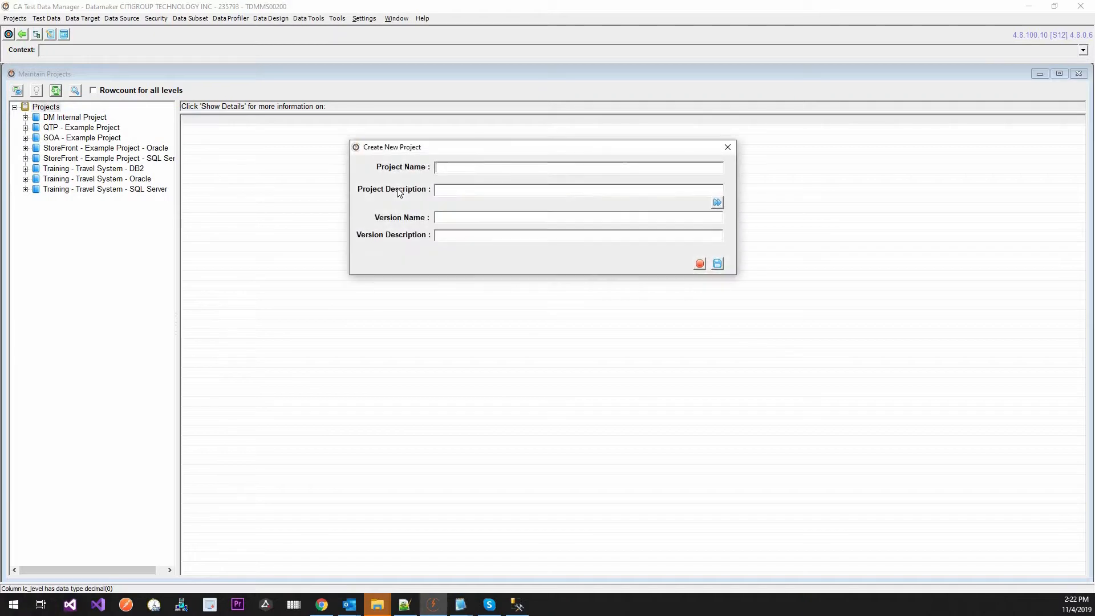
- Name the new project Travel and give it the description Travel
{"action": "type", "text": "Subs"}
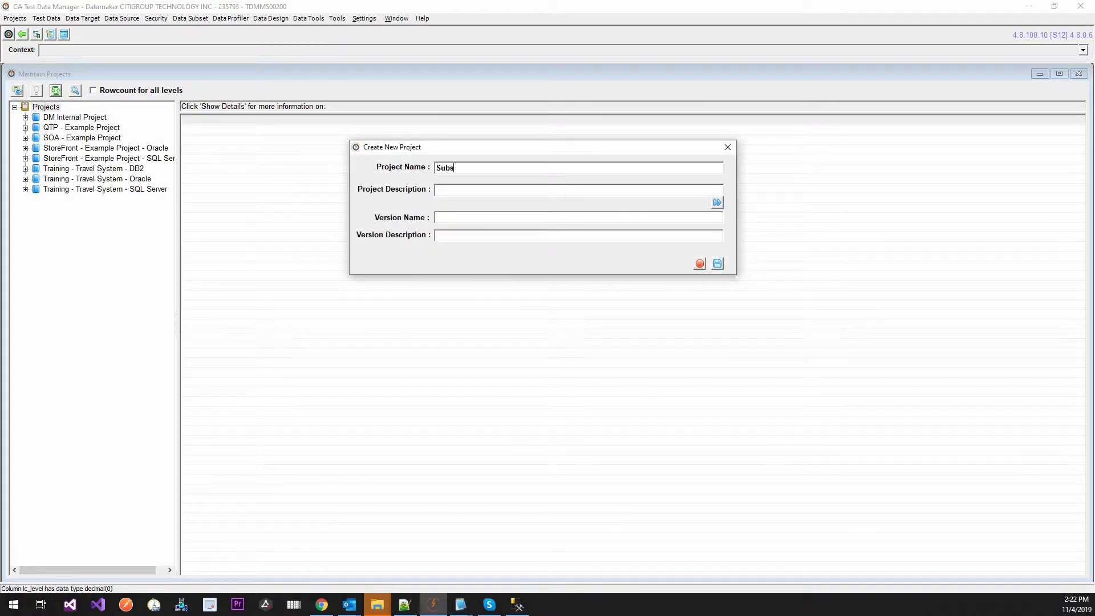
{"action": "type", "text": "Travel"}
{"action": "key", "text": "Tab"}
{"action": "key", "text": "Tab"}
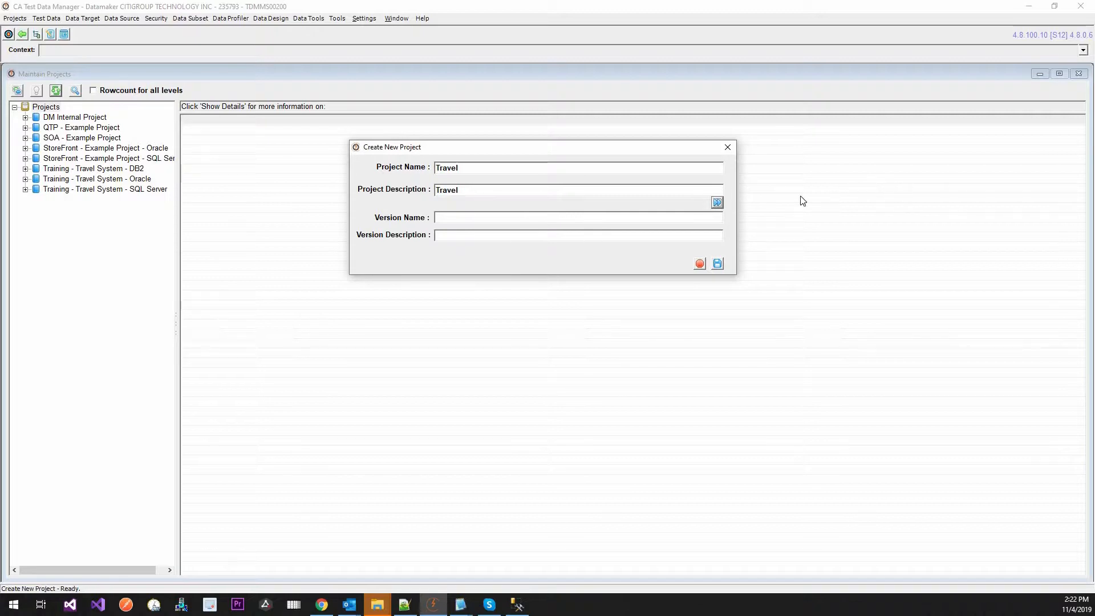
- Show the project's advanced settings and delete the Data Group level from its level structure
{"action": "left_click", "coordinate": [716, 203]}
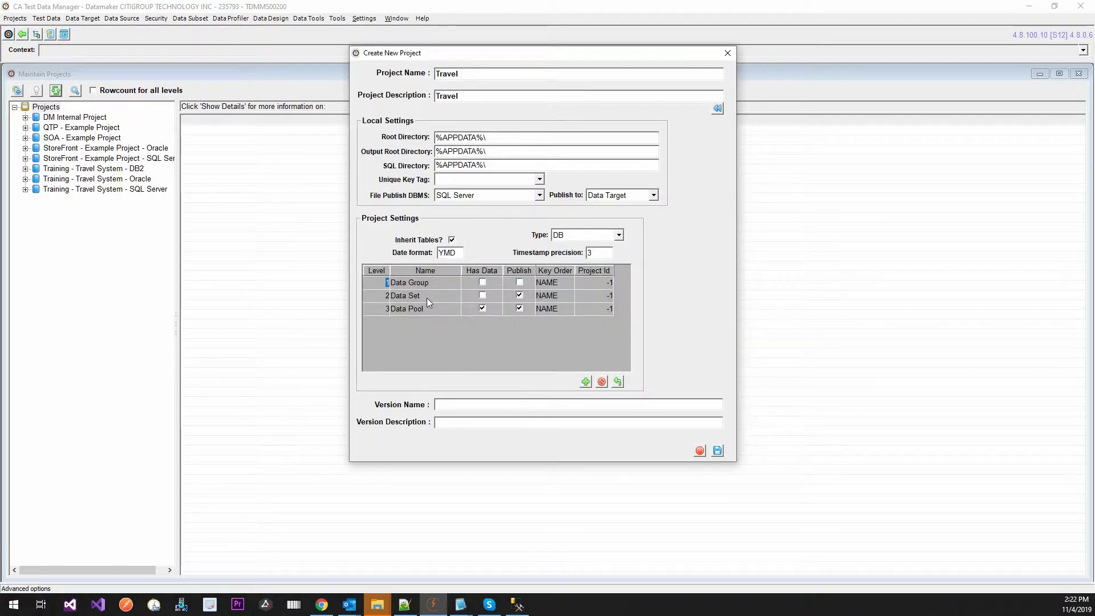
{"action": "right_click", "coordinate": [379, 282]}
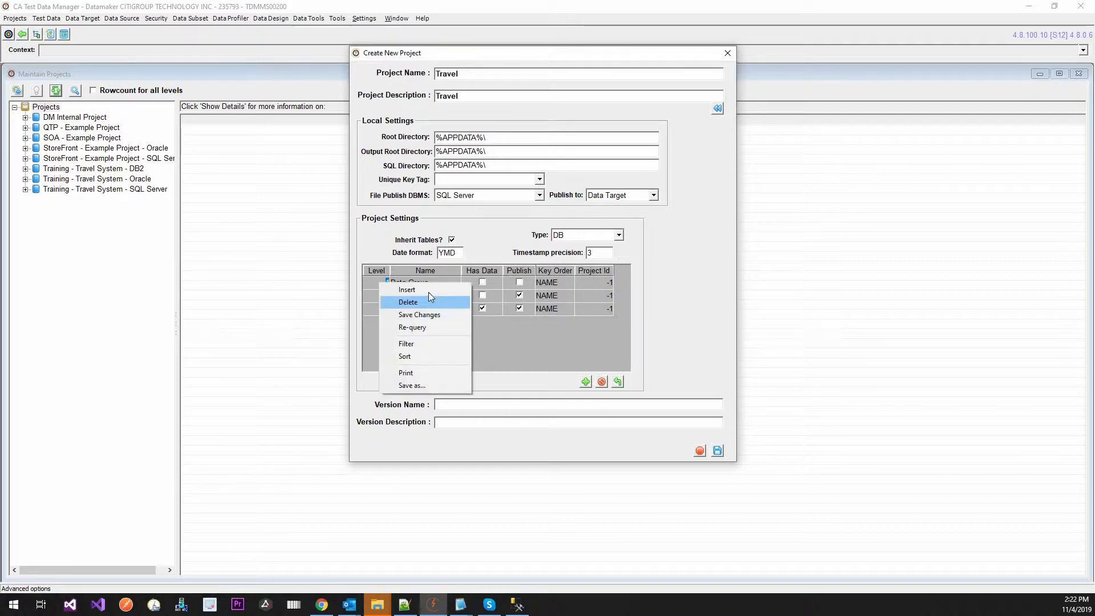
{"action": "left_click", "coordinate": [429, 297]}
{"action": "left_click", "coordinate": [422, 296]}
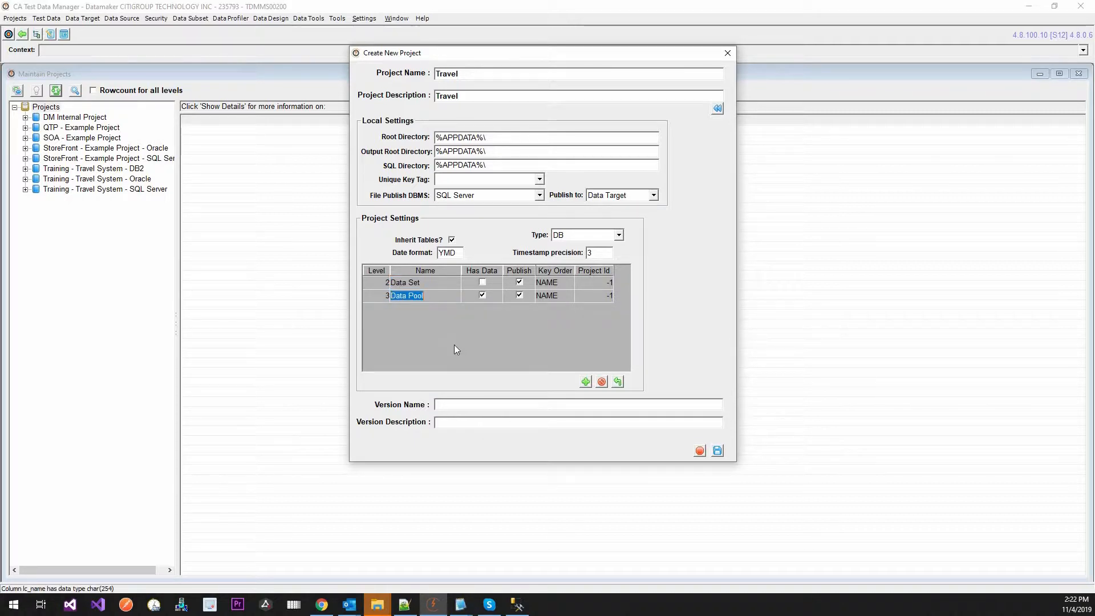
- Set the project's version name and version description to Subsettings
{"action": "left_click", "coordinate": [476, 401]}
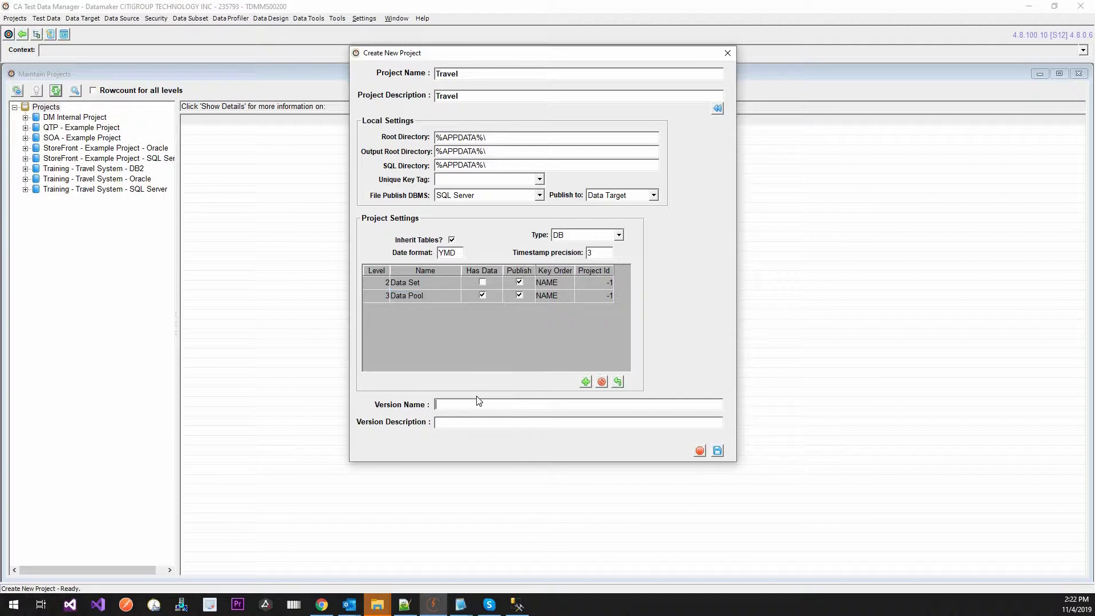
{"action": "type", "text": "Subsettings"}
{"action": "key", "text": "Tab"}
- Choose Data Target as the publish destination and save the new project, accepting its level structure
{"action": "left_click", "coordinate": [611, 195]}
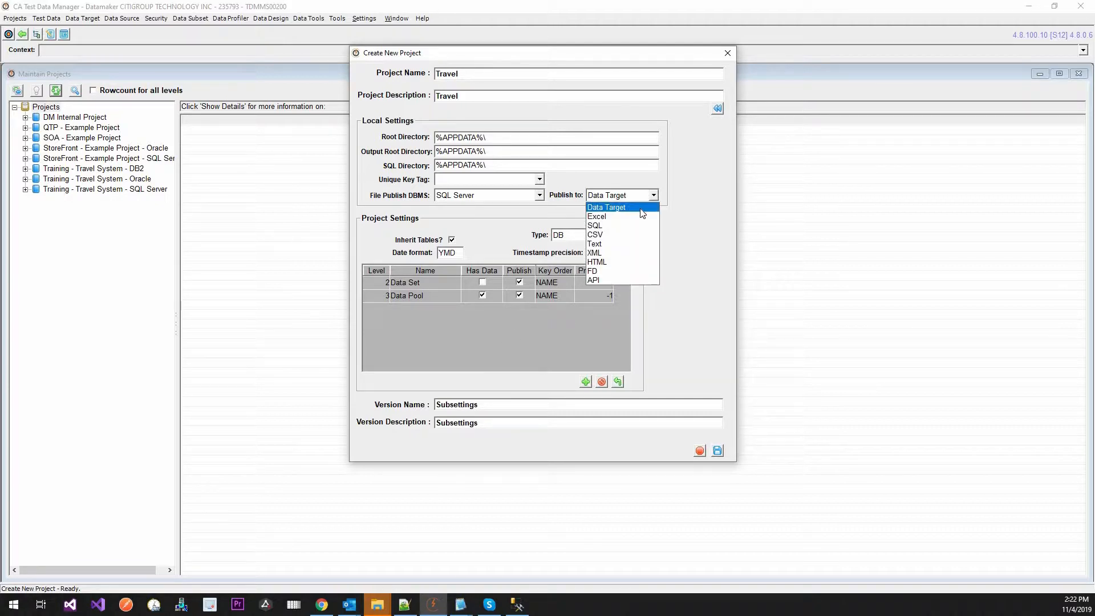
{"action": "left_click", "coordinate": [628, 206]}
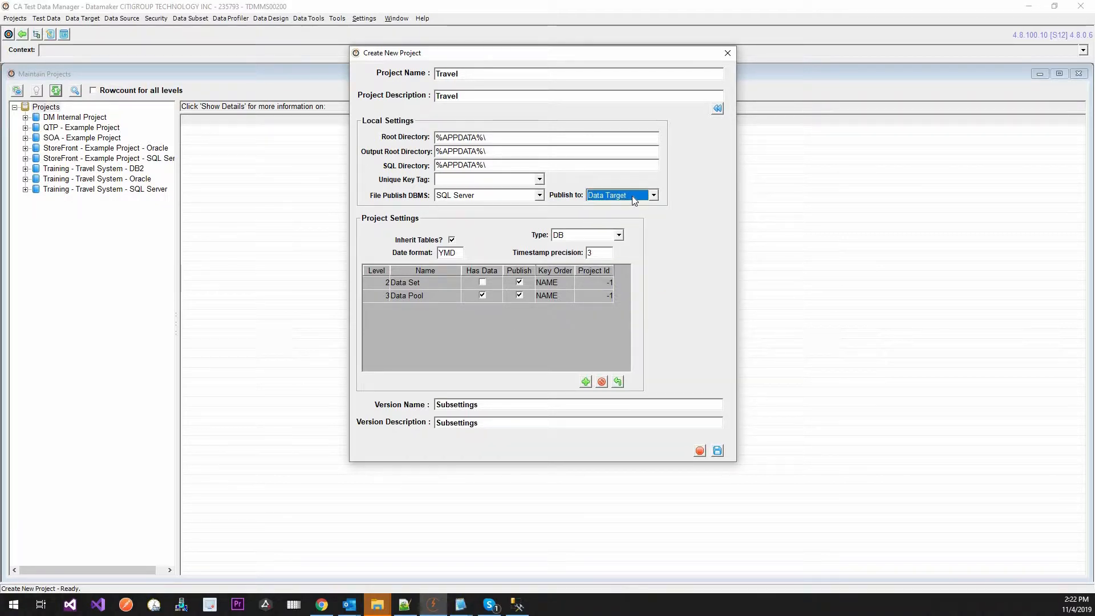
{"action": "left_click", "coordinate": [634, 199]}
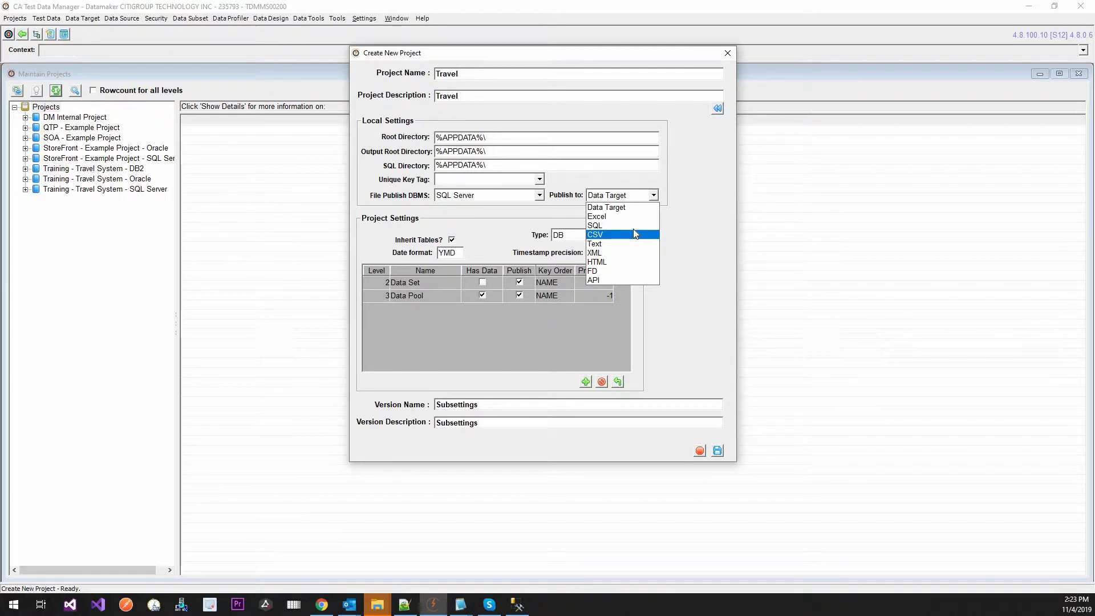
{"action": "left_click", "coordinate": [746, 434]}
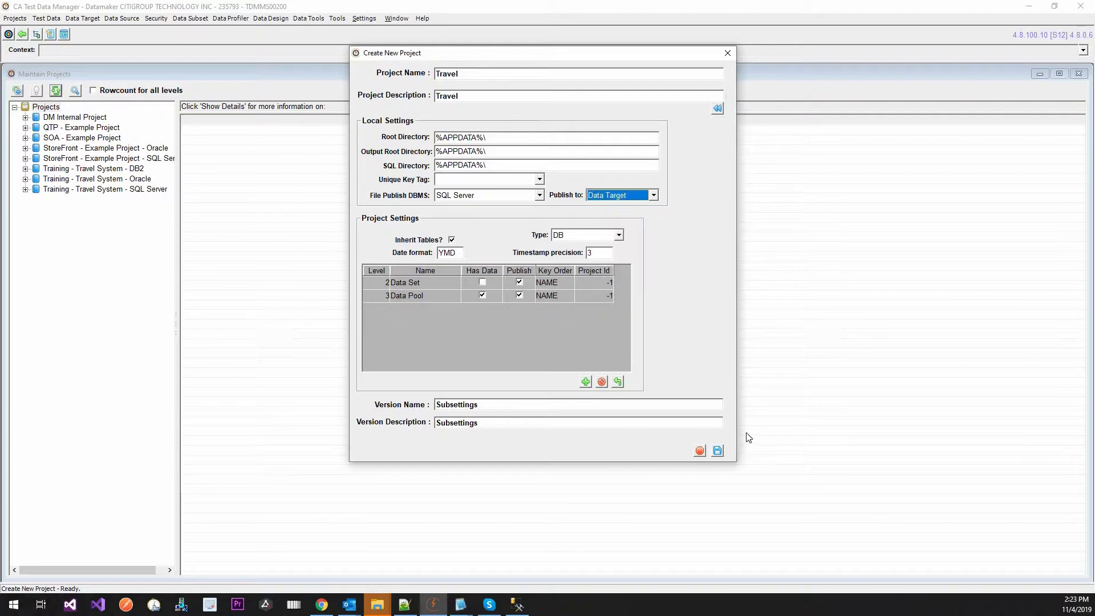
{"action": "left_click", "coordinate": [718, 450]}
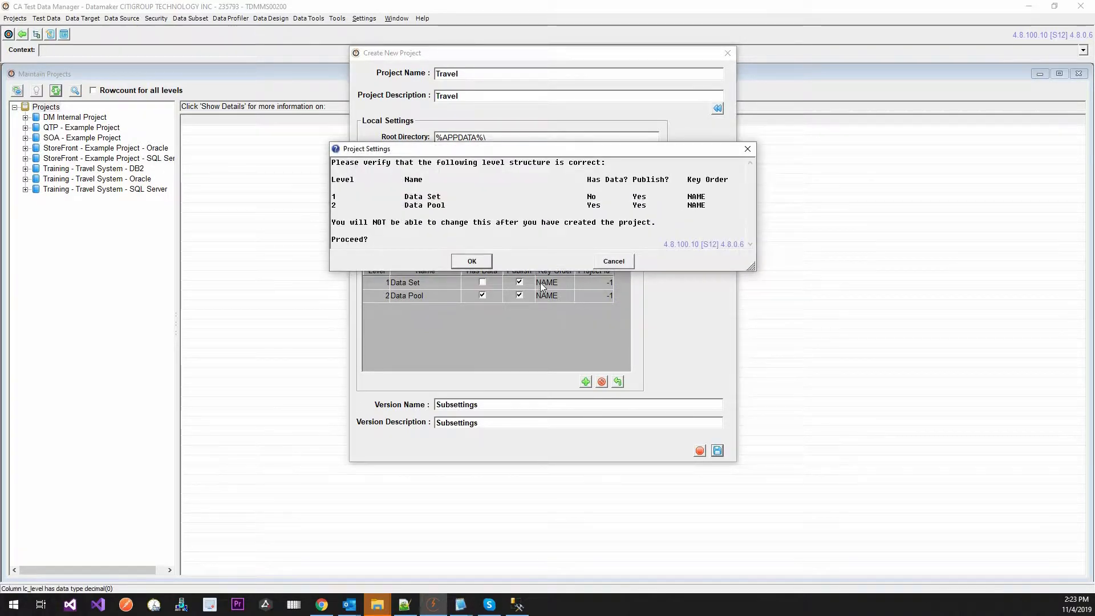
{"action": "left_click", "coordinate": [490, 261]}
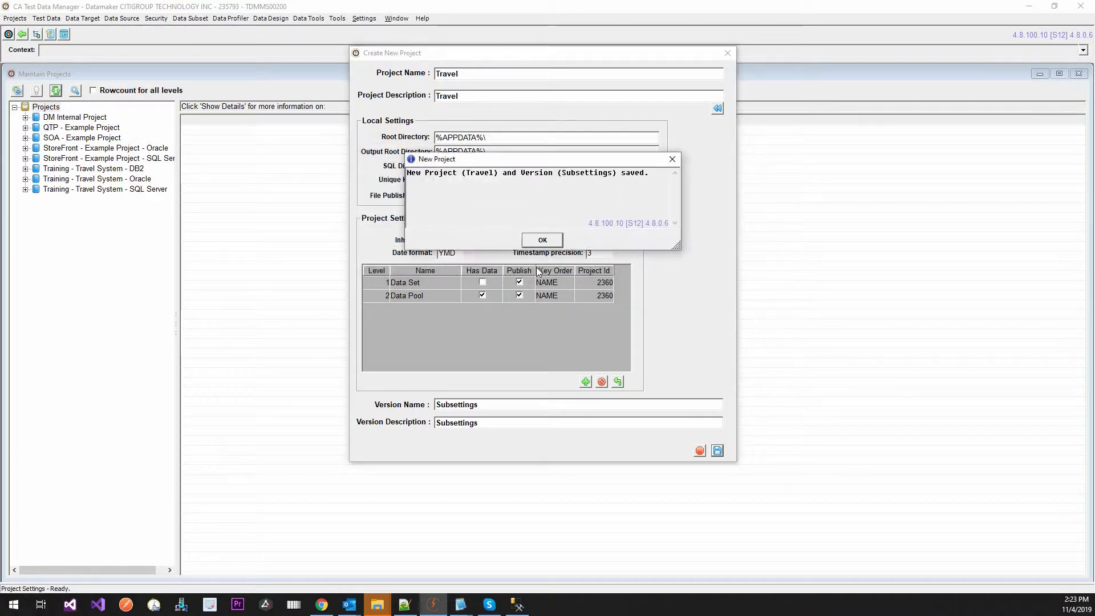
{"action": "key", "text": "Return"}
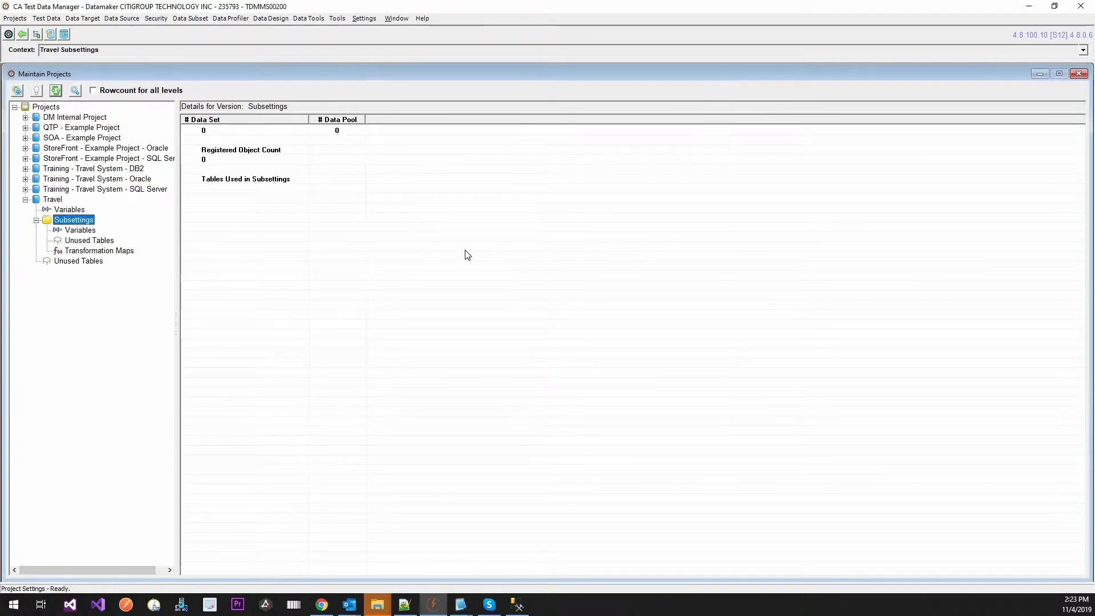
- Create a data set of type Normal in the Subsettings version, with the name and description Subsetting_DS
{"action": "right_click", "coordinate": [95, 224]}
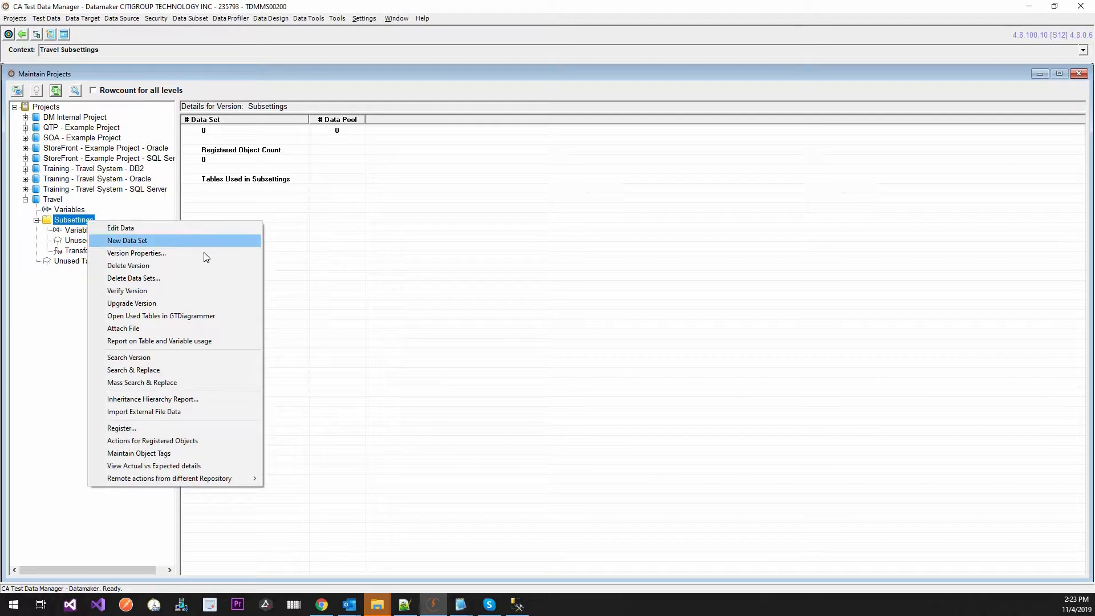
{"action": "left_click", "coordinate": [204, 245]}
{"action": "type", "text": "Su"}
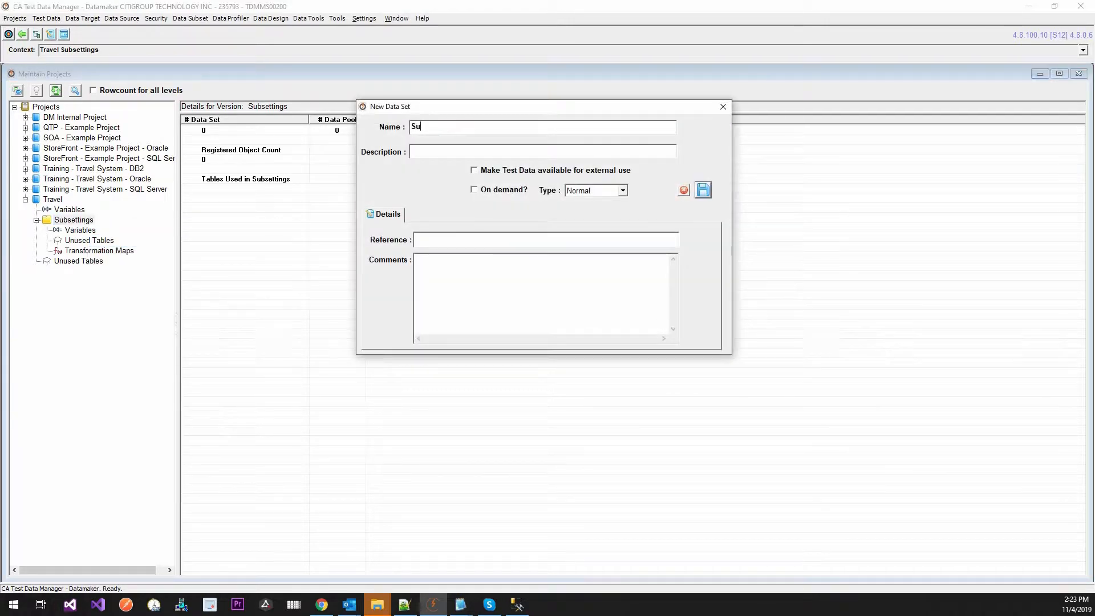
{"action": "type", "text": "bsettingData"}
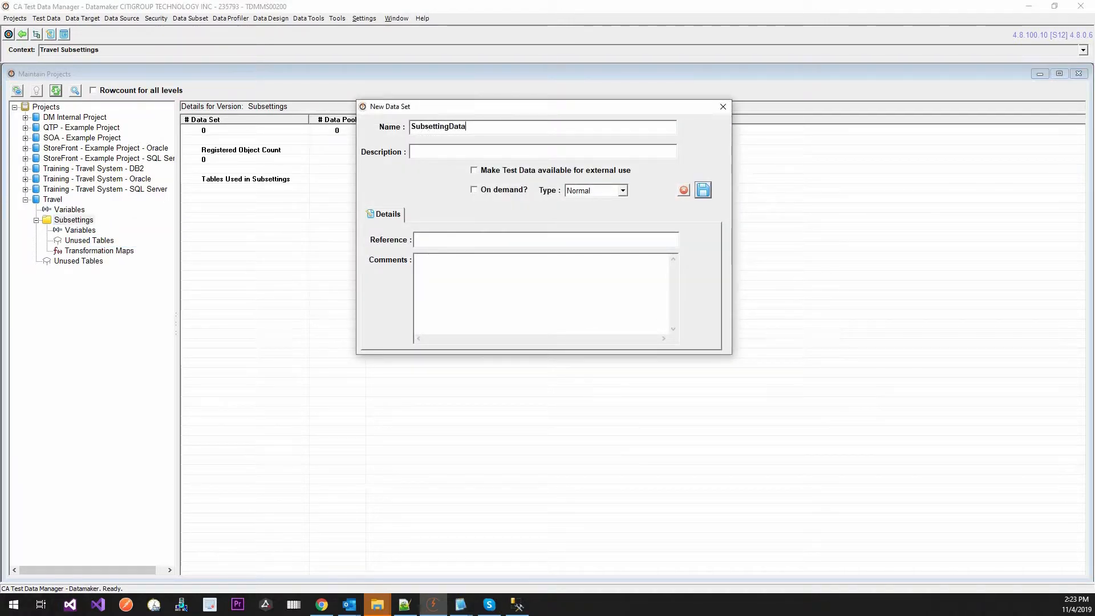
{"action": "key", "text": "BackSpace"}
{"action": "type", "text": "_DS"}
{"action": "key", "text": "Tab"}
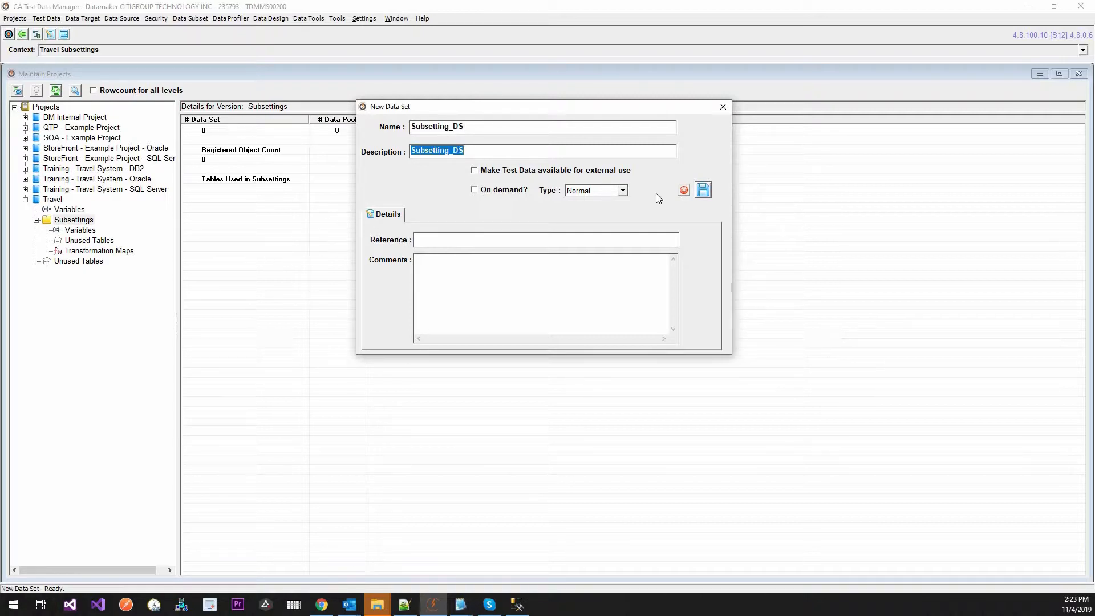
{"action": "left_click", "coordinate": [622, 190]}
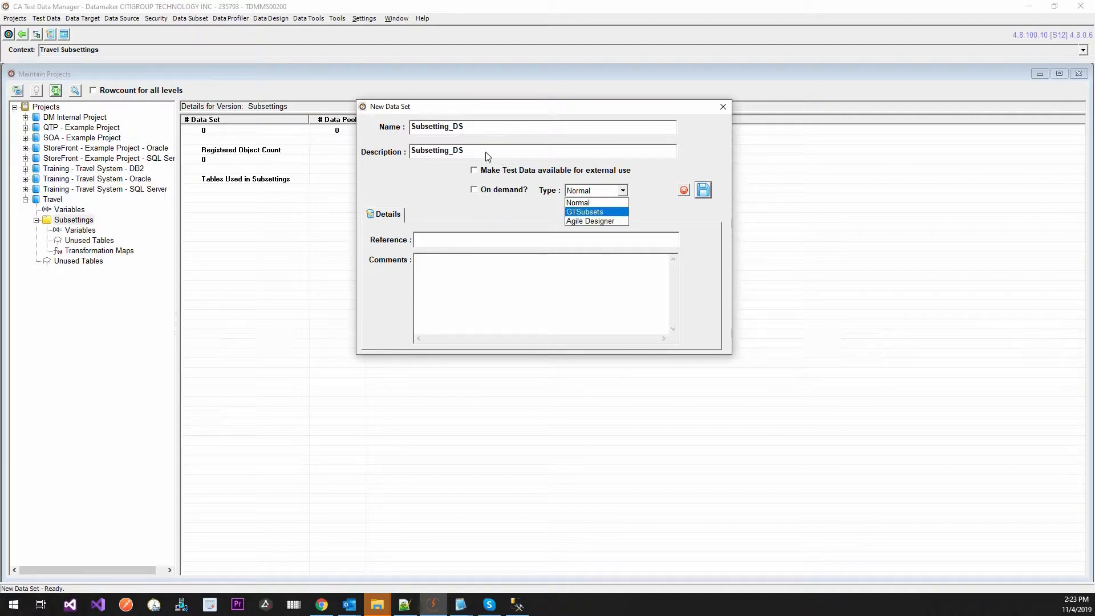
{"action": "left_click", "coordinate": [604, 203]}
{"action": "left_click", "coordinate": [705, 194]}
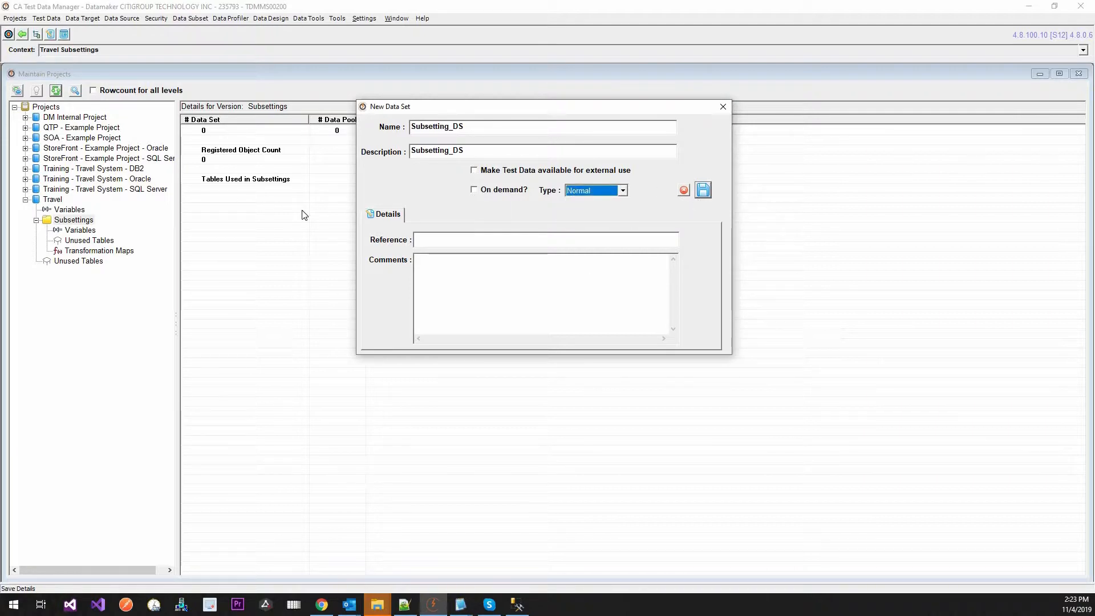
{"action": "key", "text": "Return"}
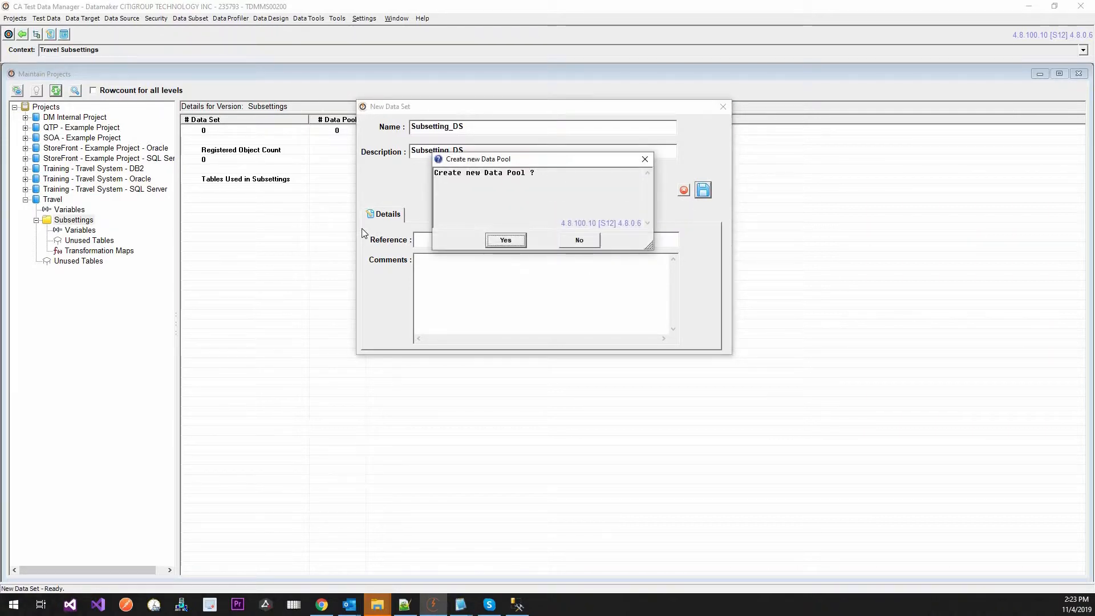
- Create a data pool of type GTSubsets under the new data set, with the name and description Subsetting_DP
{"action": "key", "text": "Return"}
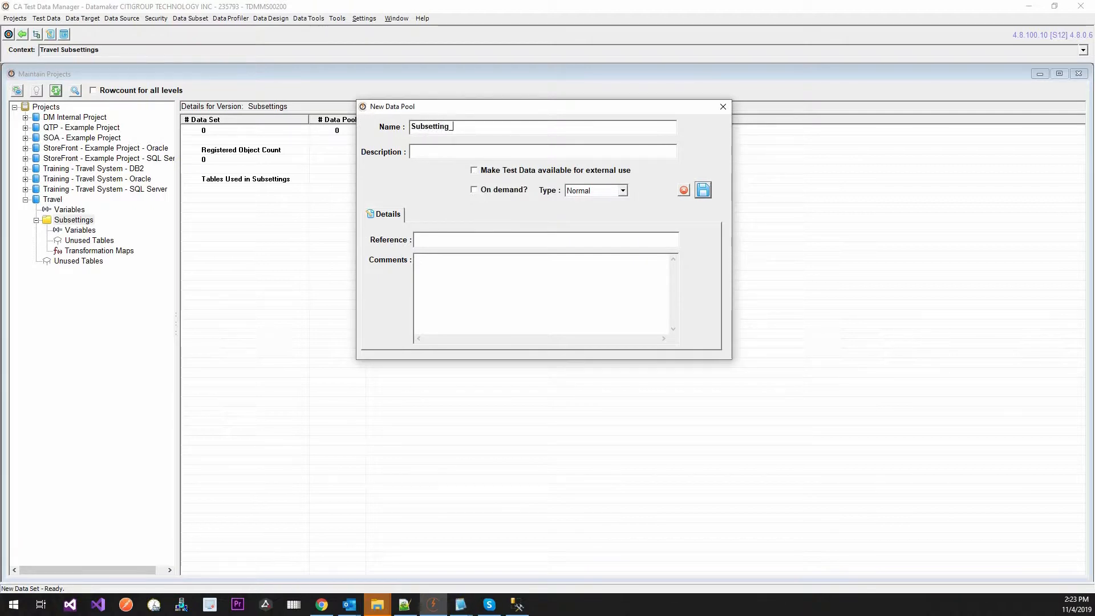
{"action": "key", "text": "Tab"}
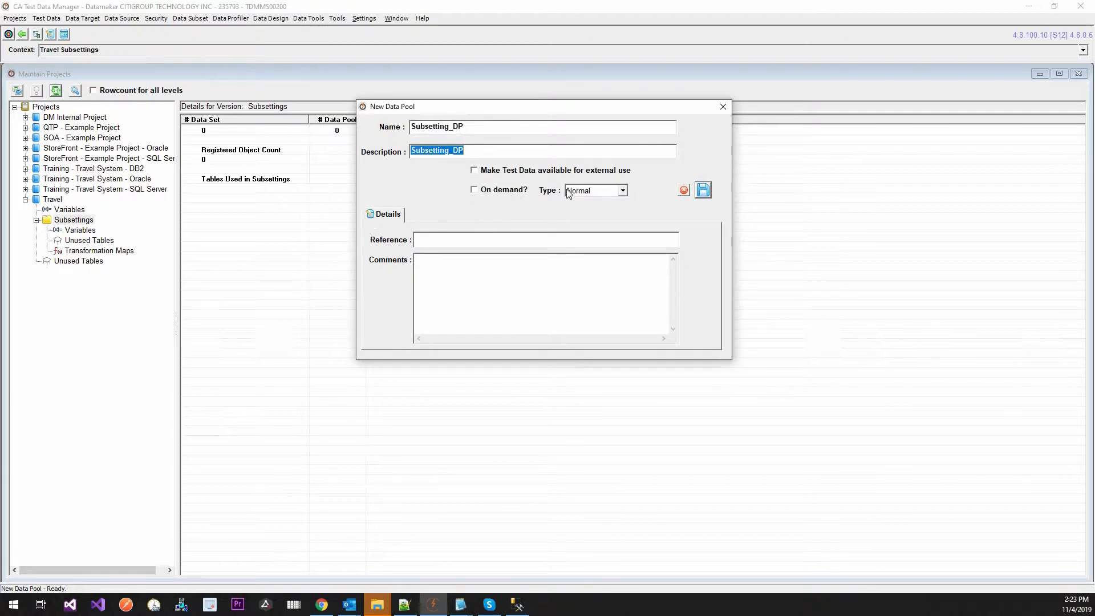
{"action": "left_click", "coordinate": [575, 192]}
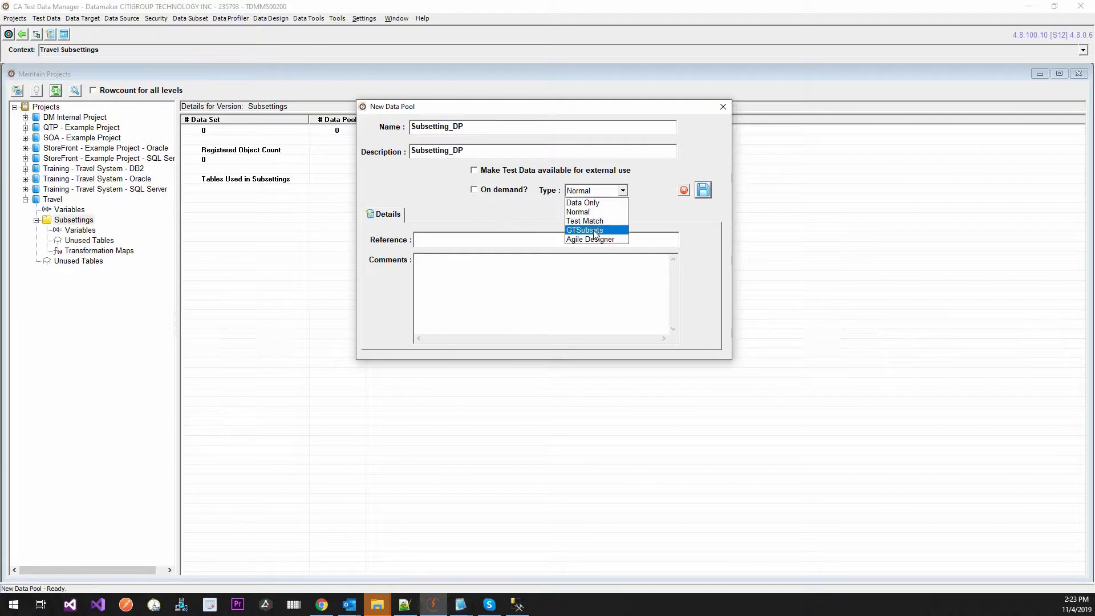
{"action": "left_click", "coordinate": [593, 229]}
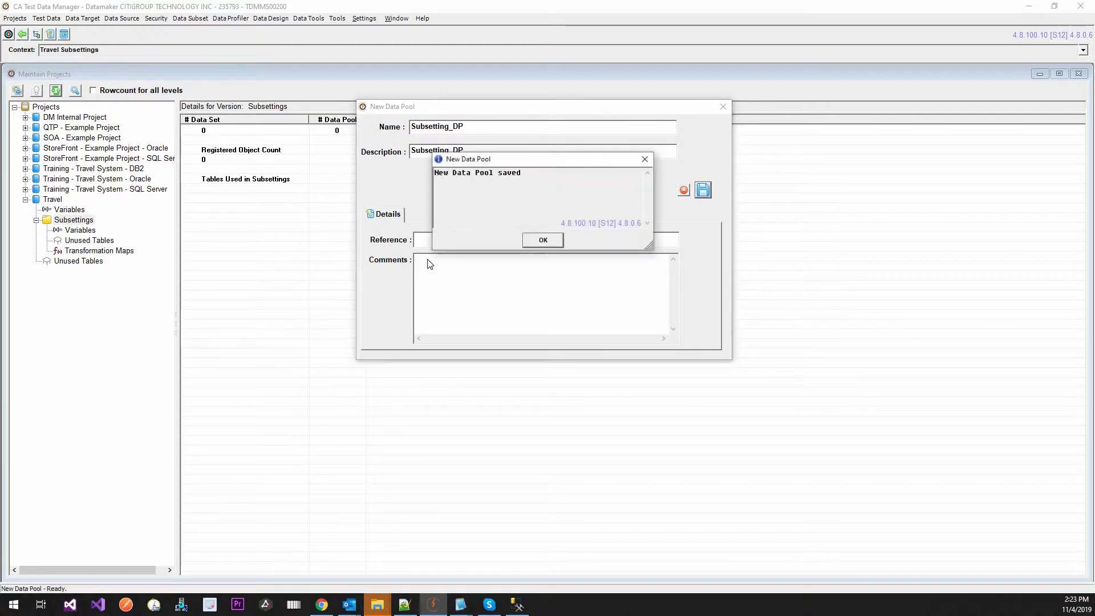
{"action": "left_click", "coordinate": [538, 239]}
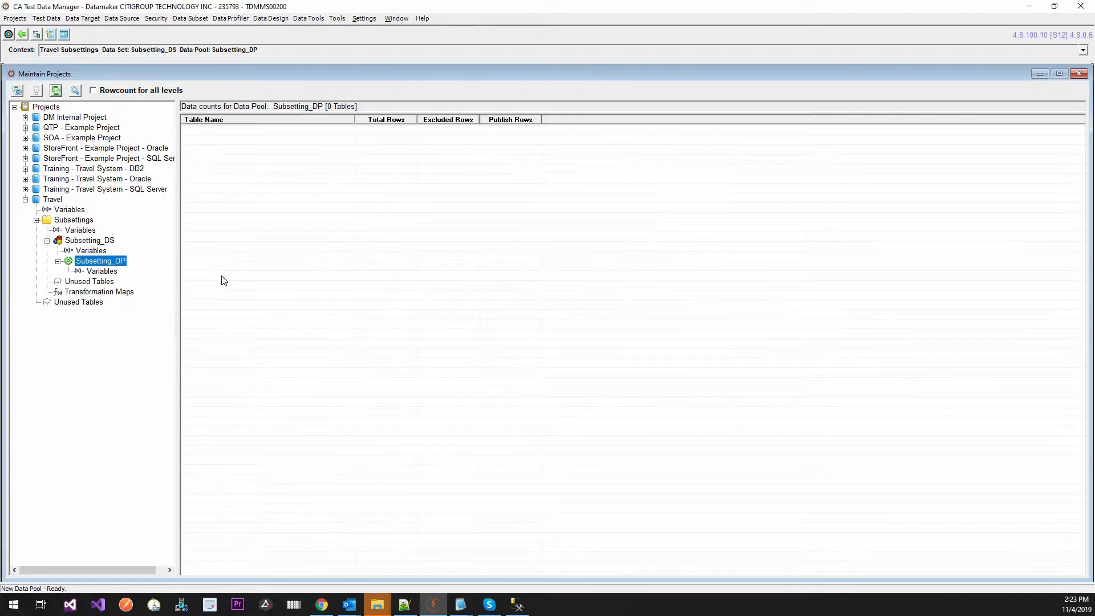
- Start registering objects into the Subsettings version, using Database Table as the object type
{"action": "right_click", "coordinate": [74, 220]}
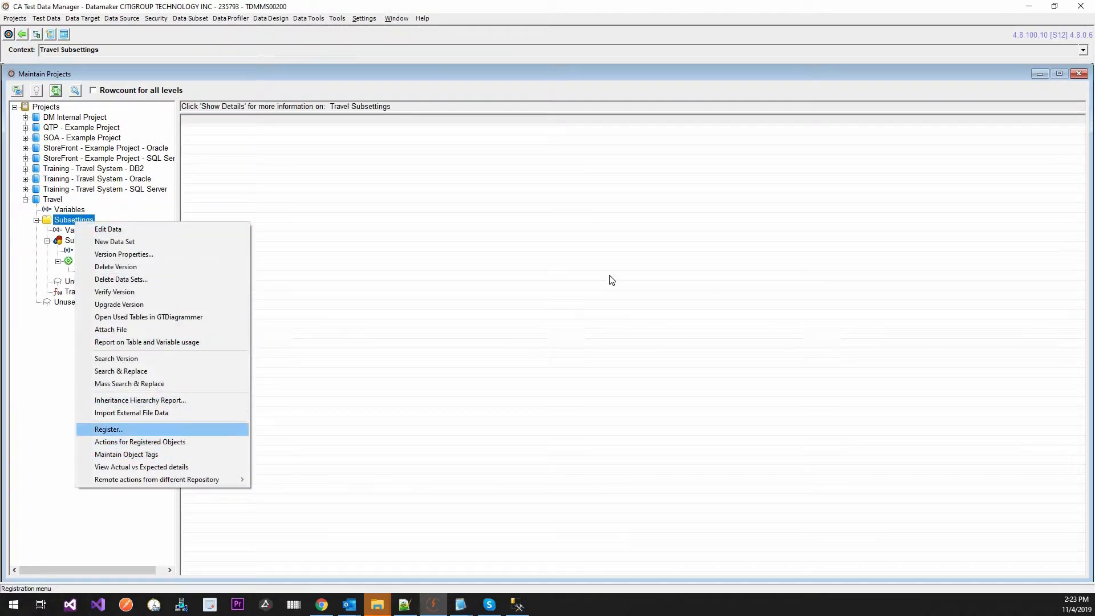
{"action": "left_click", "coordinate": [173, 429]}
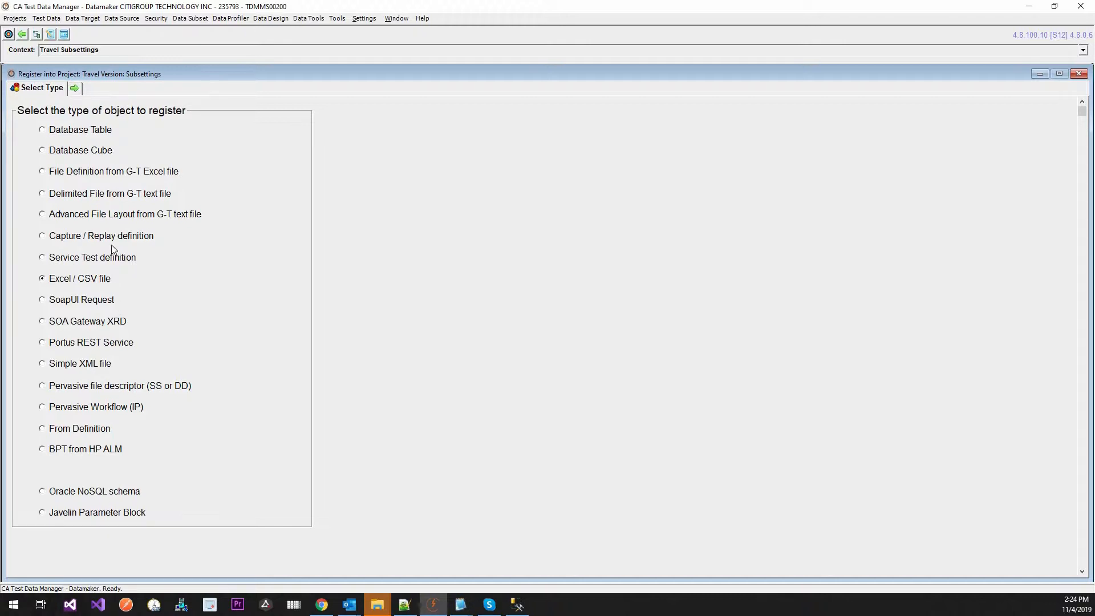
{"action": "left_click", "coordinate": [116, 217]}
{"action": "left_click", "coordinate": [113, 345]}
{"action": "left_click", "coordinate": [106, 302]}
{"action": "left_click", "coordinate": [76, 91]}
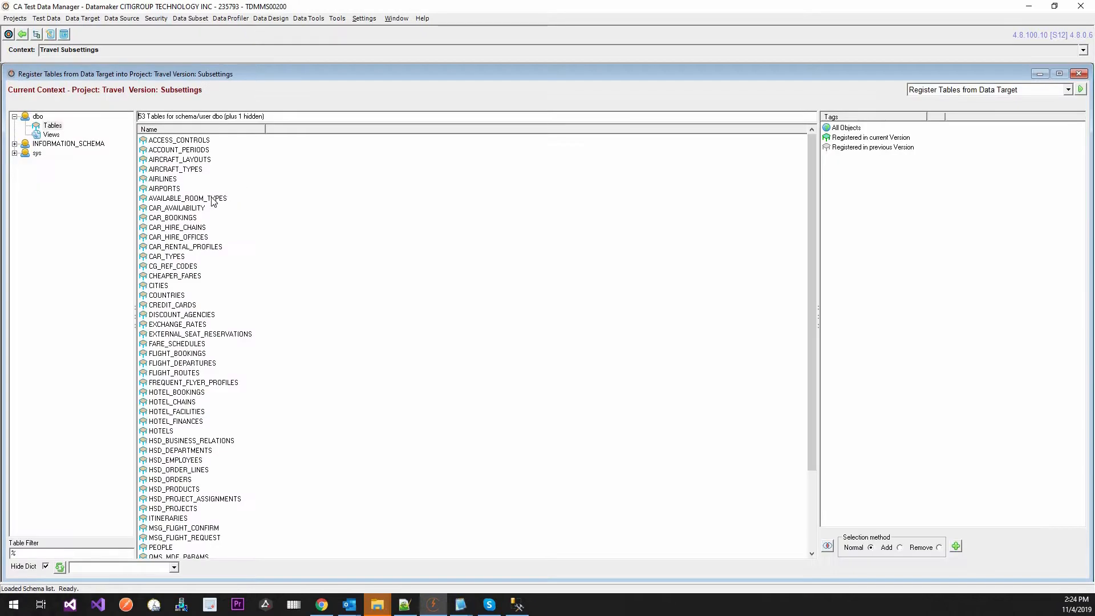
- Examine the column definitions of the PEOPLE table in the dbo schema
{"action": "scroll", "coordinate": [166, 456], "scroll_direction": "down", "scroll_amount": 3}
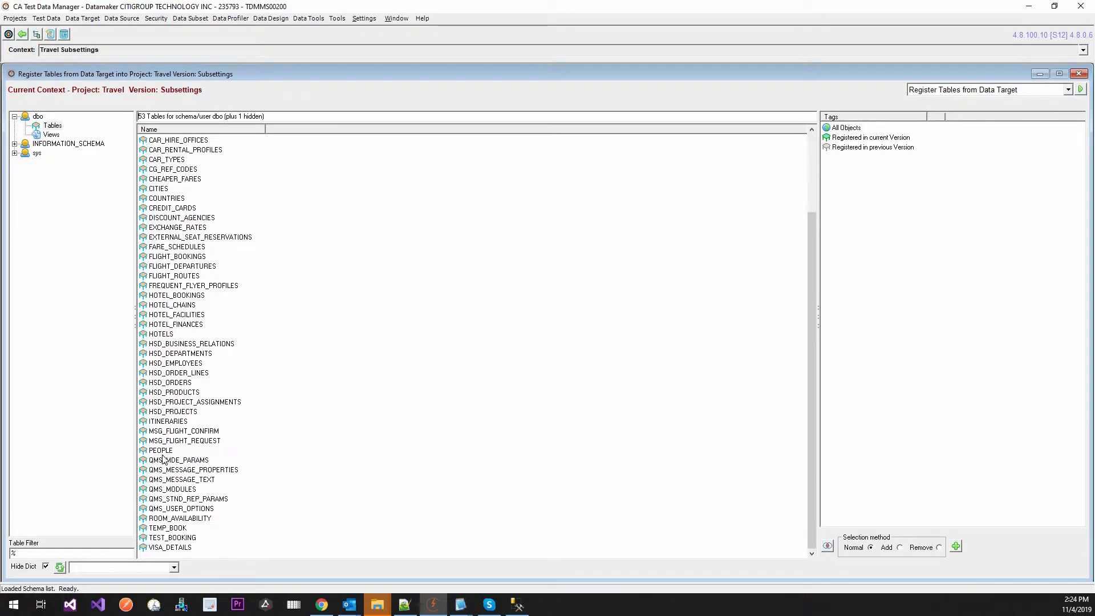
{"action": "left_click", "coordinate": [252, 455]}
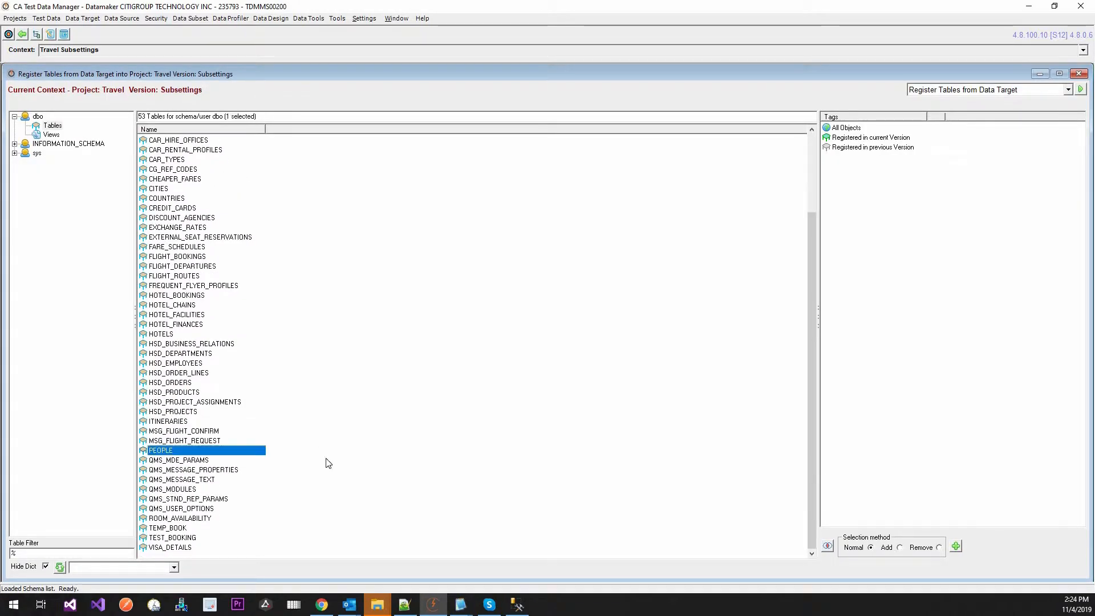
{"action": "double_click", "coordinate": [193, 450]}
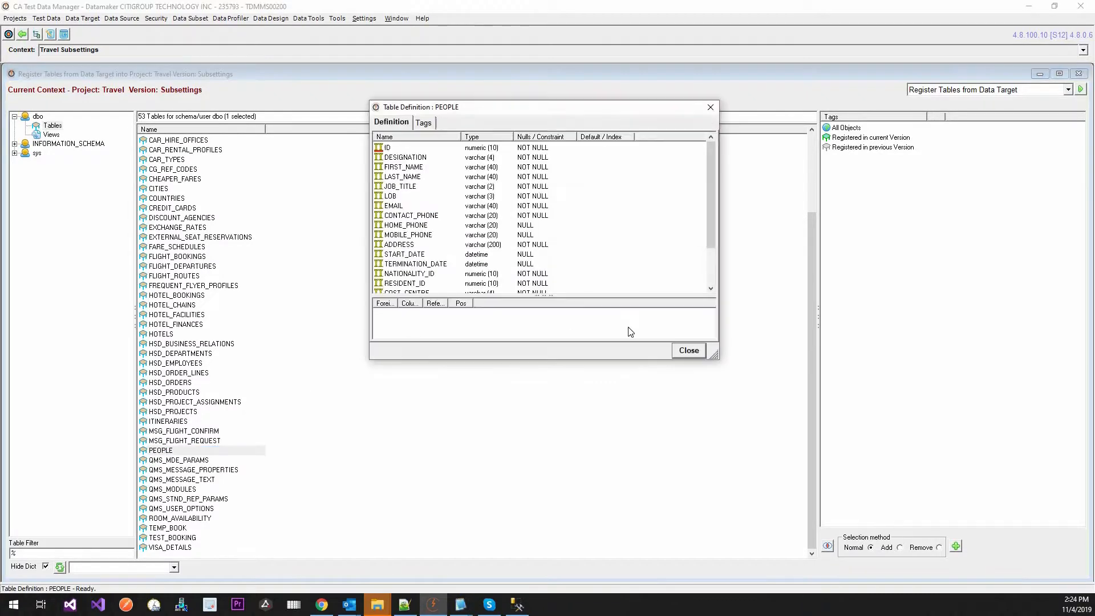
{"action": "left_click", "coordinate": [689, 350]}
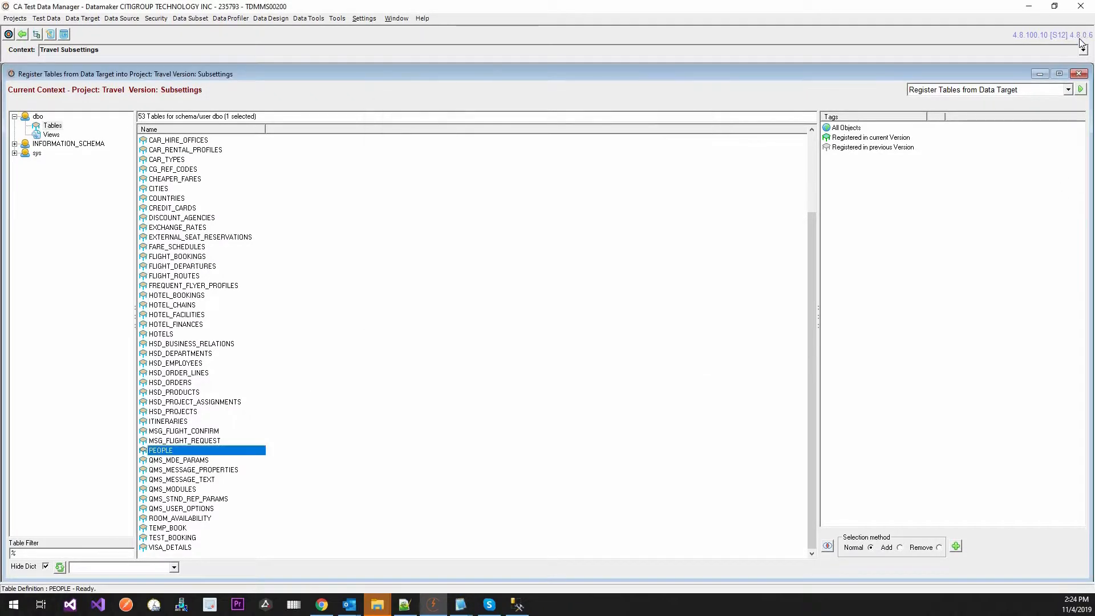
- Switch the registration mode to Register Tables from Data Source and dismiss the error
{"action": "left_click", "coordinate": [1052, 91]}
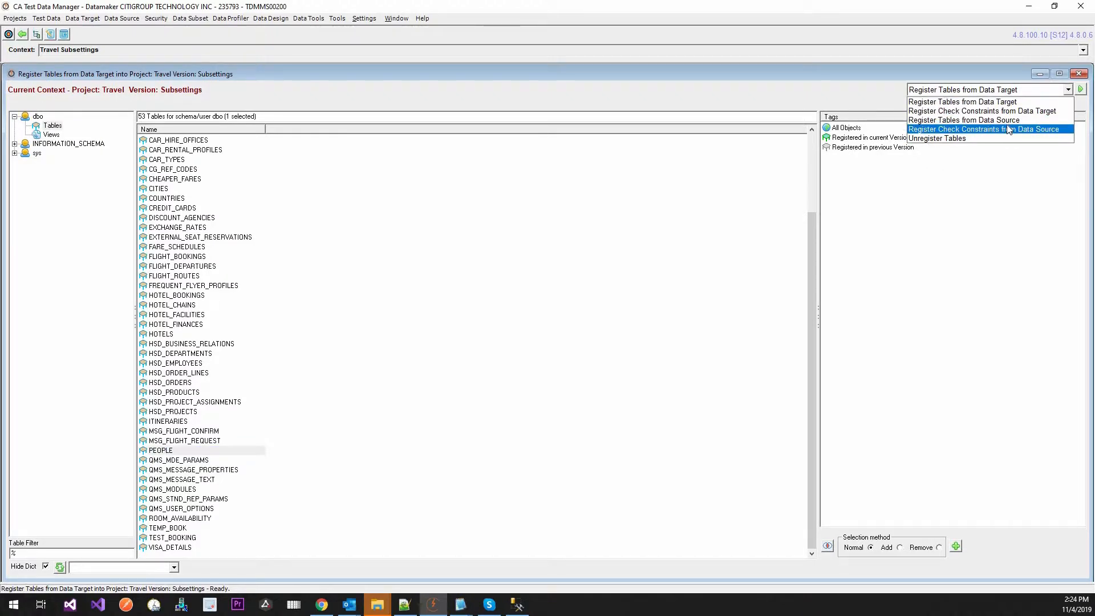
{"action": "left_click", "coordinate": [1034, 121]}
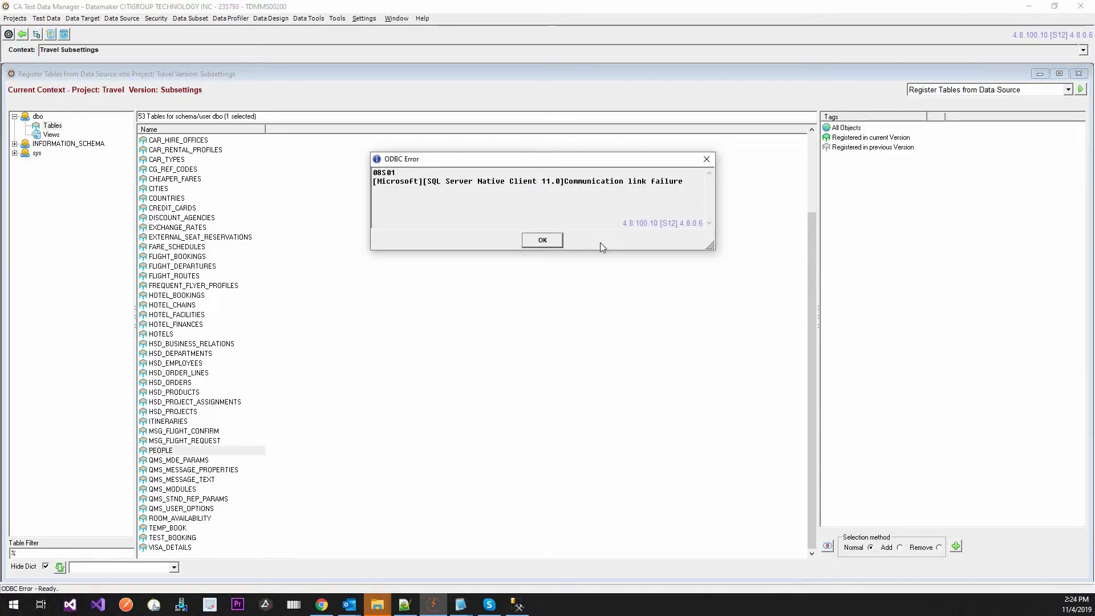
{"action": "left_click", "coordinate": [556, 244]}
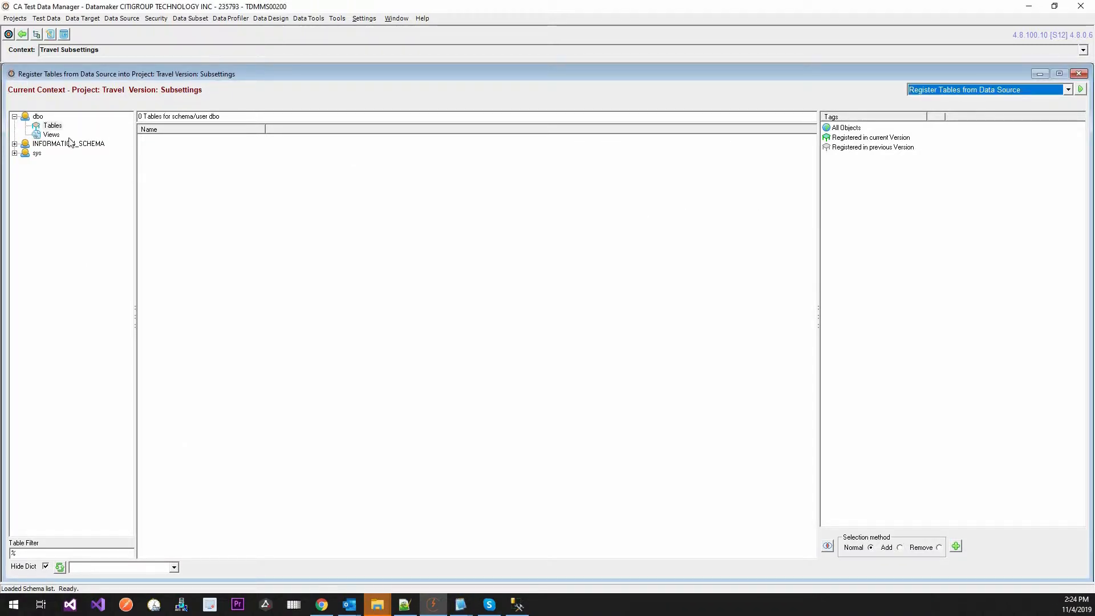
- Try to list the tables of the dbo schema from the data source
{"action": "left_click", "coordinate": [55, 128]}
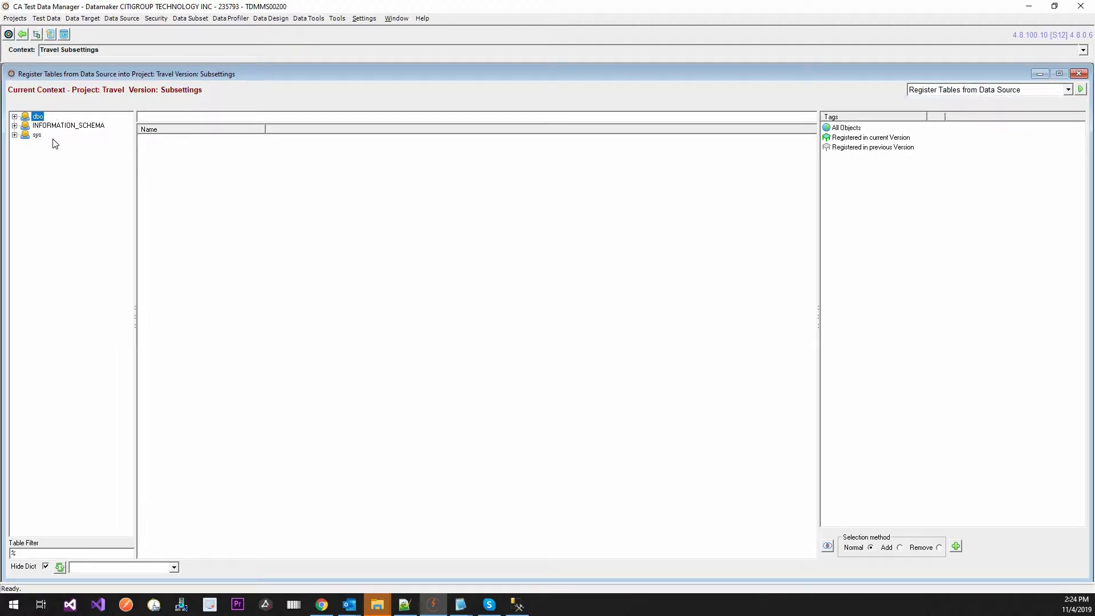
{"action": "left_click", "coordinate": [14, 117]}
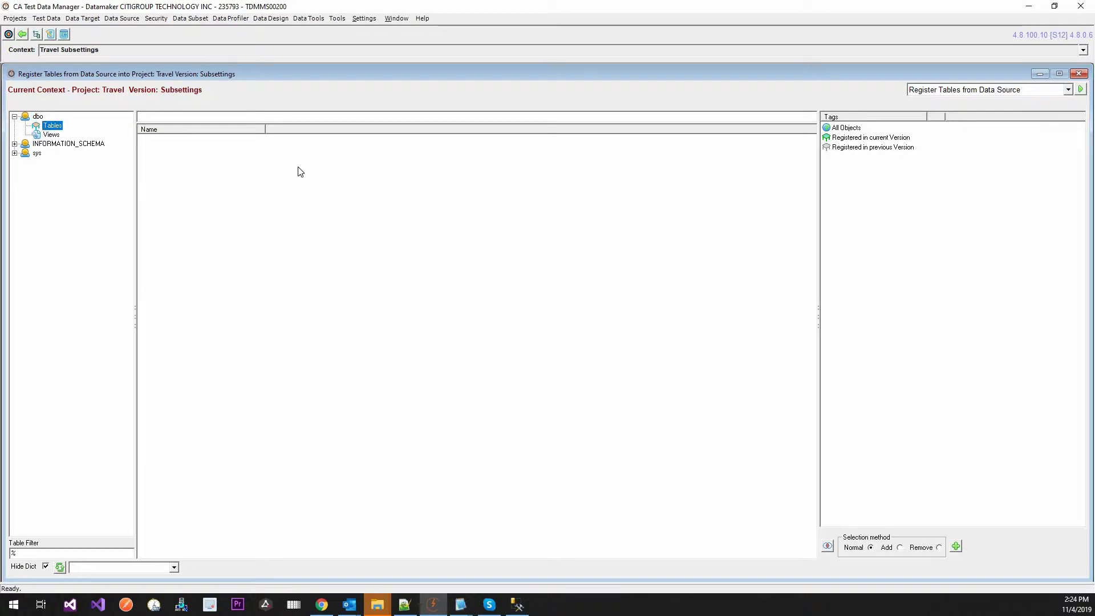
{"action": "key", "text": "Return"}
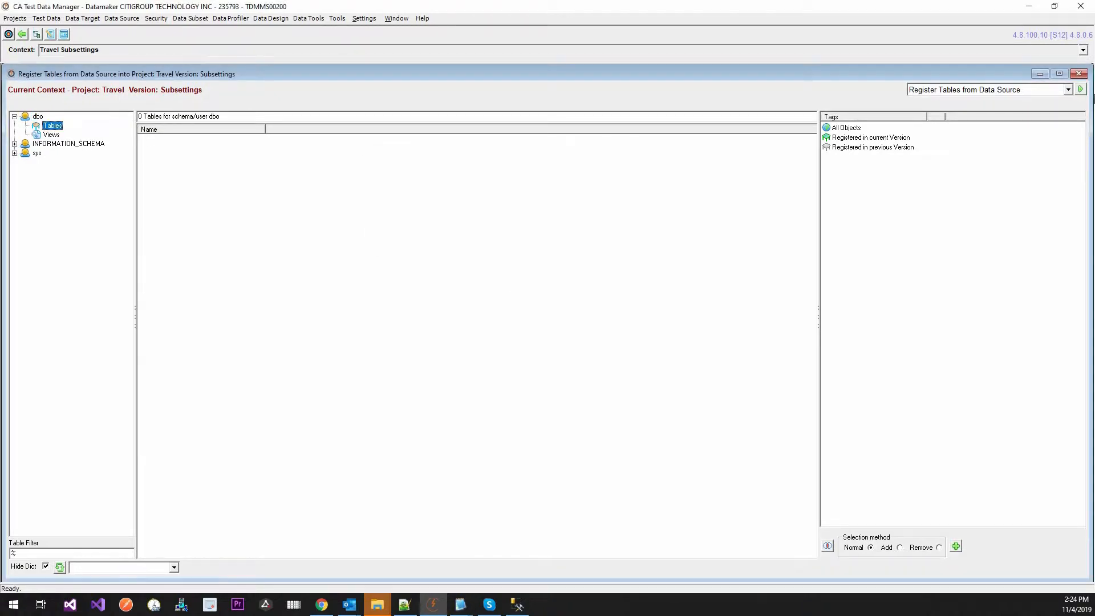
- Switch the registration mode to Register Tables from Data Target and review the column definitions of the dbo PEOPLE table
{"action": "left_click", "coordinate": [1081, 85]}
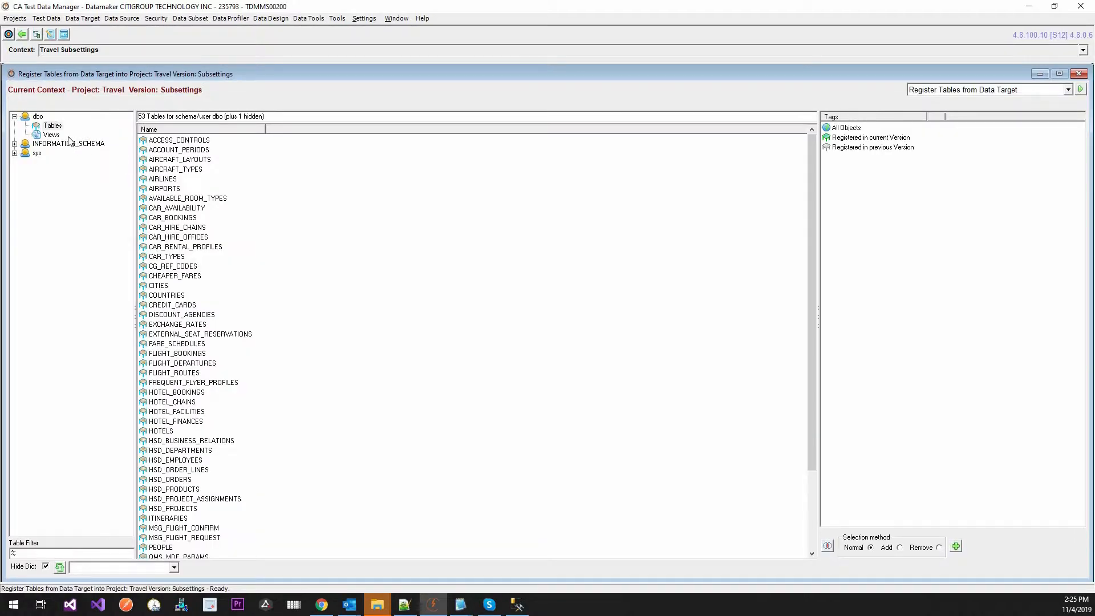
{"action": "left_click", "coordinate": [52, 126]}
{"action": "scroll", "coordinate": [205, 330], "scroll_direction": "down", "scroll_amount": 4}
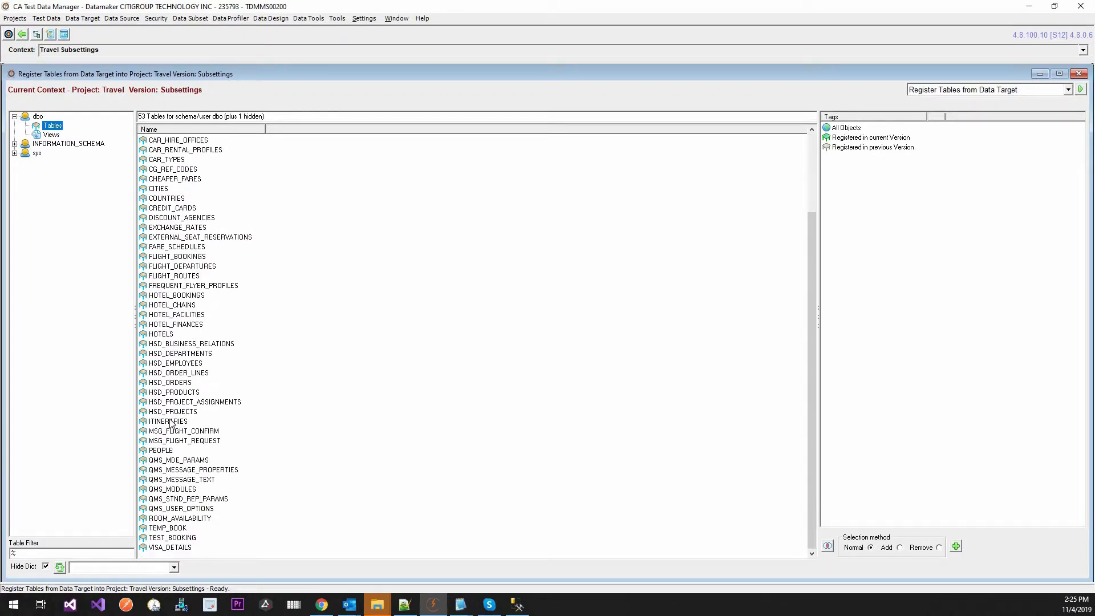
{"action": "double_click", "coordinate": [163, 451]}
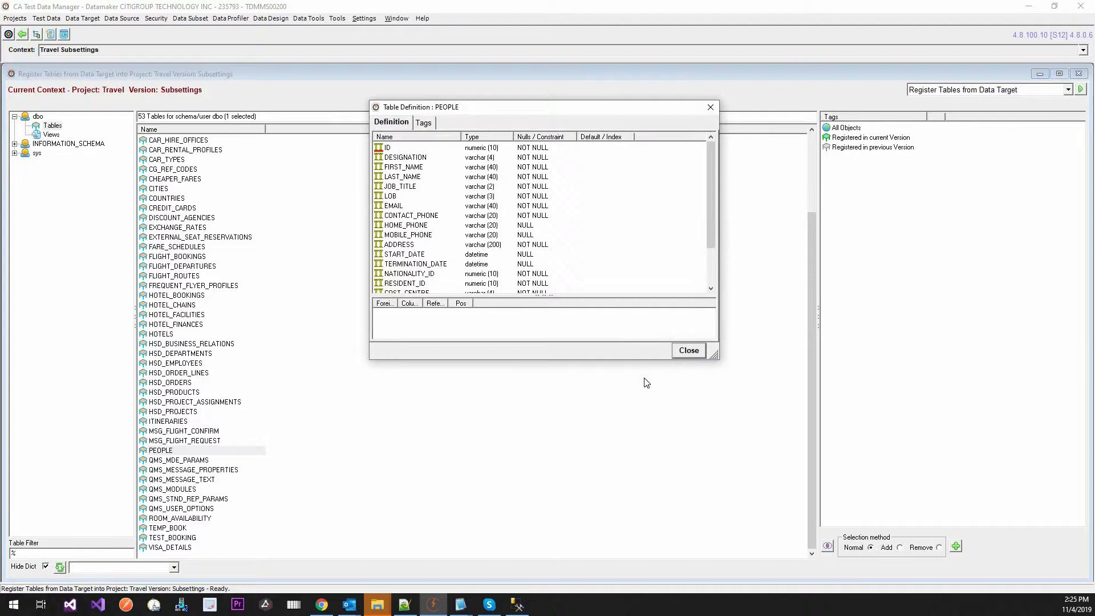
{"action": "left_click", "coordinate": [694, 350]}
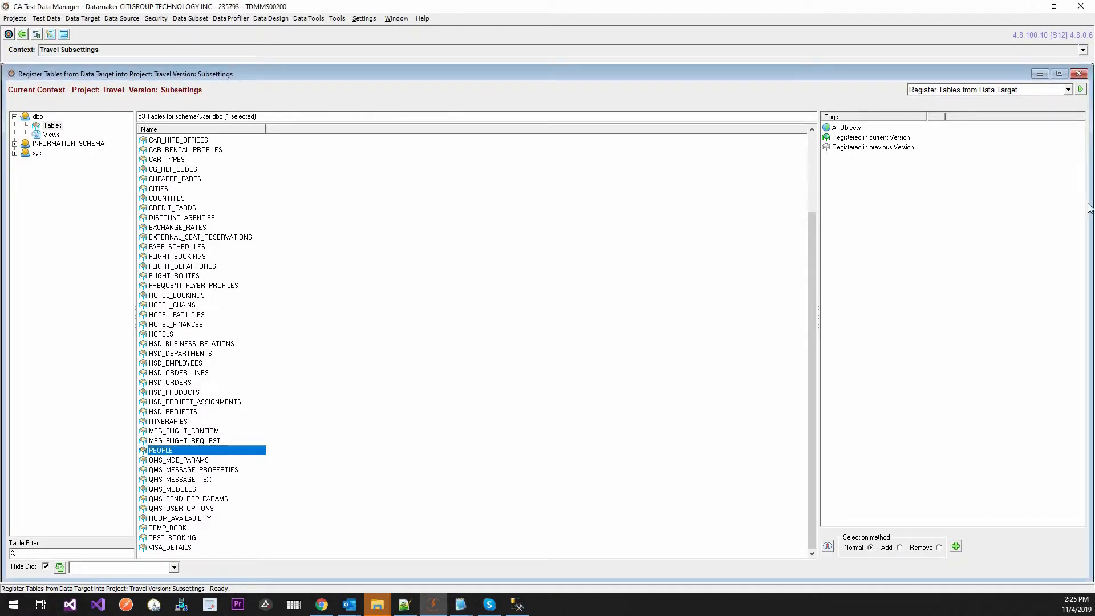
- Register the PEOPLE table from the data target into the Subsettings version and refresh the project tree
{"action": "left_click", "coordinate": [1082, 93]}
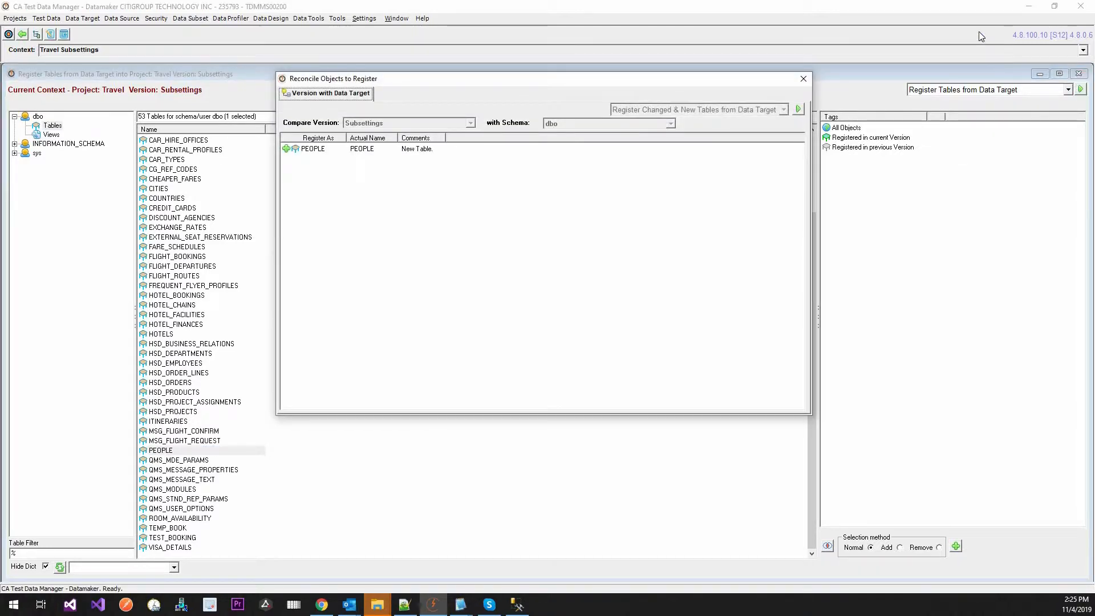
{"action": "left_click", "coordinate": [800, 109]}
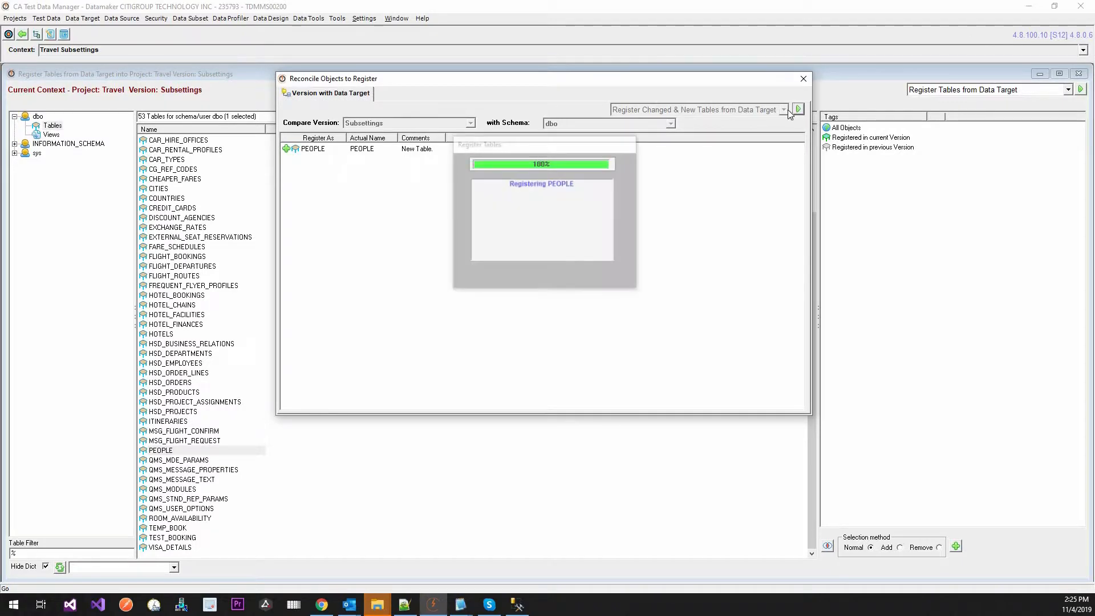
{"action": "key", "text": "Return"}
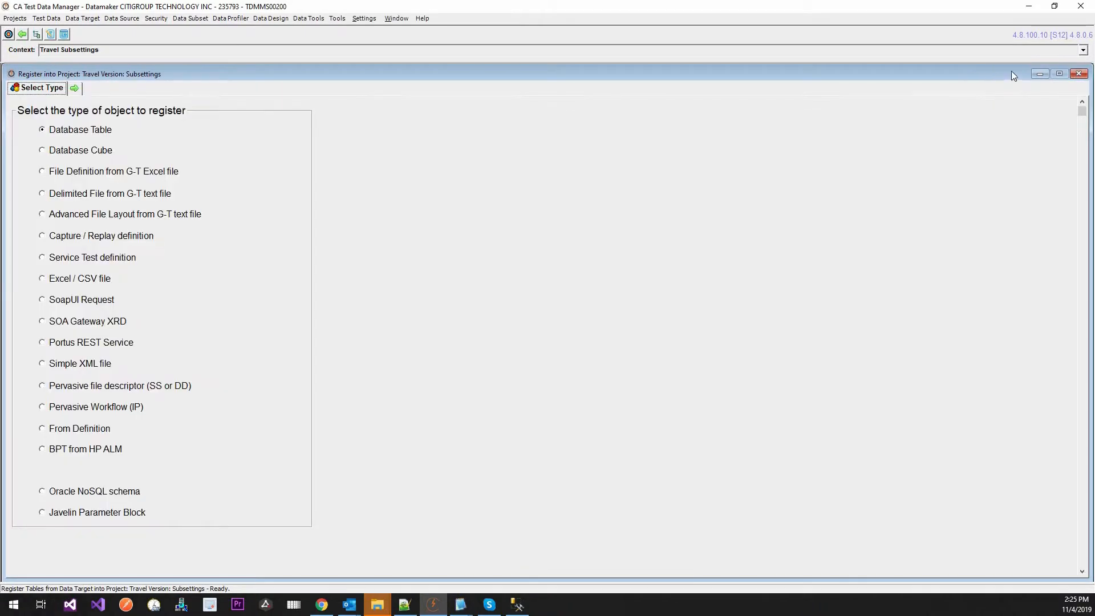
{"action": "left_click", "coordinate": [1078, 74]}
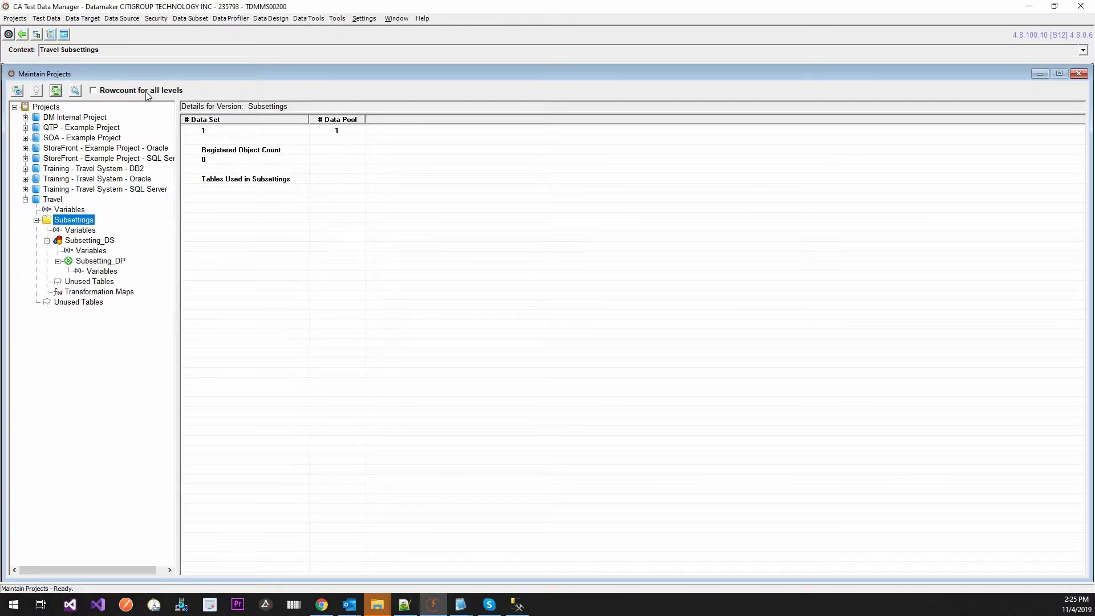
{"action": "left_click", "coordinate": [55, 90]}
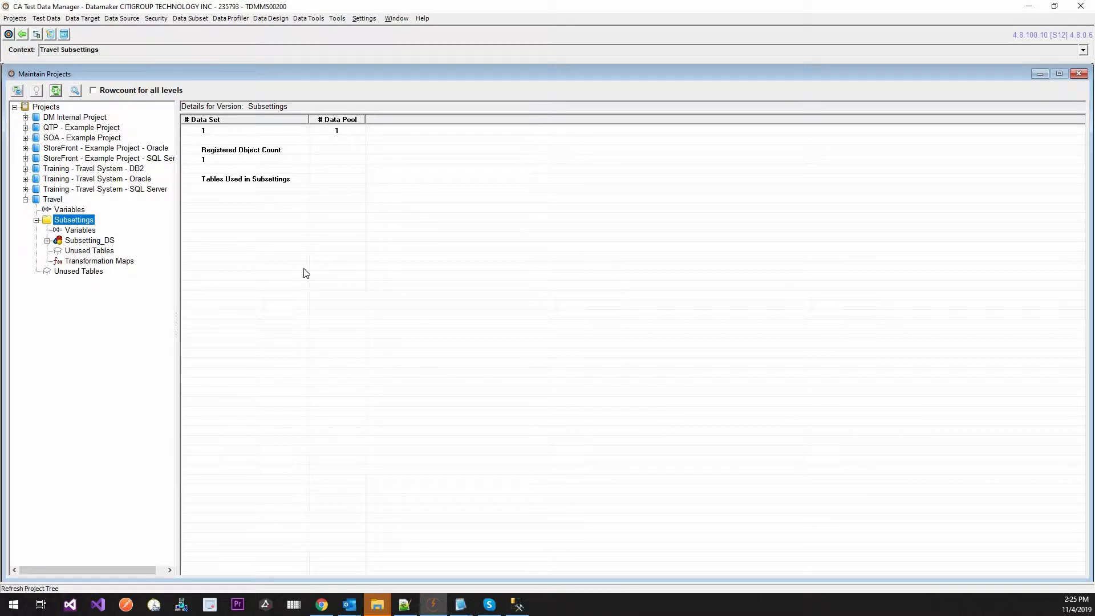
- Launch GT Subset for the Travel project's Subsettings version and maximize its window
{"action": "left_click", "coordinate": [192, 19]}
{"action": "left_click", "coordinate": [200, 33]}
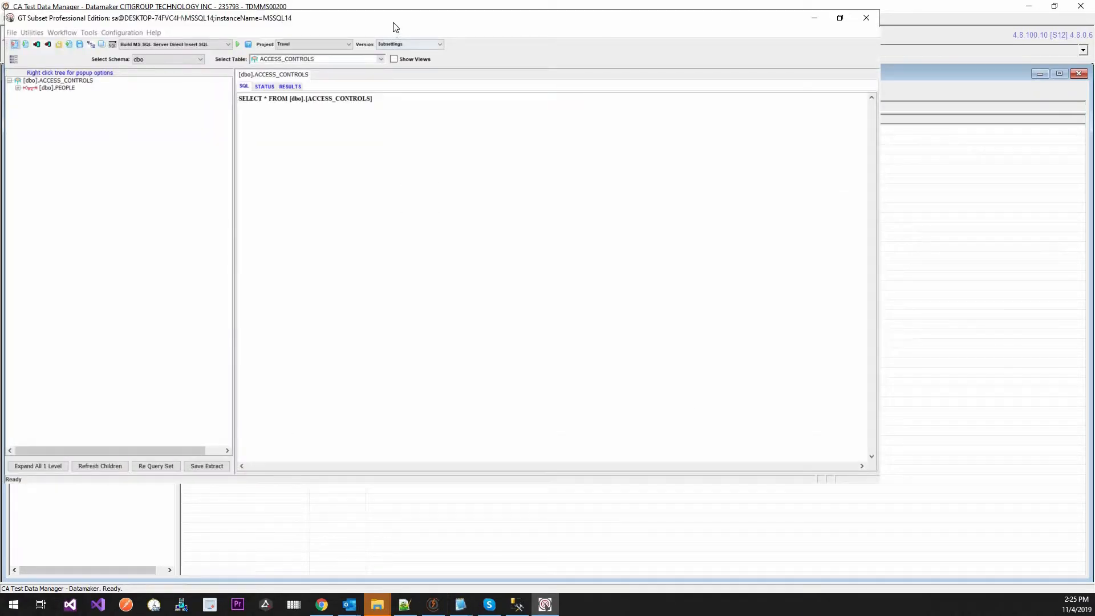
{"action": "double_click", "coordinate": [392, 23]}
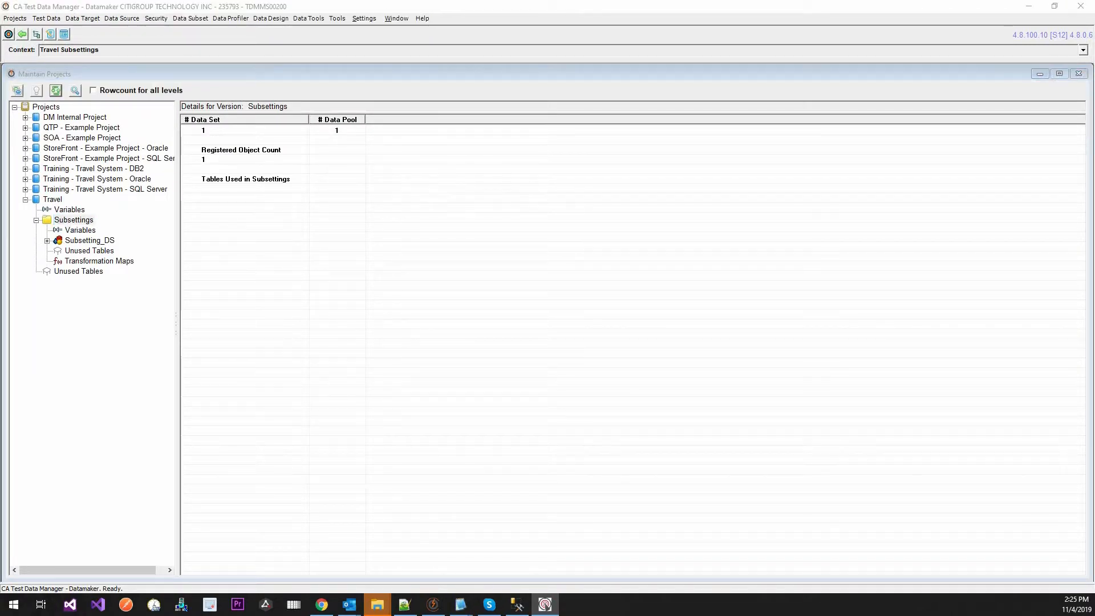
{"action": "left_click_drag", "start_coordinate": [456, 228], "coordinate": [519, 130]}
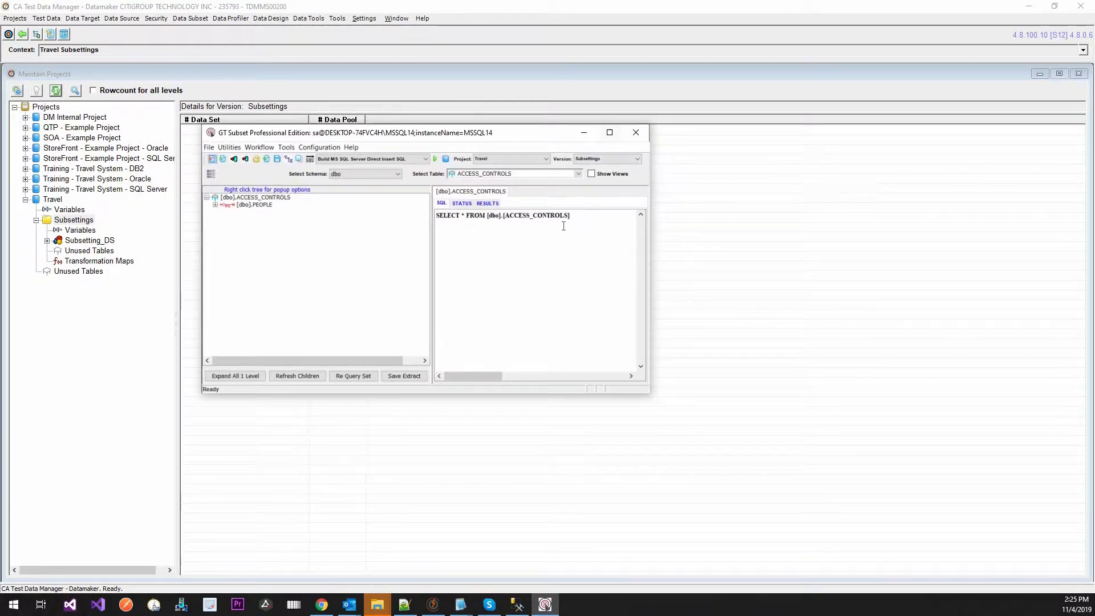
{"action": "left_click", "coordinate": [609, 133]}
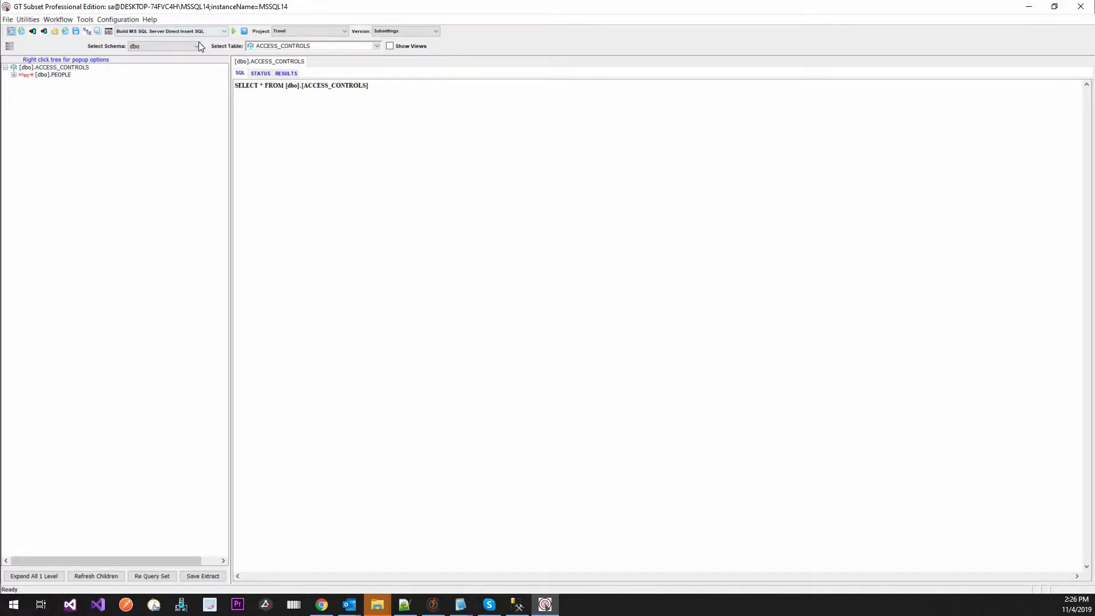
{"action": "left_click", "coordinate": [7, 19]}
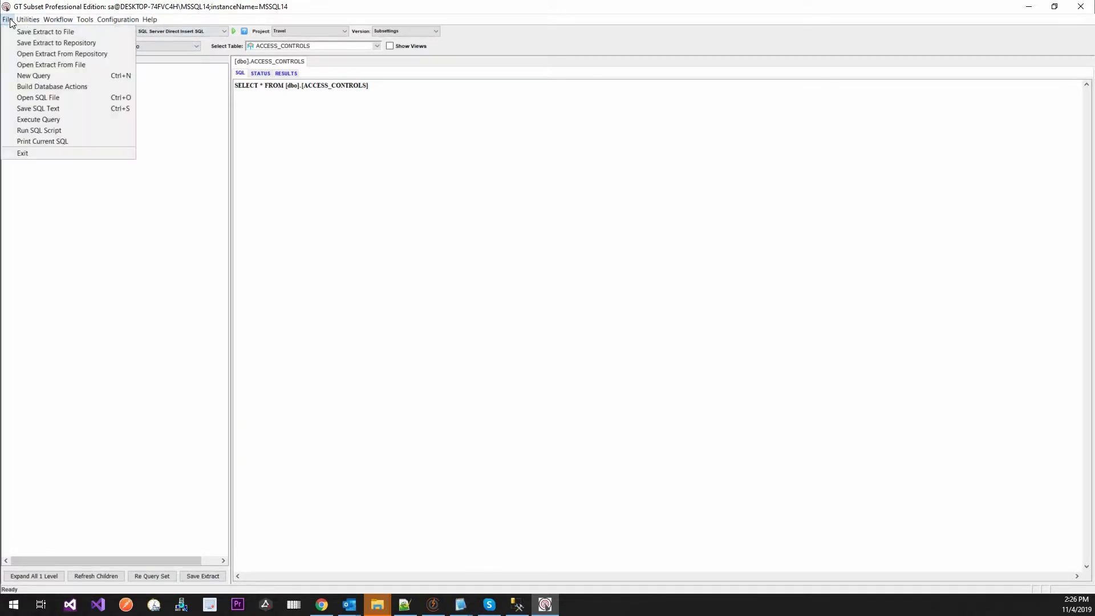
{"action": "mouse_move", "coordinate": [27, 20]}
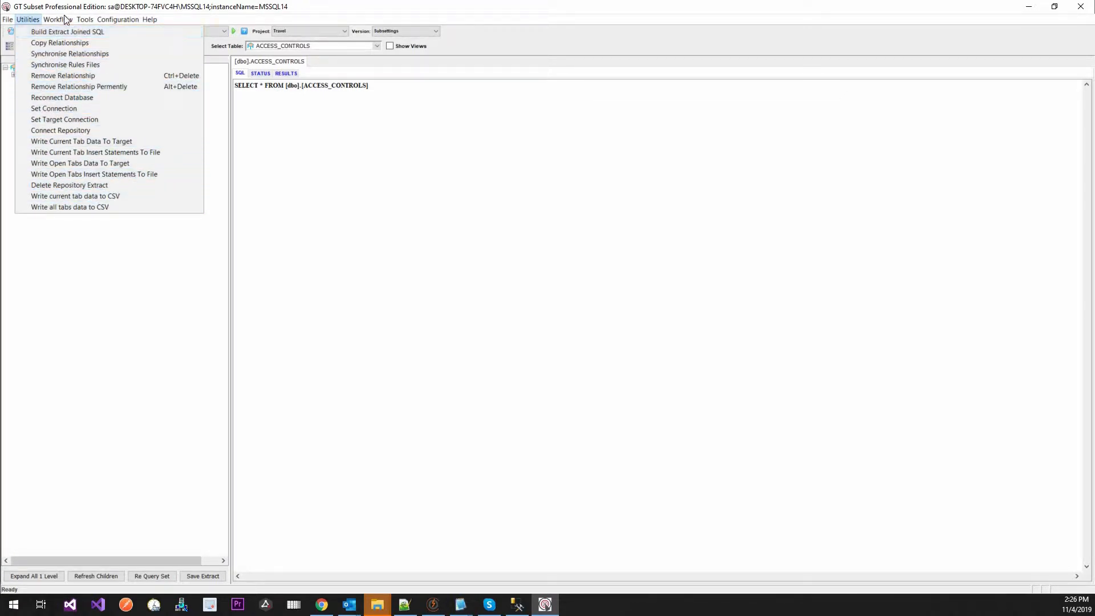
{"action": "mouse_move", "coordinate": [68, 20]}
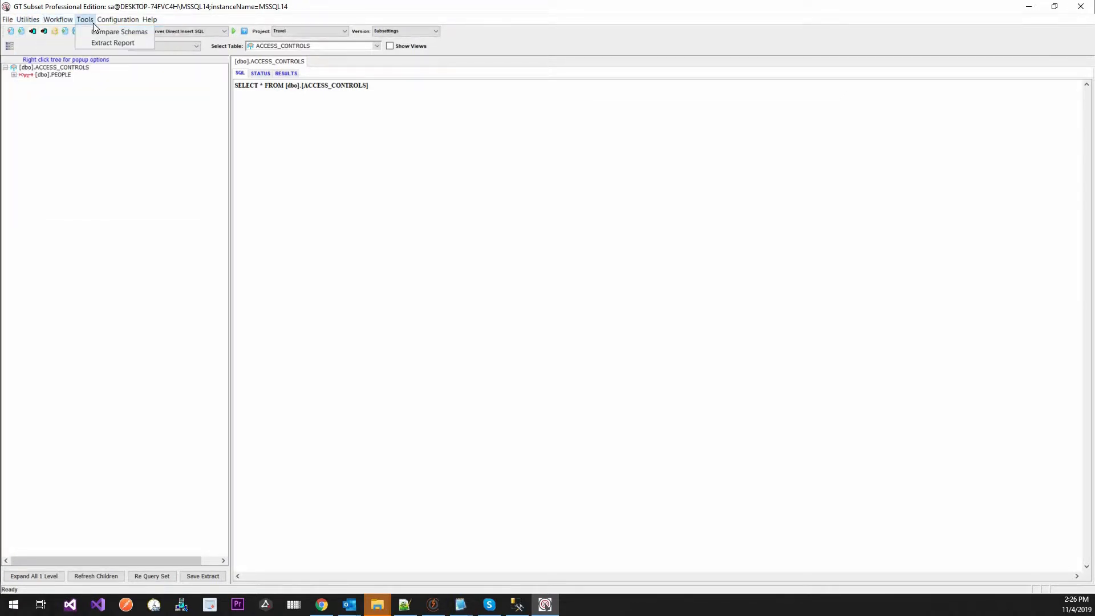
{"action": "mouse_move", "coordinate": [130, 23]}
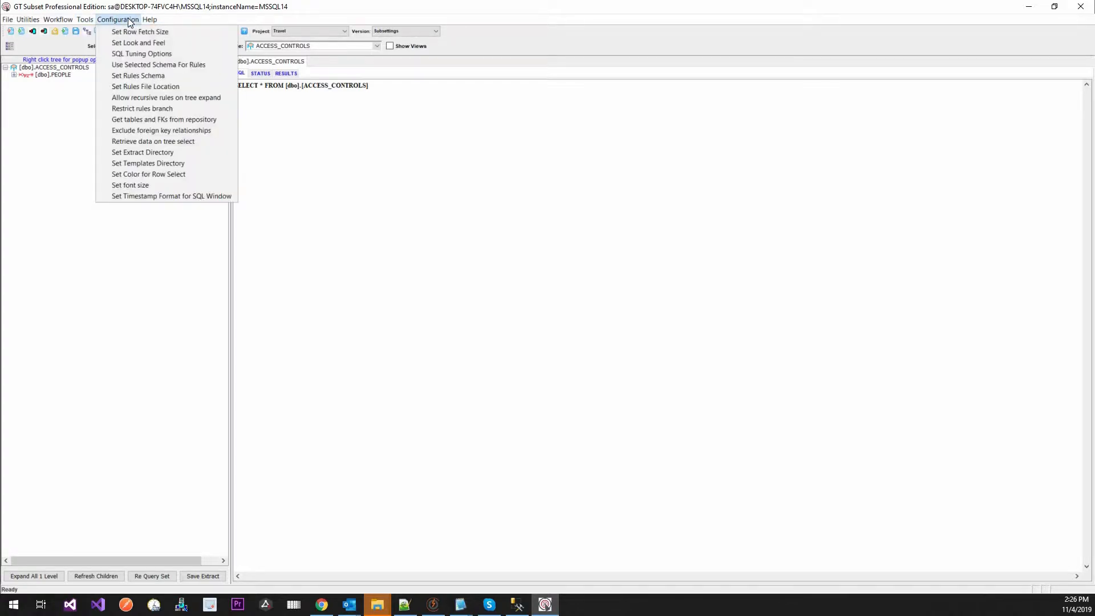
{"action": "left_click", "coordinate": [279, 206]}
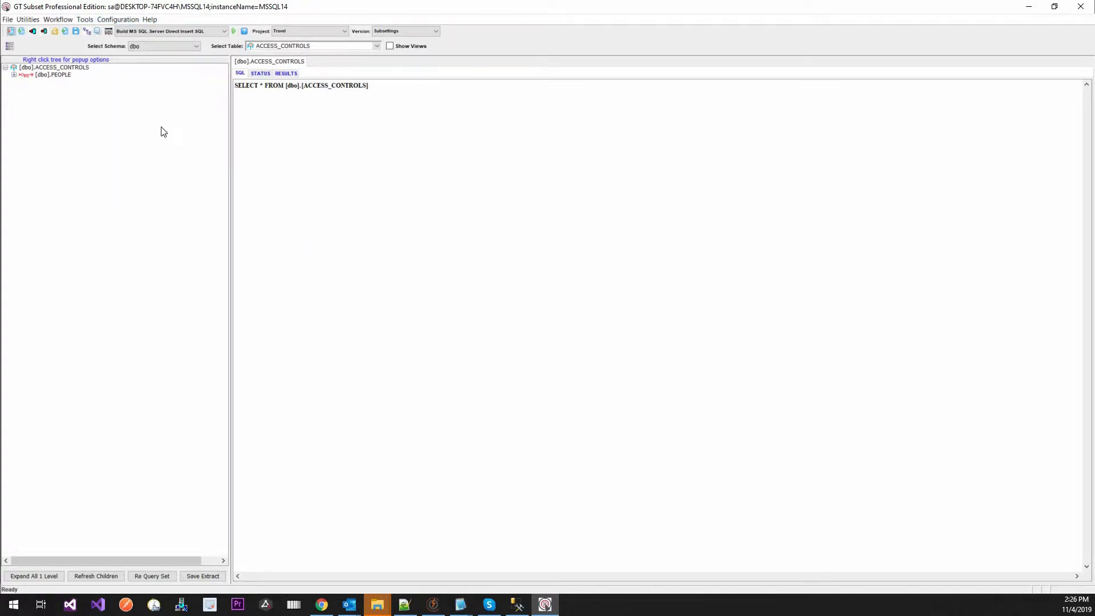
{"action": "left_click", "coordinate": [190, 31]}
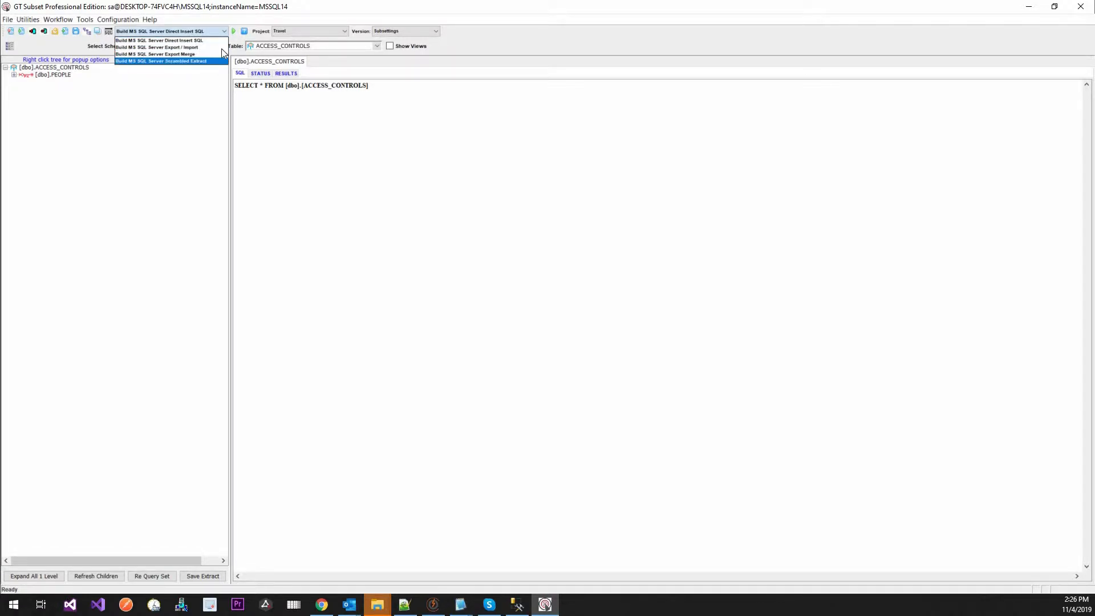
{"action": "left_click", "coordinate": [308, 35]}
{"action": "left_click", "coordinate": [308, 34]}
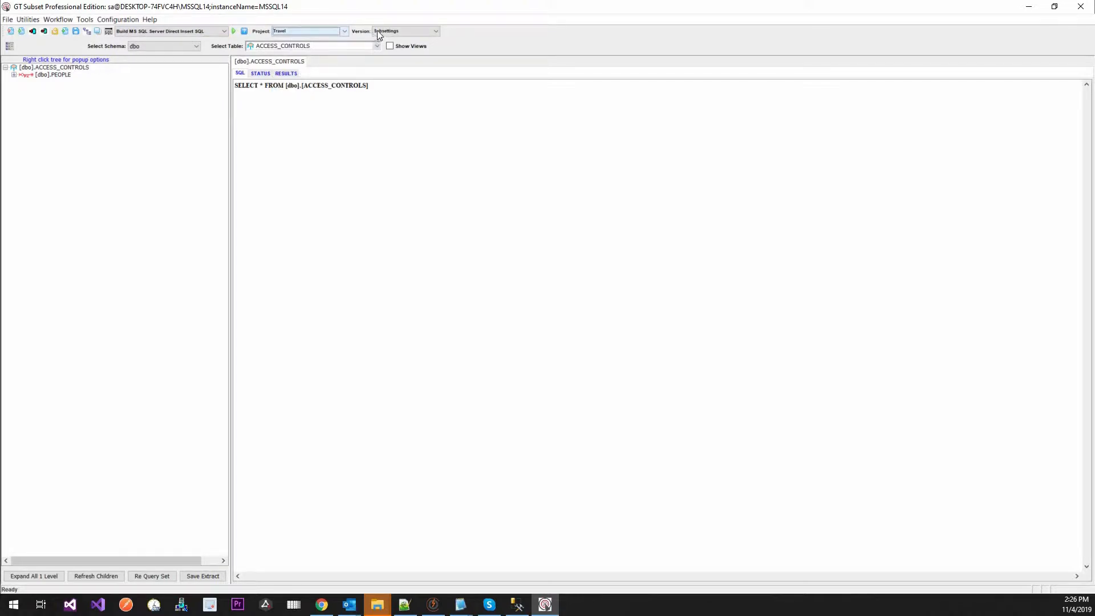
{"action": "left_click", "coordinate": [377, 32]}
{"action": "left_click", "coordinate": [377, 32]}
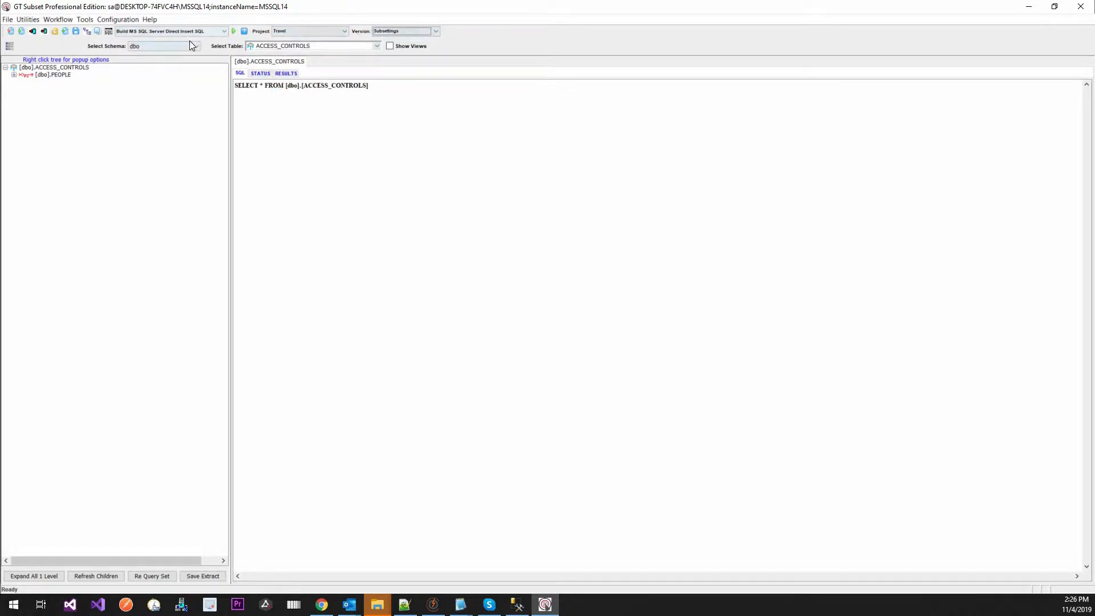
- Choose the dbo schema and load PEOPLE as the root table of the subset
{"action": "left_click", "coordinate": [189, 42]}
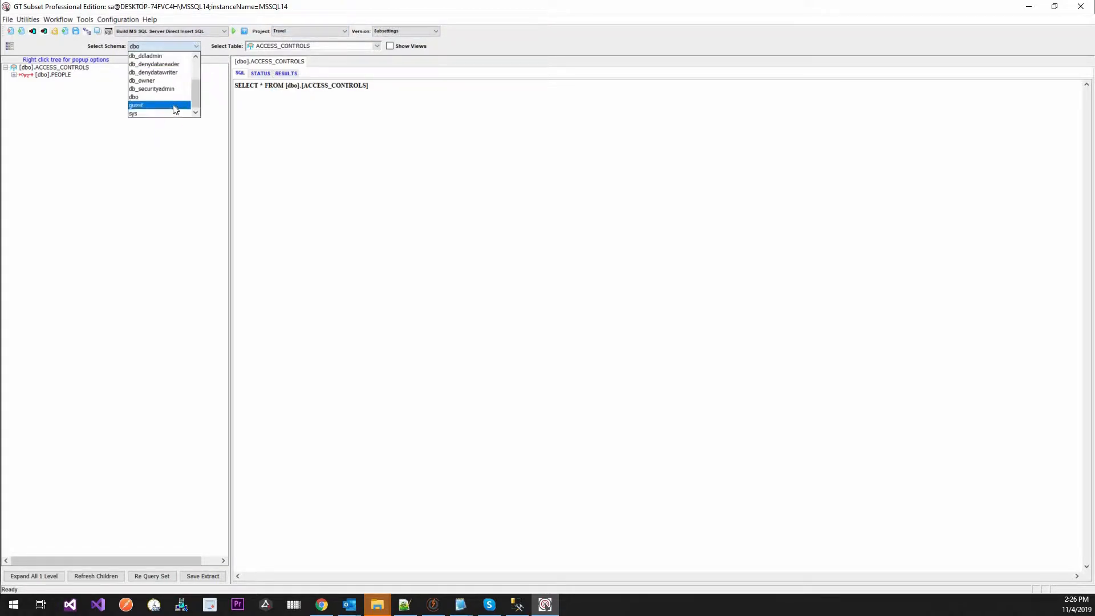
{"action": "left_click", "coordinate": [167, 101]}
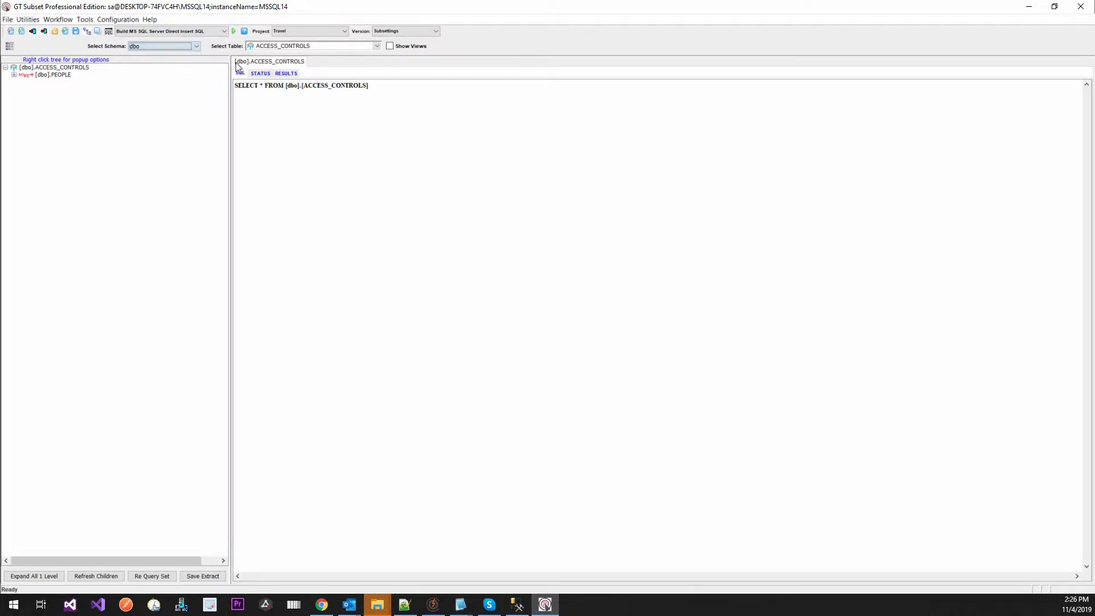
{"action": "left_click", "coordinate": [285, 48]}
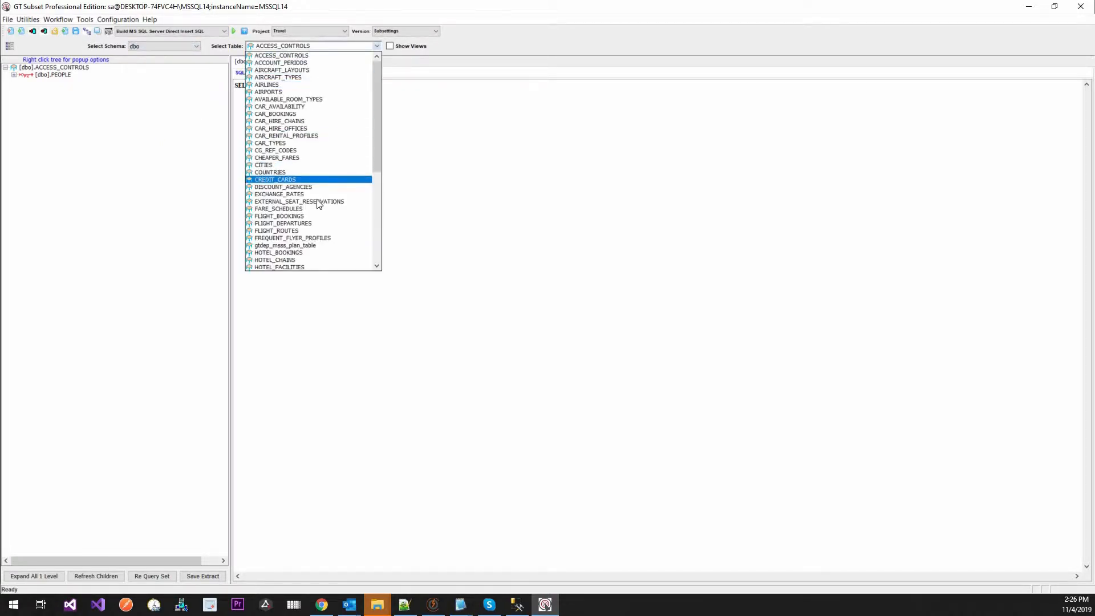
{"action": "scroll", "coordinate": [311, 222], "scroll_direction": "down", "scroll_amount": 8}
{"action": "scroll", "coordinate": [308, 234], "scroll_direction": "down", "scroll_amount": 1}
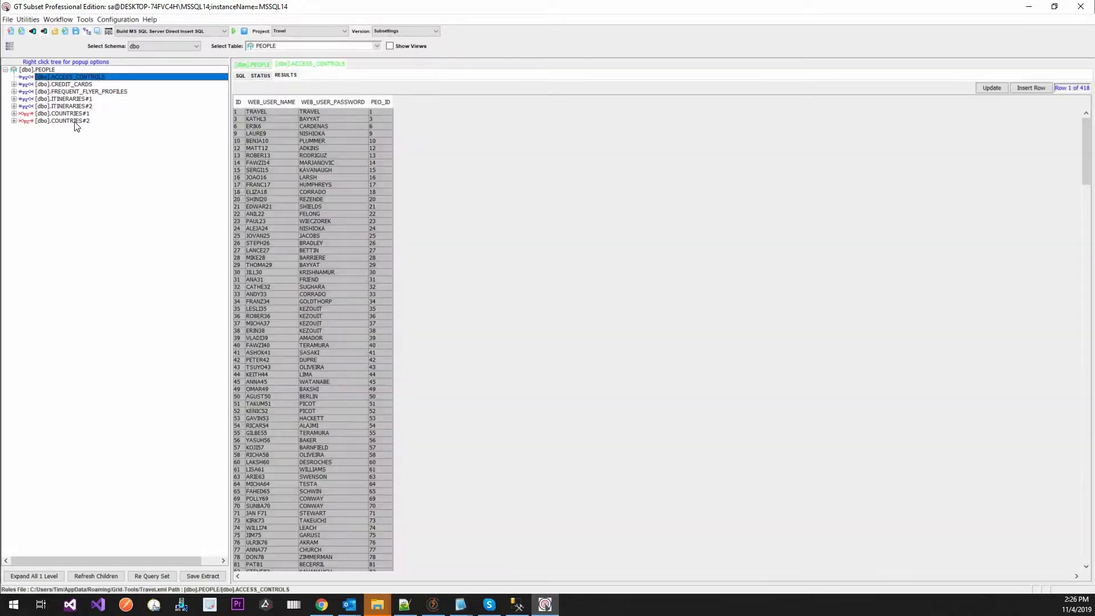
- Try to edit the link of the root PEOPLE table in the relationship tree
{"action": "right_click", "coordinate": [47, 70]}
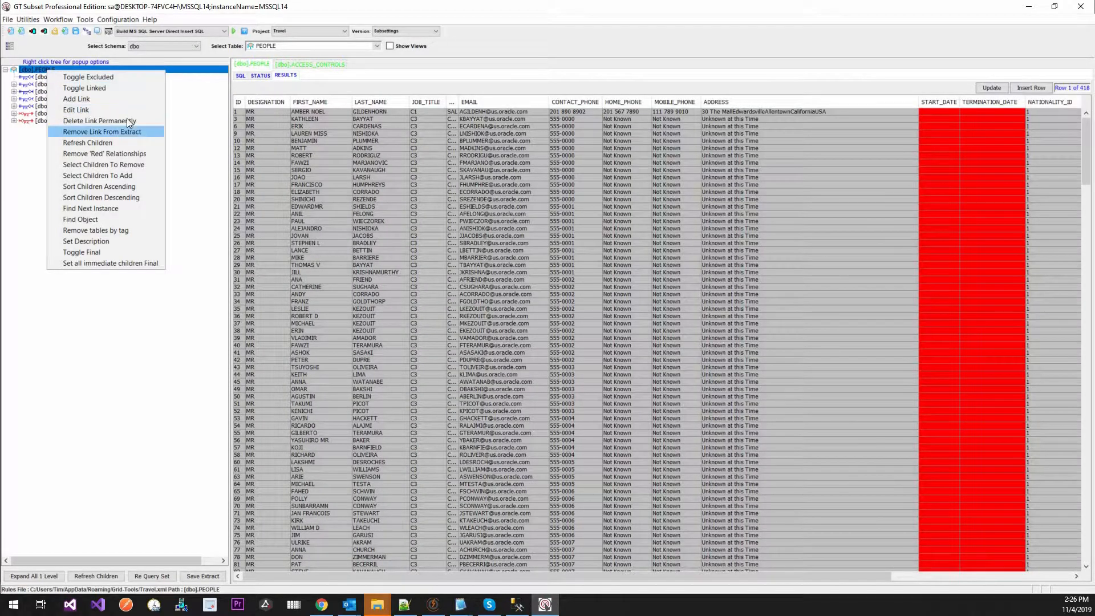
{"action": "left_click", "coordinate": [126, 109]}
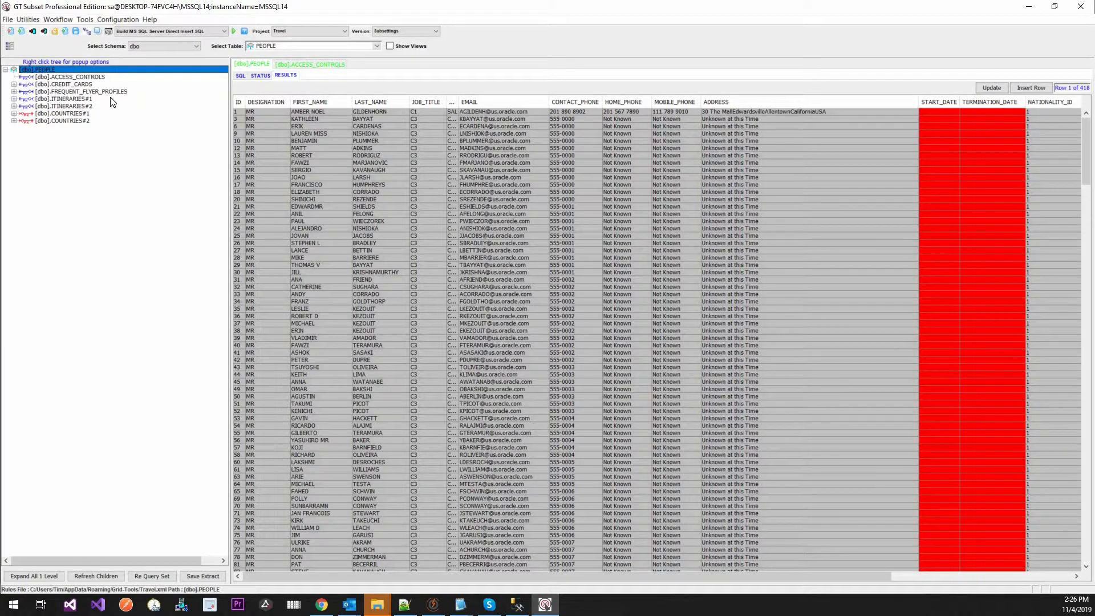
{"action": "right_click", "coordinate": [84, 66]}
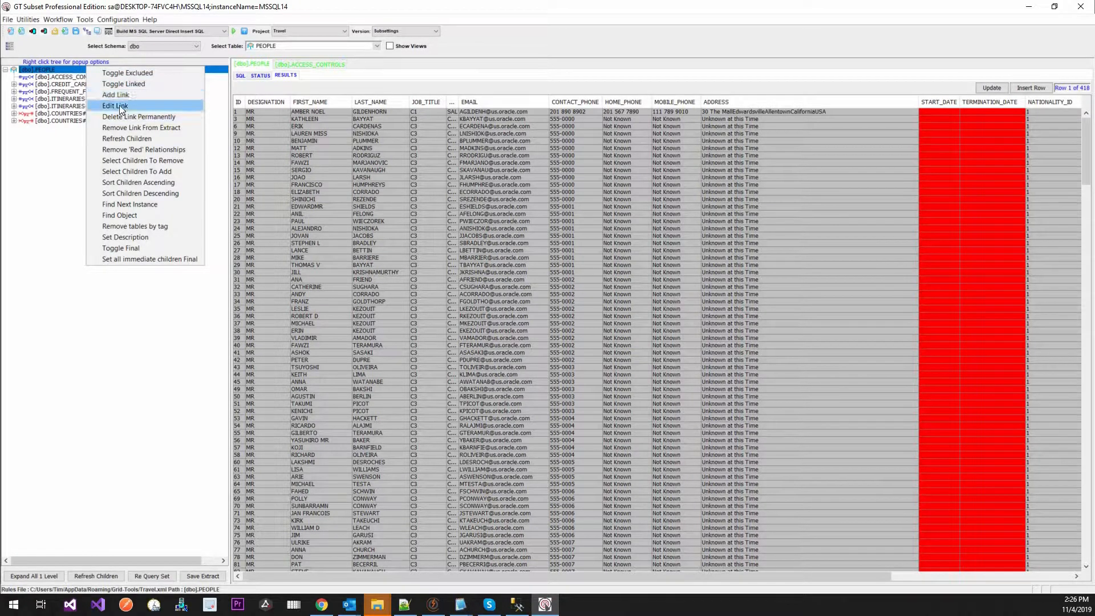
{"action": "left_click", "coordinate": [119, 105]}
- Examine the column mapping of the foreign key link between PEOPLE and ACCESS_CONTROLS, then cancel the link edit
{"action": "right_click", "coordinate": [87, 78]}
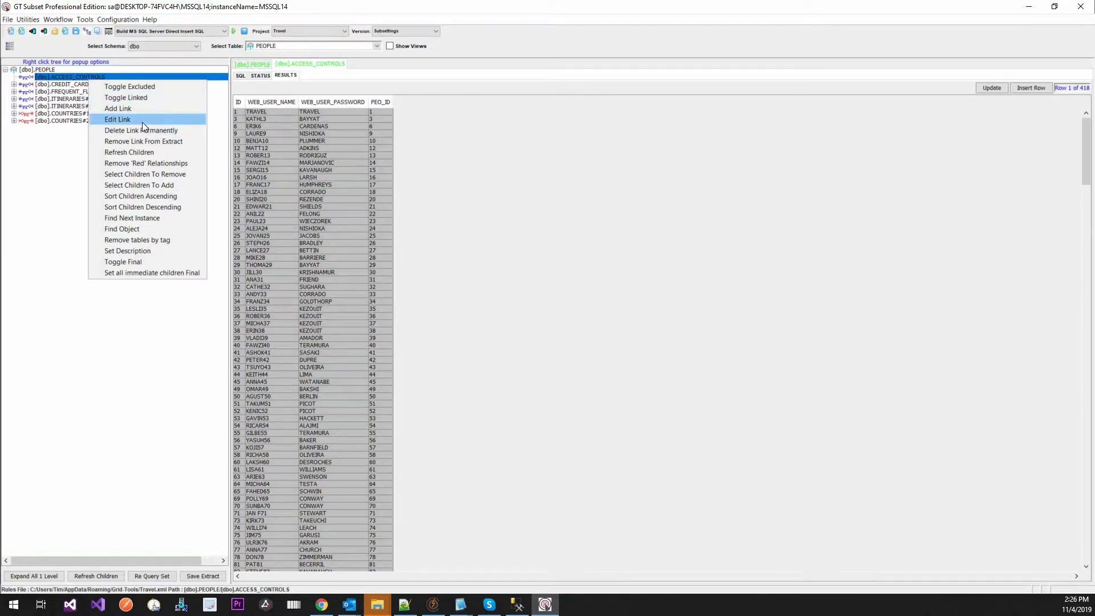
{"action": "left_click", "coordinate": [142, 122]}
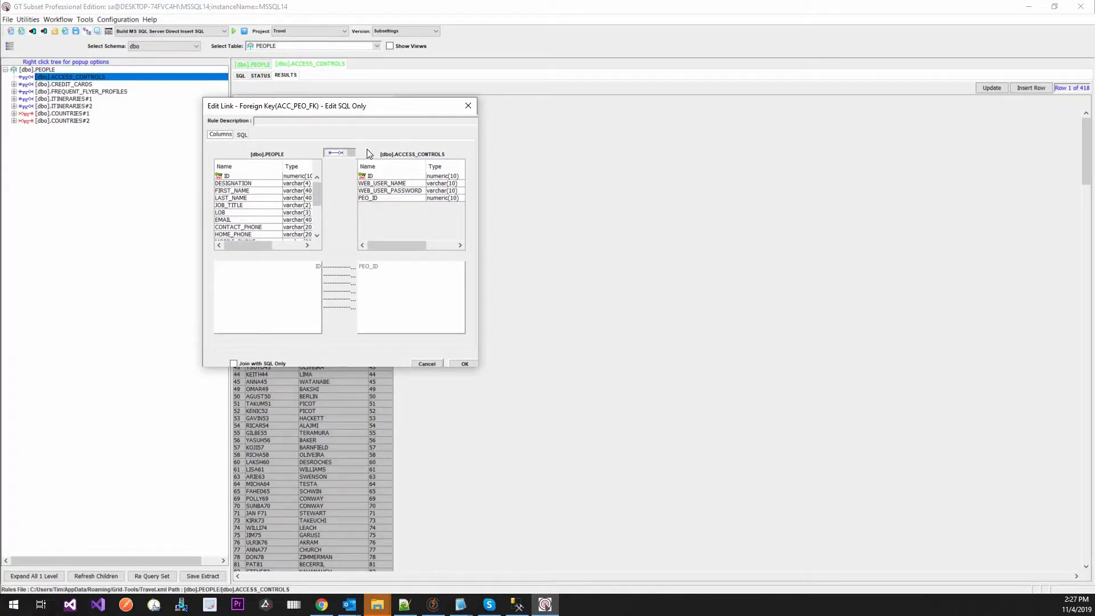
{"action": "left_click", "coordinate": [427, 363]}
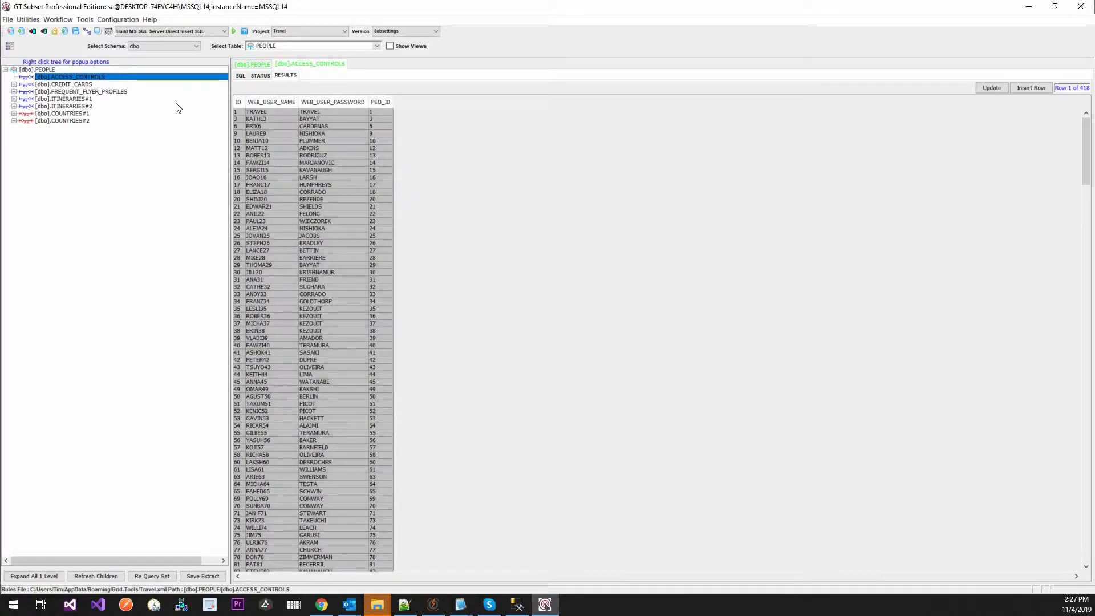
{"action": "right_click", "coordinate": [52, 67]}
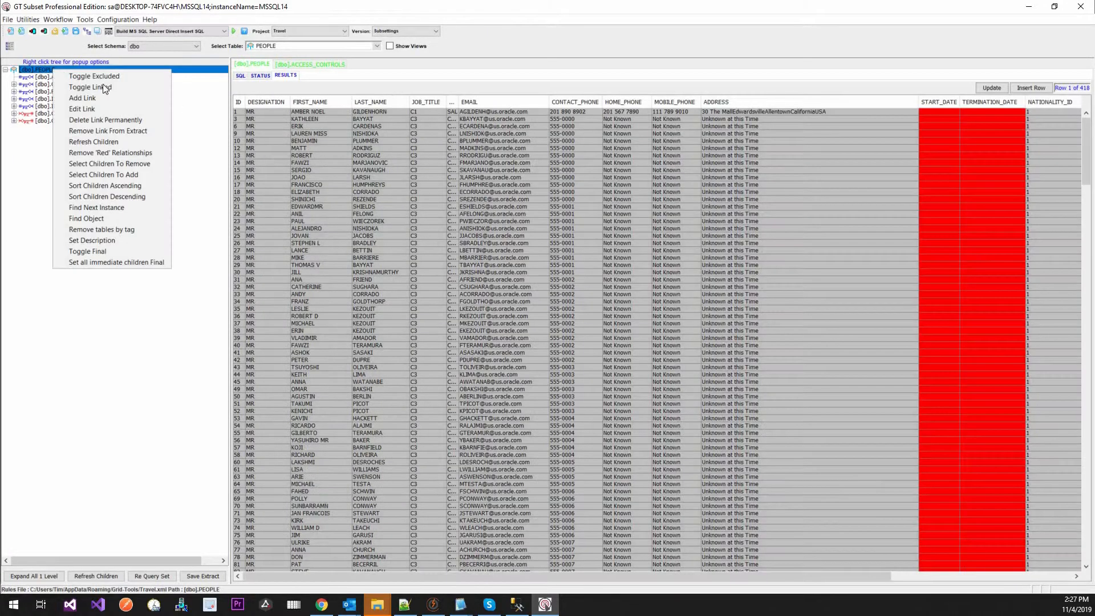
{"action": "left_click", "coordinate": [132, 97]}
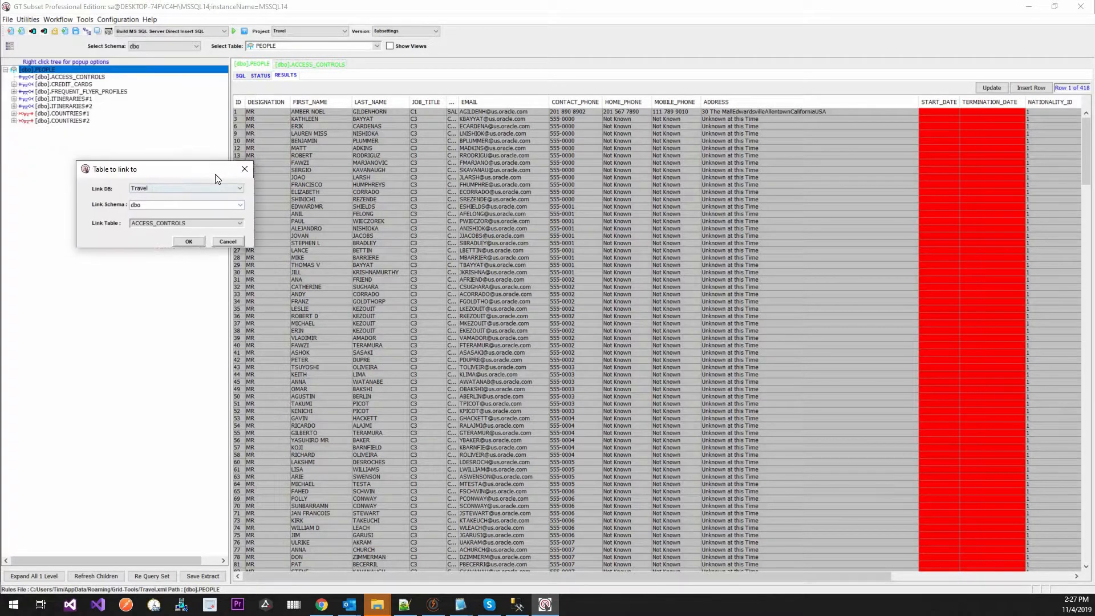
{"action": "left_click", "coordinate": [269, 219]}
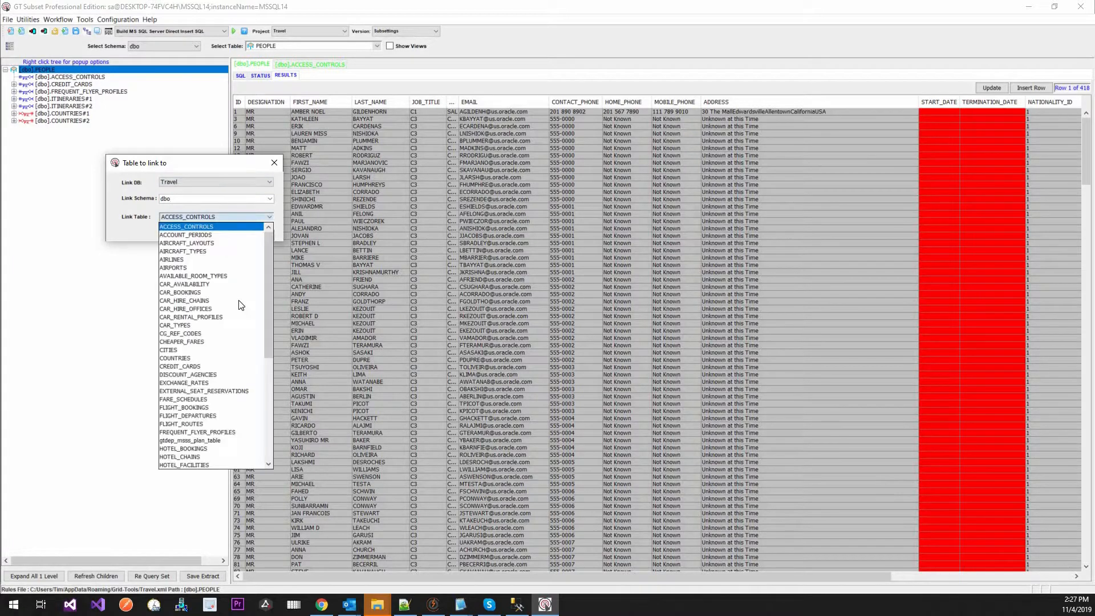
{"action": "key", "text": "Return"}
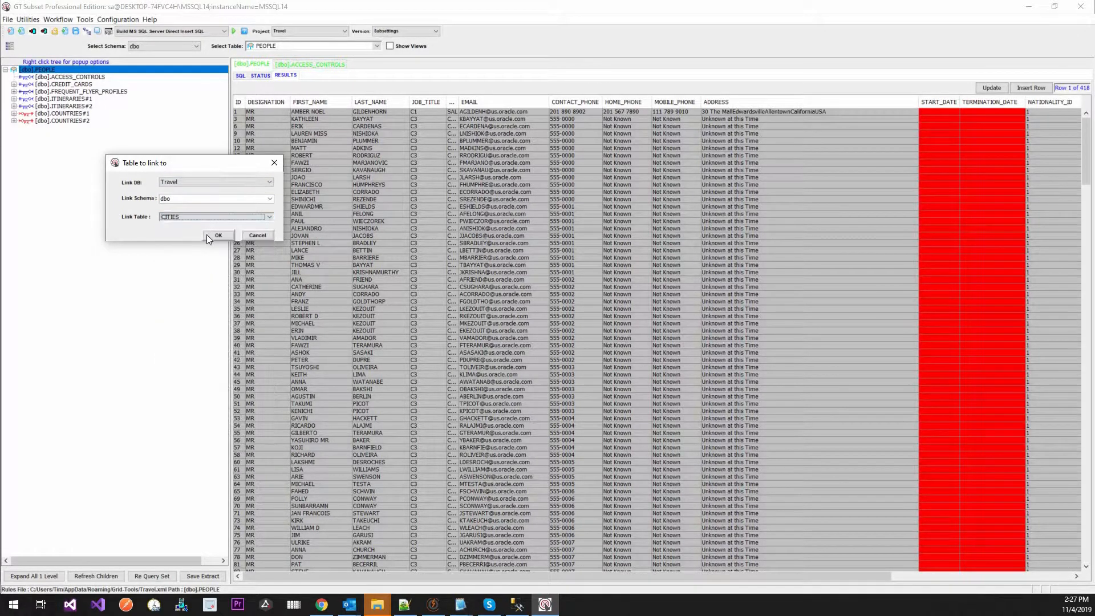
{"action": "left_click", "coordinate": [254, 236]}
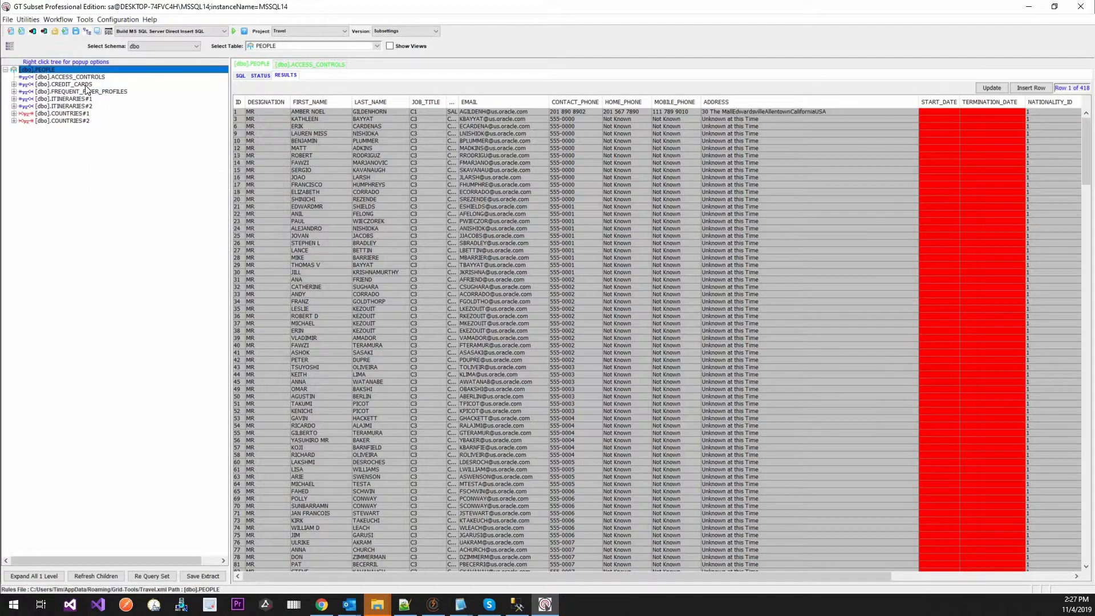
- Remove the red relationships to the two COUNTRIES tables from the root PEOPLE table
{"action": "left_click", "coordinate": [60, 114]}
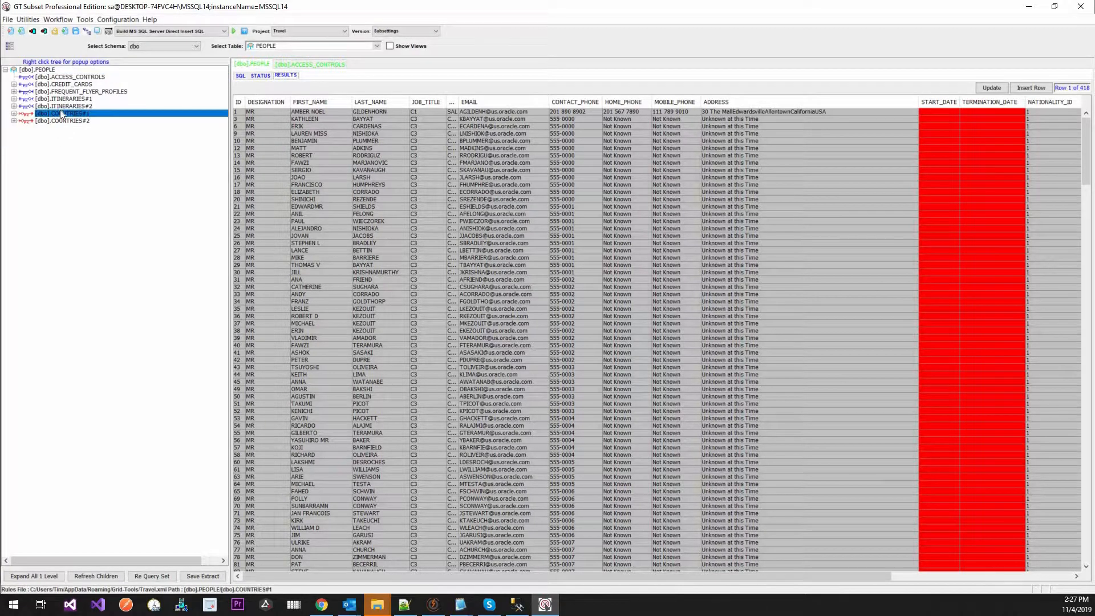
{"action": "left_click", "coordinate": [61, 120]}
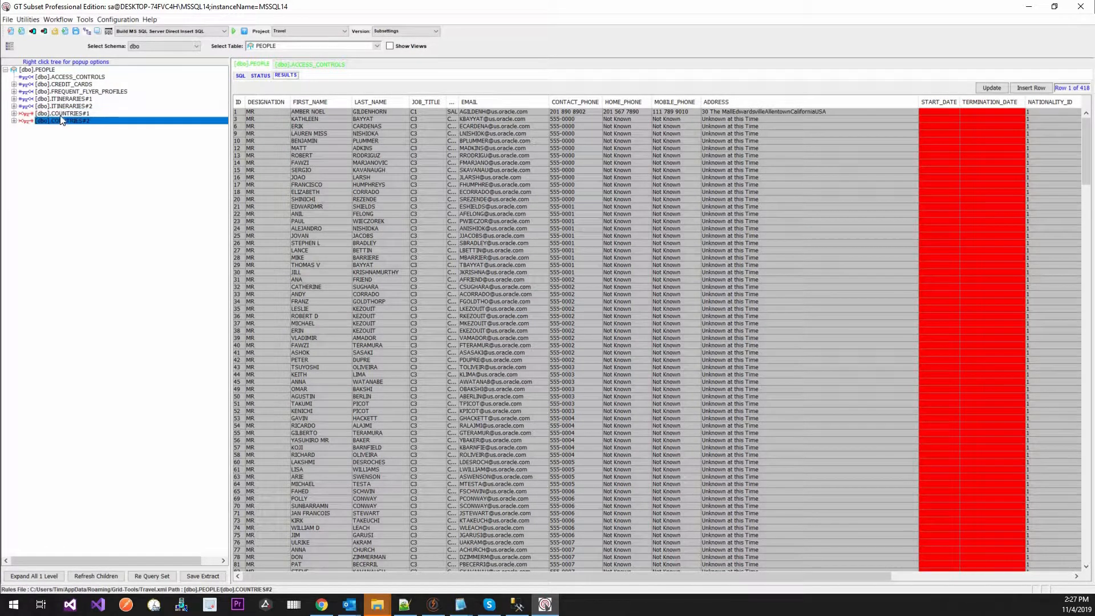
{"action": "left_click", "coordinate": [62, 114]}
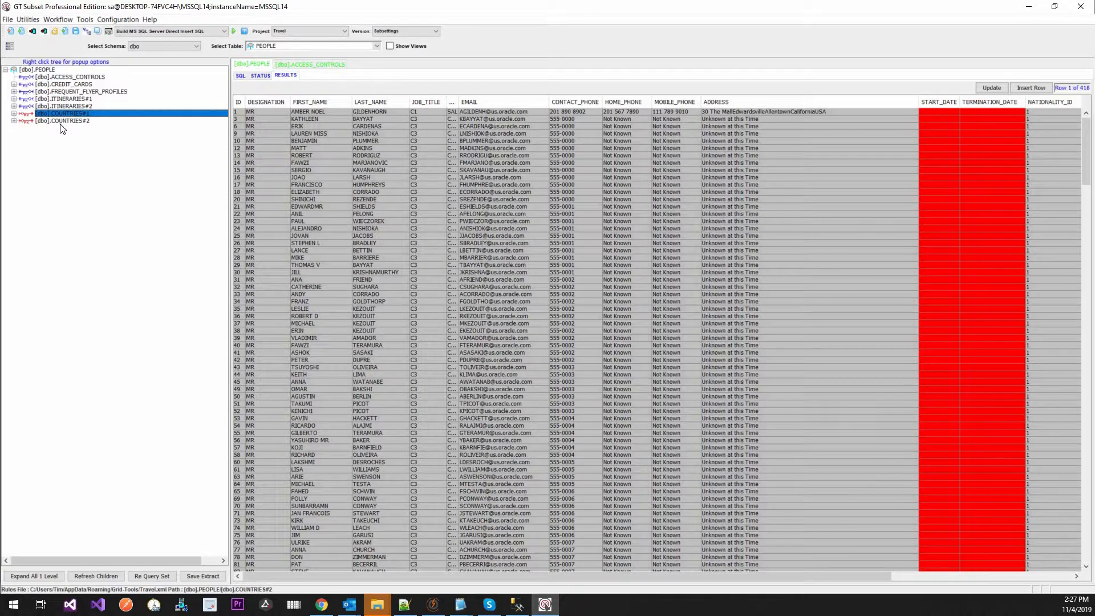
{"action": "left_click", "coordinate": [62, 122]}
{"action": "left_click", "coordinate": [62, 116]}
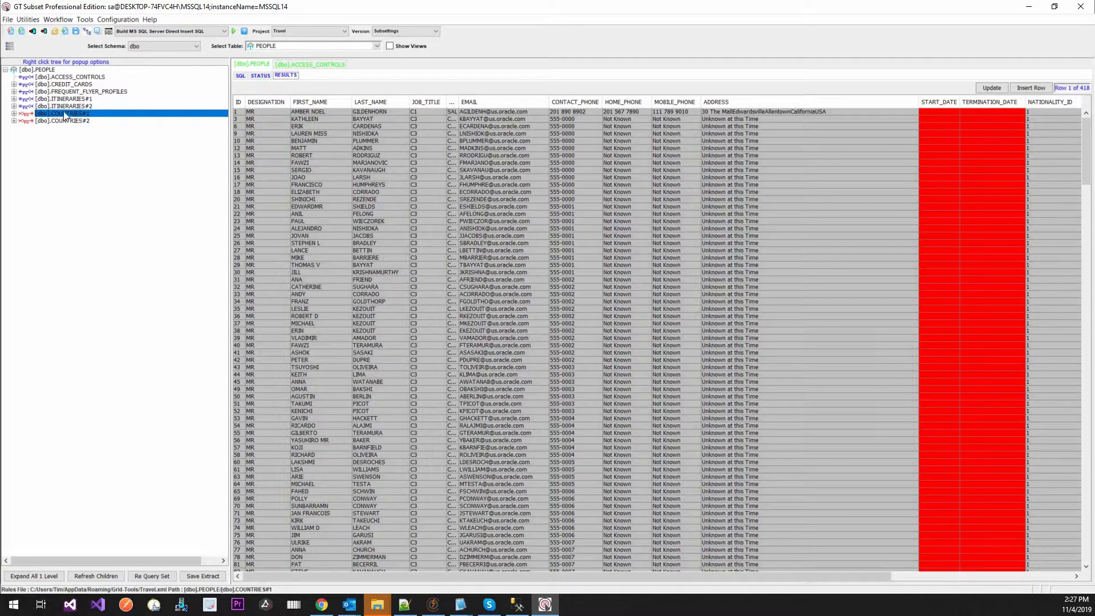
{"action": "left_click", "coordinate": [47, 69]}
{"action": "right_click", "coordinate": [47, 68]}
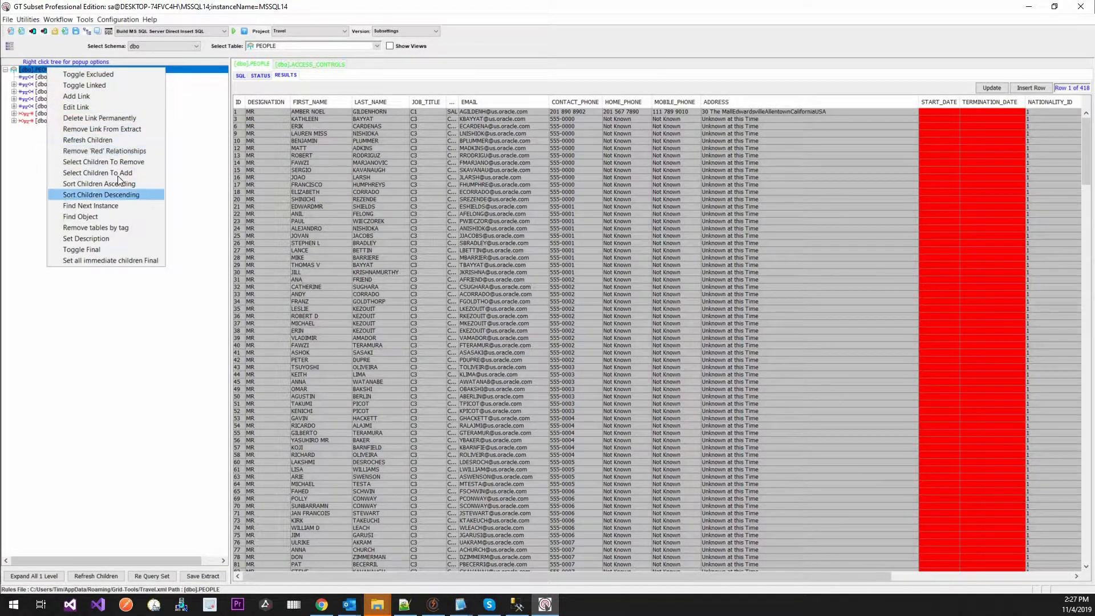
{"action": "left_click", "coordinate": [122, 151]}
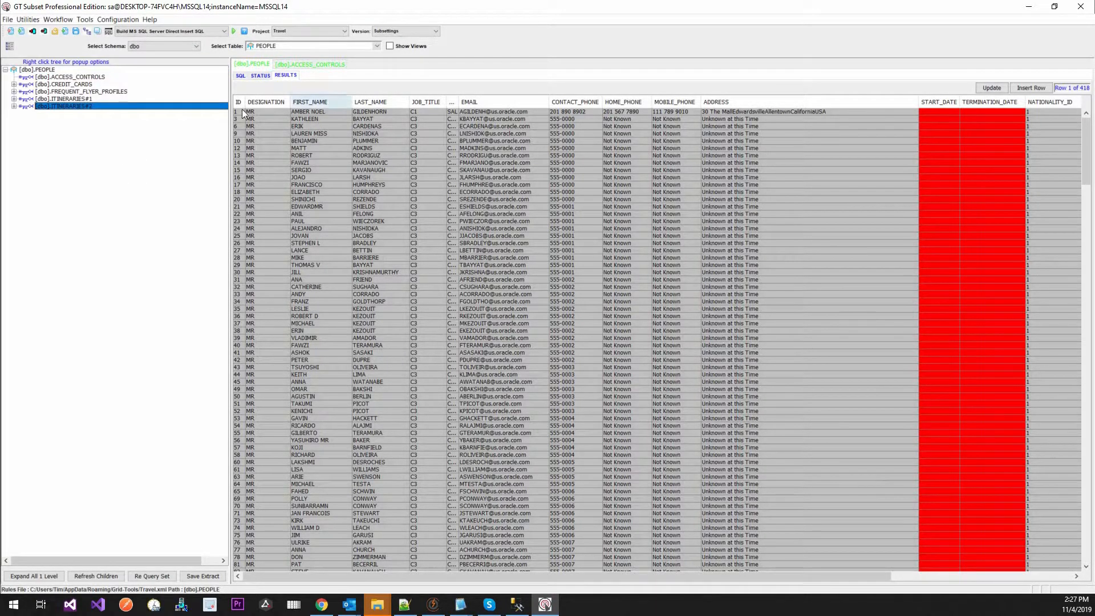
- Show the root PEOPLE table's SQL, and in Datamaker open the data of the Travel source's PEOPLE table for reference
{"action": "left_click", "coordinate": [240, 75]}
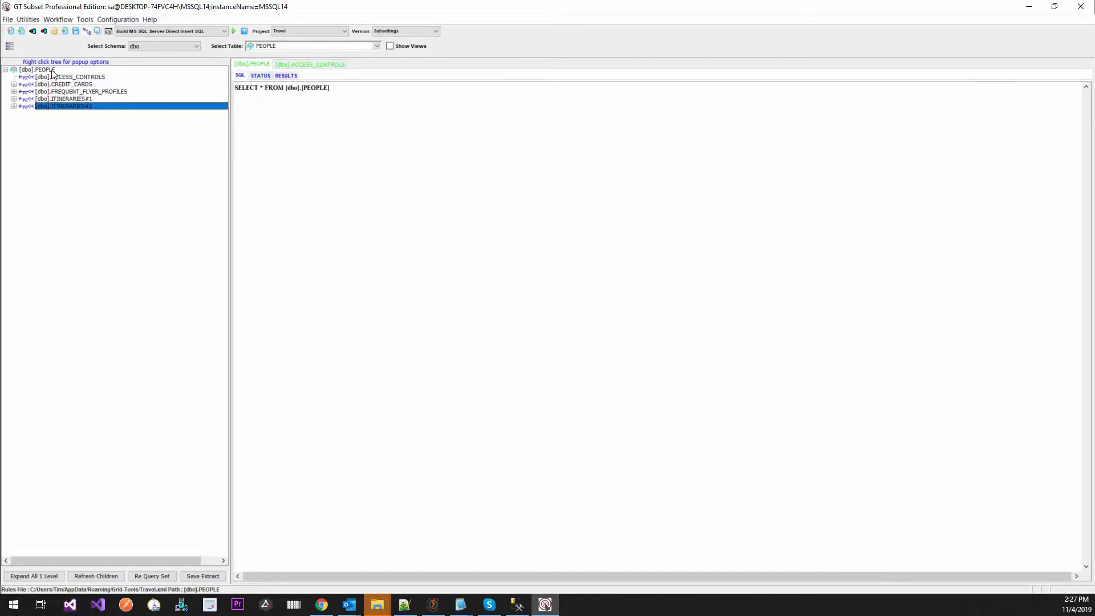
{"action": "left_click", "coordinate": [46, 69]}
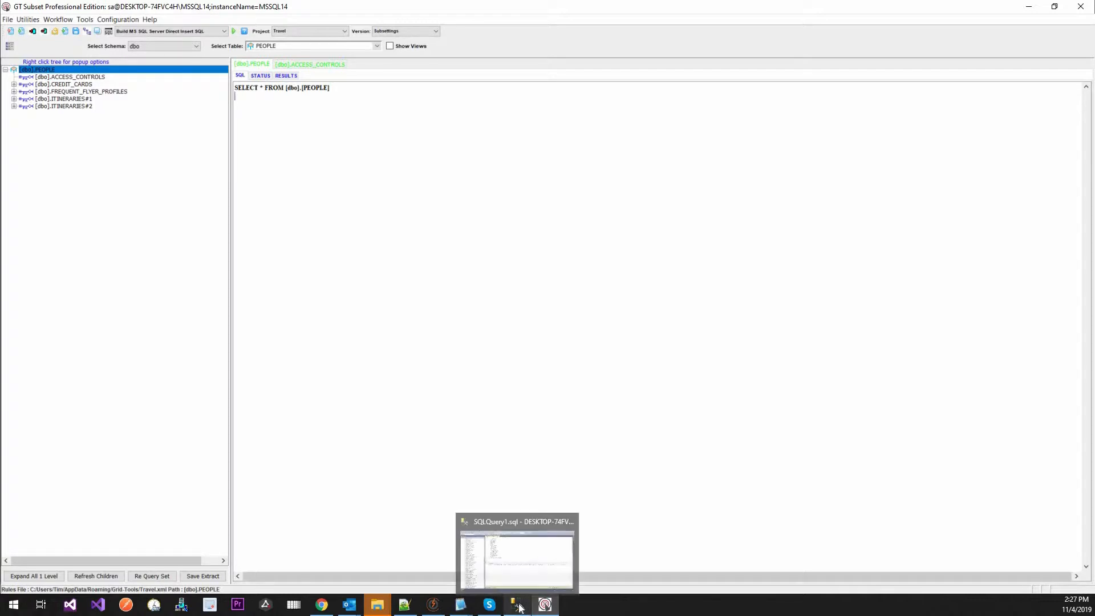
{"action": "left_click", "coordinate": [432, 605]}
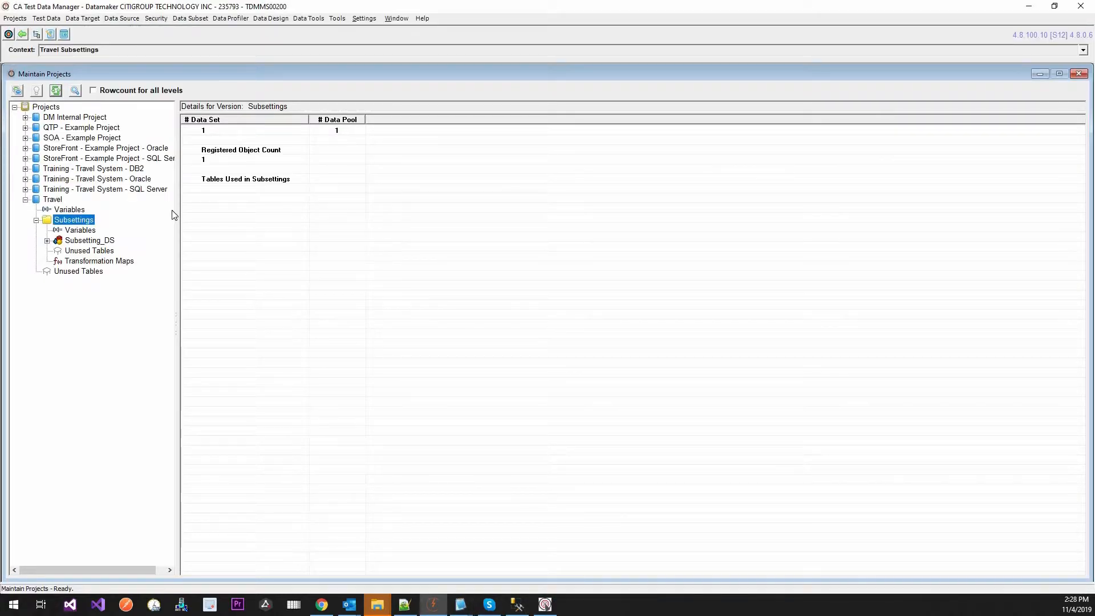
{"action": "left_click", "coordinate": [9, 35]}
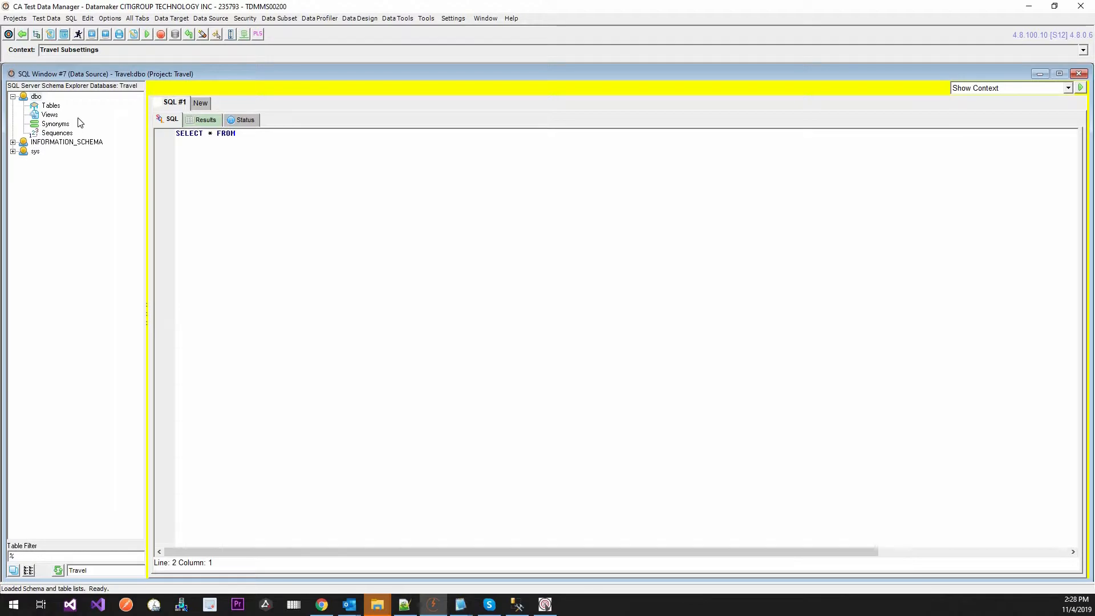
{"action": "double_click", "coordinate": [50, 105]}
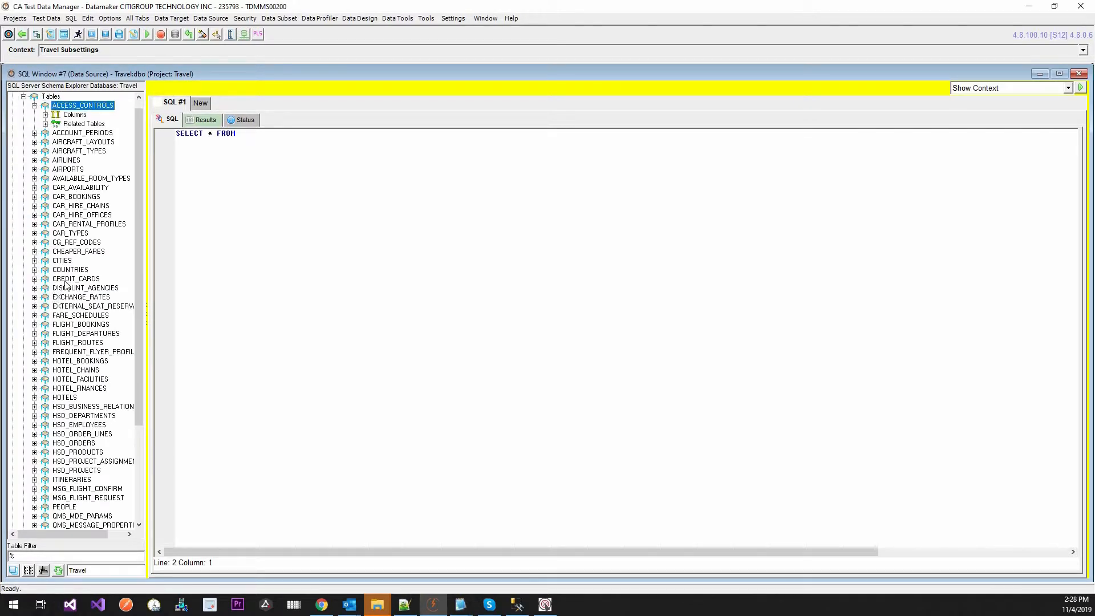
{"action": "scroll", "coordinate": [69, 285], "scroll_direction": "down", "scroll_amount": 3}
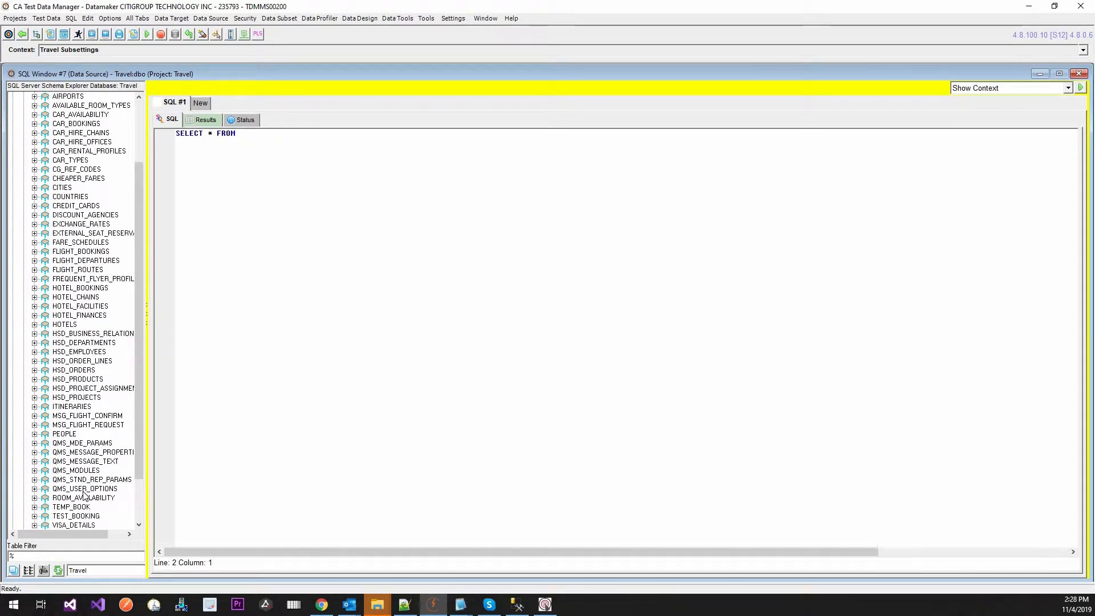
{"action": "scroll", "coordinate": [66, 400], "scroll_direction": "down", "scroll_amount": 2}
{"action": "double_click", "coordinate": [106, 380]}
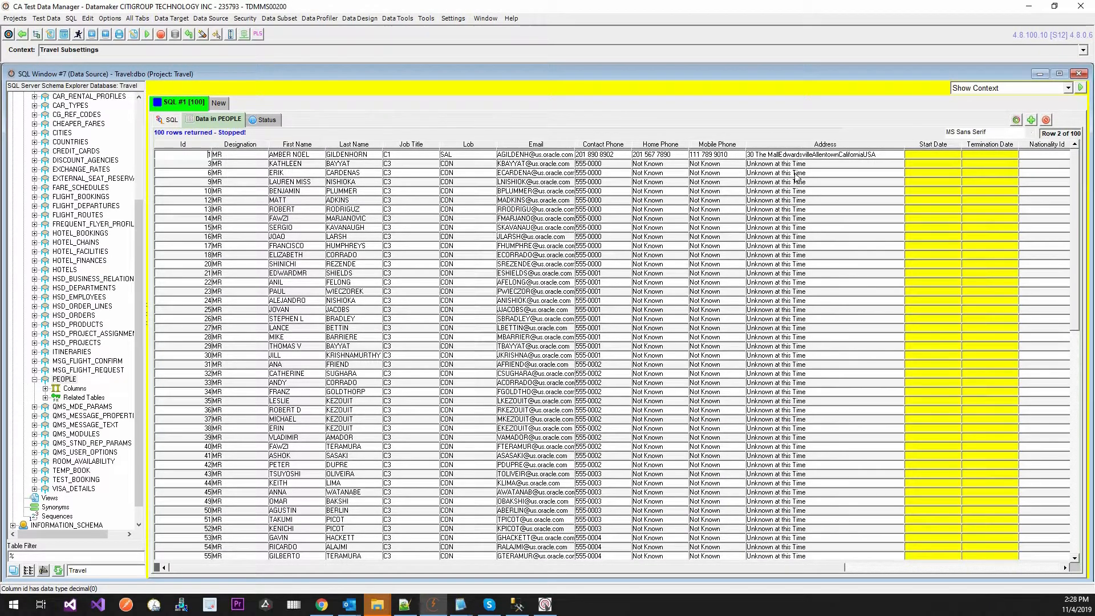
- Copy an address value from Datamaker, filter the PEOPLE query in GT Subset with Address = 'Unknown at this Time', and run it
{"action": "left_click", "coordinate": [774, 164]}
{"action": "key", "text": "ctrl+c"}
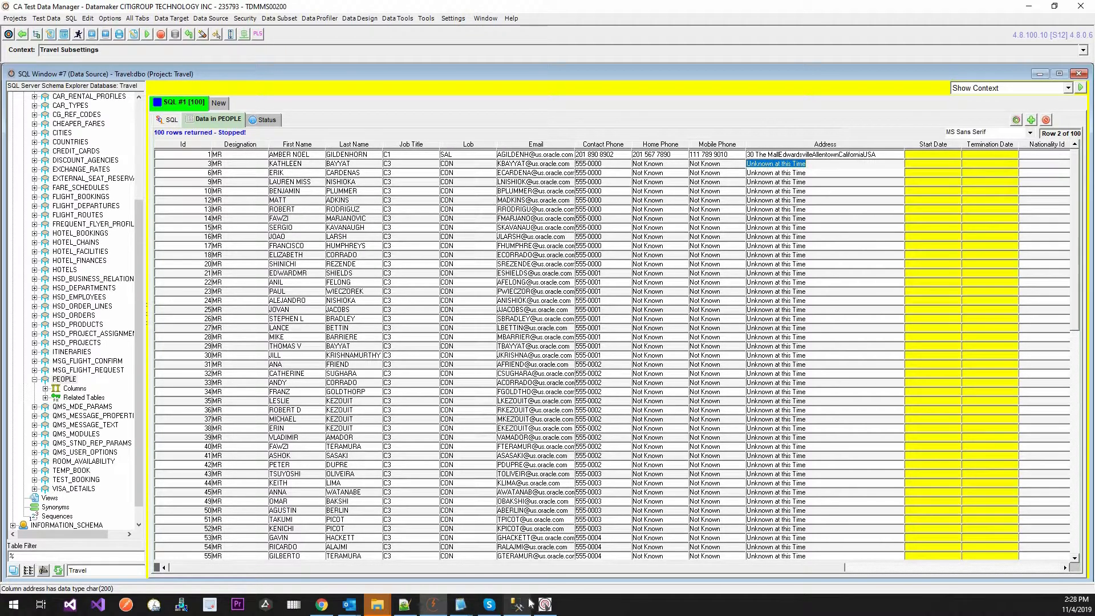
{"action": "left_click", "coordinate": [547, 606]}
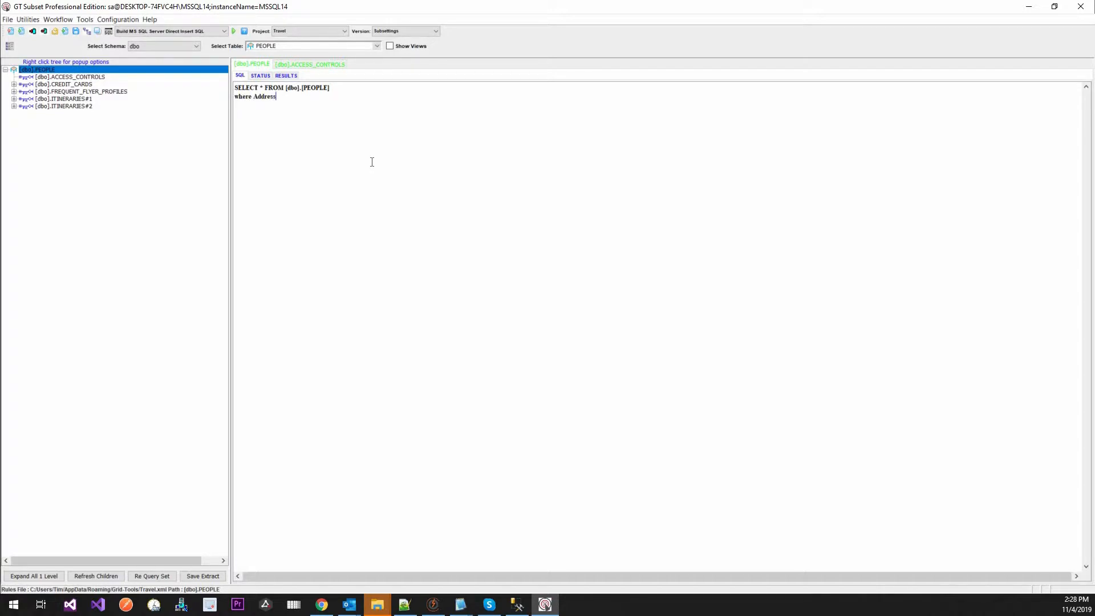
{"action": "key", "text": "ctrl+v"}
{"action": "left_click", "coordinate": [234, 31]}
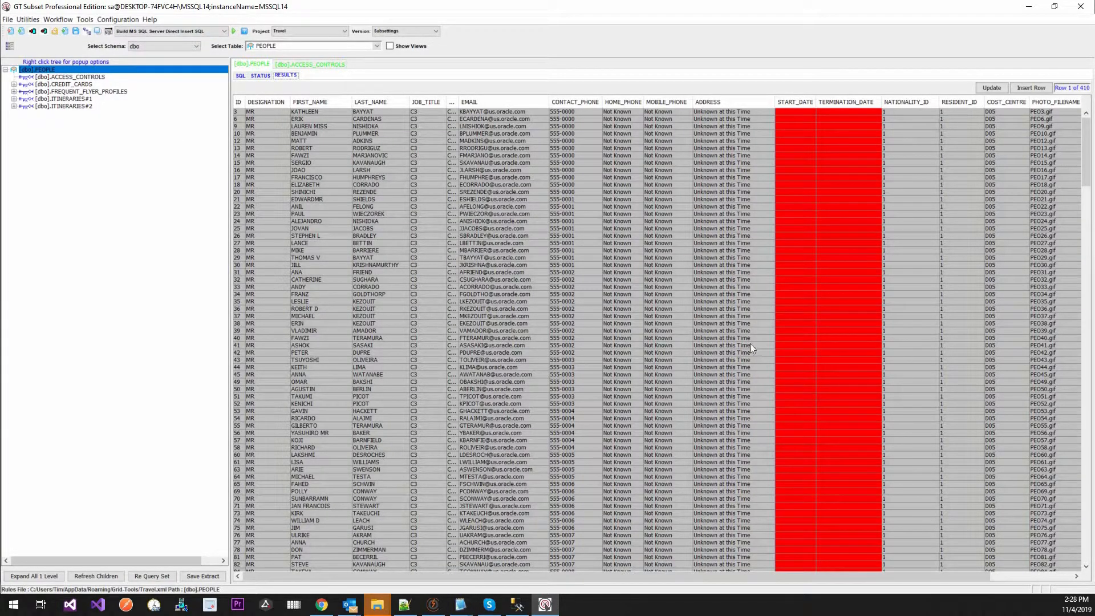
{"action": "left_click_drag", "start_coordinate": [703, 163], "coordinate": [705, 214]}
{"action": "left_click", "coordinate": [704, 214]}
{"action": "left_click", "coordinate": [715, 156]}
{"action": "left_click", "coordinate": [718, 191]}
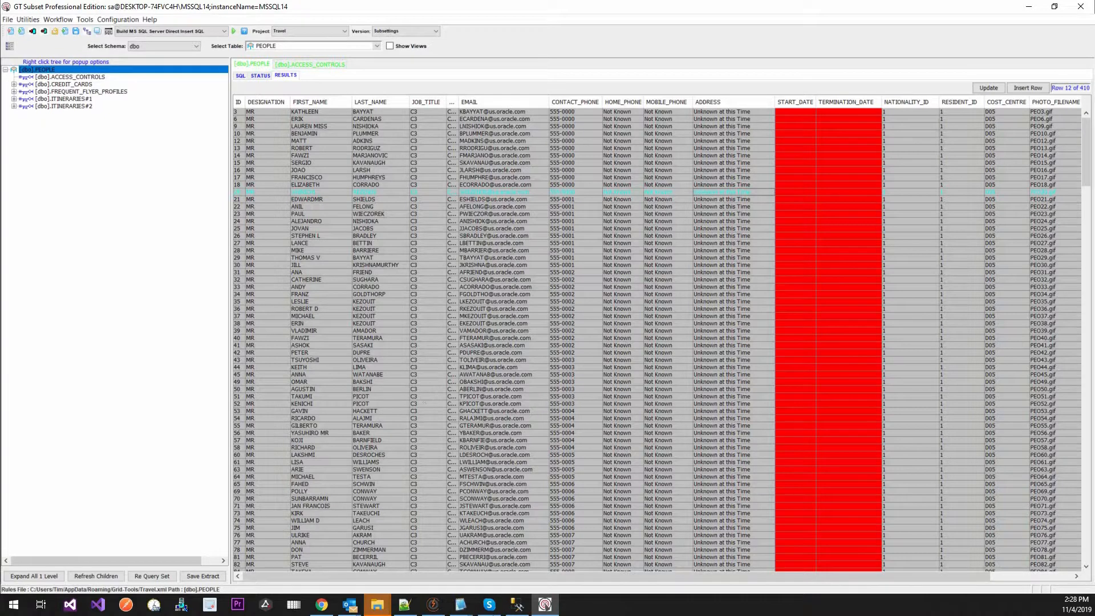
- Look up the last name of the first PEOPLE record in Datamaker and return to GT Subset
{"action": "left_click", "coordinate": [511, 607]}
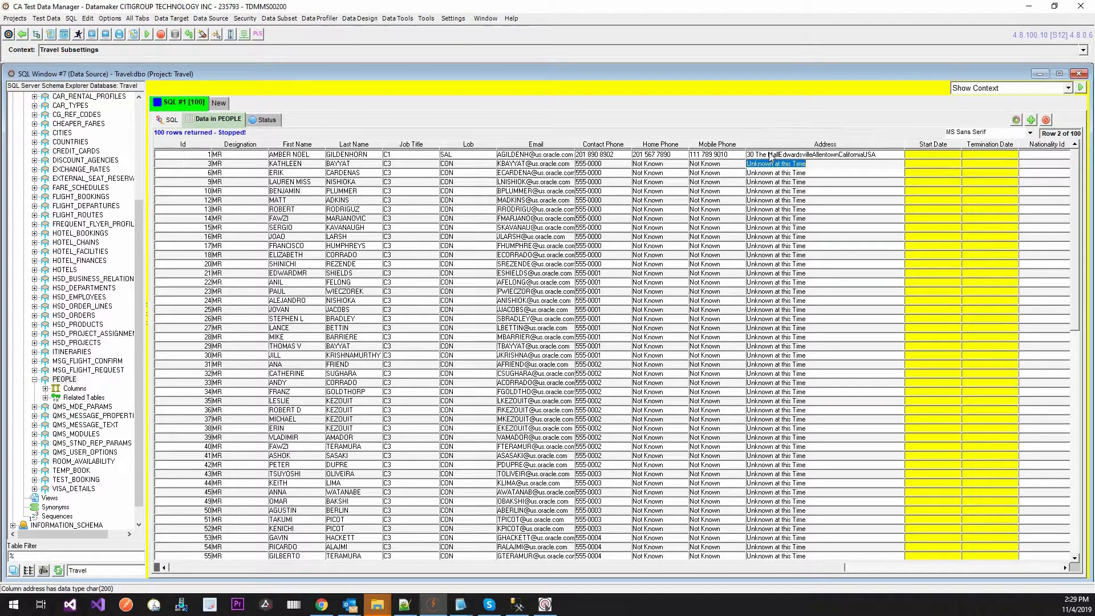
{"action": "left_click", "coordinate": [771, 157]}
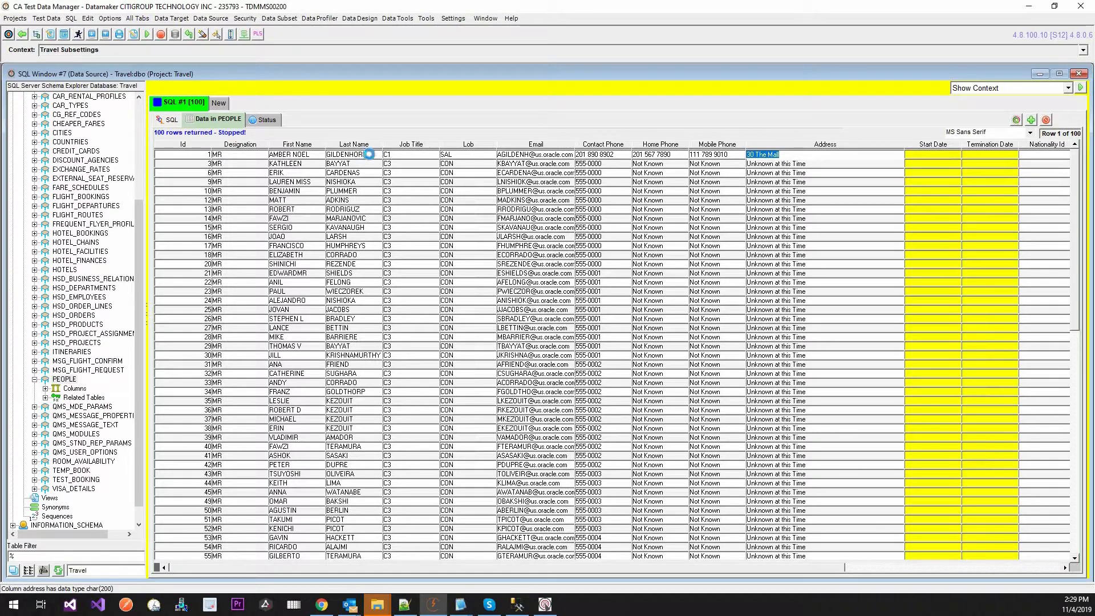
{"action": "left_click", "coordinate": [369, 154]}
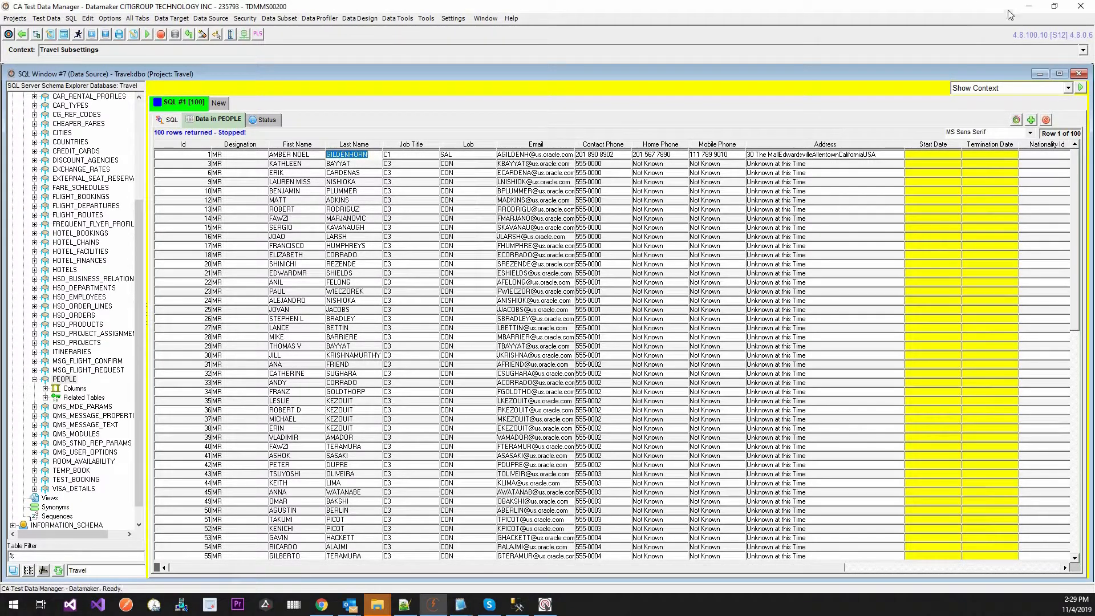
{"action": "left_click", "coordinate": [1029, 6]}
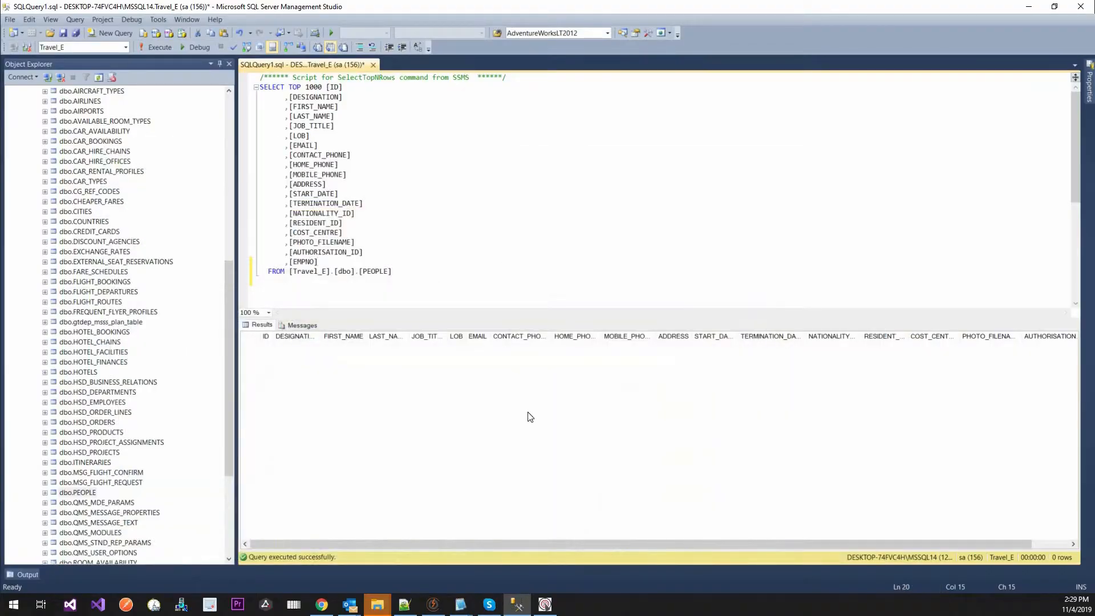
{"action": "left_click", "coordinate": [546, 605]}
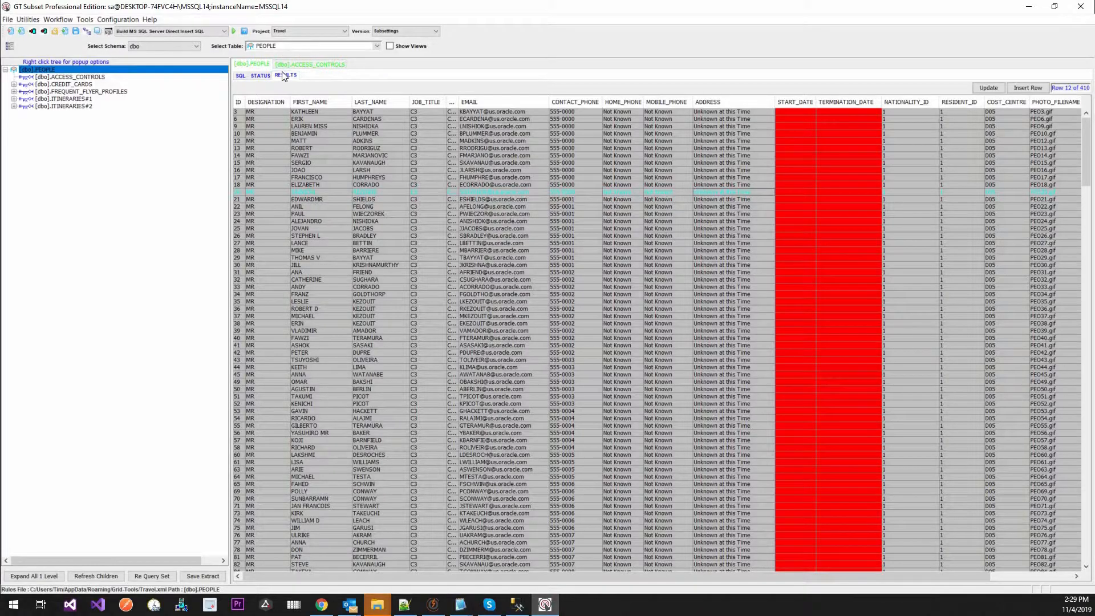
- Extend the PEOPLE query with an additional Last_Name condition using the first record's last name and run it
{"action": "left_click", "coordinate": [240, 75]}
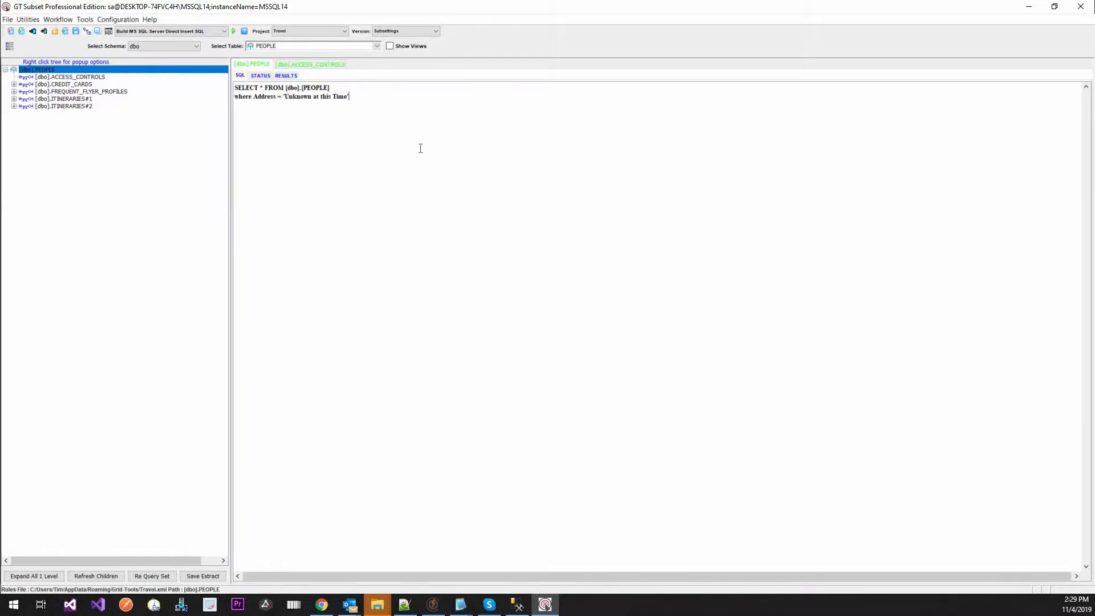
{"action": "type", "text": "and LastN"}
{"action": "key", "text": "BackSpace"}
{"action": "type", "text": "name ="}
{"action": "key", "text": "BackSpace"}
{"action": "key", "text": "BackSpace"}
{"action": "key", "text": "BackSpace"}
{"action": "key", "text": "BackSpace"}
{"action": "key", "text": "BackSpace"}
{"action": "key", "text": "BackSpace"}
{"action": "key", "text": "BackSpace"}
{"action": "type", "text": "_Name = 'GILDENHORN'"}
{"action": "key", "text": "BackSpace"}
{"action": "left_click", "coordinate": [108, 33]}
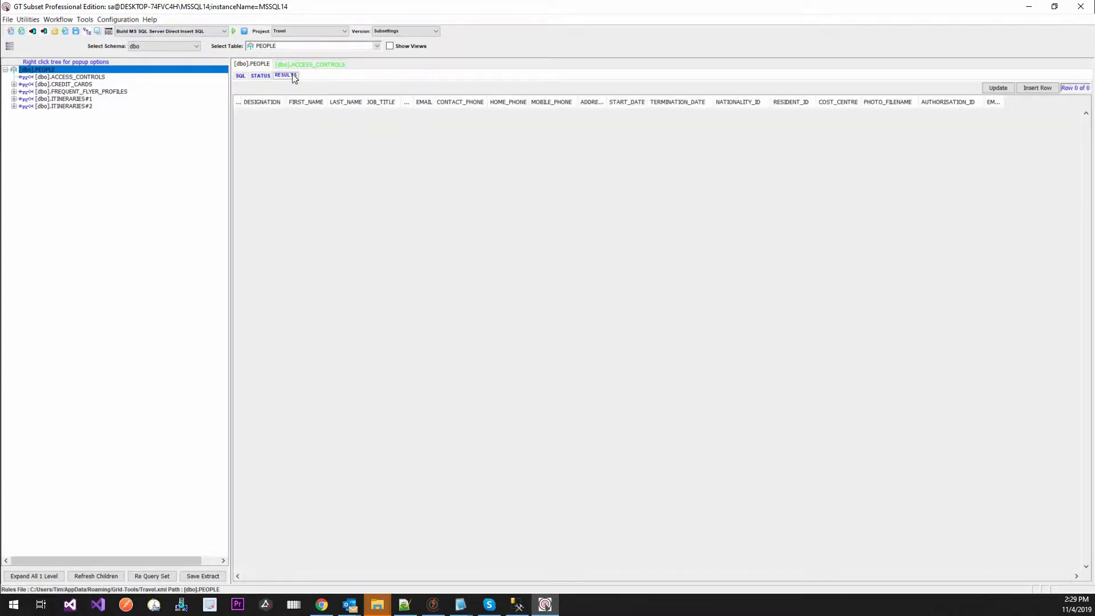
- Rewrite the PEOPLE query's where clause to compare only Address with the bind variable ~address~
{"action": "left_click", "coordinate": [240, 76]}
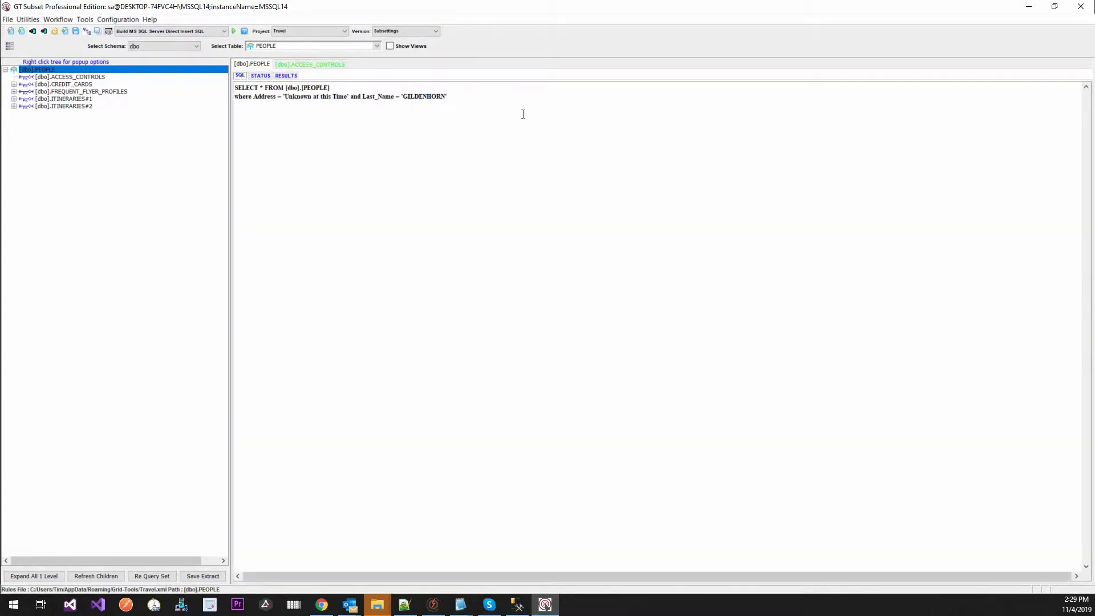
{"action": "left_click", "coordinate": [471, 108]}
{"action": "key", "text": "ctrl+shift+Left"}
{"action": "key", "text": "ctrl+shift+Left"}
{"action": "key", "text": "ctrl+shift+Left"}
{"action": "key", "text": "ctrl+shift+Left"}
{"action": "key", "text": "ctrl+shift+Left"}
{"action": "key", "text": "BackSpace"}
{"action": "key", "text": "BackSpace"}
{"action": "type", "text": "-"}
{"action": "key", "text": "BackSpace"}
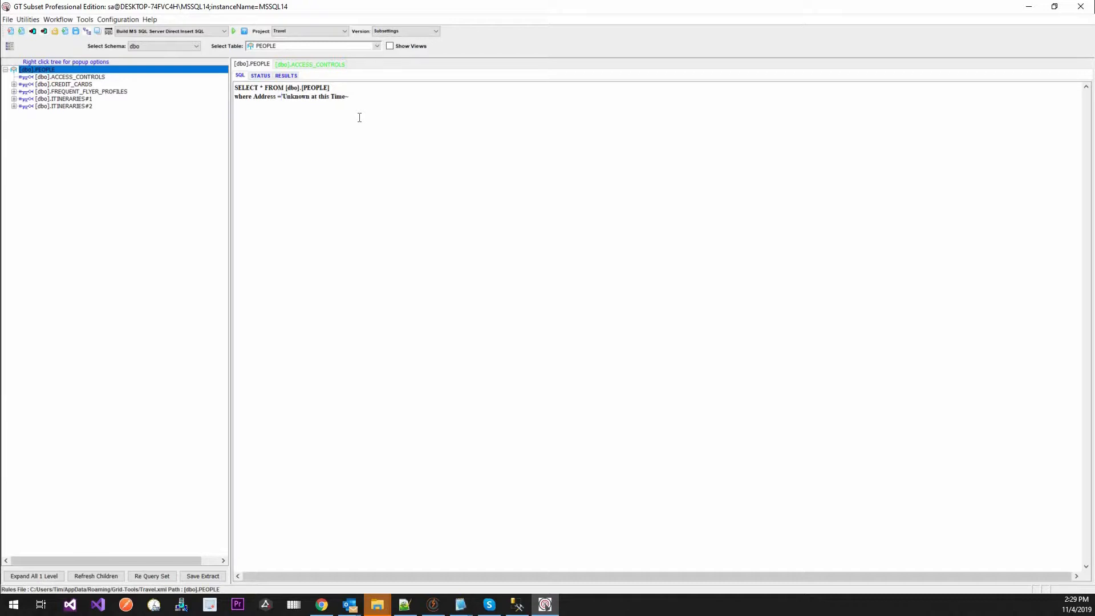
{"action": "type", "text": "~"}
{"action": "key", "text": "shift+Right"}
{"action": "key", "text": "shift+Right"}
{"action": "key", "text": "shift+Right"}
{"action": "key", "text": "shift+Right"}
{"action": "key", "text": "shift+Right"}
{"action": "key", "text": "shift+Right"}
{"action": "key", "text": "shift+Right"}
{"action": "key", "text": "shift+Right"}
{"action": "key", "text": "shift+Right"}
{"action": "key", "text": "shift+Right"}
{"action": "key", "text": "shift+Right"}
{"action": "key", "text": "shift+Right"}
{"action": "key", "text": "shift+Right"}
{"action": "key", "text": "shift+Right"}
{"action": "key", "text": "shift+Right"}
{"action": "key", "text": "shift+Right"}
{"action": "key", "text": "shift+Right"}
{"action": "key", "text": "shift+Right"}
{"action": "key", "text": "shift+Right"}
{"action": "key", "text": "shift+Right"}
{"action": "key", "text": "ctrl+c"}
{"action": "type", "text": "address"}
- Try to run the PEOPLE query with Unknown at this Time, without quotes, as the value of the address variable
{"action": "left_click", "coordinate": [110, 31]}
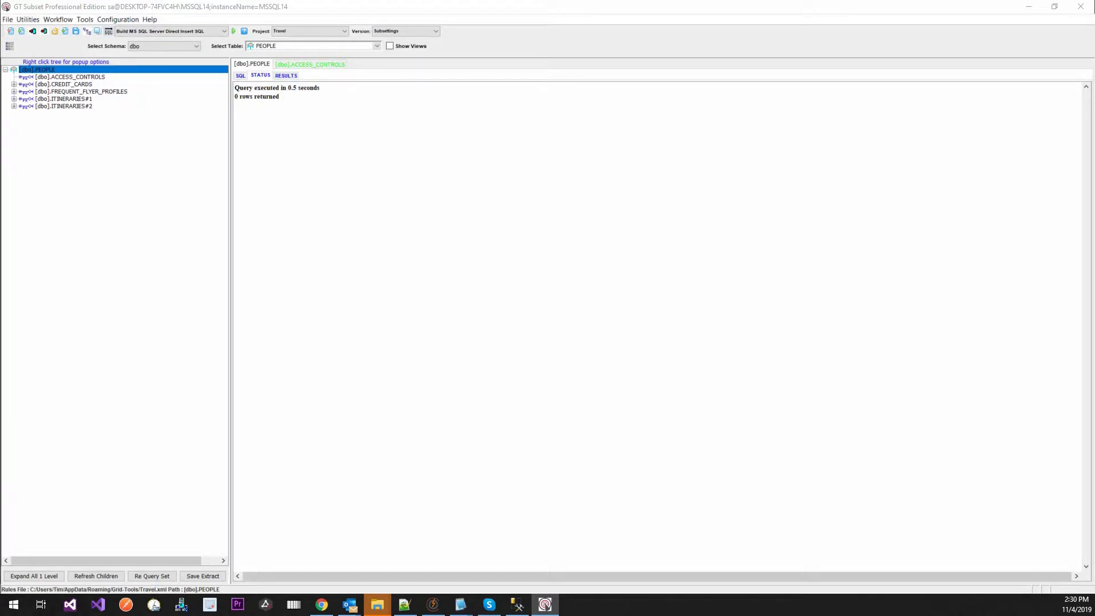
{"action": "left_click_drag", "start_coordinate": [1, 256], "coordinate": [616, 197]}
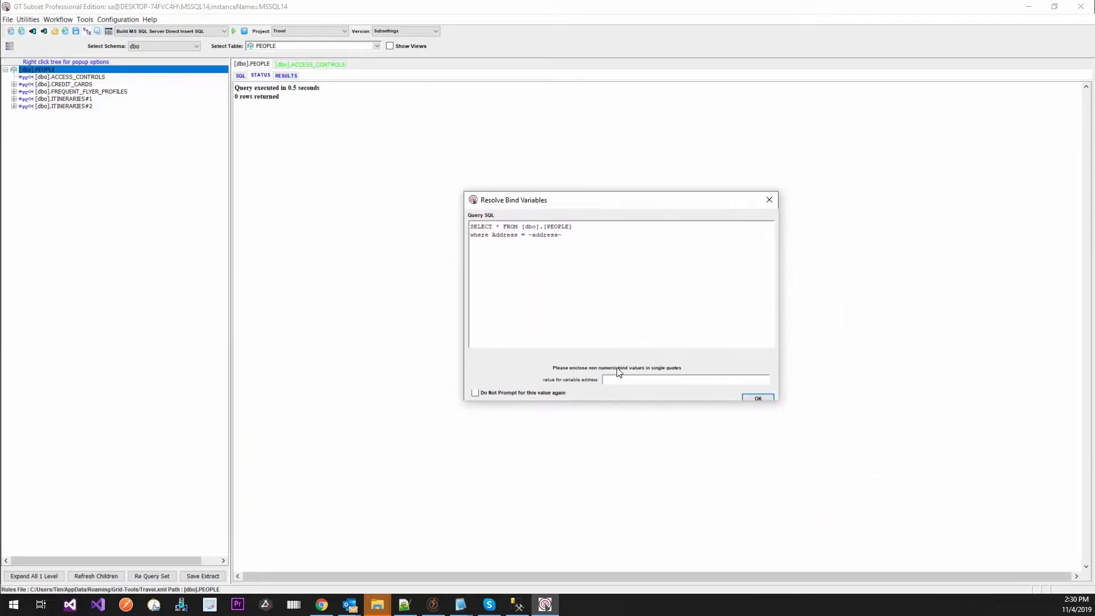
{"action": "type", "text": "Unknown at this Time"}
{"action": "left_click", "coordinate": [748, 398]}
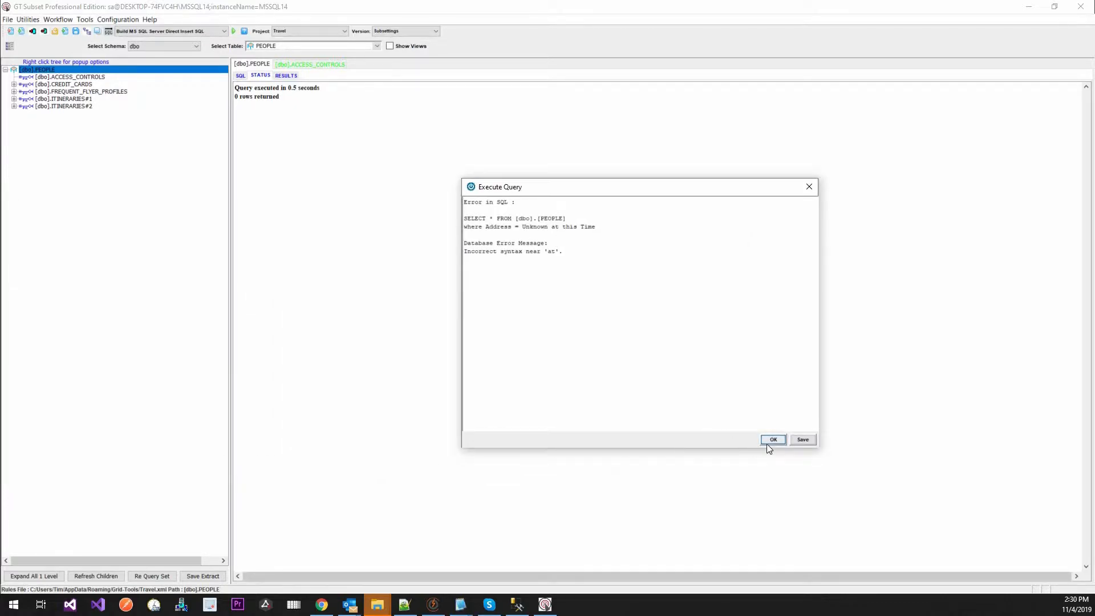
{"action": "left_click", "coordinate": [773, 439]}
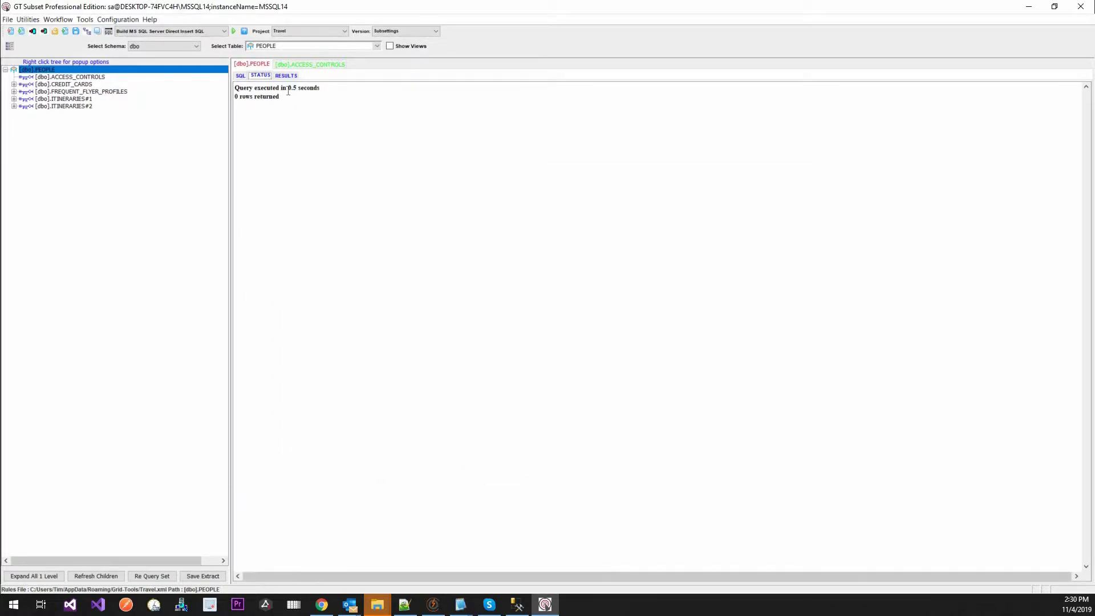
- Run the PEOPLE query with 'Unknown at this Time', in single quotes, as the value of the address variable
{"action": "left_click", "coordinate": [240, 75]}
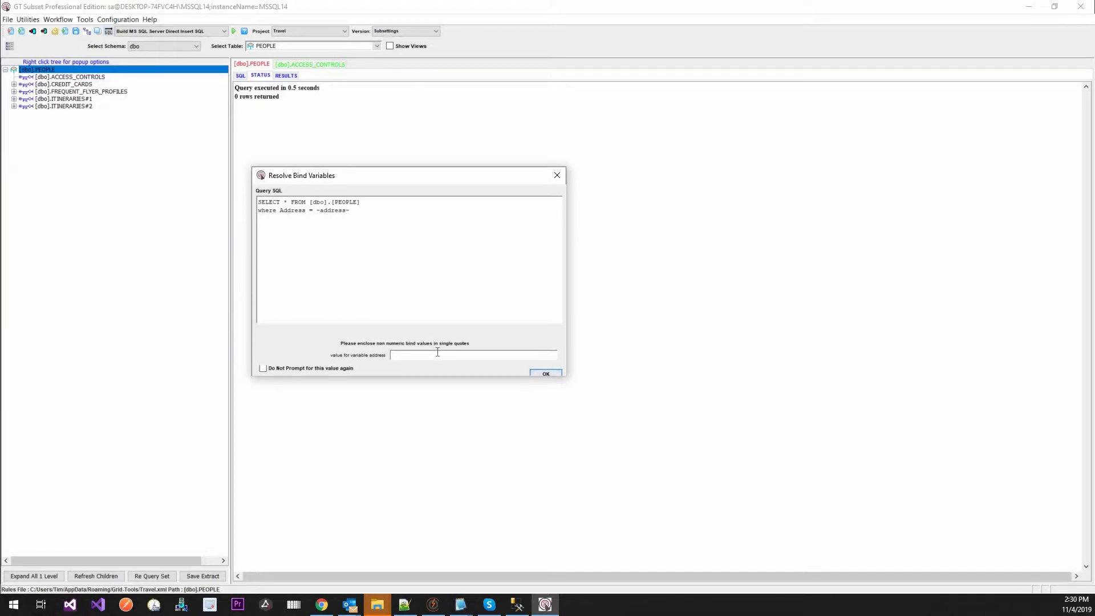
{"action": "left_click", "coordinate": [437, 352]}
{"action": "type", "text": "'Unknown at this Time'"}
{"action": "left_click", "coordinate": [546, 374]}
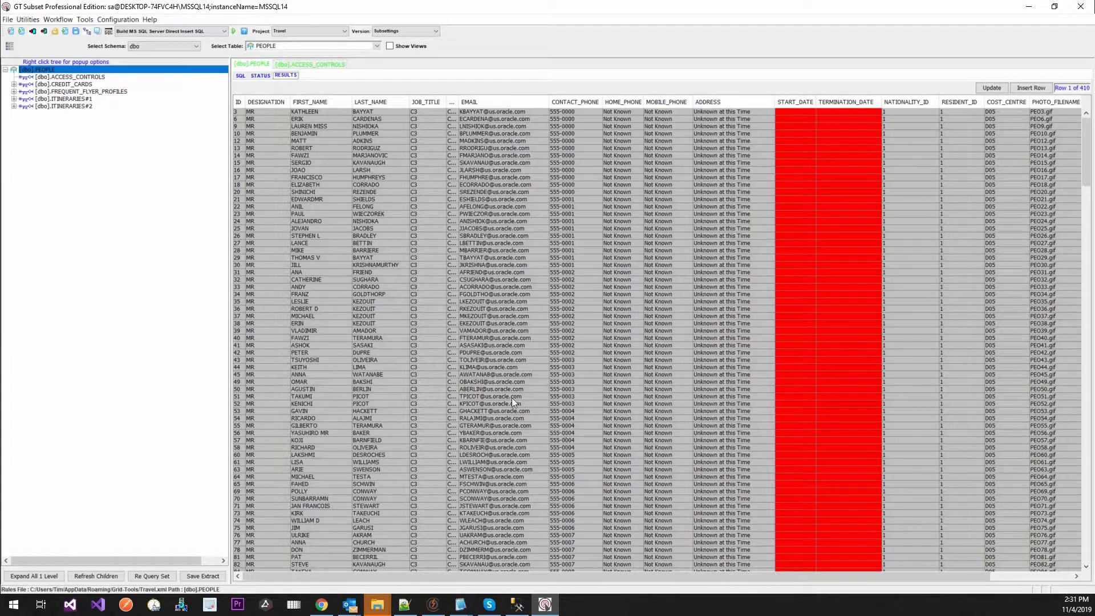
- Open Notepad, paste the address value, enclose it in single quotes as 'Unknown at this Time' and return to GT Subset
{"action": "key", "text": "super+r"}
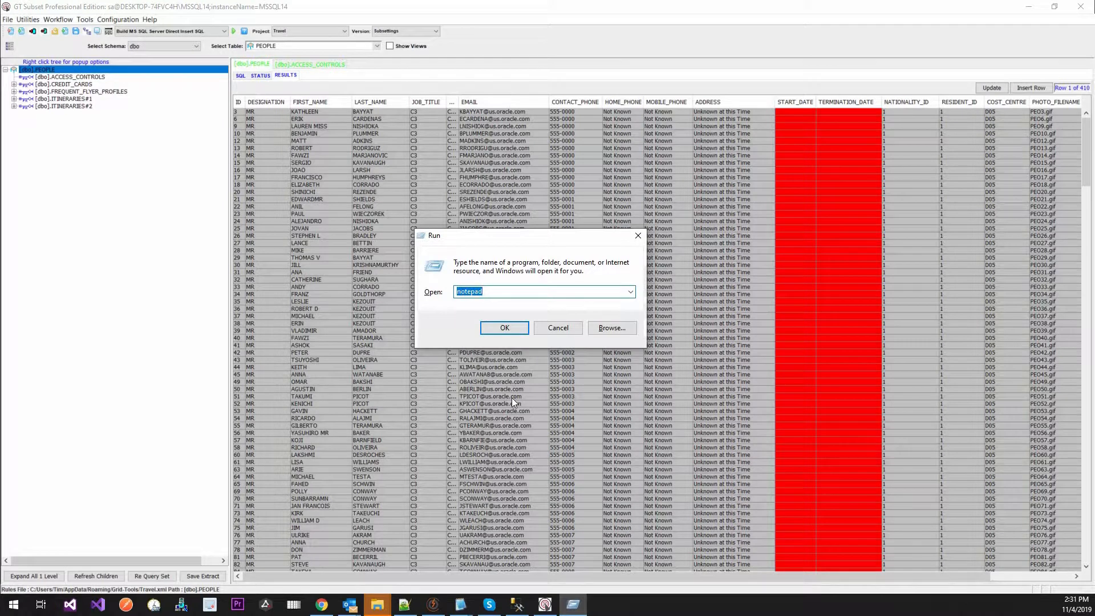
{"action": "type", "text": "notep"}
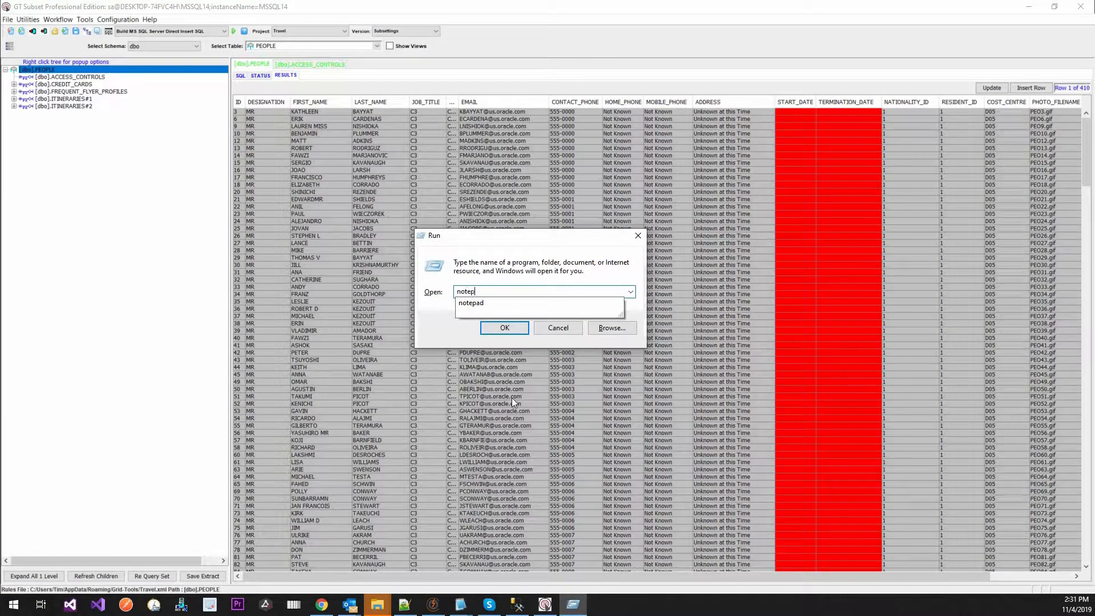
{"action": "type", "text": "ad"}
{"action": "key", "text": "Return"}
{"action": "key", "text": "ctrl+v"}
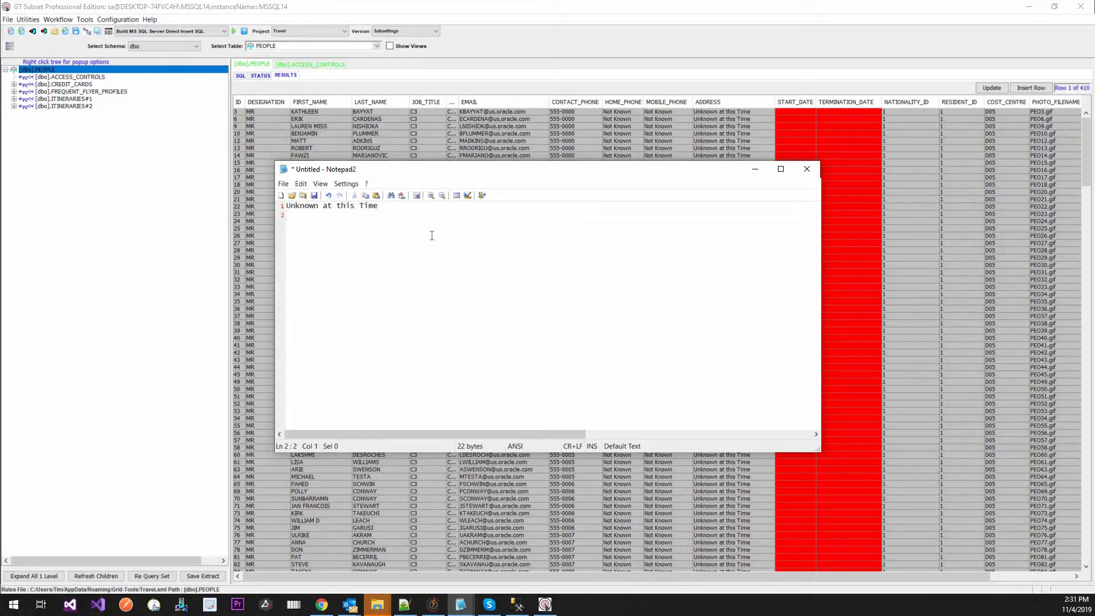
{"action": "type", "text": "'"}
{"action": "key", "text": "ctrl+Right"}
{"action": "key", "text": "ctrl+Right"}
{"action": "key", "text": "ctrl+Right"}
{"action": "type", "text": "'"}
{"action": "left_click", "coordinate": [333, 139]}
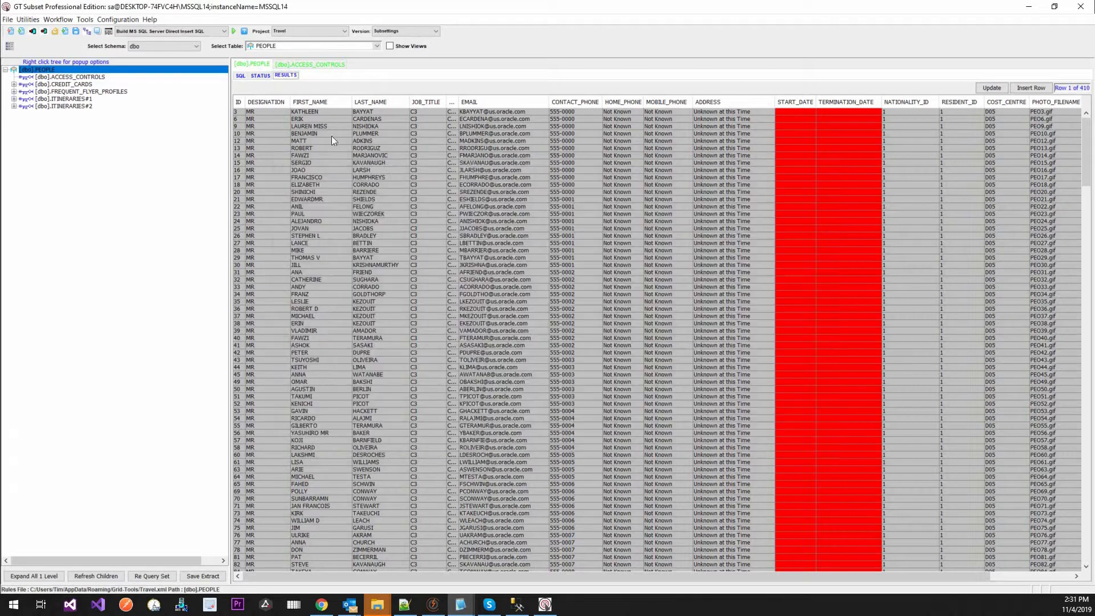
- Query the related CREDIT_CARDS table with 'Unknown at this Time', in single quotes, as the address variable's value
{"action": "left_click", "coordinate": [83, 86]}
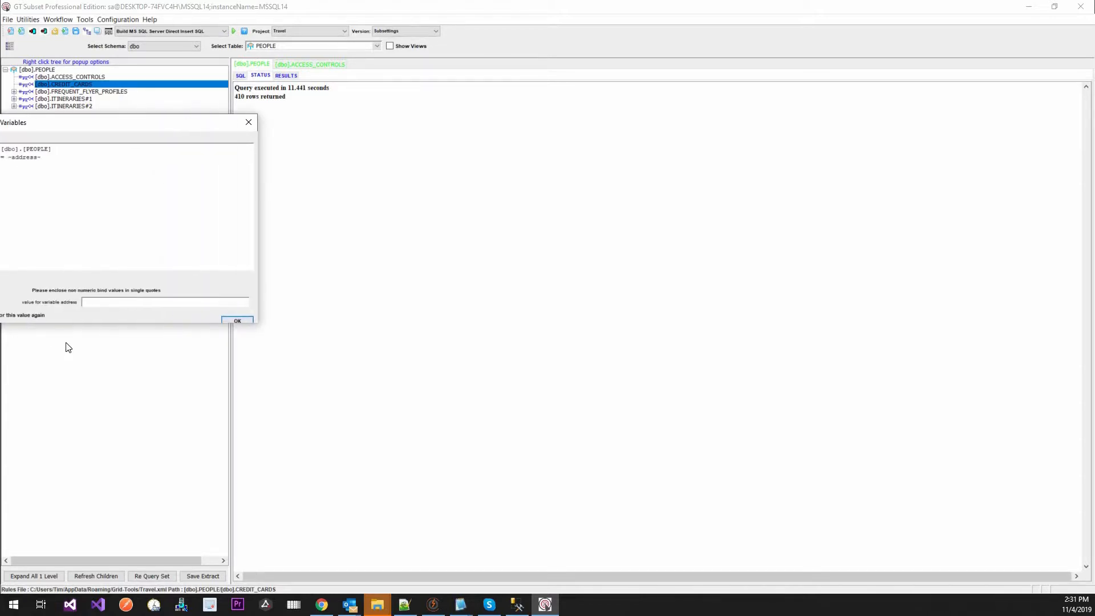
{"action": "type", "text": "Unknown at this Time"}
{"action": "key", "text": "Home"}
{"action": "type", "text": "'"}
{"action": "key", "text": "End"}
{"action": "type", "text": "'"}
{"action": "key", "text": "Return"}
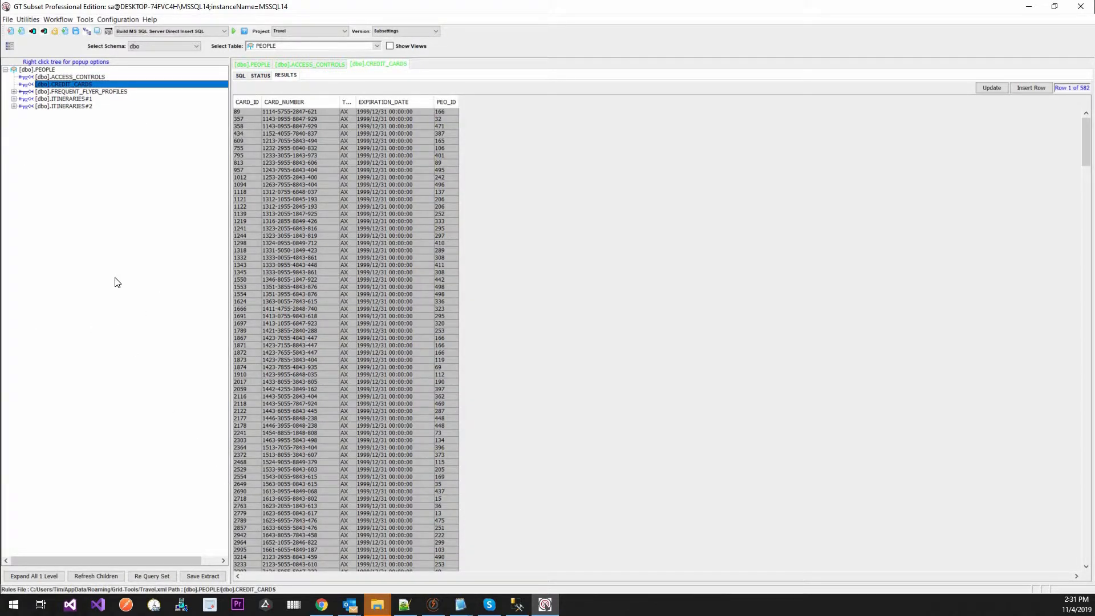
- Return to PEOPLE and try to save the extract to the repository as People_Ext in data pool Subsetting_DP, without a description
{"action": "left_click", "coordinate": [49, 71]}
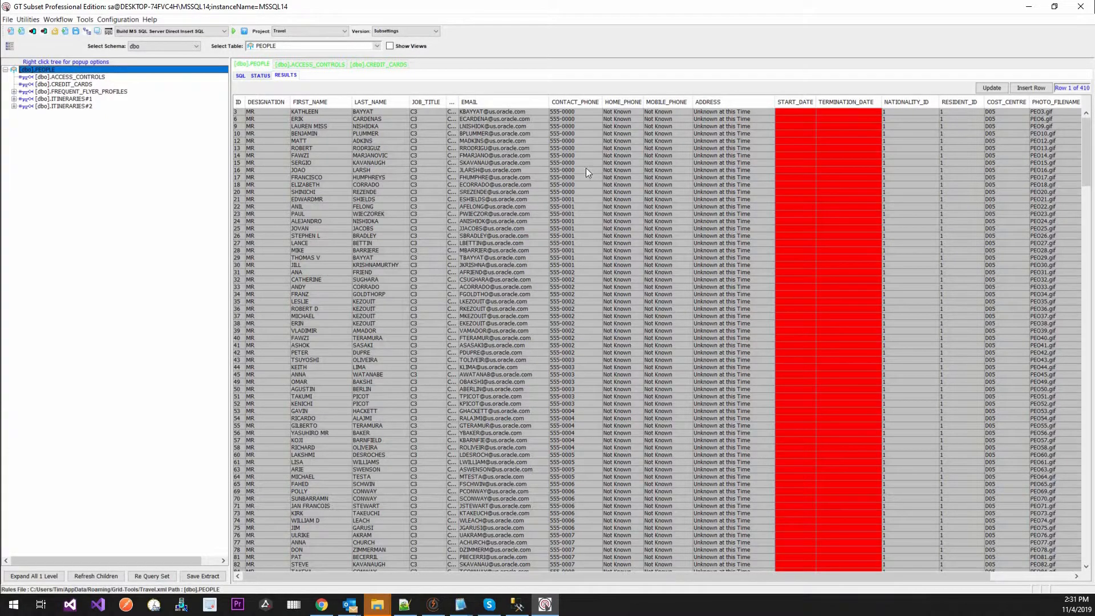
{"action": "left_click", "coordinate": [707, 200]}
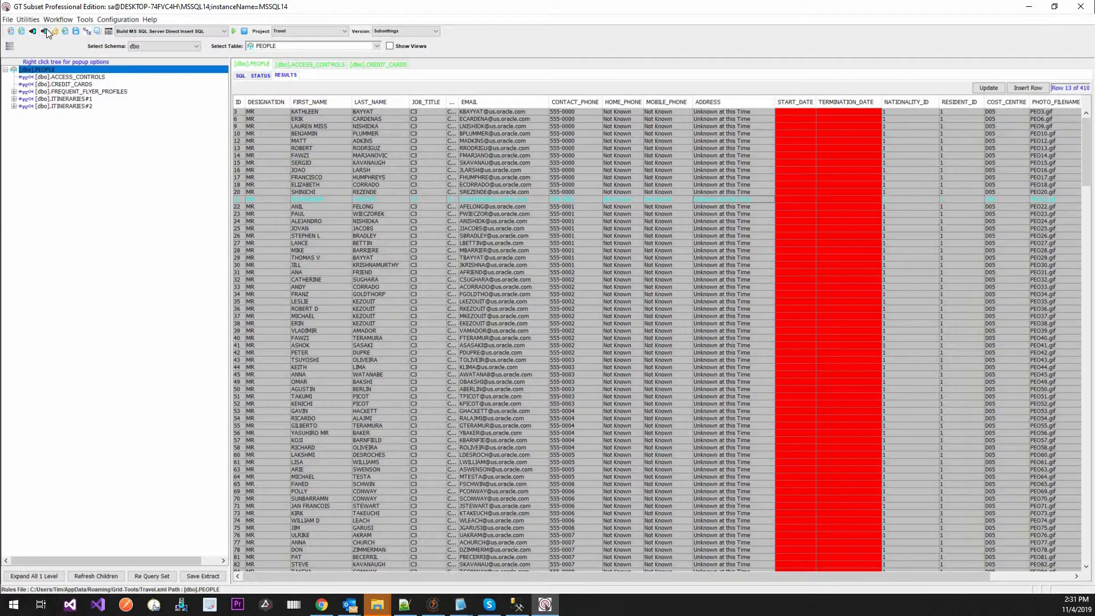
{"action": "left_click", "coordinate": [32, 36]}
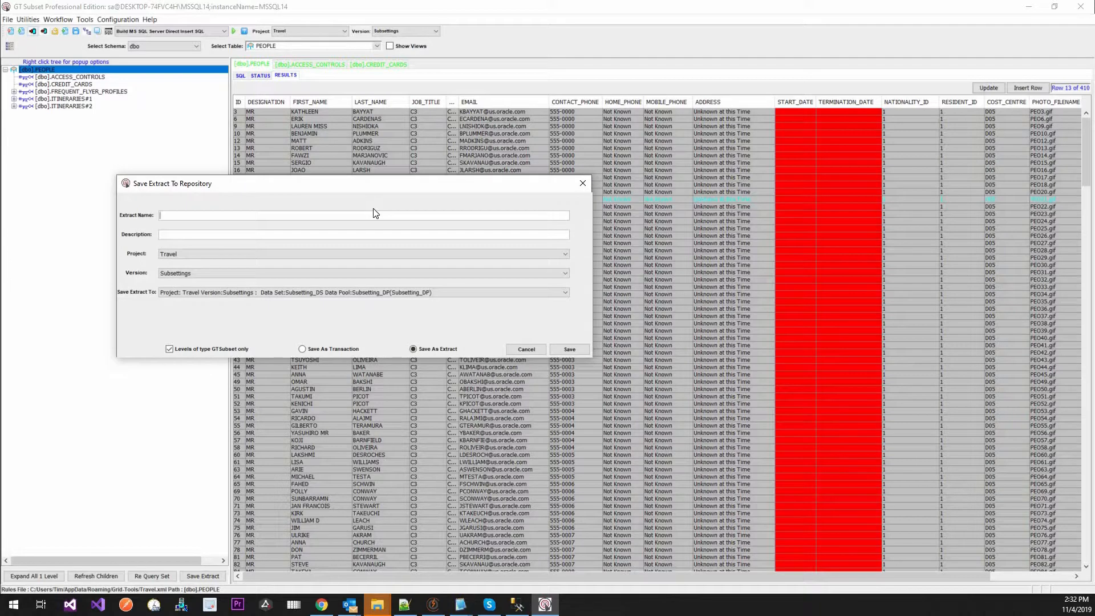
{"action": "type", "text": "Tra"}
{"action": "key", "text": "BackSpace"}
{"action": "key", "text": "BackSpace"}
{"action": "key", "text": "BackSpace"}
{"action": "type", "text": "Peoo"}
{"action": "key", "text": "BackSpace"}
{"action": "type", "text": "ple_Exty"}
{"action": "key", "text": "Tab"}
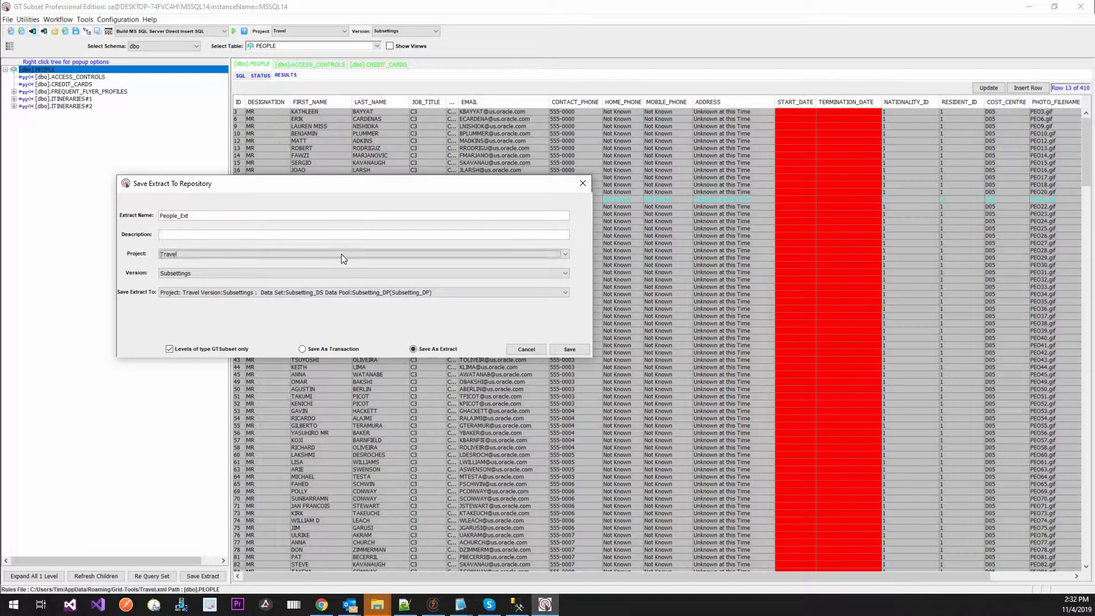
{"action": "left_click", "coordinate": [295, 292]}
{"action": "left_click", "coordinate": [281, 302]}
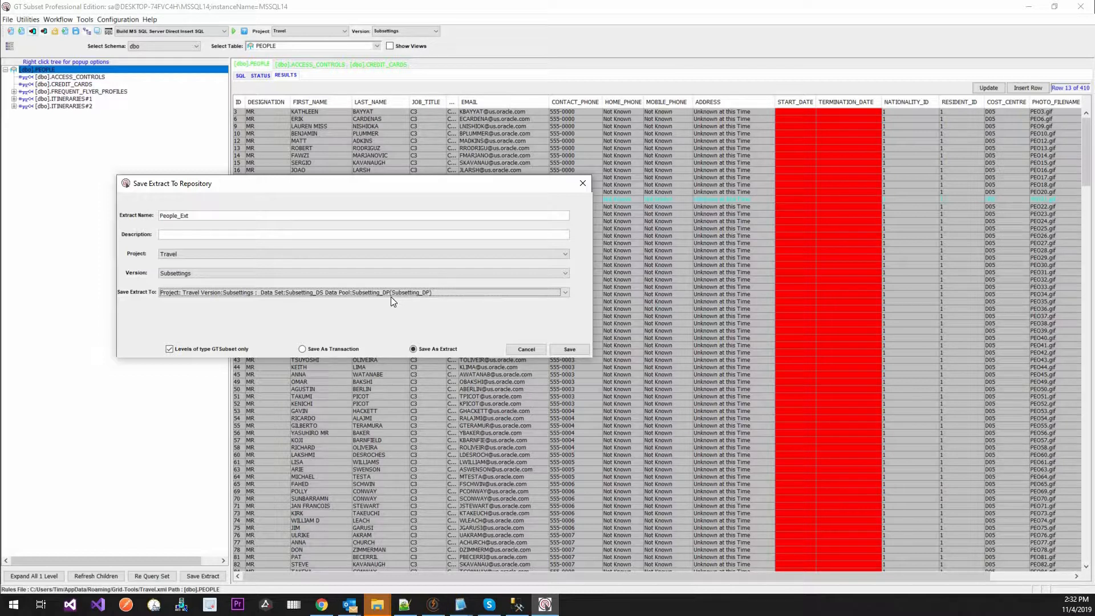
{"action": "left_click", "coordinate": [568, 350]}
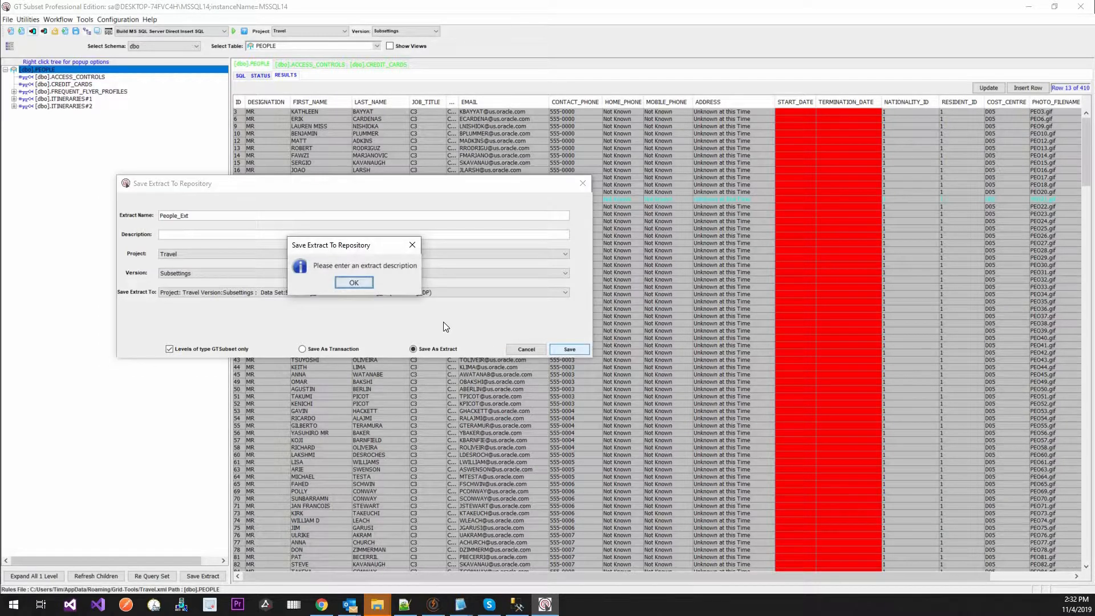
{"action": "key", "text": "Return"}
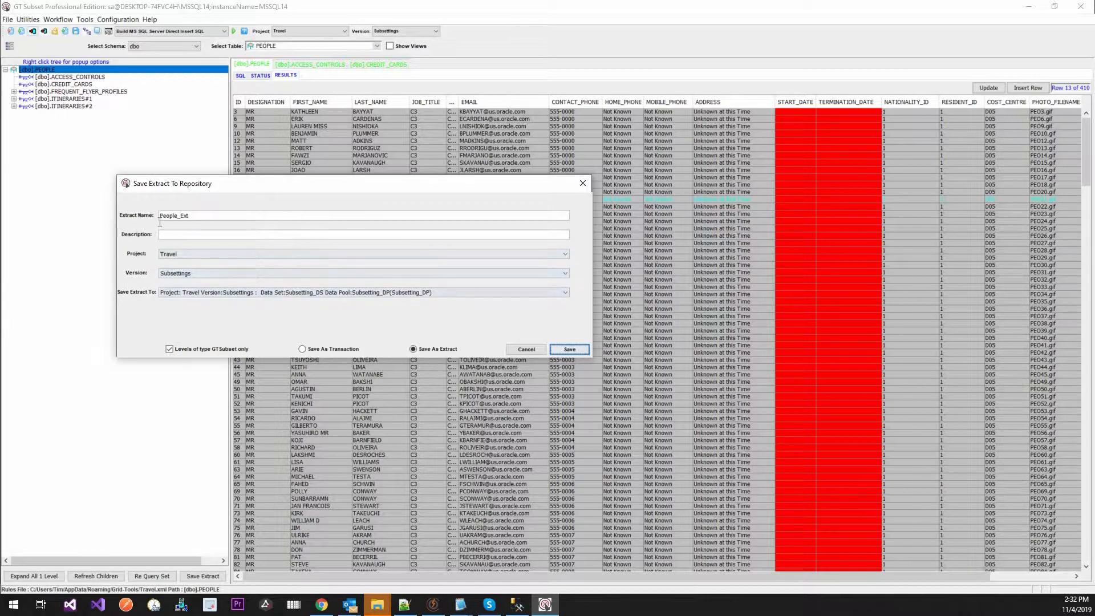
- Copy the extract name People_Ext into the description and save the extract to the repository
{"action": "left_click_drag", "start_coordinate": [192, 216], "coordinate": [94, 221]}
{"action": "key", "text": "ctrl+c"}
{"action": "left_click", "coordinate": [266, 234]}
{"action": "key", "text": "ctrl+v"}
{"action": "left_click", "coordinate": [559, 350]}
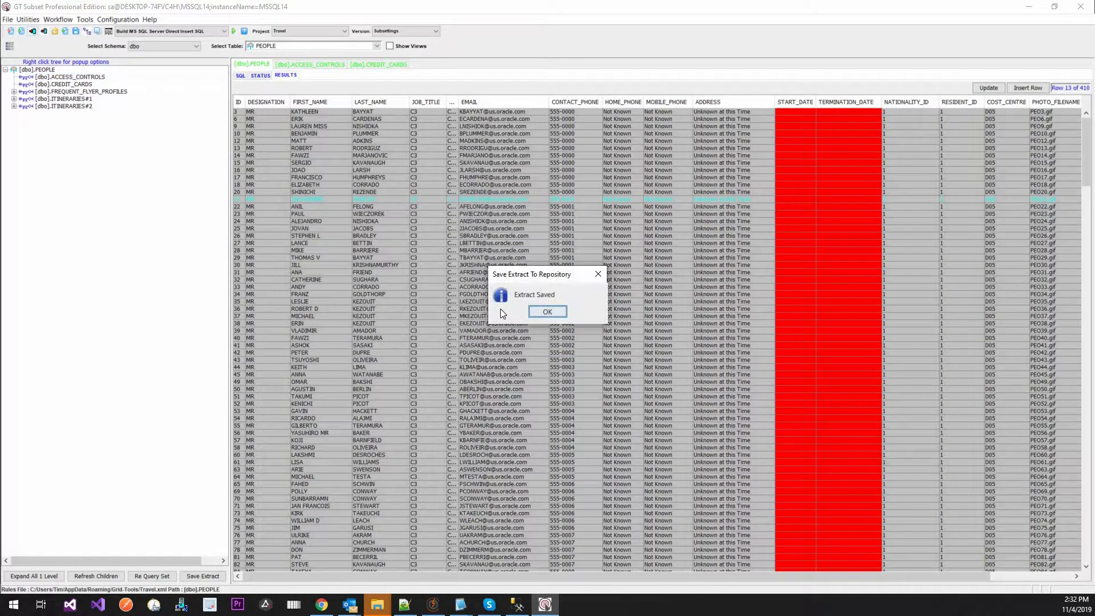
{"action": "left_click", "coordinate": [541, 313]}
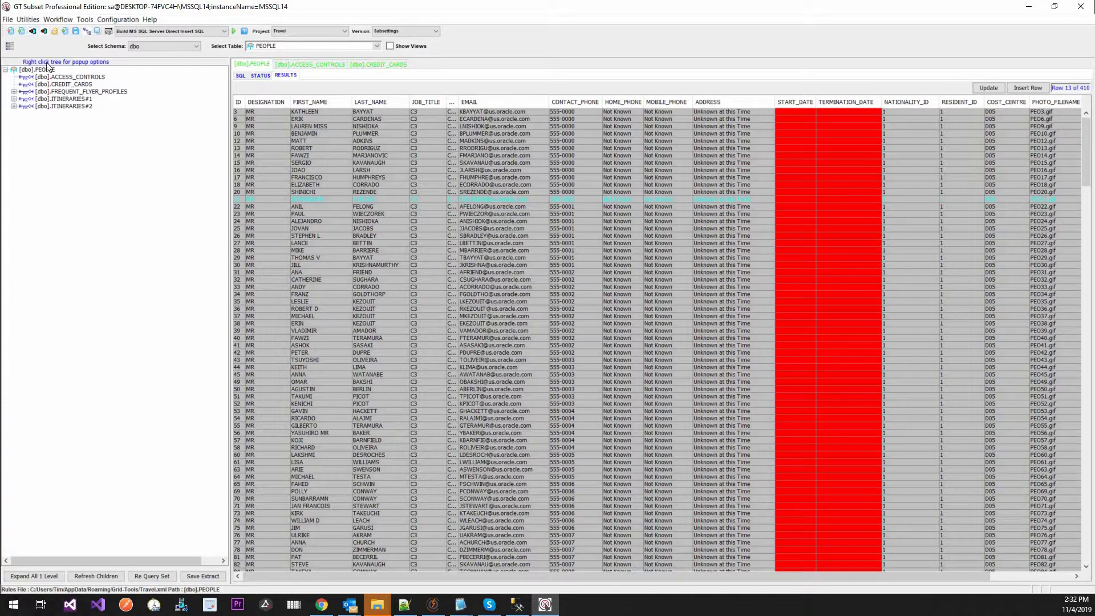
- Switch to Datamaker, refresh the project tree, inspect the People_Ext extract under Subsetting_DP and return to GT Subset
{"action": "left_click", "coordinate": [69, 106]}
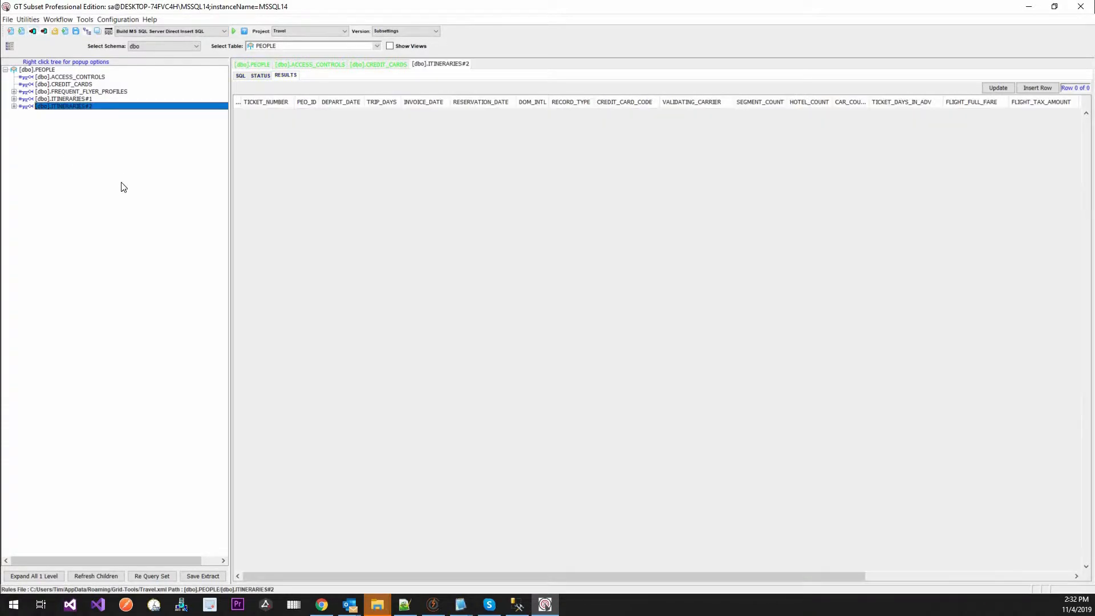
{"action": "left_click", "coordinate": [432, 605]}
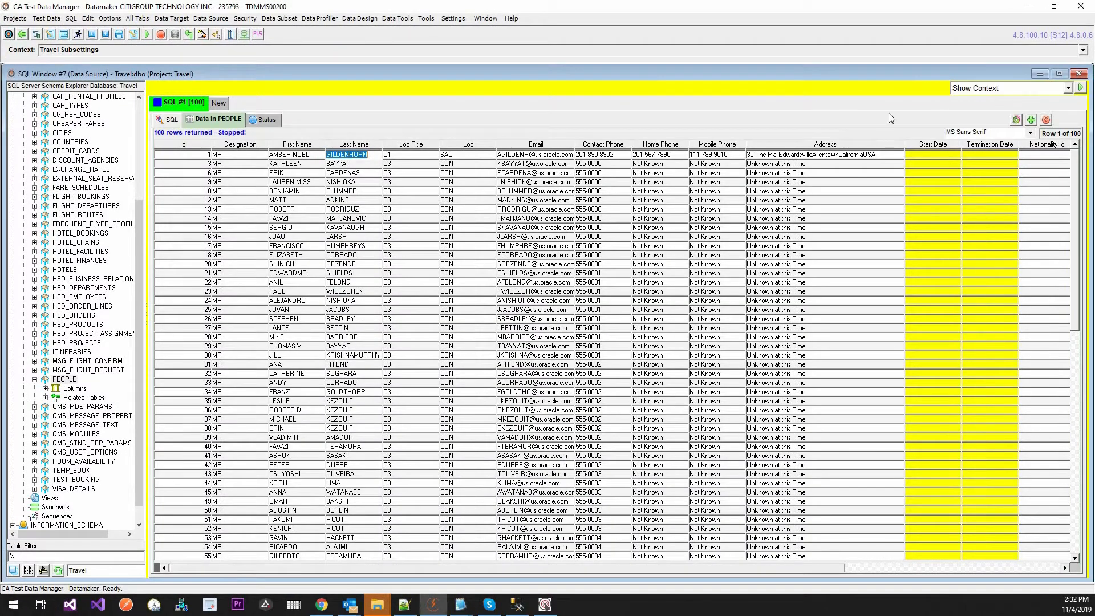
{"action": "left_click", "coordinate": [1078, 74]}
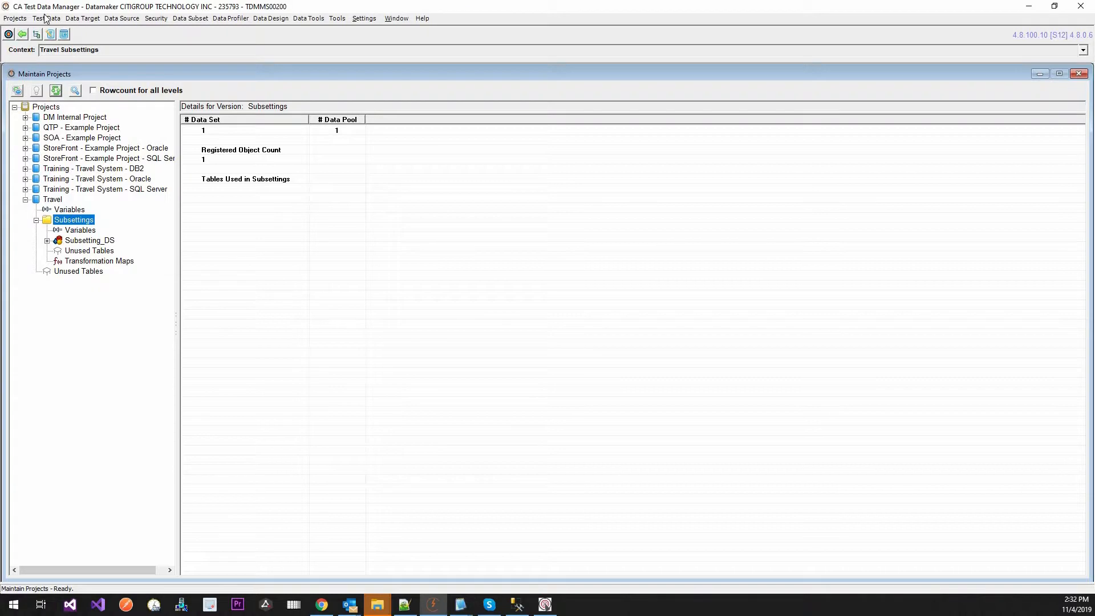
{"action": "left_click", "coordinate": [55, 90]}
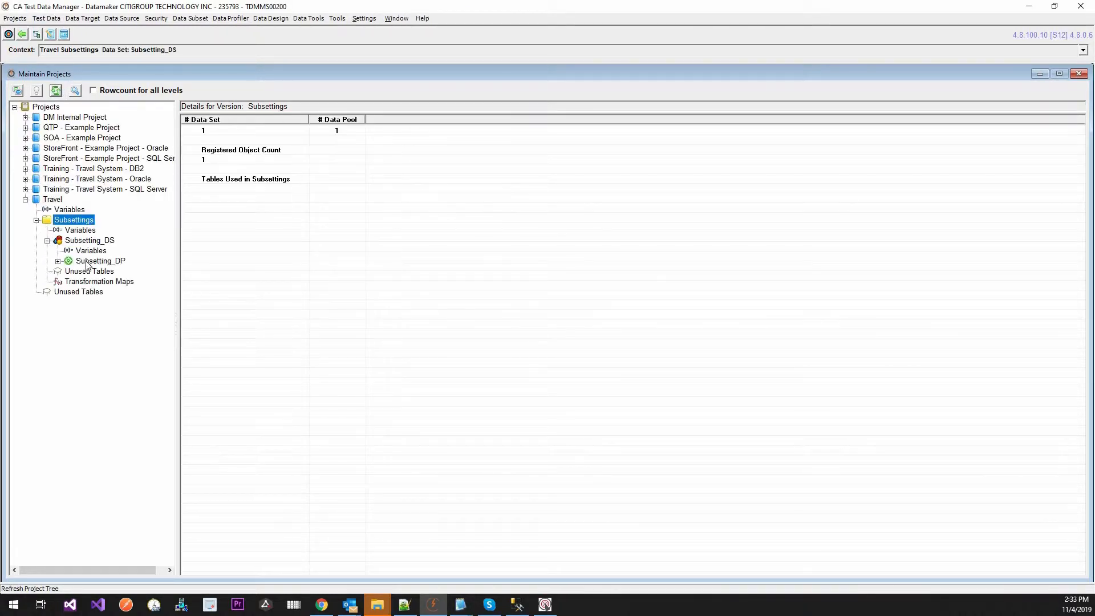
{"action": "left_click", "coordinate": [117, 262]}
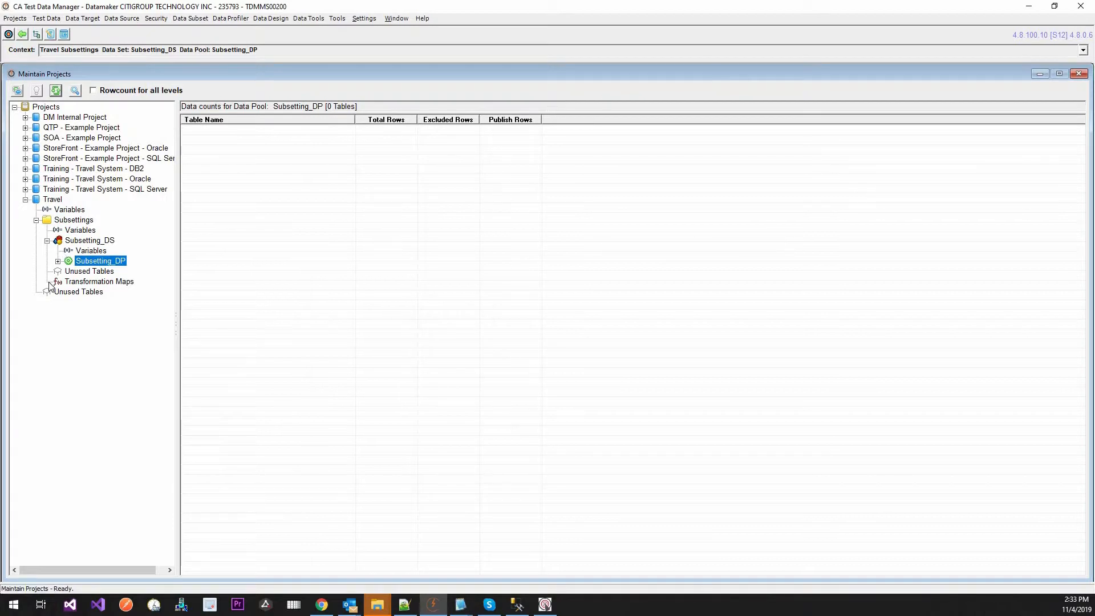
{"action": "left_click", "coordinate": [58, 261]}
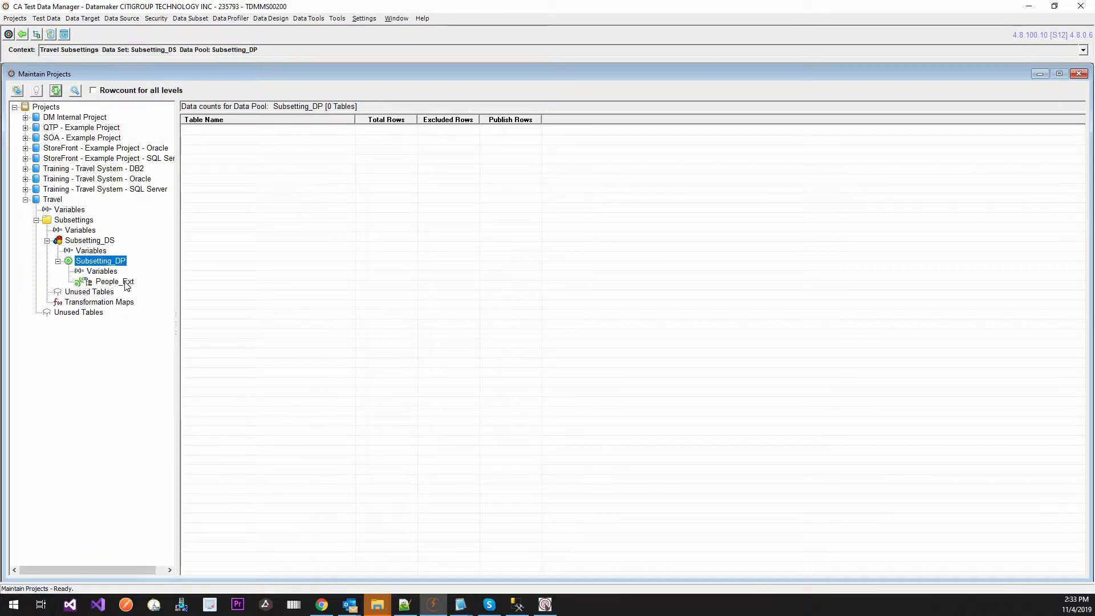
{"action": "left_click", "coordinate": [127, 283]}
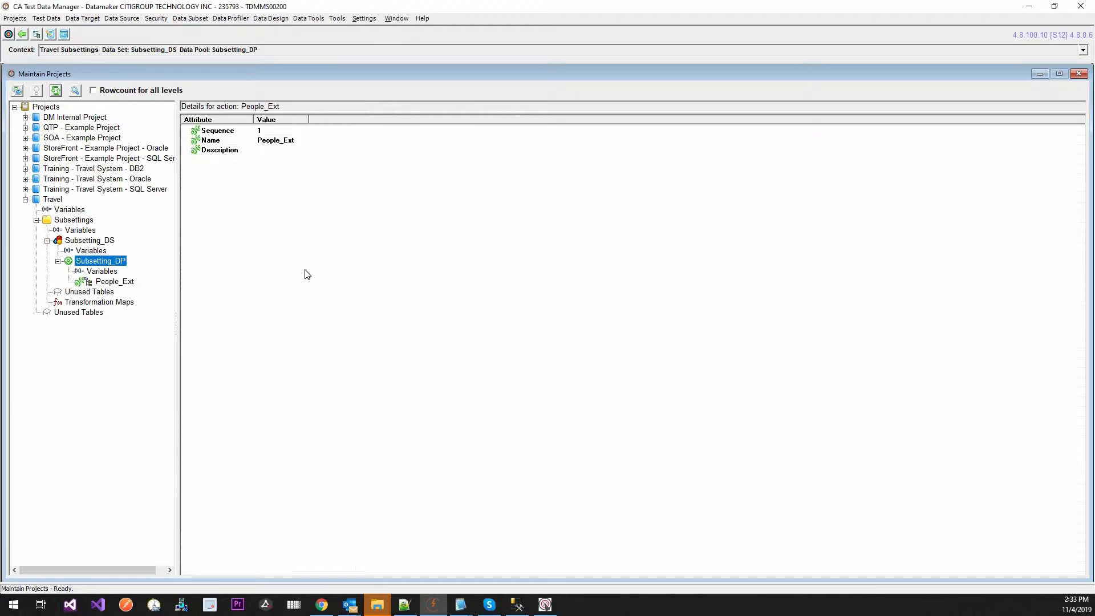
{"action": "left_click", "coordinate": [1026, 7]}
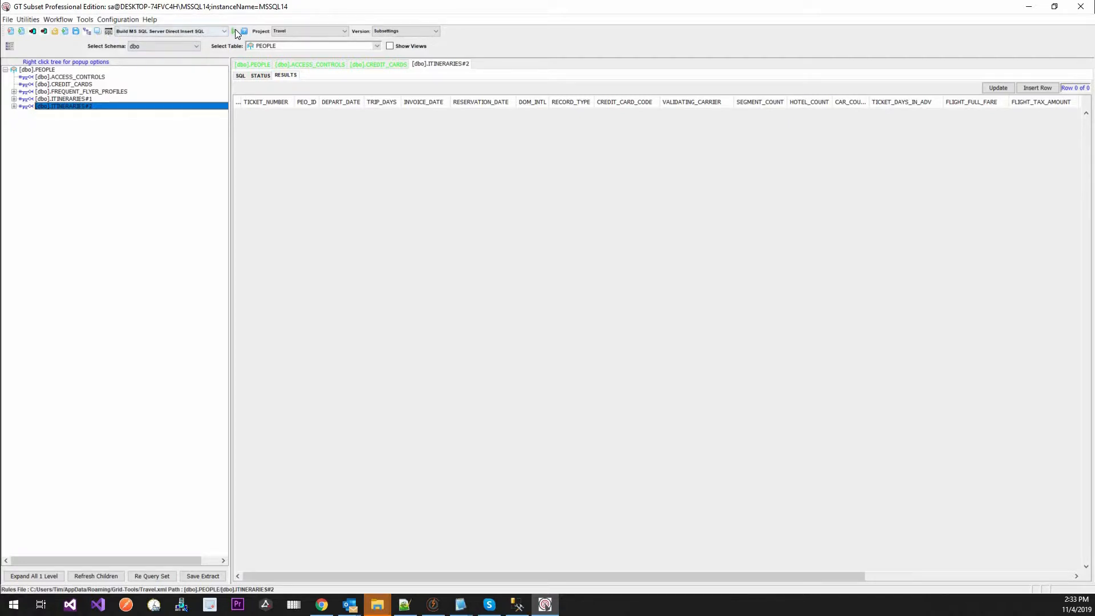
- Start the Build MS SQL Server Direct Insert SQL action and name it People_Ext, leaving the constraint check off
{"action": "left_click", "coordinate": [197, 32]}
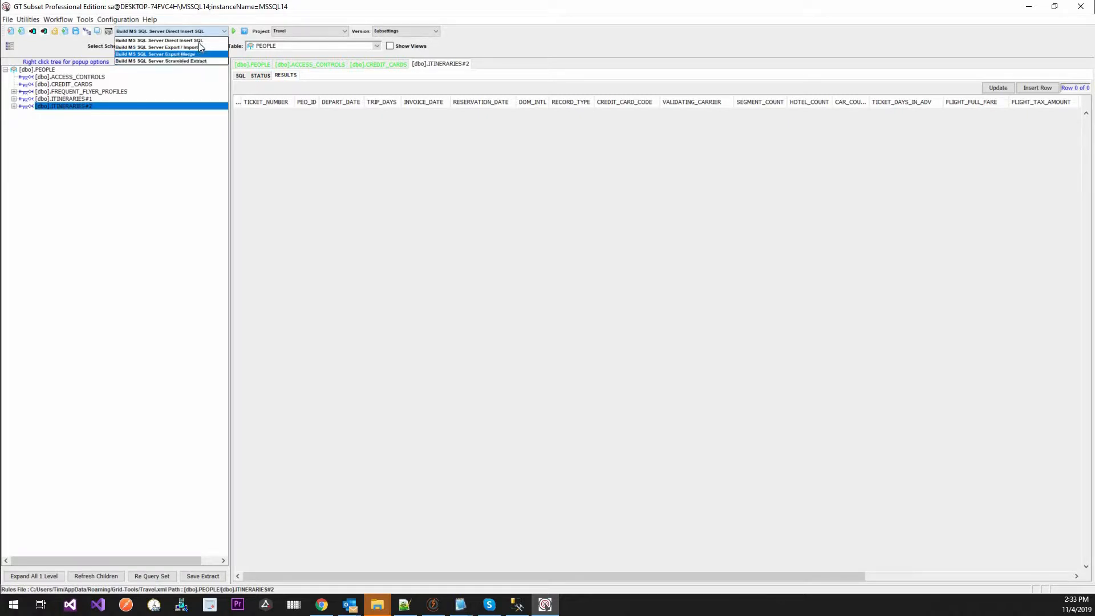
{"action": "left_click", "coordinate": [230, 31]}
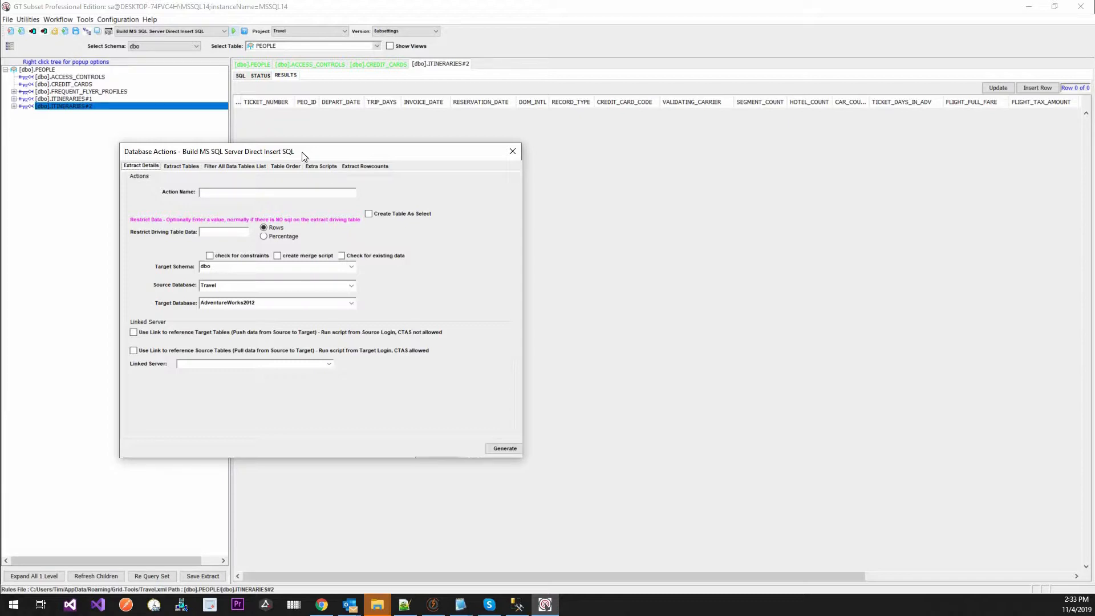
{"action": "left_click", "coordinate": [287, 192]}
{"action": "type", "text": "People_Ext"}
{"action": "left_click", "coordinate": [238, 232]}
{"action": "left_click", "coordinate": [228, 258]}
{"action": "left_click", "coordinate": [228, 259]}
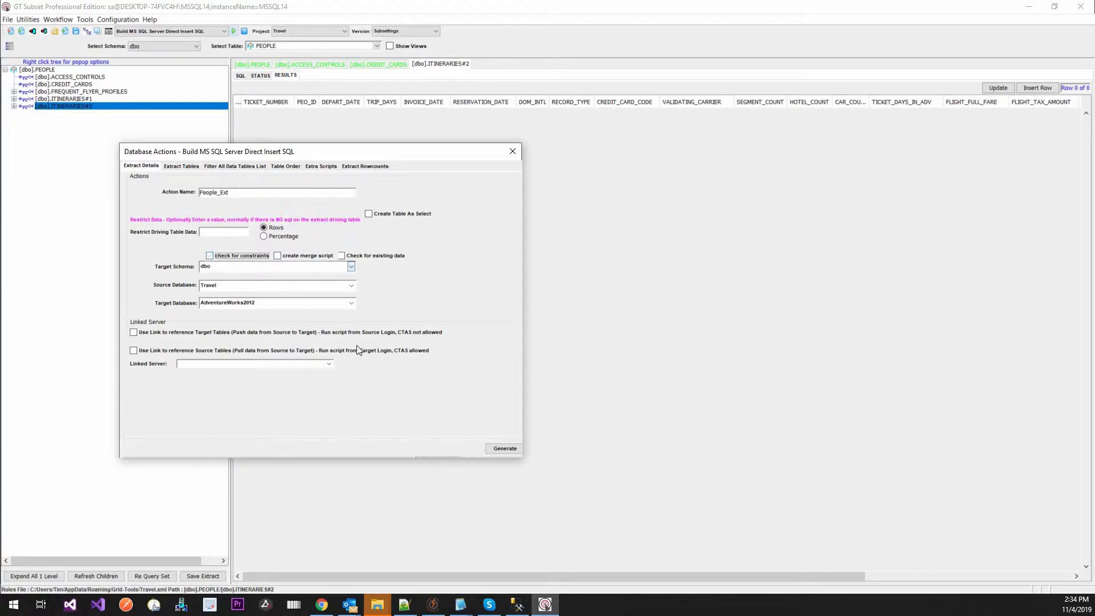
- Choose the People_Ext extract from the repository for the action and review its subset tables
{"action": "left_click", "coordinate": [187, 167]}
{"action": "double_click", "coordinate": [252, 220]}
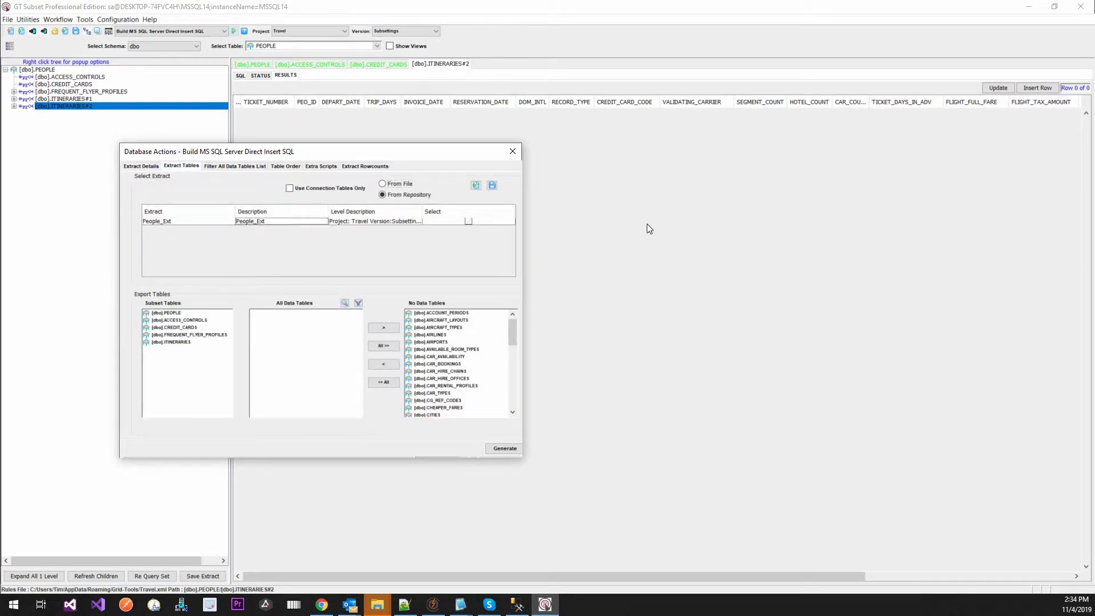
{"action": "left_click", "coordinate": [468, 221]}
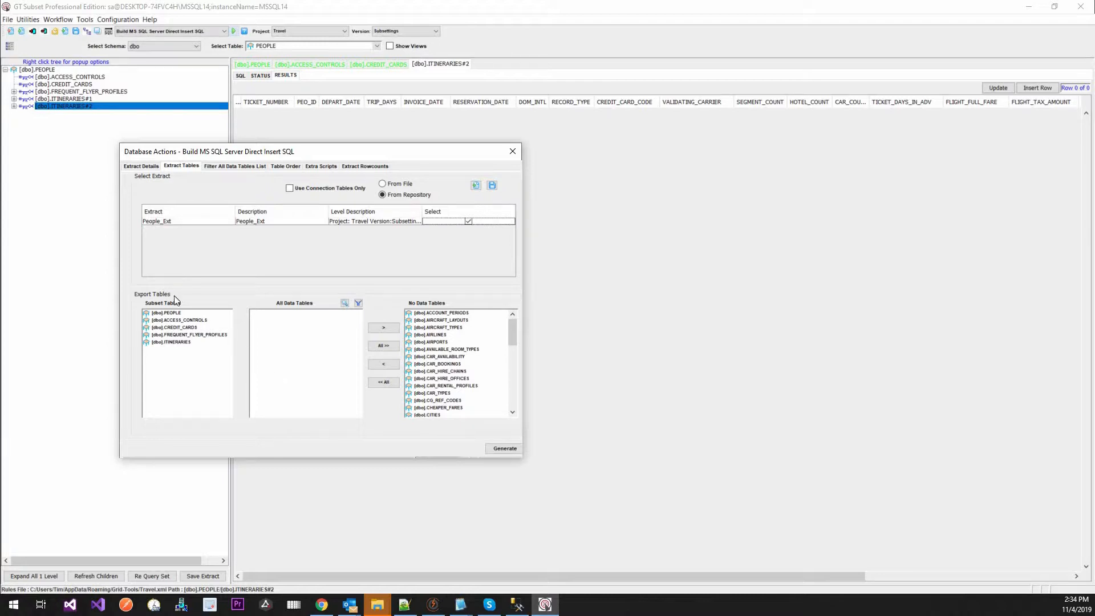
{"action": "left_click", "coordinate": [222, 363]}
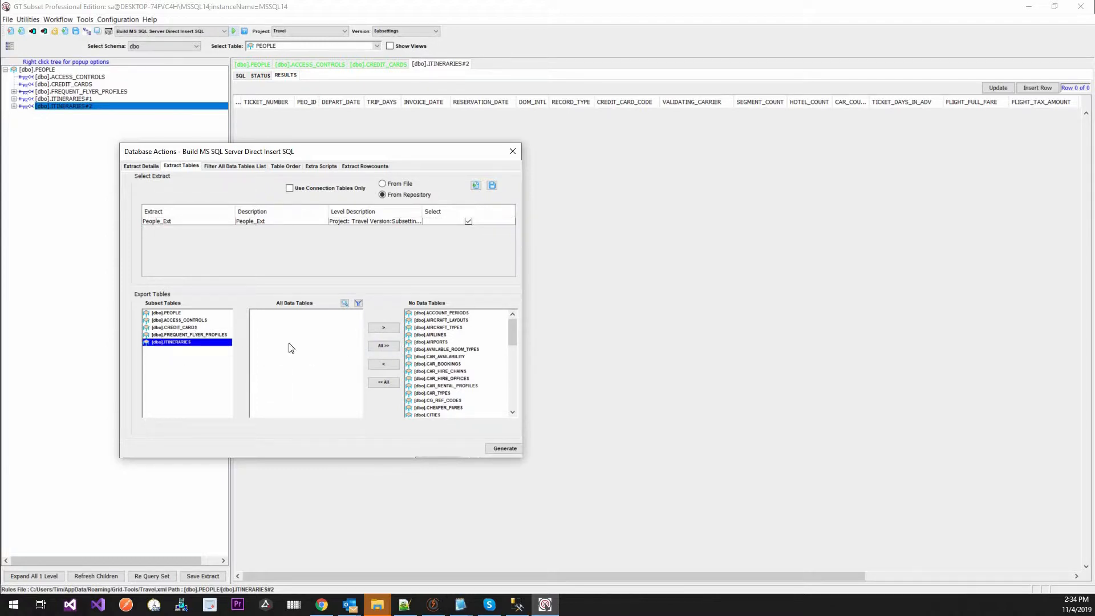
- Review the action's table tag filters, table order and extra script options
{"action": "left_click", "coordinate": [222, 165]}
{"action": "left_click", "coordinate": [174, 250]}
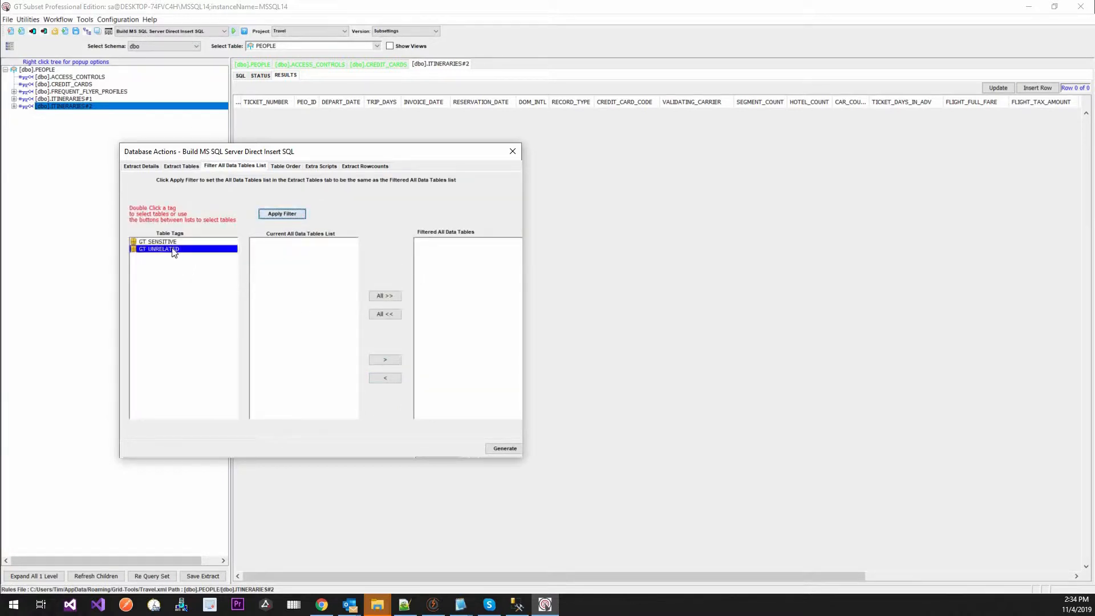
{"action": "left_click", "coordinate": [170, 240]}
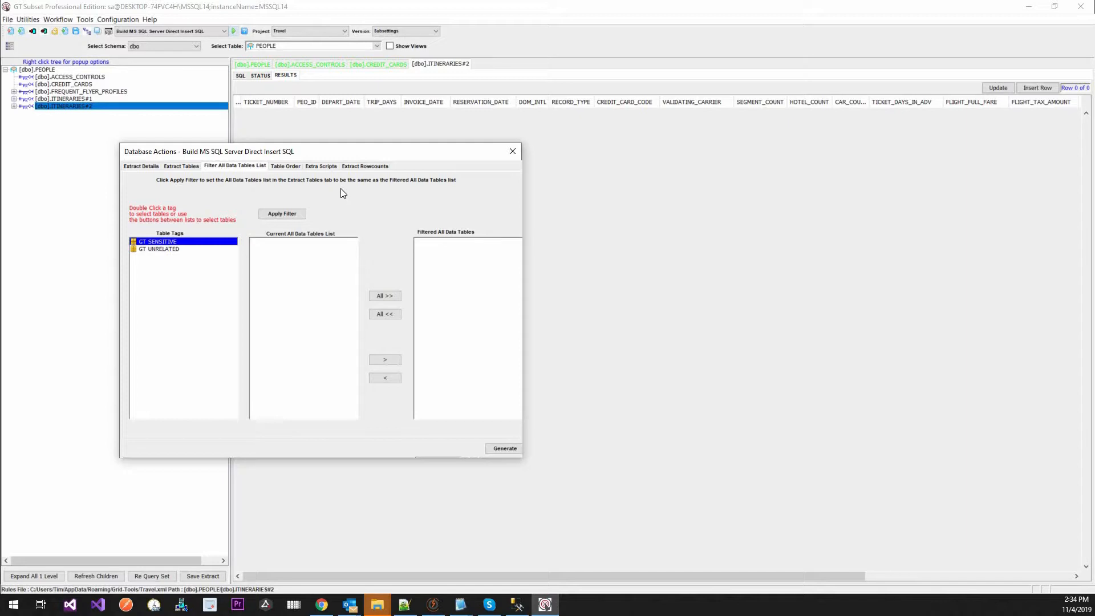
{"action": "left_click", "coordinate": [291, 165]}
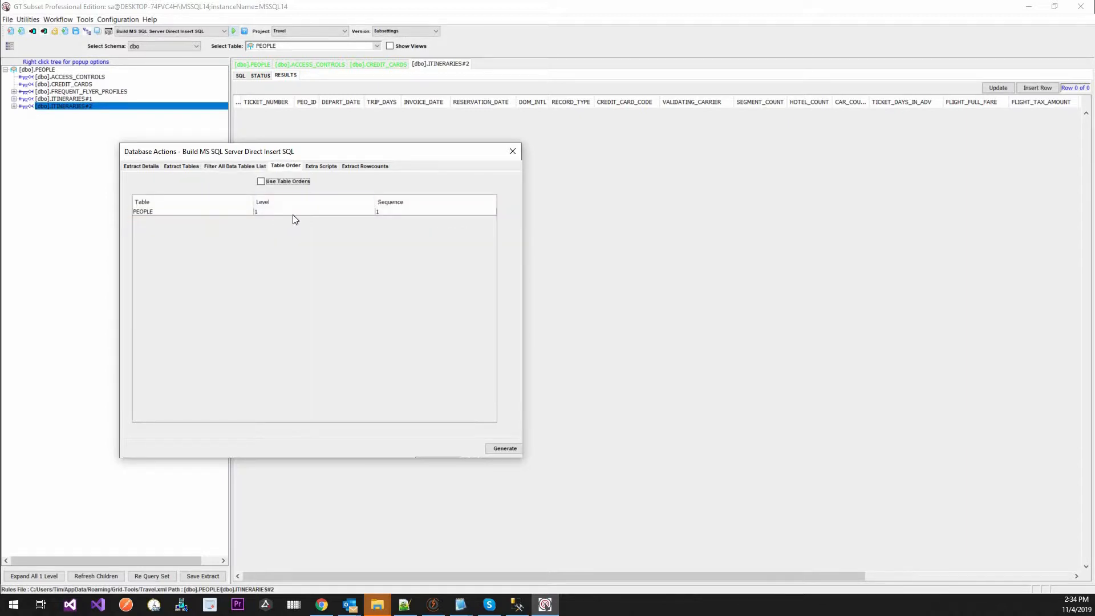
{"action": "left_click", "coordinate": [326, 166]}
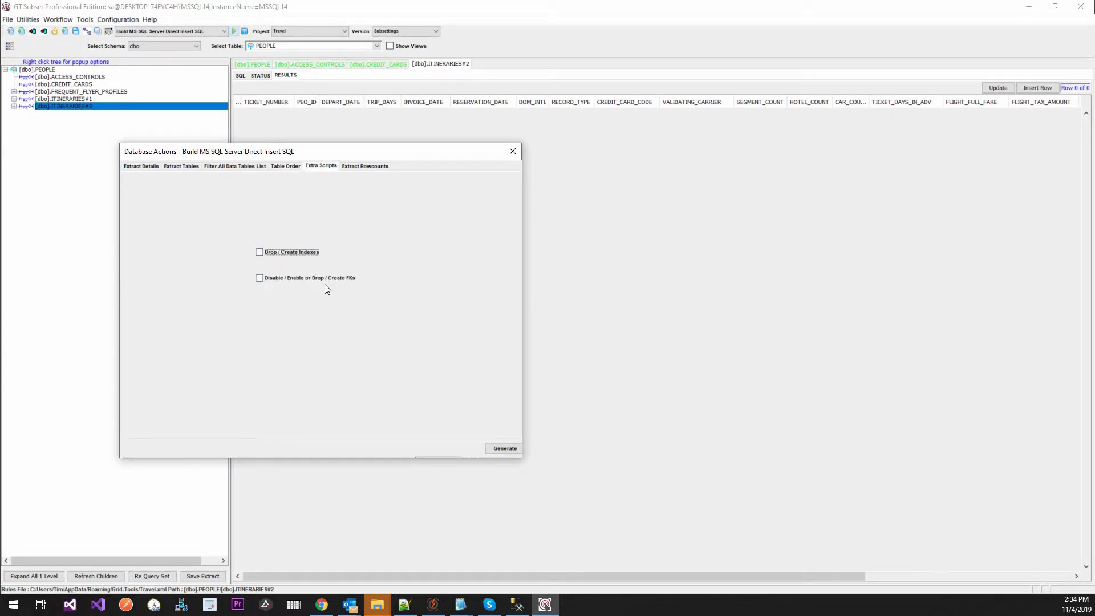
- Open the extract row counts page, select the [dbo].PEOPLE extract table and try to run the counts
{"action": "left_click", "coordinate": [299, 251]}
{"action": "left_click", "coordinate": [358, 166]}
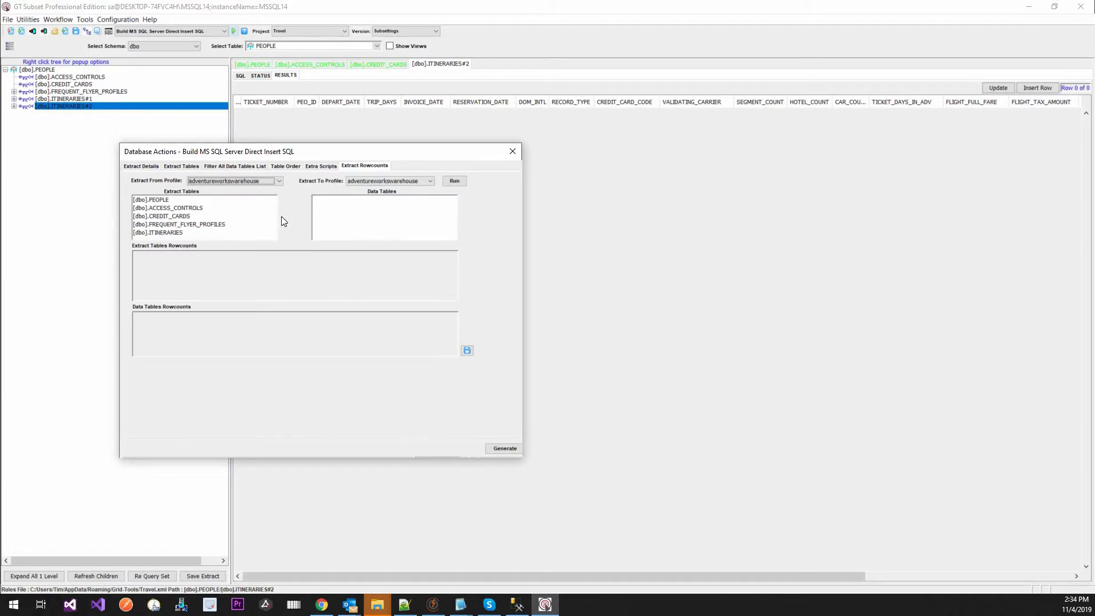
{"action": "left_click", "coordinate": [171, 201]}
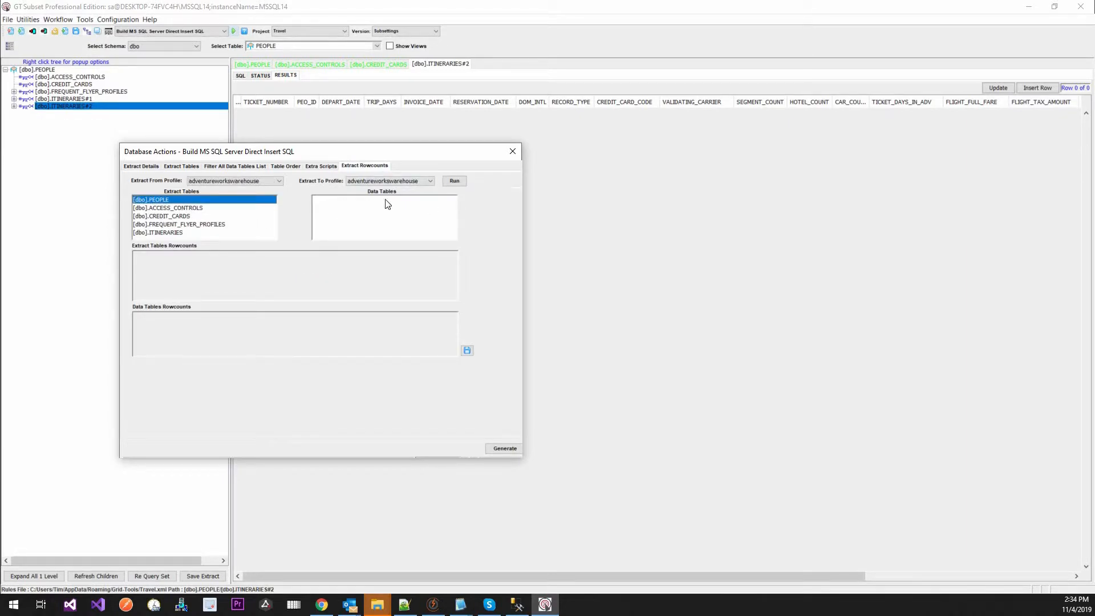
{"action": "left_click", "coordinate": [453, 182]}
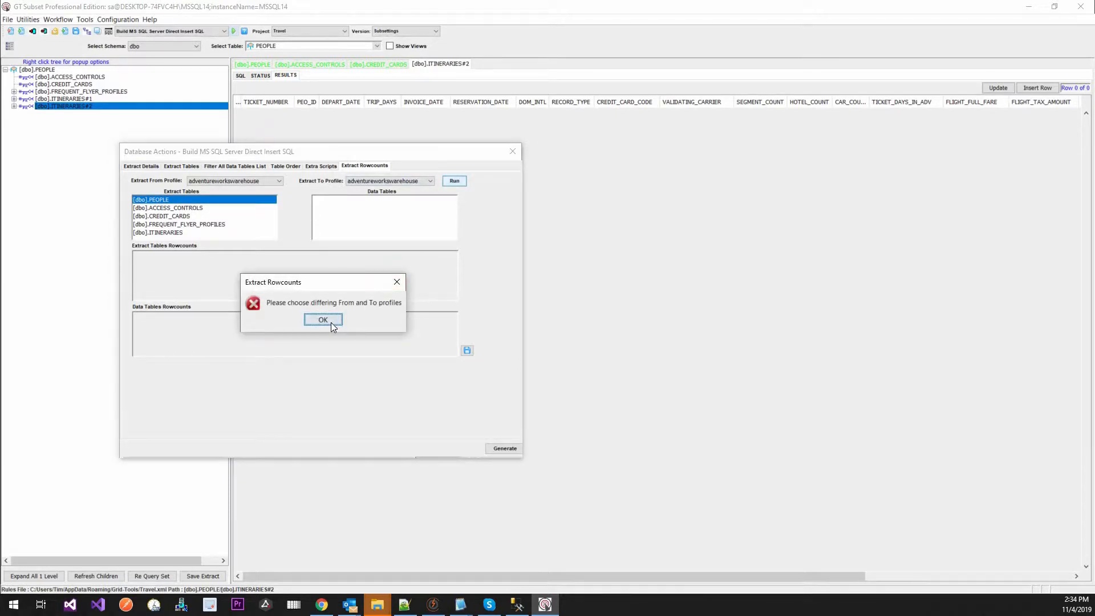
{"action": "left_click", "coordinate": [331, 323]}
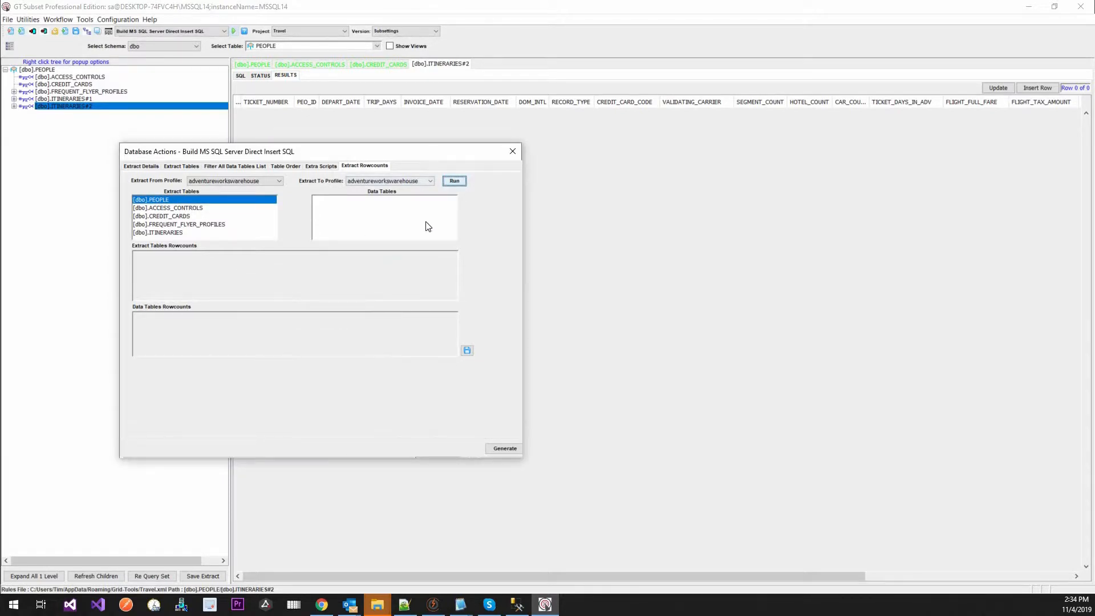
- Set both the Extract To and Extract From profiles to travel and run the row counts
{"action": "left_click", "coordinate": [411, 181]}
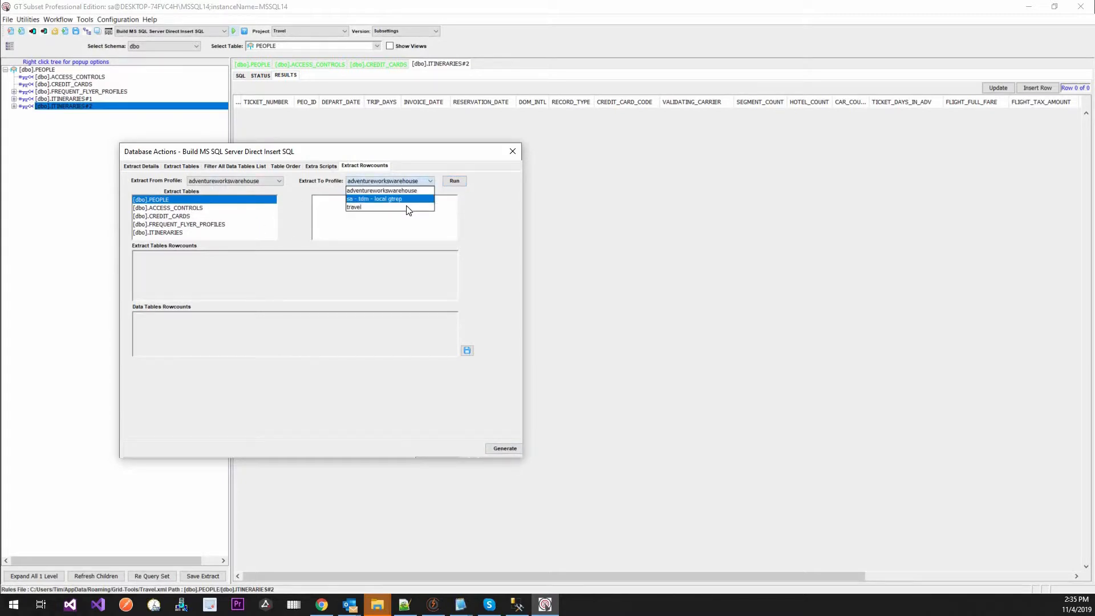
{"action": "left_click", "coordinate": [422, 206]}
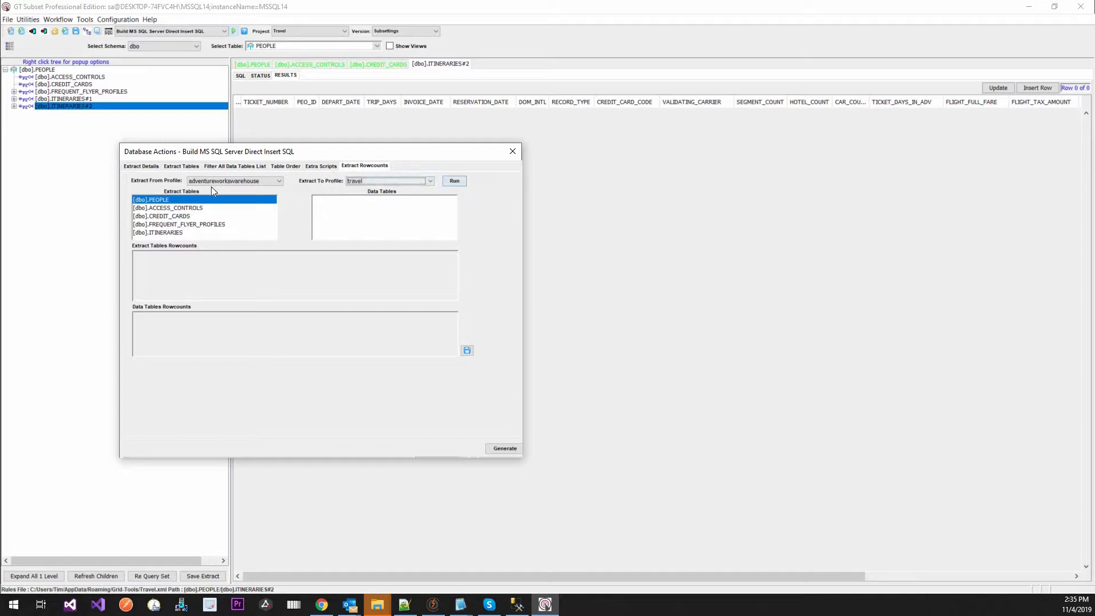
{"action": "left_click", "coordinate": [234, 179]}
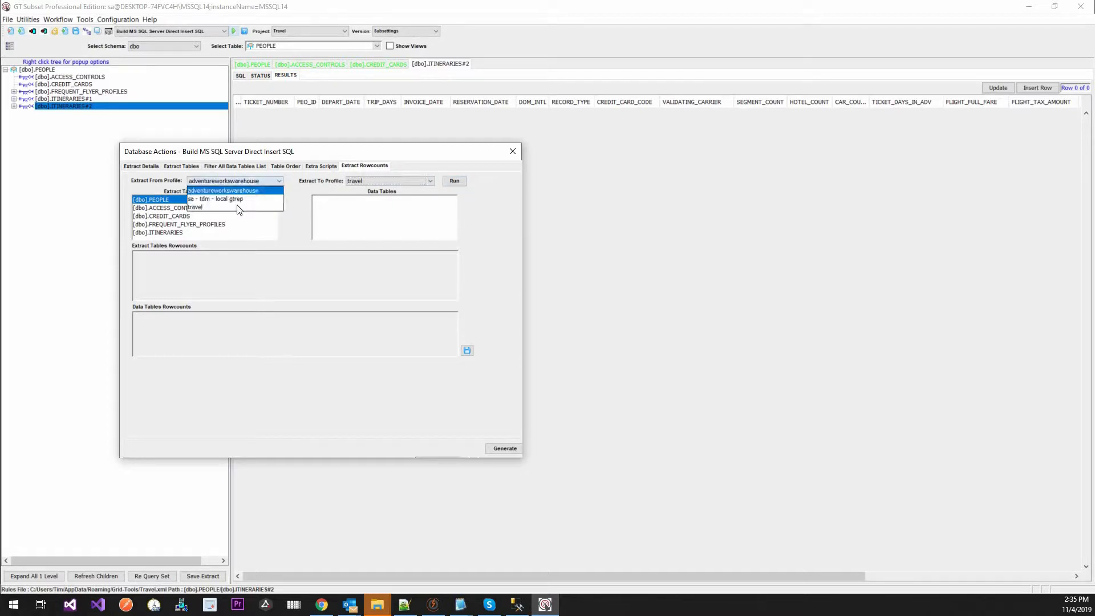
{"action": "left_click", "coordinate": [239, 207]}
{"action": "left_click", "coordinate": [454, 182]}
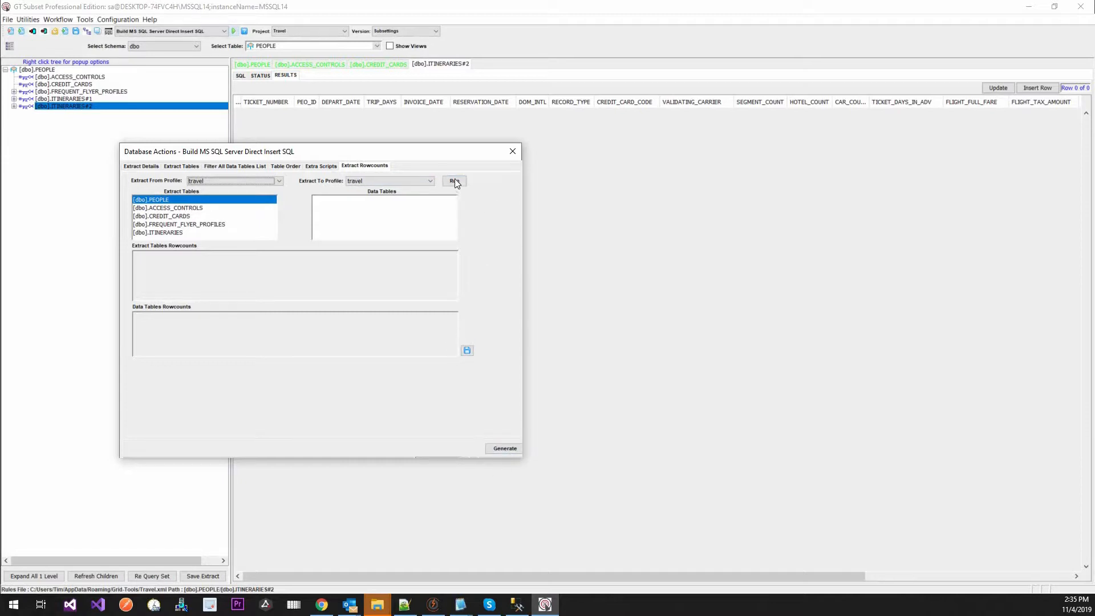
- Start generating the script, try the target database connection, and set the default database to Travel_E
{"action": "left_click", "coordinate": [503, 448]}
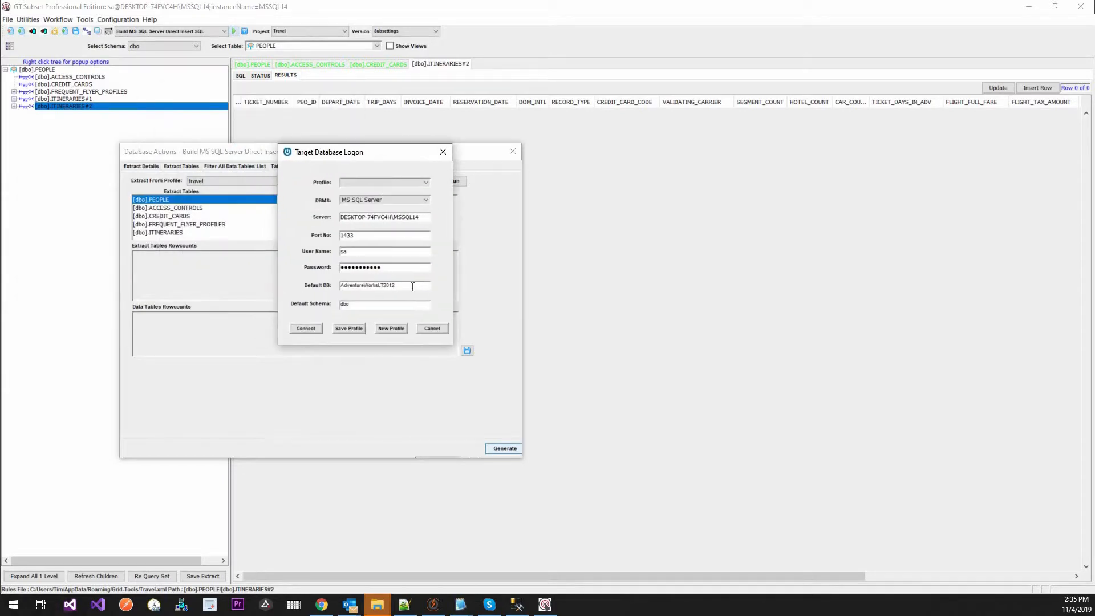
{"action": "left_click", "coordinate": [312, 329]}
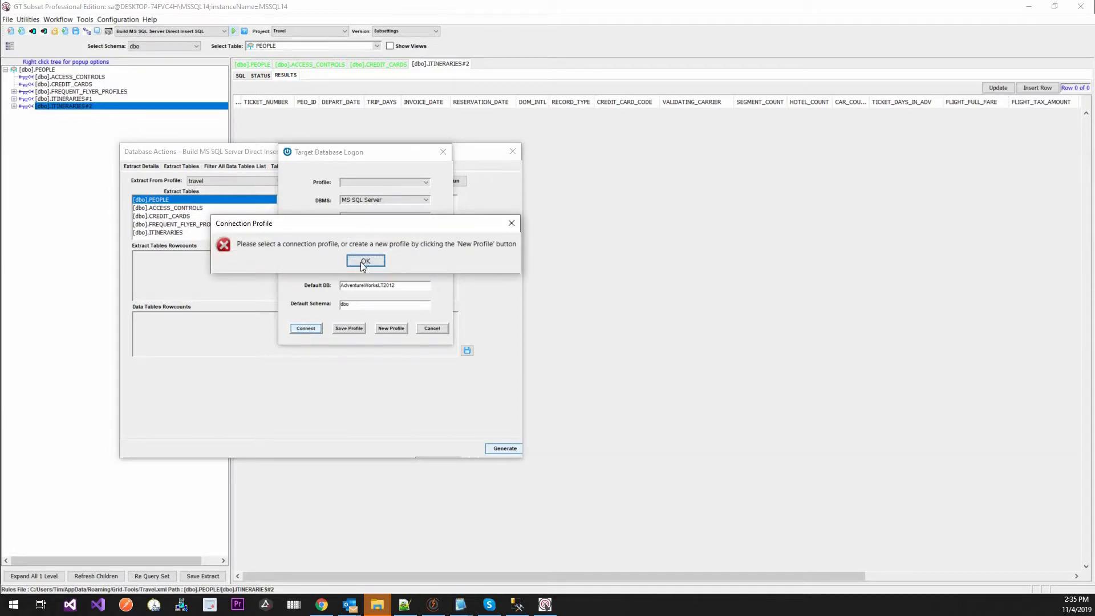
{"action": "left_click", "coordinate": [364, 261]}
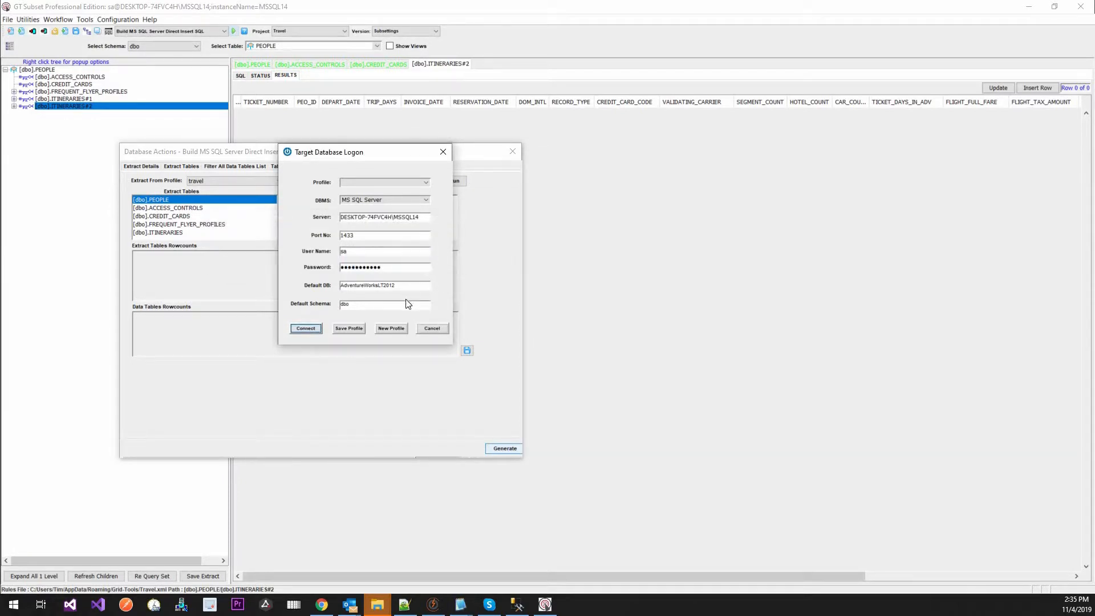
{"action": "left_click_drag", "start_coordinate": [335, 291], "coordinate": [335, 290]}
{"action": "type", "text": "Travel_E"}
- Choose a connection profile for the target database and connect to generate the People_Ext_inserts script
{"action": "left_click", "coordinate": [426, 182]}
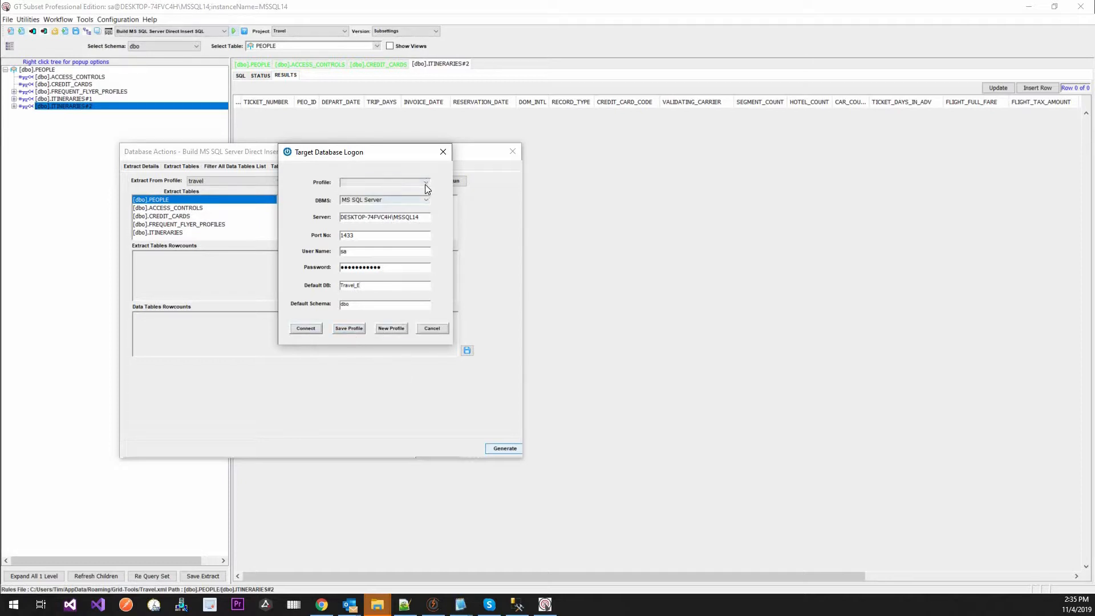
{"action": "left_click", "coordinate": [419, 208]}
{"action": "left_click", "coordinate": [375, 286]}
{"action": "left_click", "coordinate": [312, 327]}
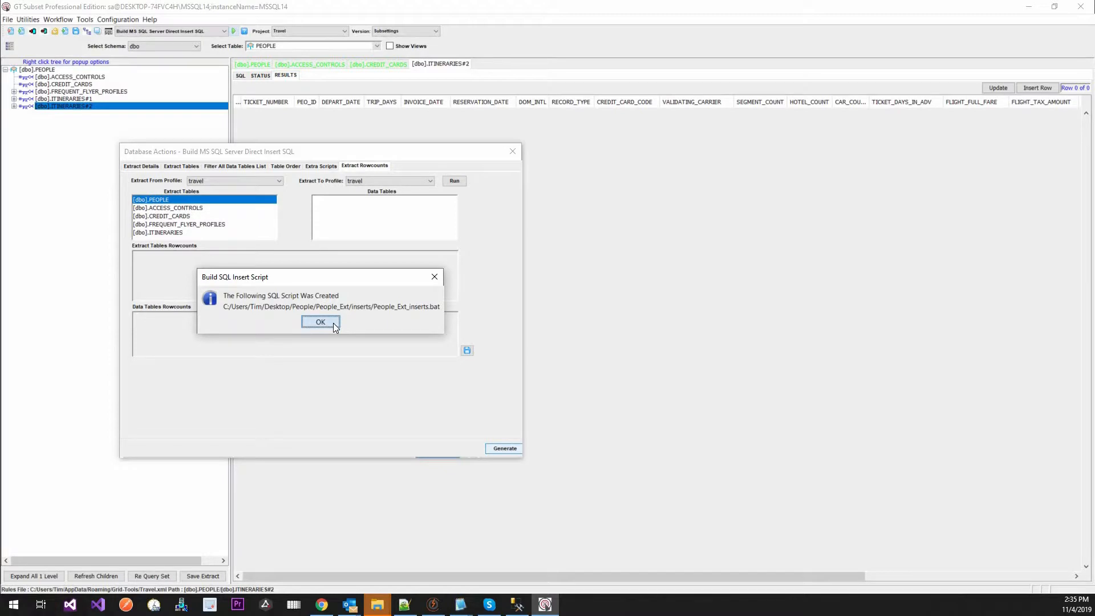
{"action": "left_click", "coordinate": [333, 322]}
{"action": "left_click", "coordinate": [327, 321]}
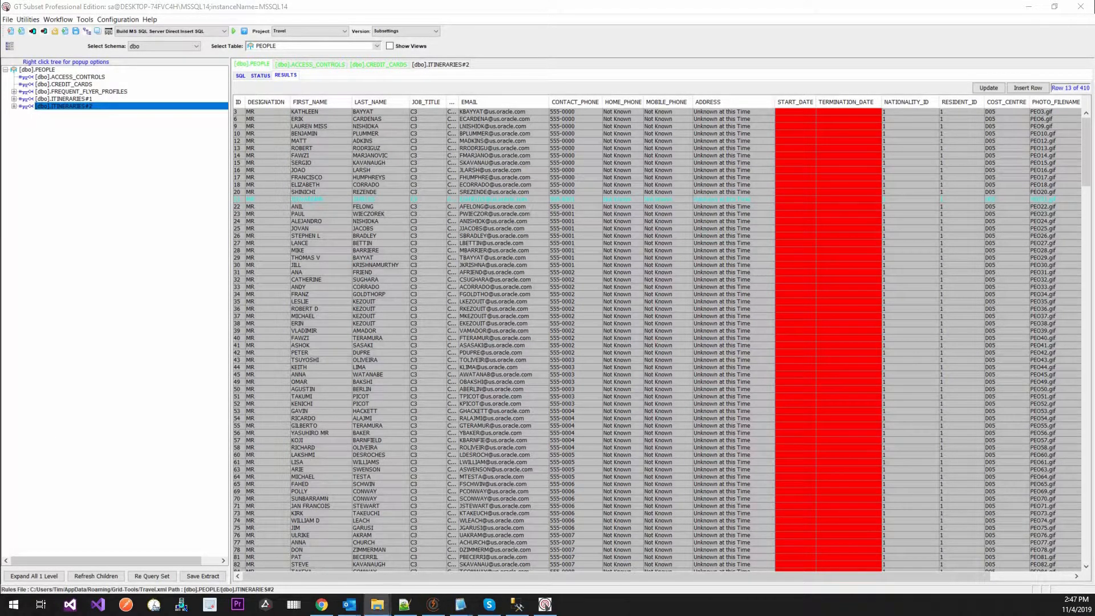
- Open the generated People_Ext folder in File Explorer and inspect its cleardown readme, SQL and batch files
{"action": "left_click_drag", "start_coordinate": [0, 60], "coordinate": [337, 194]}
{"action": "double_click", "coordinate": [264, 262]}
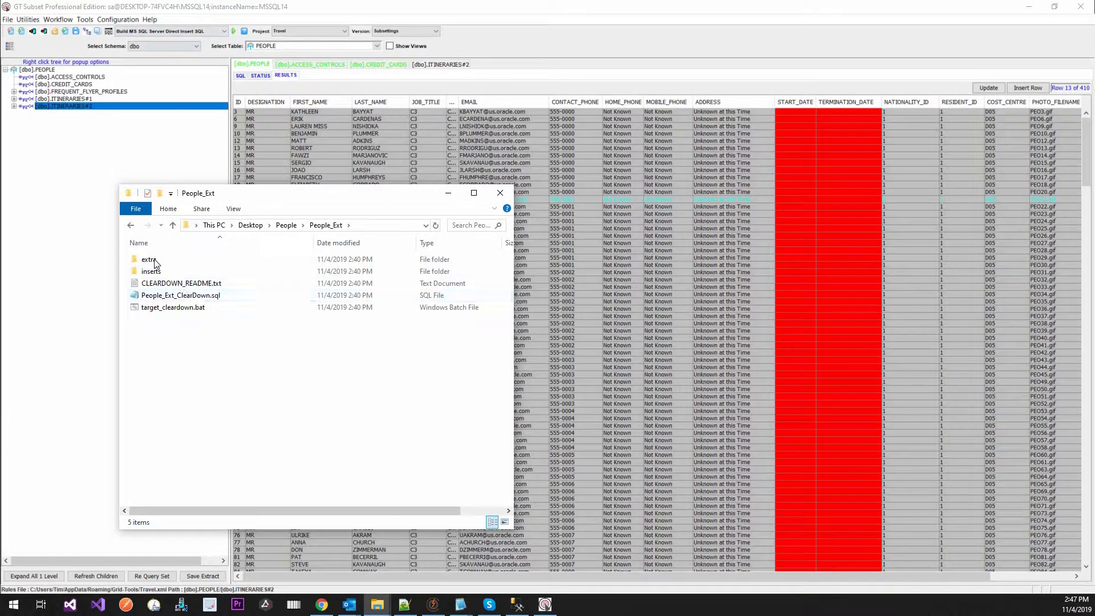
{"action": "left_click_drag", "start_coordinate": [218, 343], "coordinate": [176, 322]}
{"action": "left_click", "coordinate": [176, 323]}
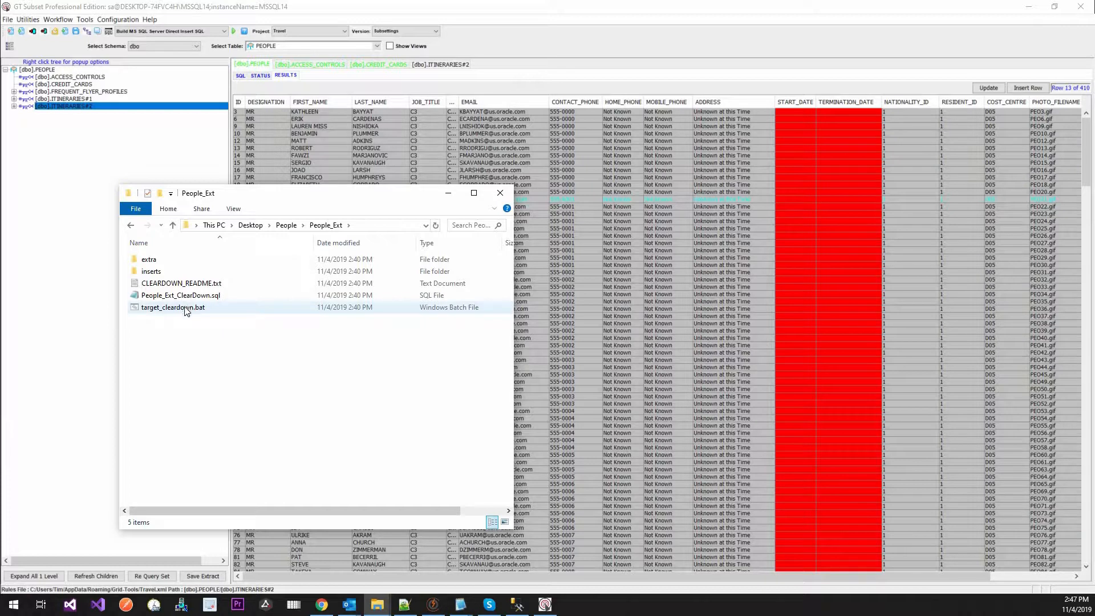
{"action": "left_click", "coordinate": [186, 310]}
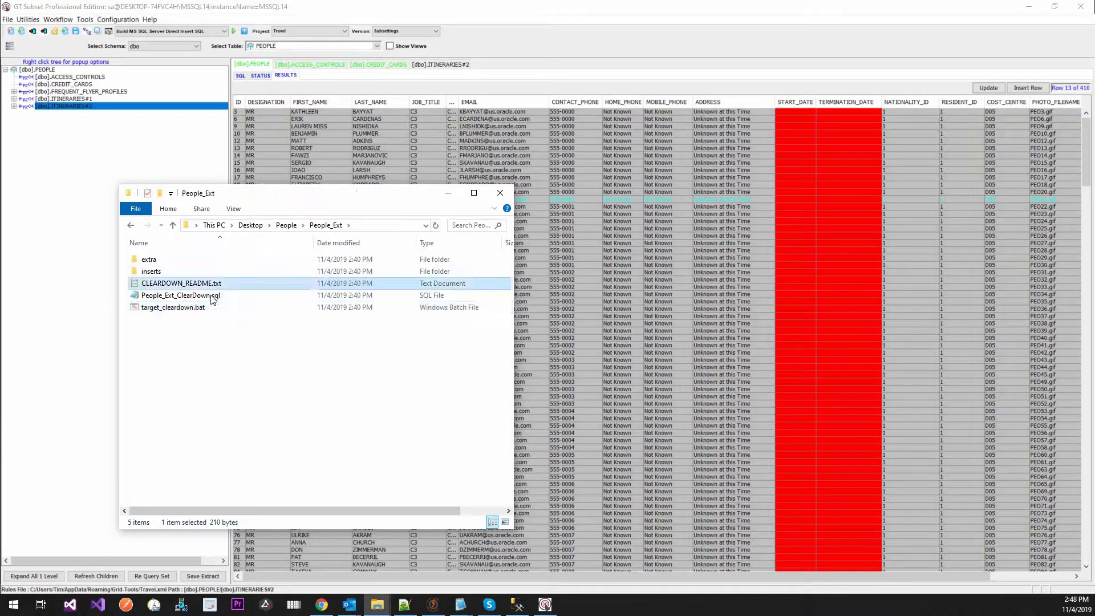
{"action": "left_click", "coordinate": [211, 295]}
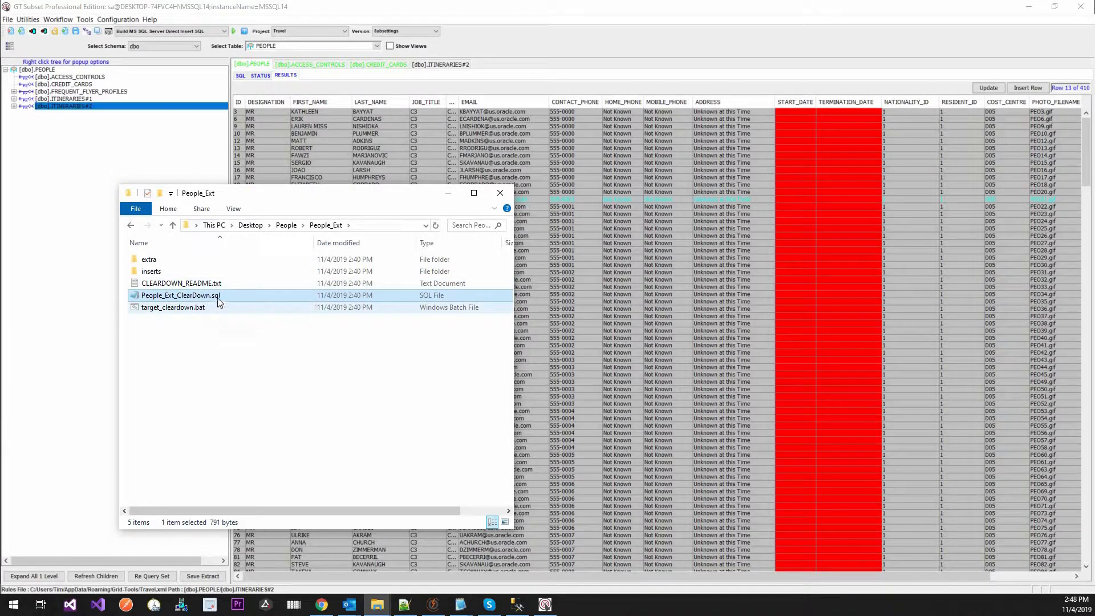
{"action": "left_click", "coordinate": [192, 282]}
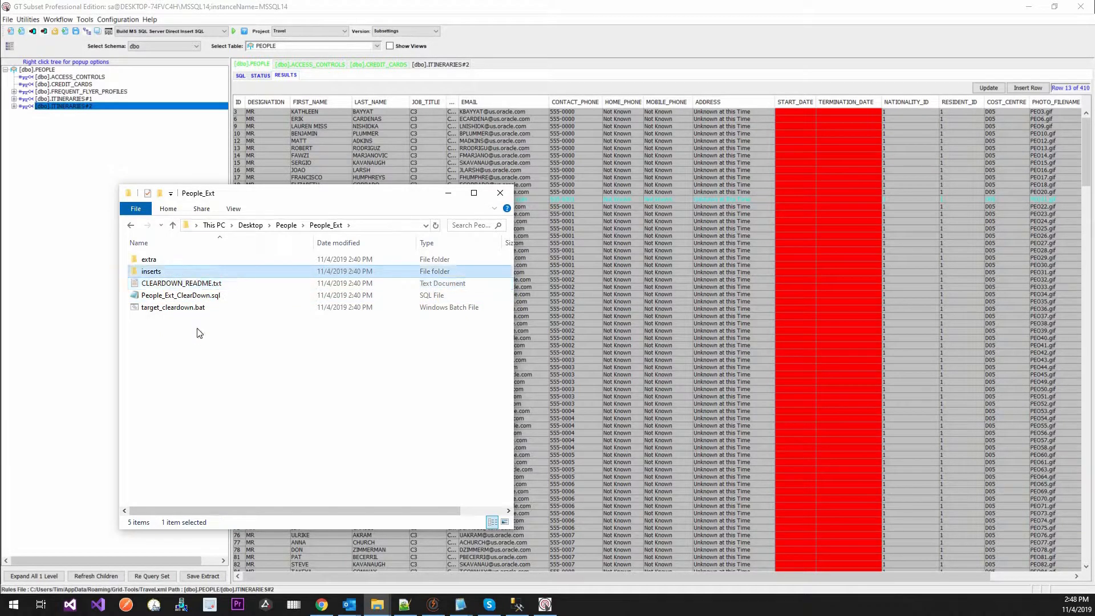
- Open the inserts subfolder and look over its index scripts and the People_Ext_inserts.bat file
{"action": "double_click", "coordinate": [194, 271]}
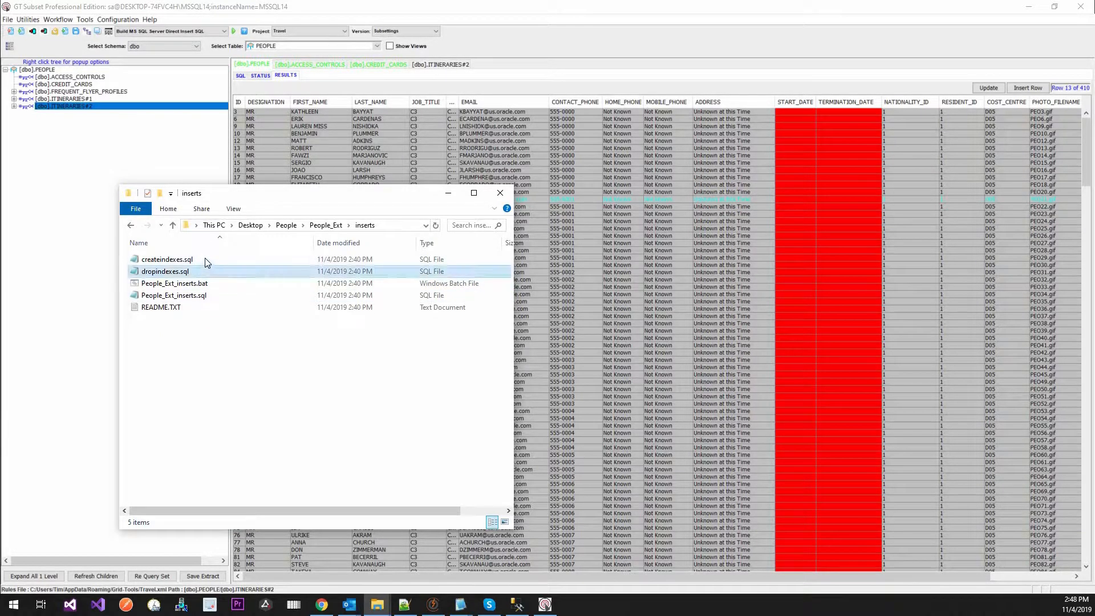
{"action": "left_click", "coordinate": [204, 258]}
{"action": "left_click", "coordinate": [214, 285]}
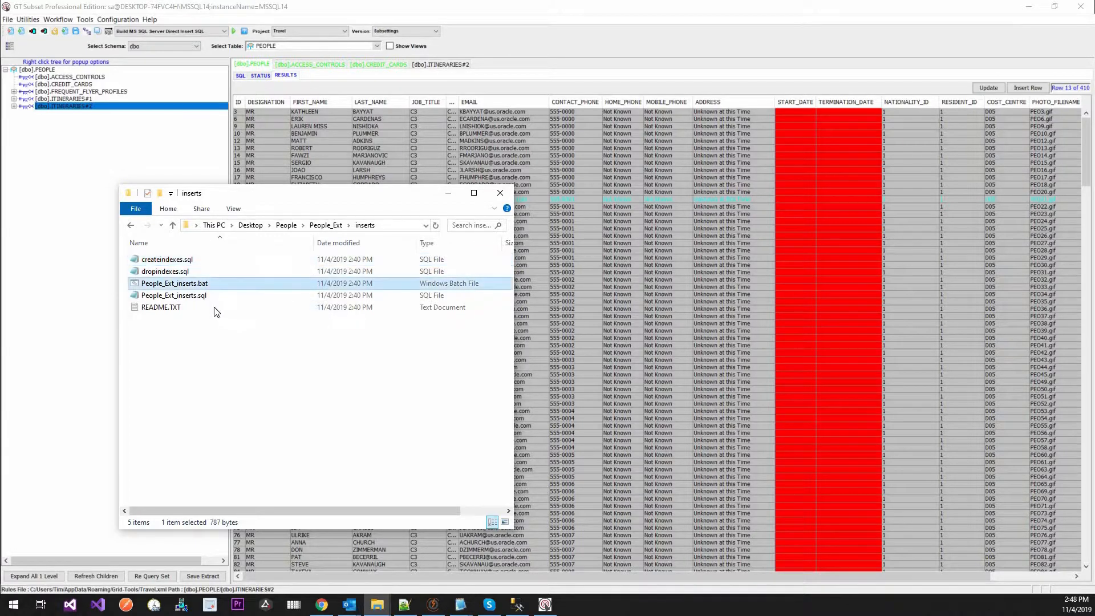
- Open People_Ext_inserts.sql in SQL Server Management Studio, read through its insert statements, close it and return to the inserts folder
{"action": "right_click", "coordinate": [186, 297]}
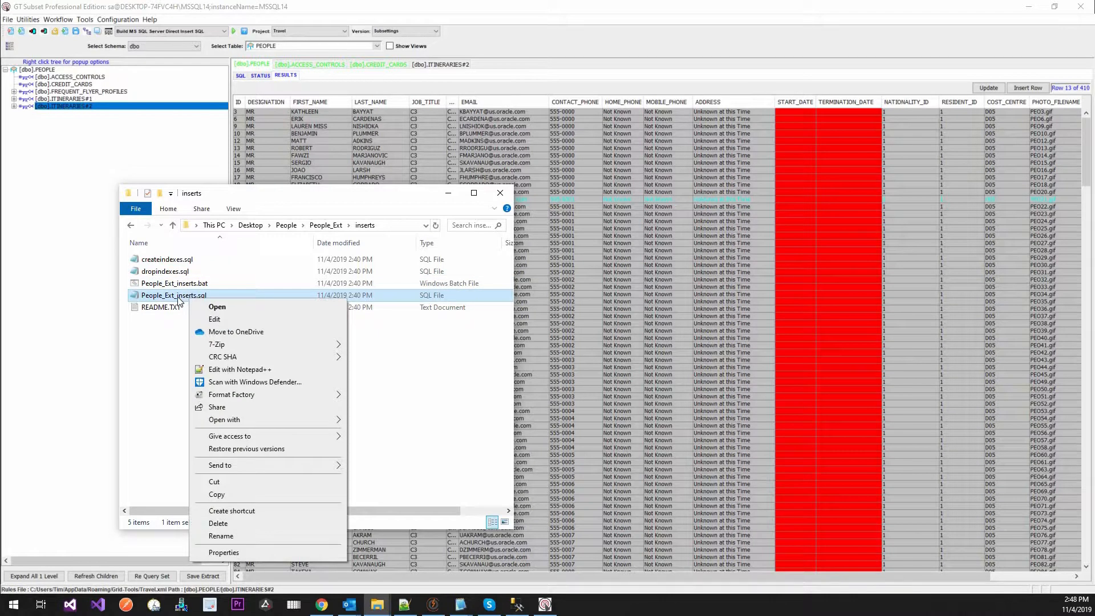
{"action": "left_click", "coordinate": [222, 320]}
{"action": "left_click_drag", "start_coordinate": [402, 541], "coordinate": [468, 210]}
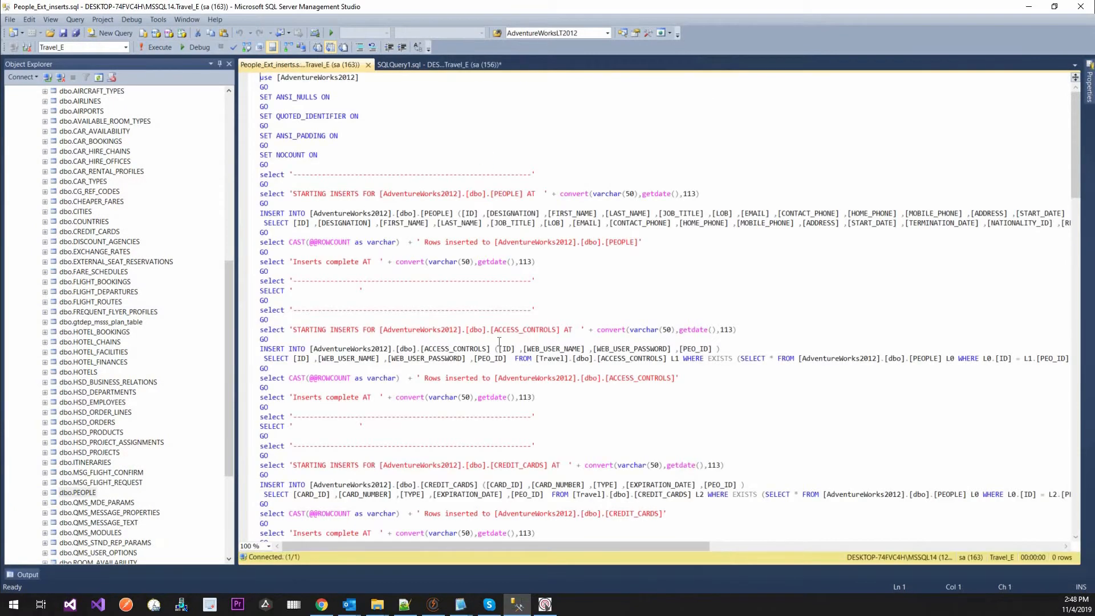
{"action": "scroll", "coordinate": [406, 372], "scroll_direction": "down", "scroll_amount": 10}
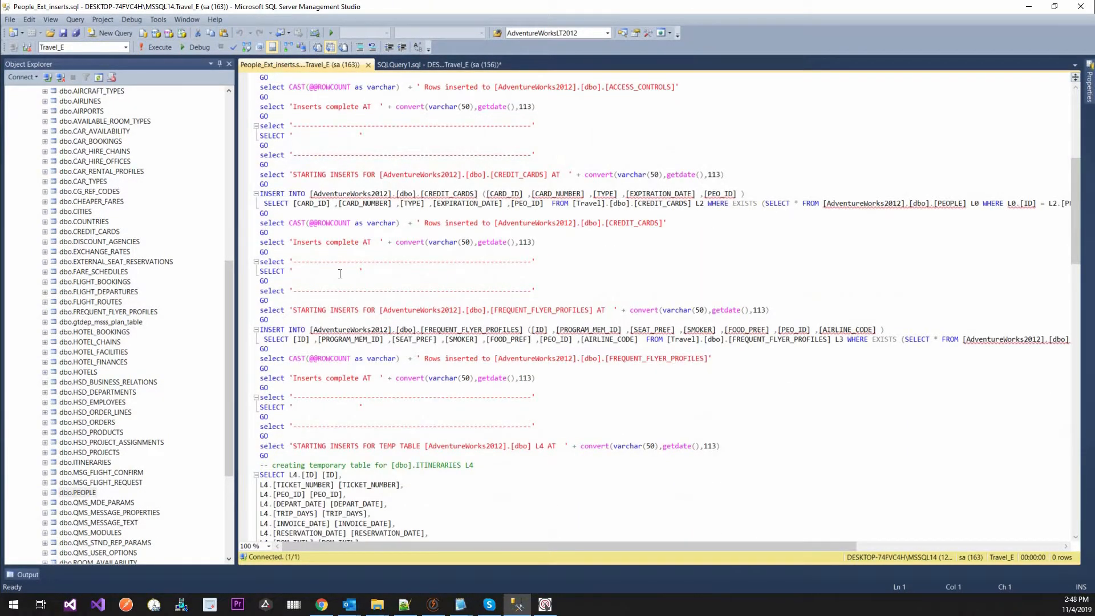
{"action": "scroll", "coordinate": [340, 274], "scroll_direction": "down", "scroll_amount": 12}
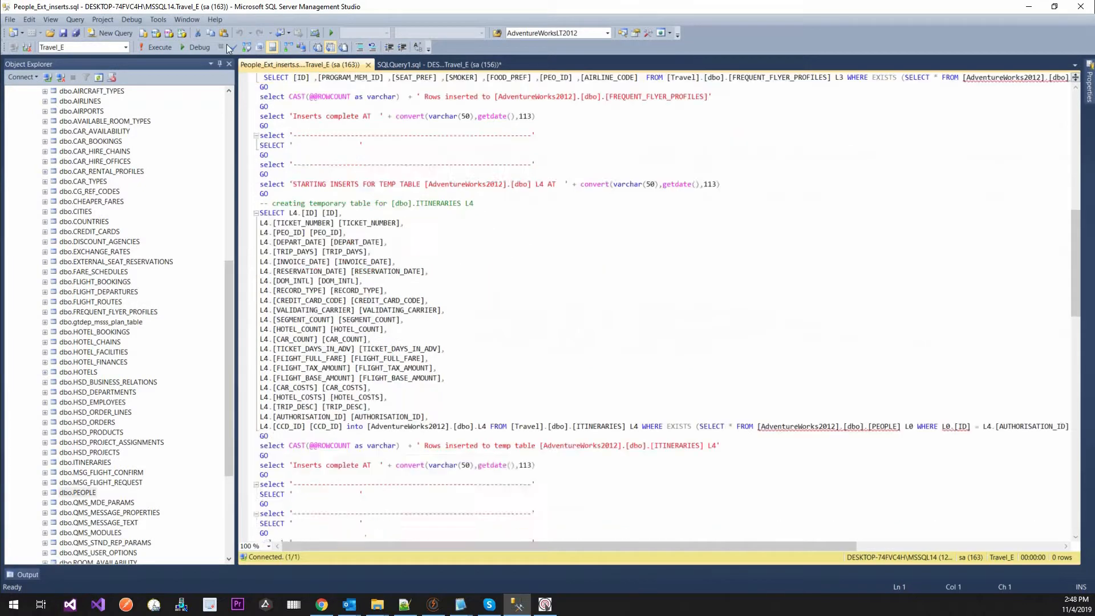
{"action": "left_click", "coordinate": [368, 64]}
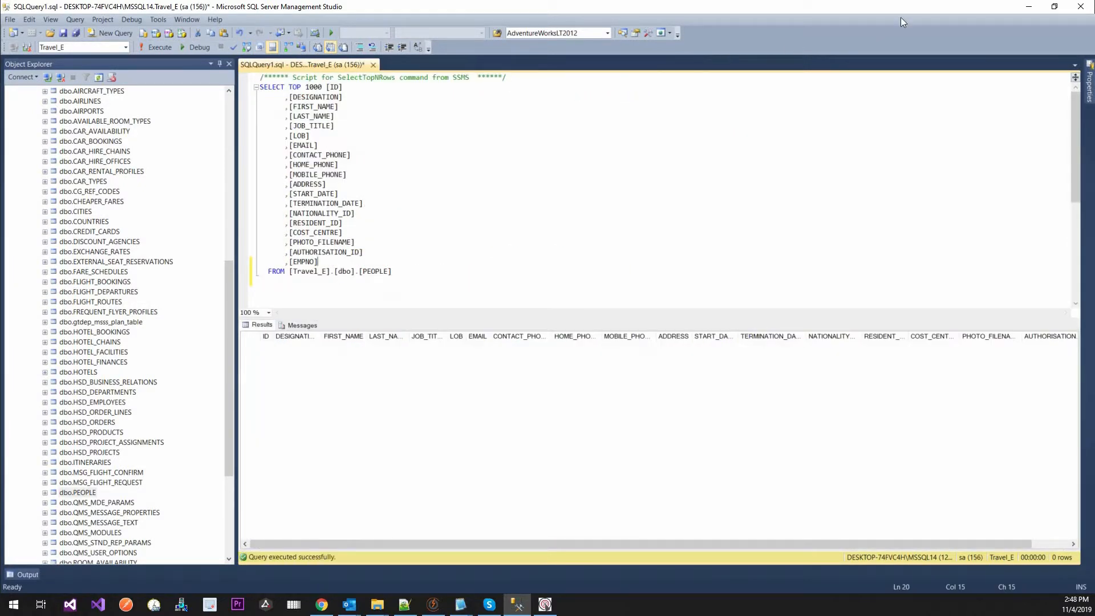
{"action": "left_click", "coordinate": [1030, 8]}
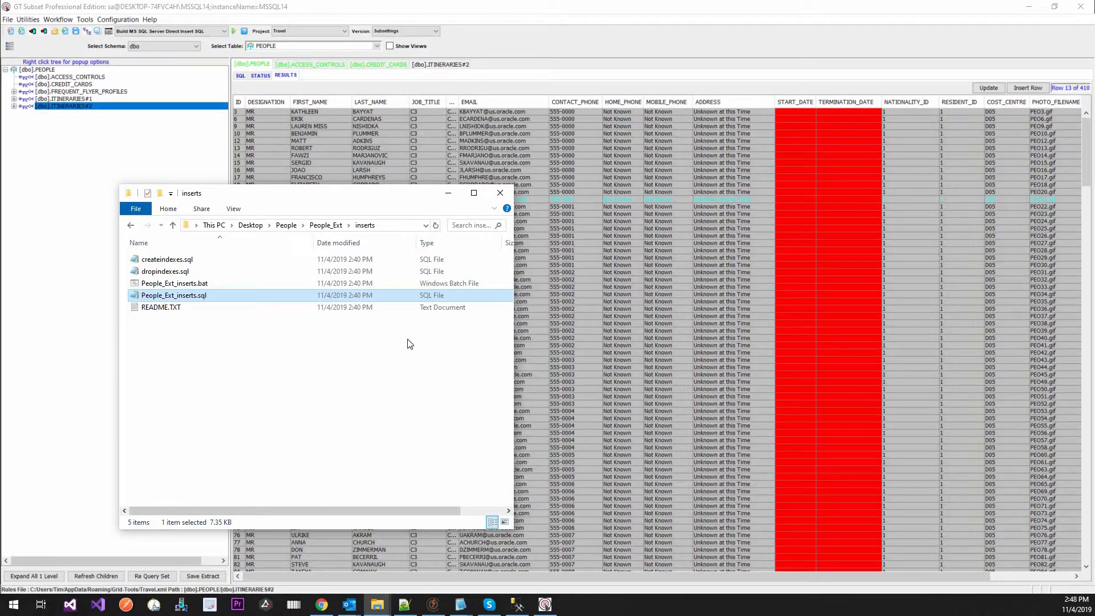
- Go back to the People_Ext folder and inspect the index scripts in the extra subfolder
{"action": "left_click", "coordinate": [269, 345]}
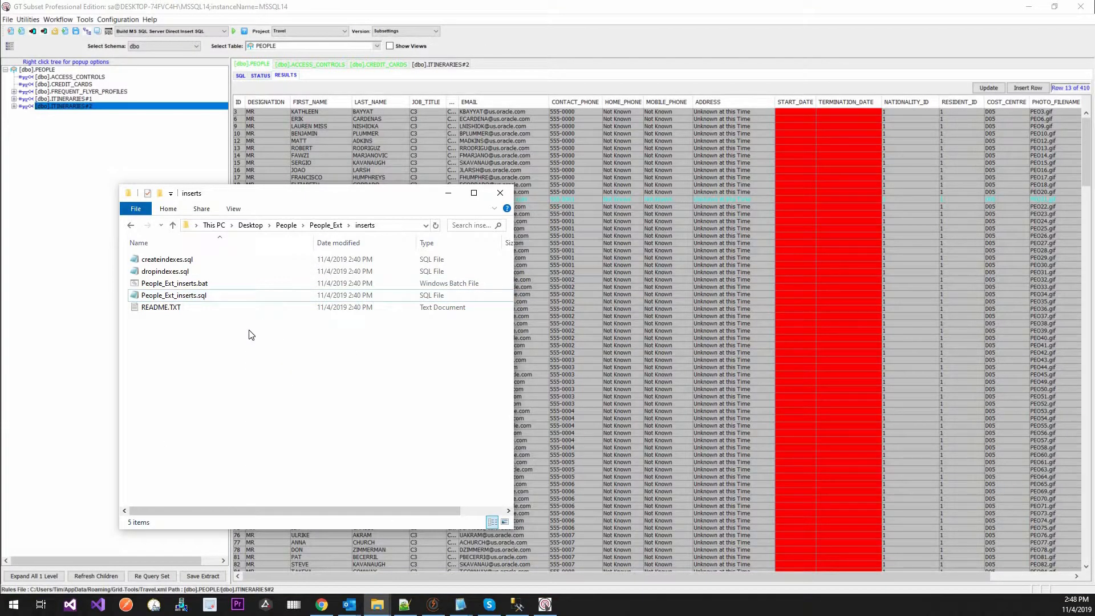
{"action": "key", "text": "alt+Left"}
{"action": "double_click", "coordinate": [180, 262]}
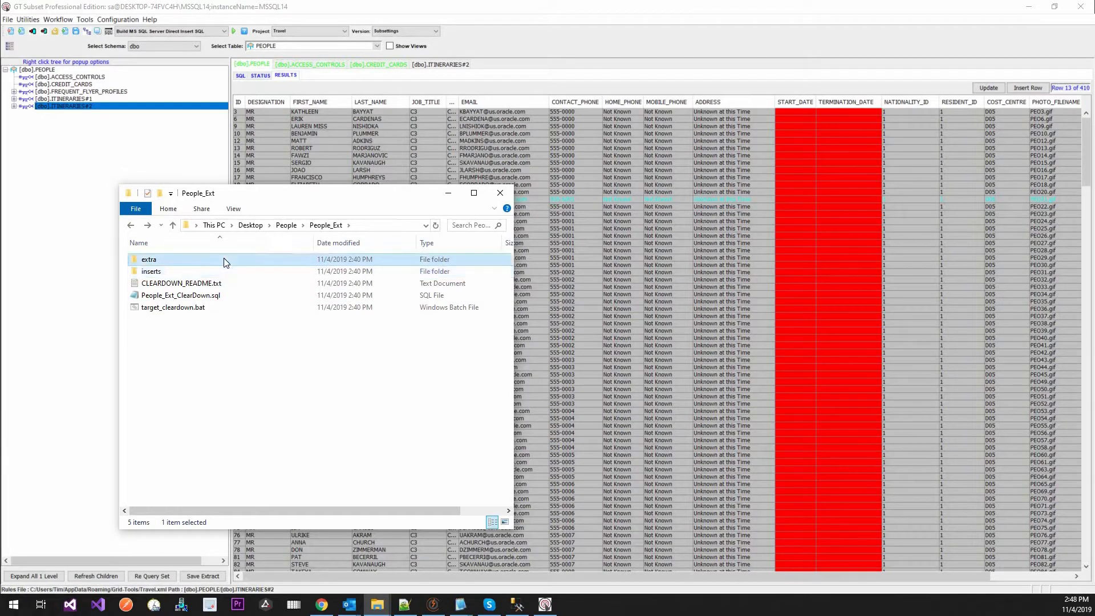
{"action": "left_click", "coordinate": [224, 263]}
{"action": "key", "text": "Down"}
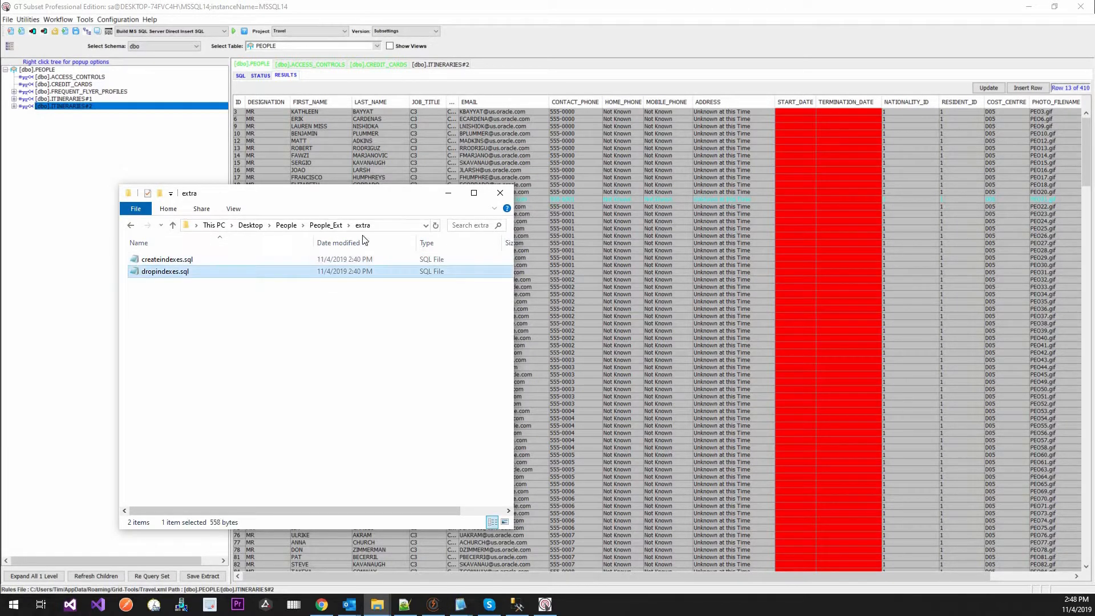
- Return to GT Subset, show the [dbo].PEOPLE query's SQL and highlight the address variable in its where clause
{"action": "left_click", "coordinate": [445, 194]}
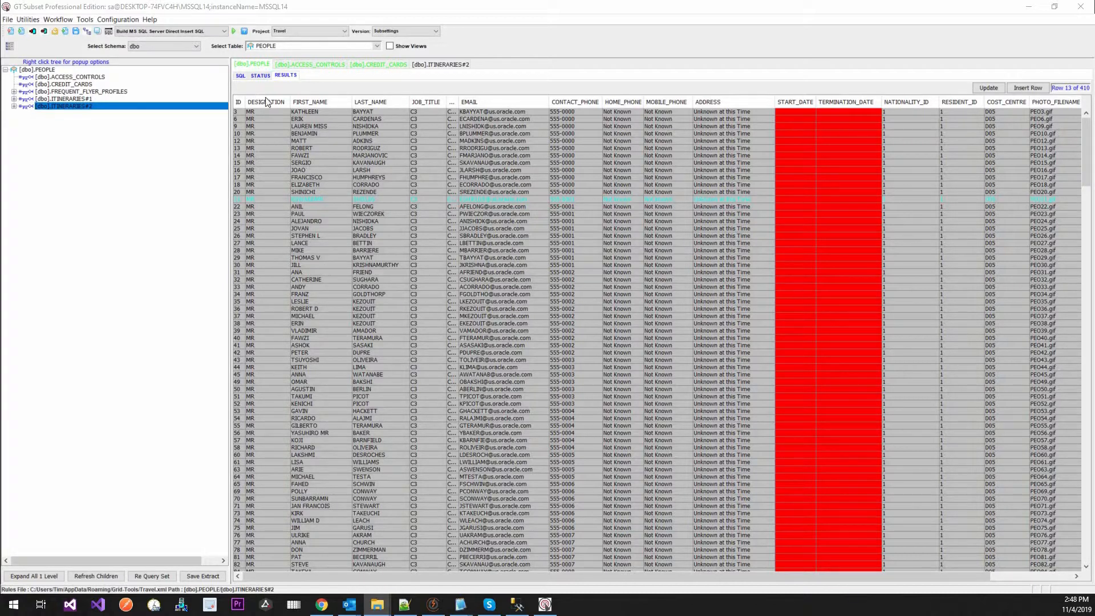
{"action": "left_click", "coordinate": [244, 76]}
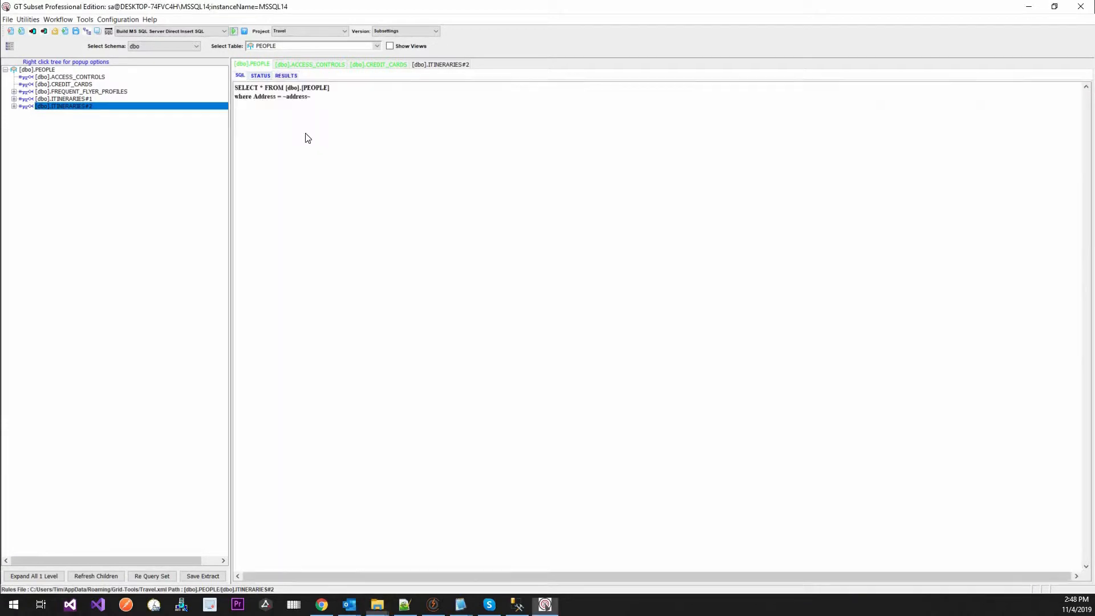
{"action": "double_click", "coordinate": [297, 96]}
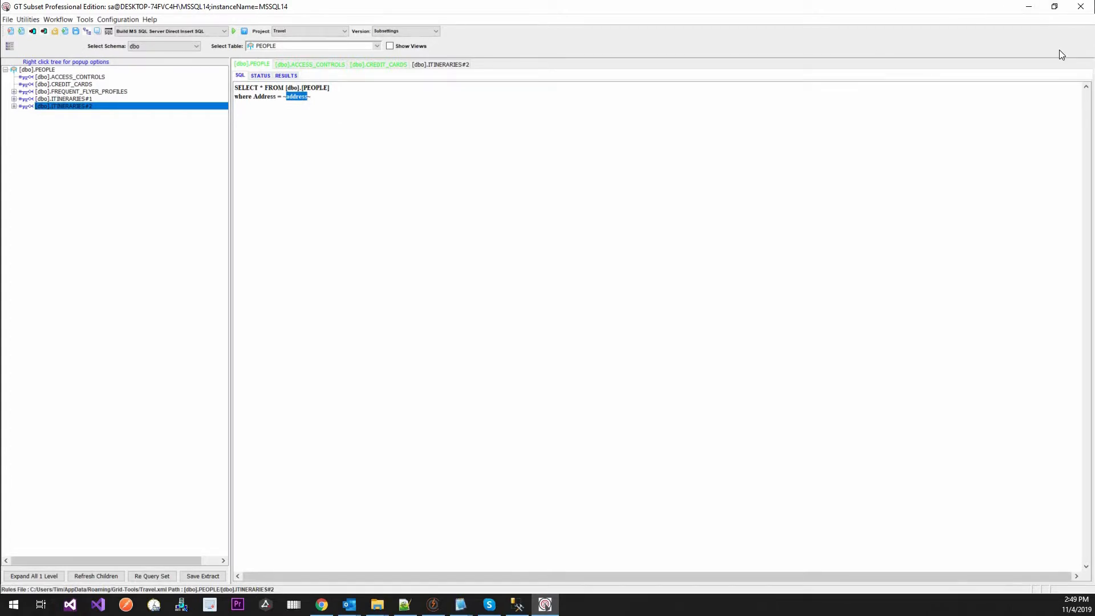
- Open the Database Explorer for the dbo schema and move its window over the query area
{"action": "left_click", "coordinate": [90, 34]}
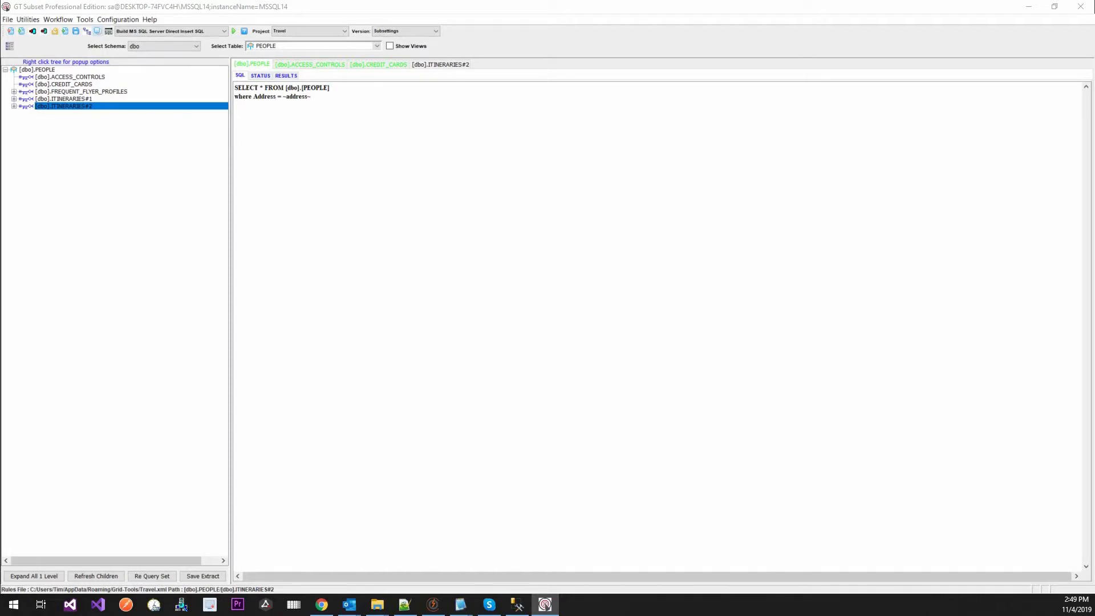
{"action": "left_click", "coordinate": [537, 106]}
{"action": "left_click_drag", "start_coordinate": [0, 164], "coordinate": [286, 79]}
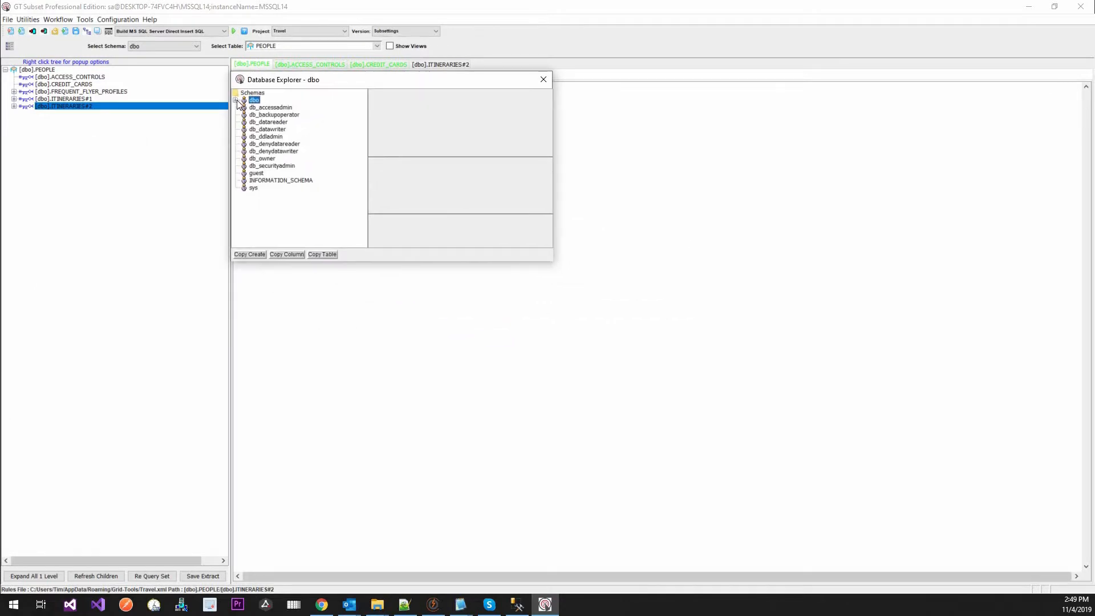
- Expand the dbo schema in the Database Explorer and show the PEOPLE table's structure
{"action": "left_click", "coordinate": [235, 100]}
{"action": "scroll", "coordinate": [278, 211], "scroll_direction": "down", "scroll_amount": 12}
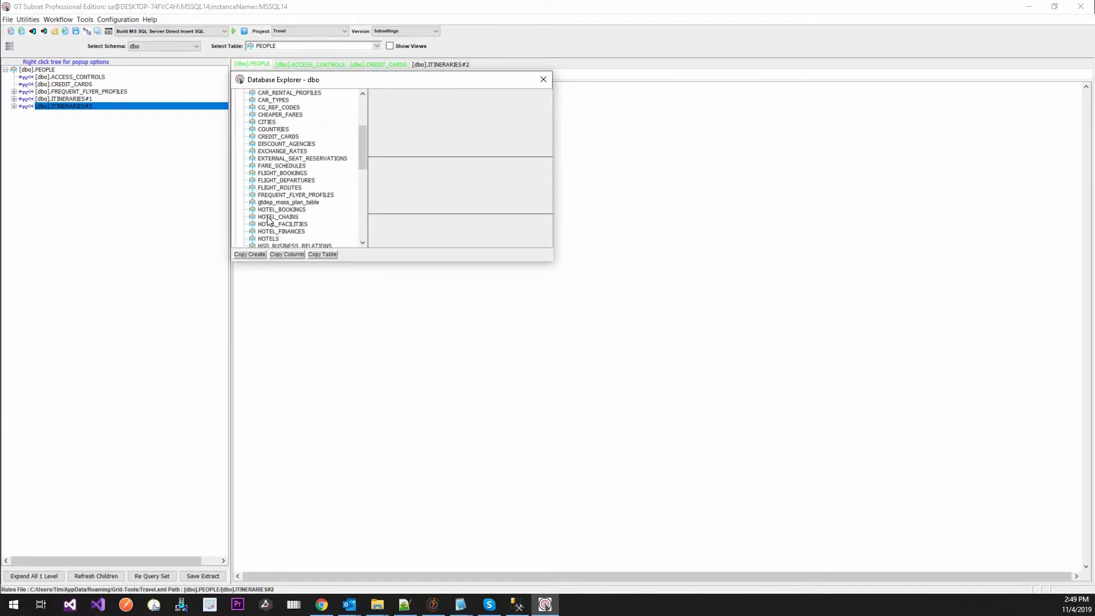
{"action": "scroll", "coordinate": [262, 184], "scroll_direction": "down", "scroll_amount": 2}
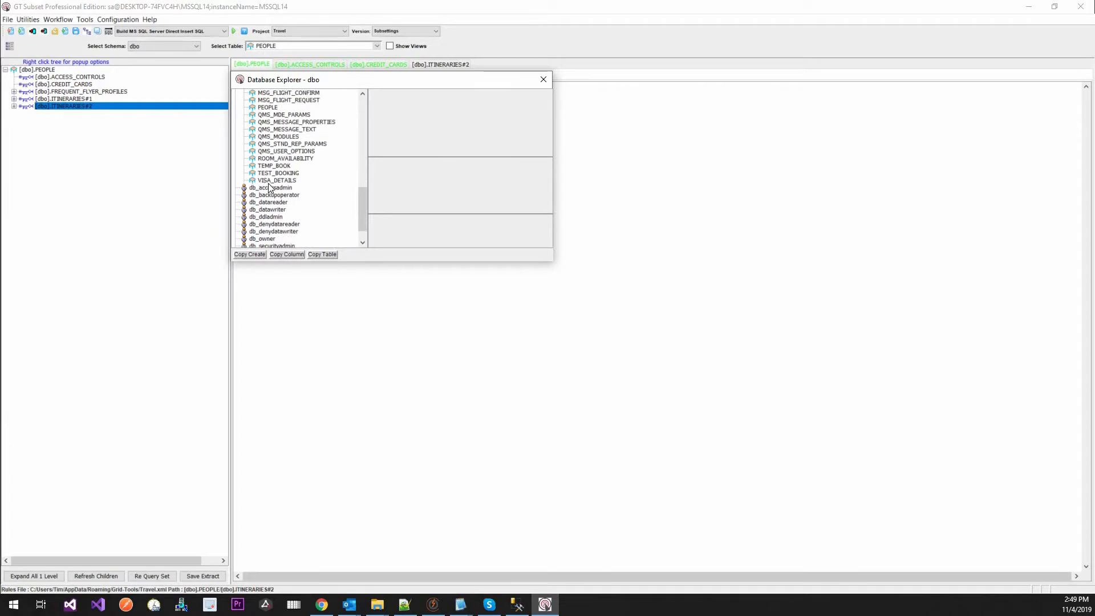
{"action": "scroll", "coordinate": [267, 171], "scroll_direction": "up", "scroll_amount": 2}
{"action": "left_click", "coordinate": [267, 152]}
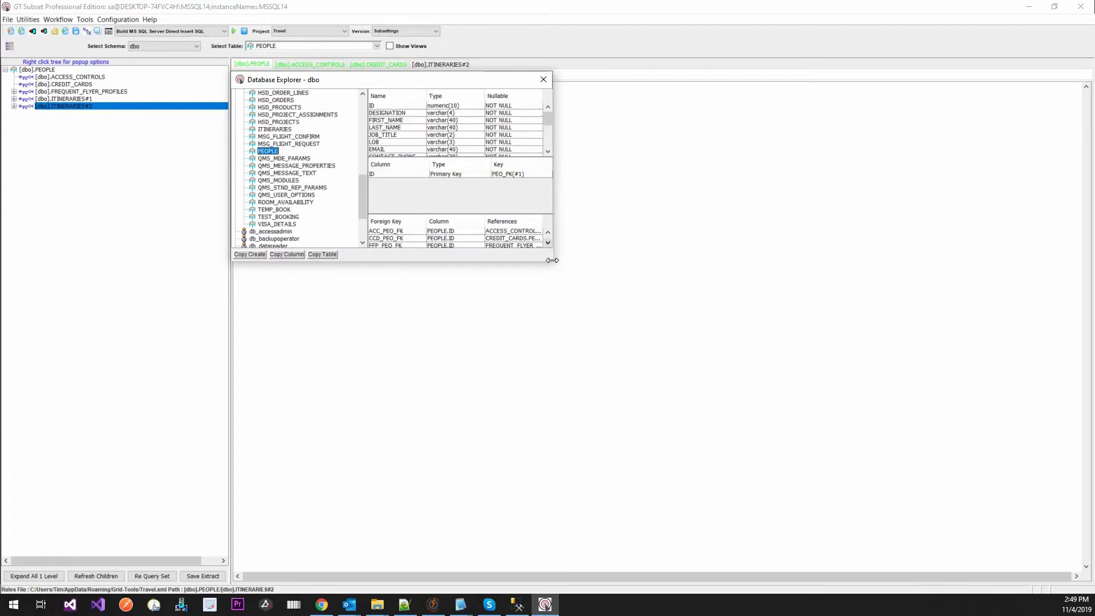
- Enlarge the Database Explorer, review the PEOPLE table's columns and foreign keys, and close the explorer
{"action": "left_click_drag", "start_coordinate": [550, 259], "coordinate": [873, 281]}
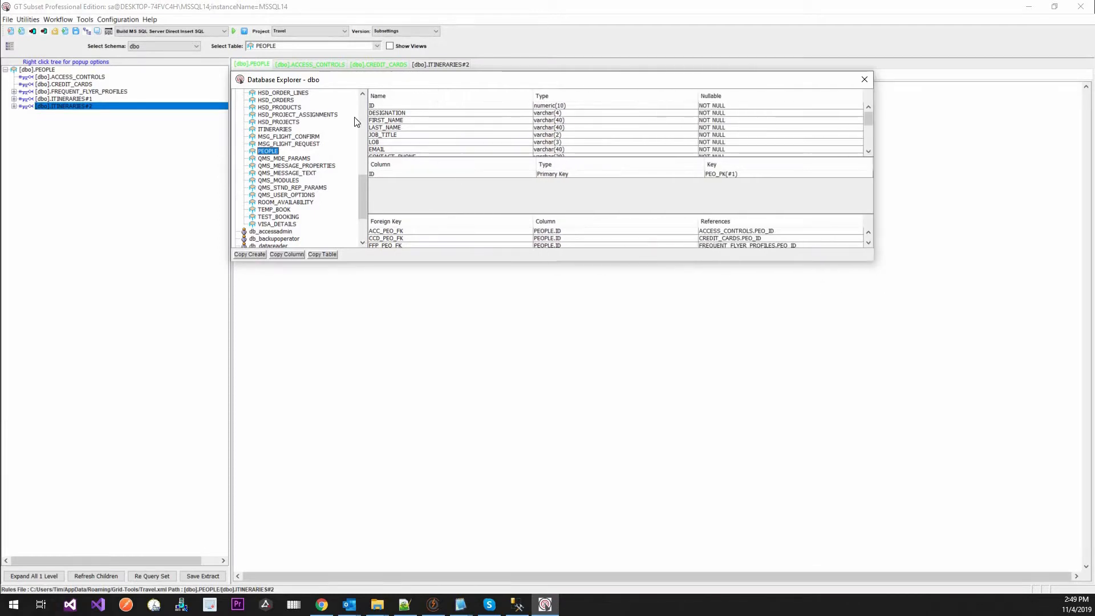
{"action": "scroll", "coordinate": [390, 146], "scroll_direction": "down", "scroll_amount": 5}
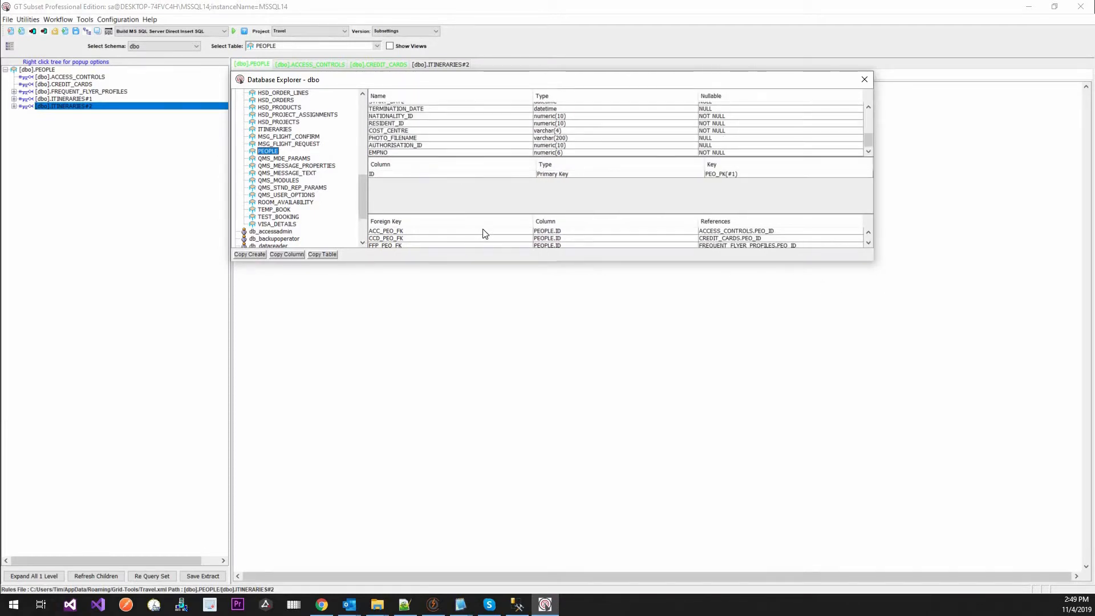
{"action": "scroll", "coordinate": [486, 234], "scroll_direction": "down", "scroll_amount": 2}
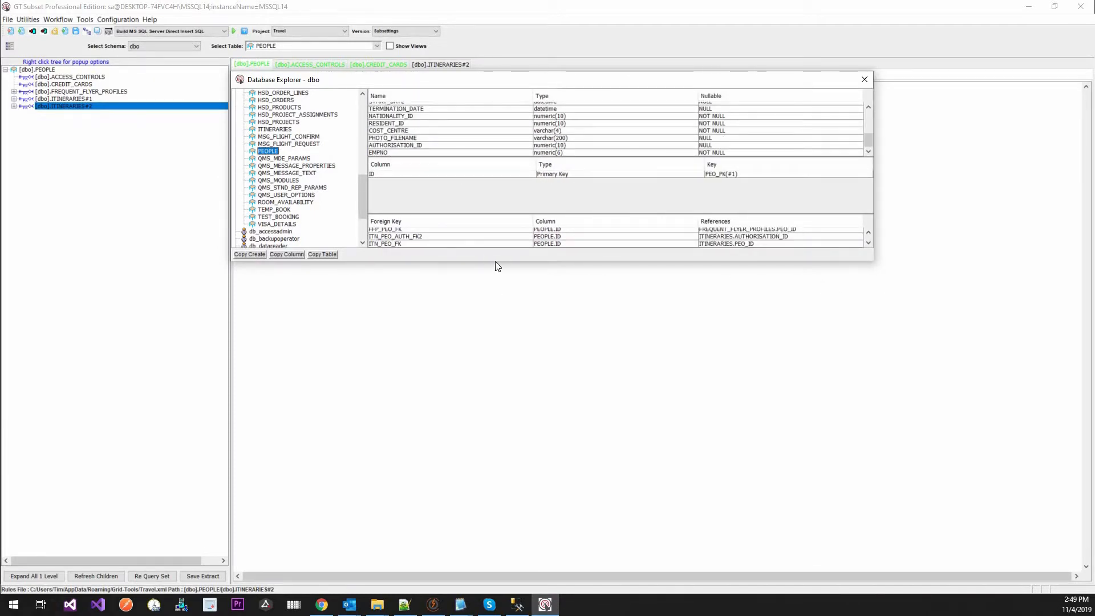
{"action": "left_click_drag", "start_coordinate": [494, 262], "coordinate": [504, 420]}
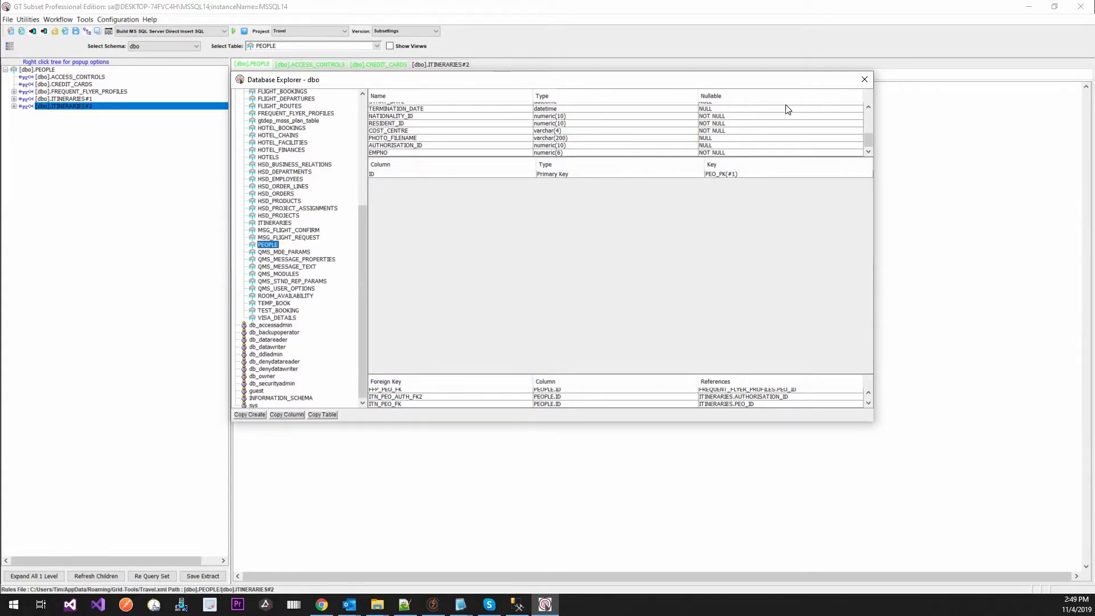
{"action": "left_click", "coordinate": [864, 79]}
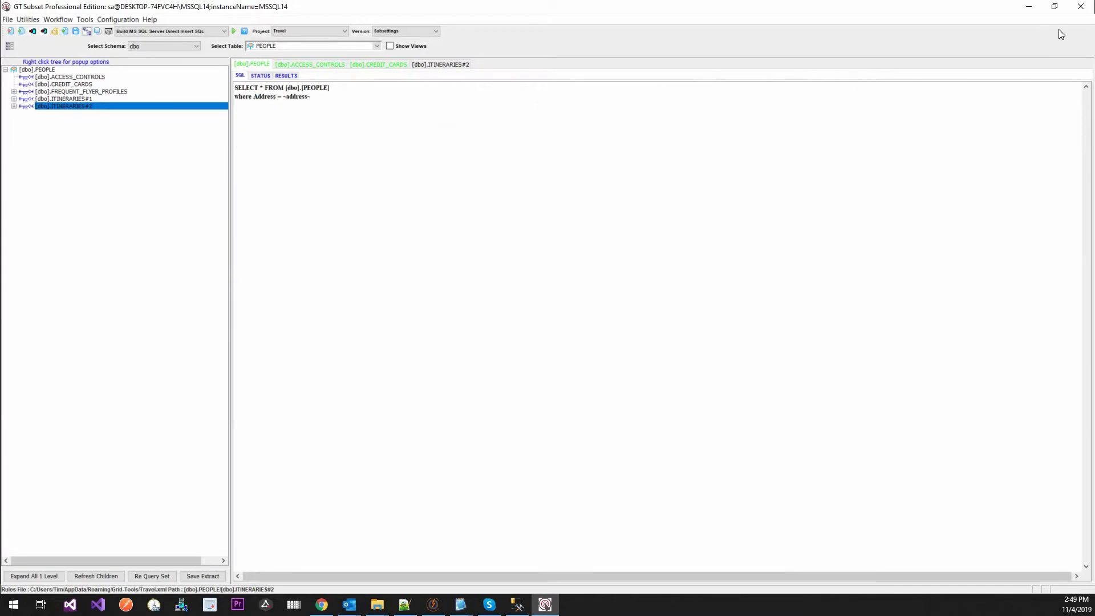
- Exit GT Subset and switch to CA Test Data Manager - Datamaker
{"action": "left_click", "coordinate": [1079, 6]}
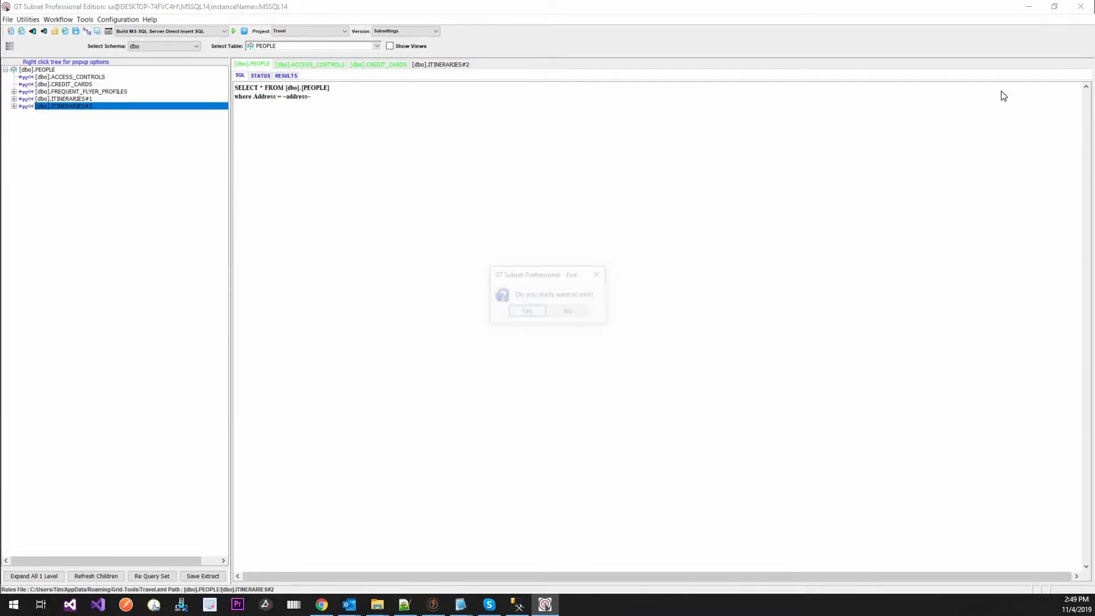
{"action": "left_click", "coordinate": [527, 315]}
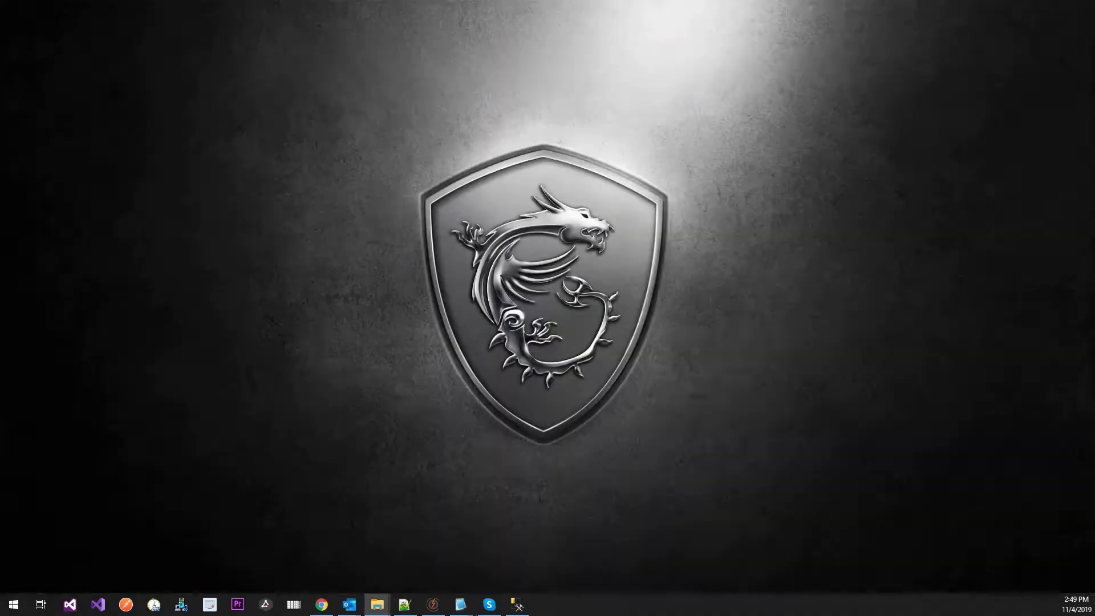
{"action": "left_click", "coordinate": [433, 605]}
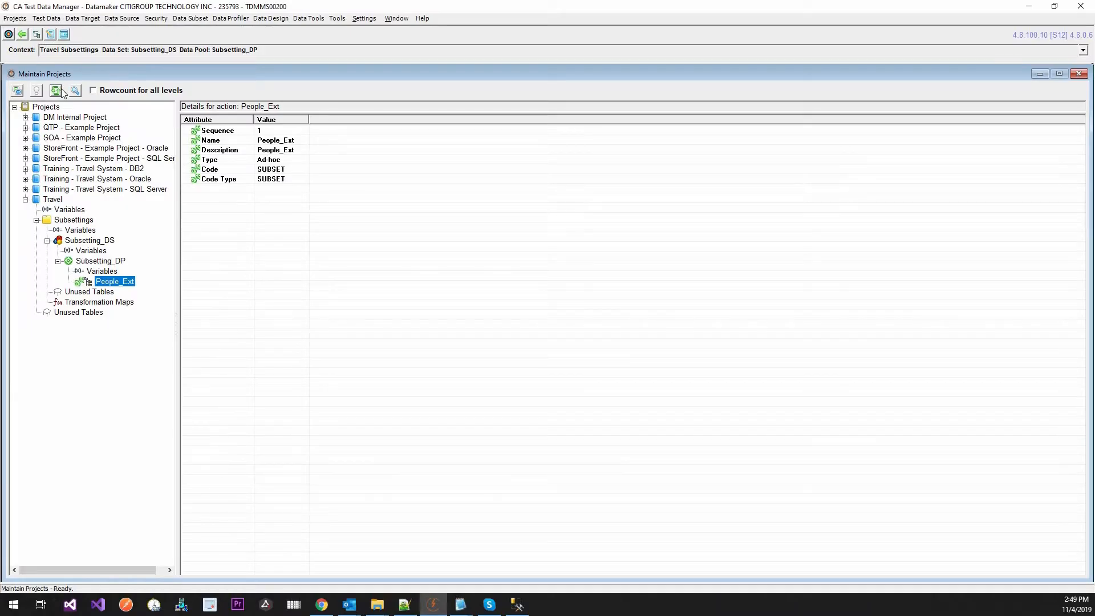
- Refresh the project tree and check the People_Ext action and its parent data pool Subsetting_DP
{"action": "left_click", "coordinate": [55, 90]}
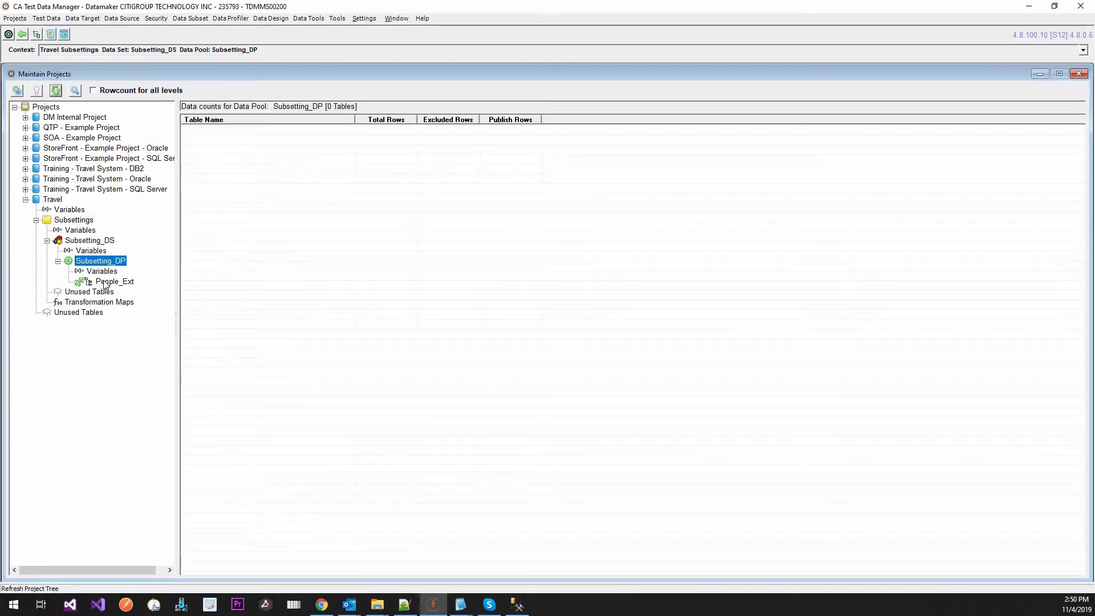
{"action": "left_click", "coordinate": [117, 283]}
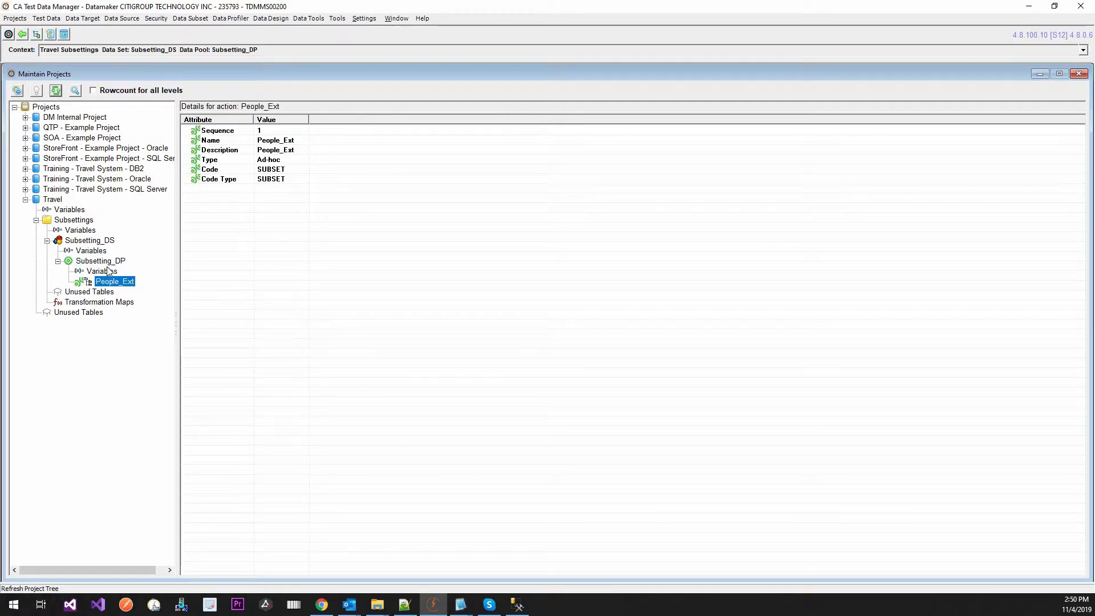
{"action": "right_click", "coordinate": [106, 261]}
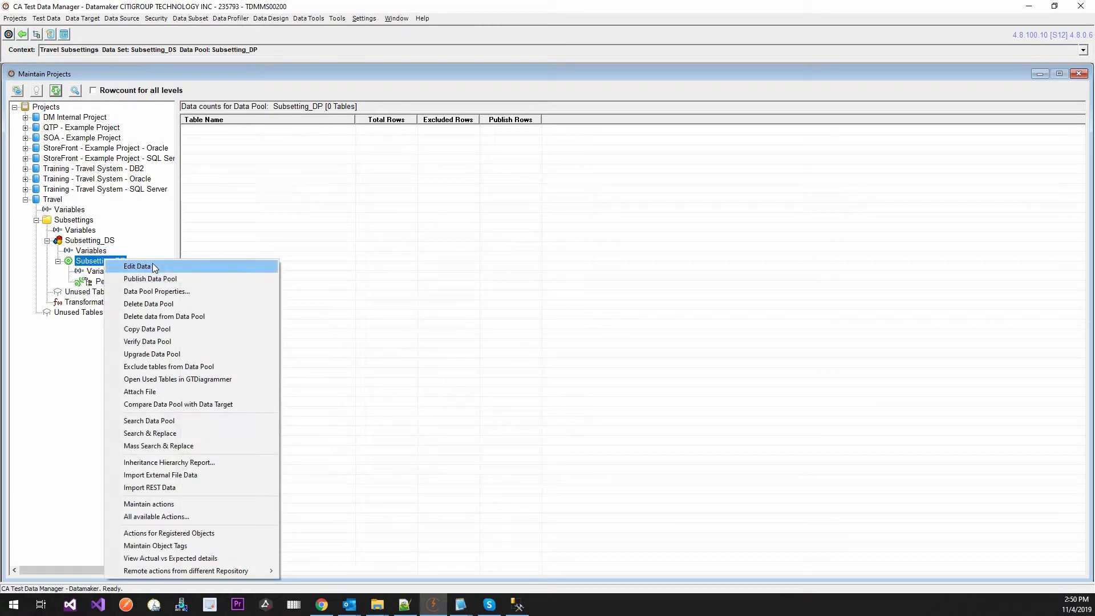
{"action": "left_click", "coordinate": [84, 262]}
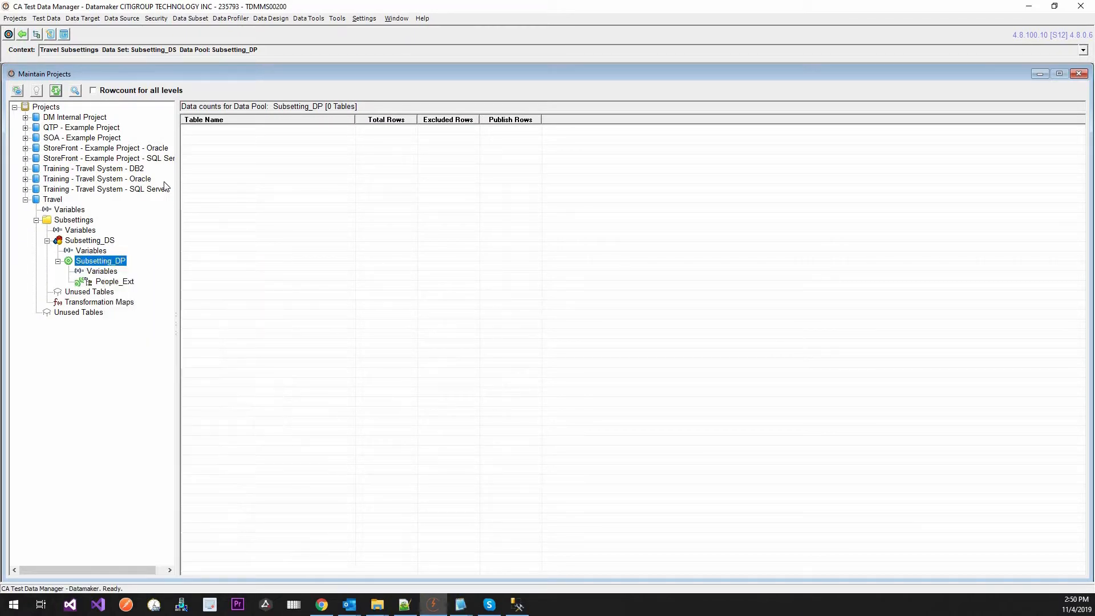
- Turn the data creation assistant setting off and back on
{"action": "left_click", "coordinate": [364, 18]}
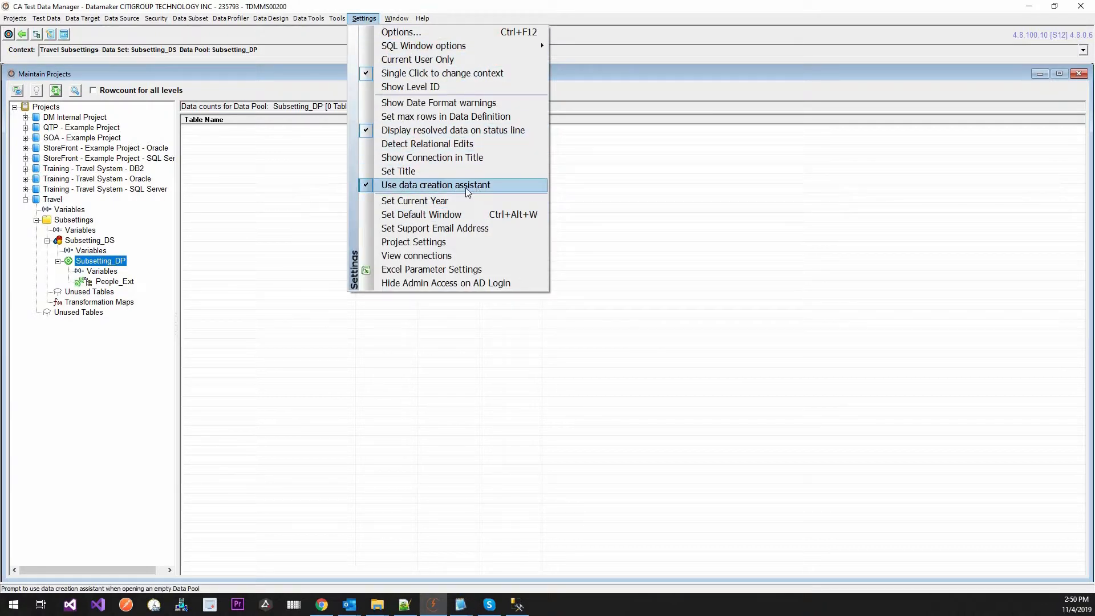
{"action": "left_click", "coordinate": [465, 187]}
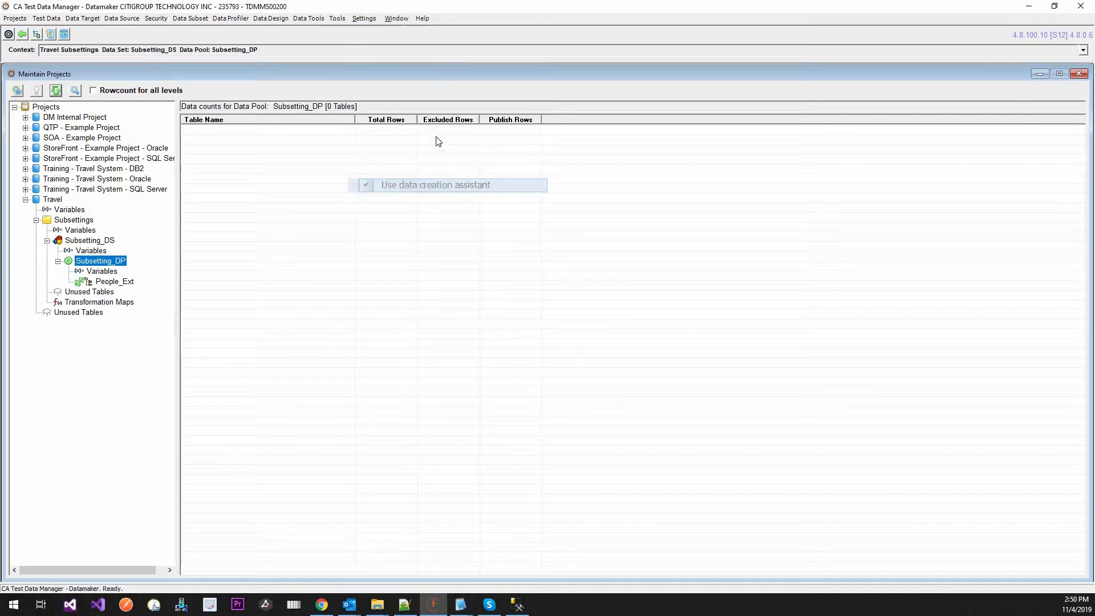
{"action": "left_click", "coordinate": [355, 20]}
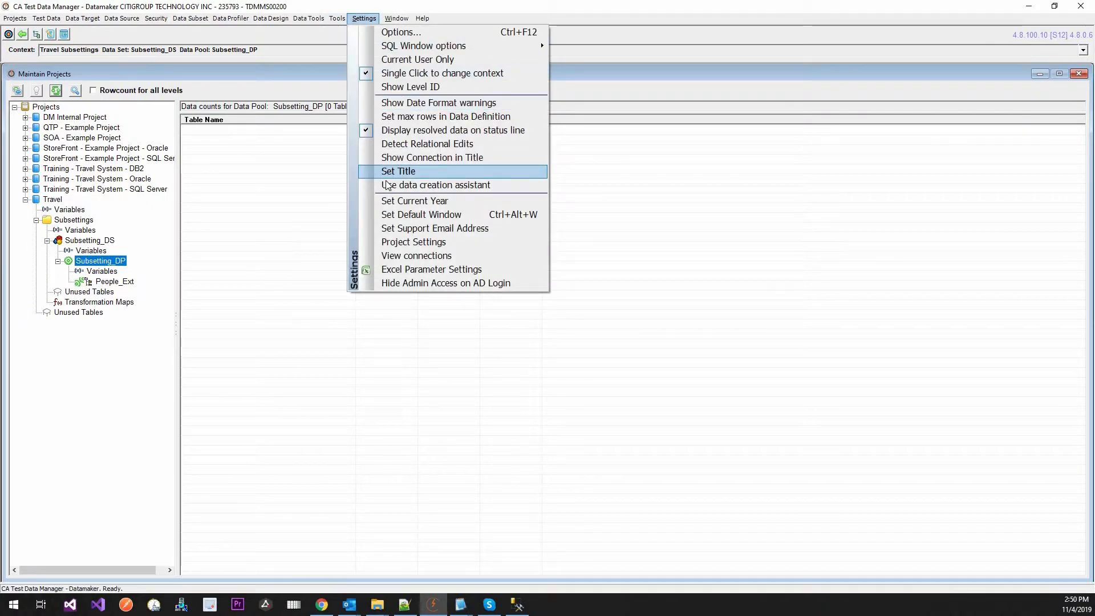
{"action": "left_click", "coordinate": [386, 186]}
- Open the Subsetting_DP data pool for data editing and create its data based on the People_Ext subset, using the Subset Data option
{"action": "right_click", "coordinate": [120, 259]}
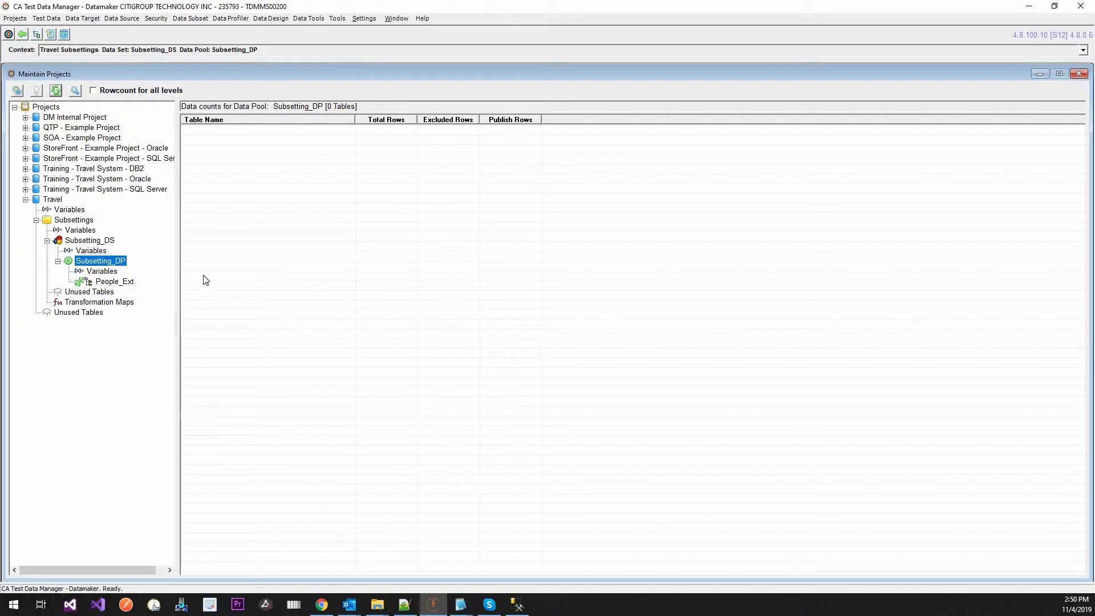
{"action": "left_click", "coordinate": [206, 265]}
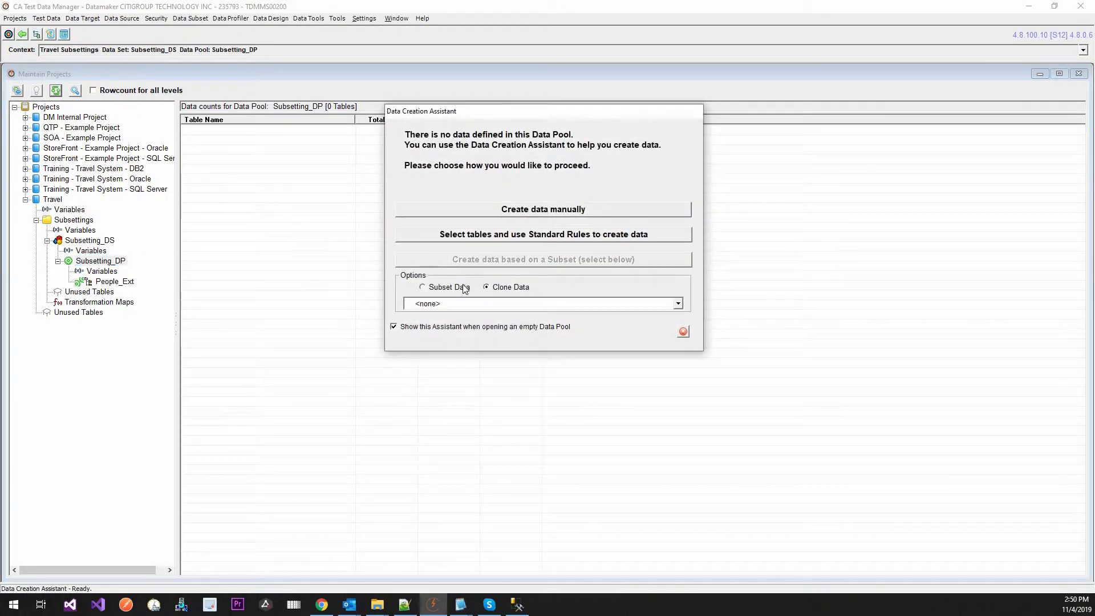
{"action": "left_click", "coordinate": [422, 287]}
{"action": "left_click", "coordinate": [453, 303]}
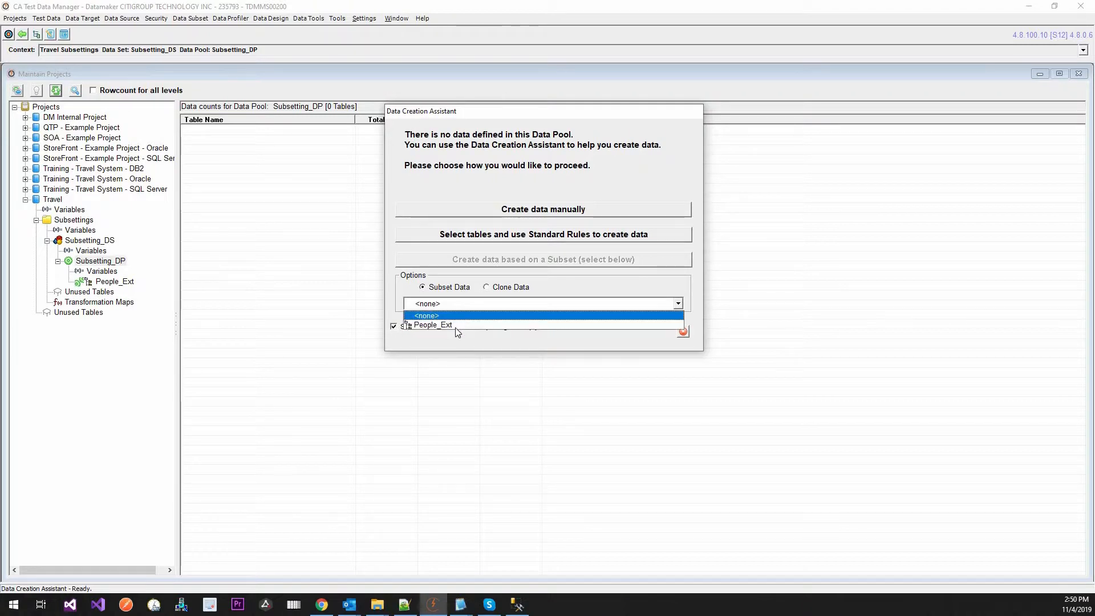
{"action": "left_click", "coordinate": [455, 325]}
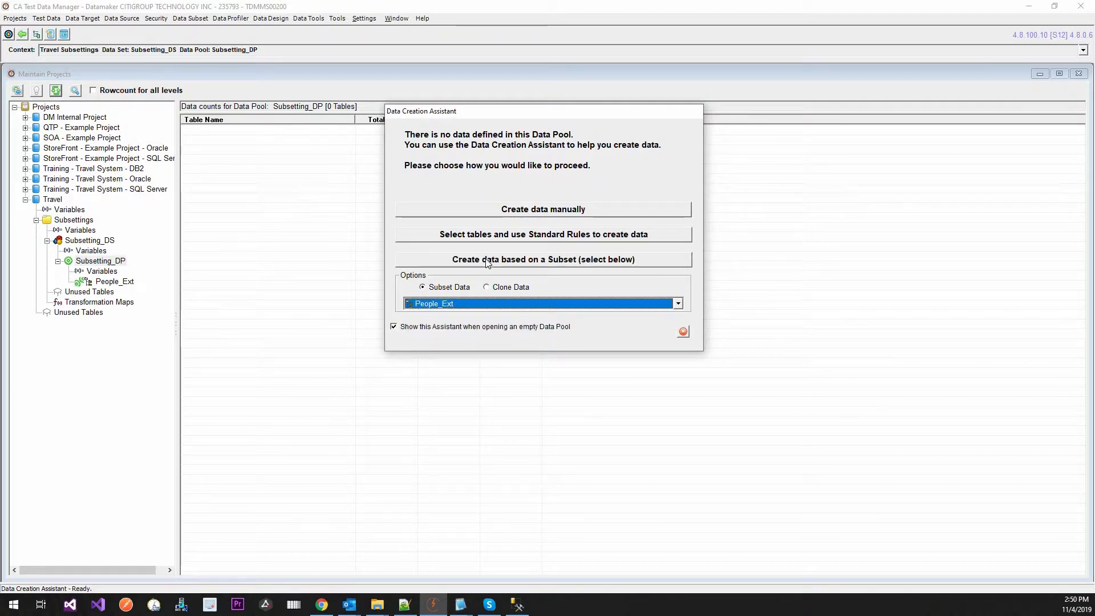
{"action": "left_click", "coordinate": [485, 259]}
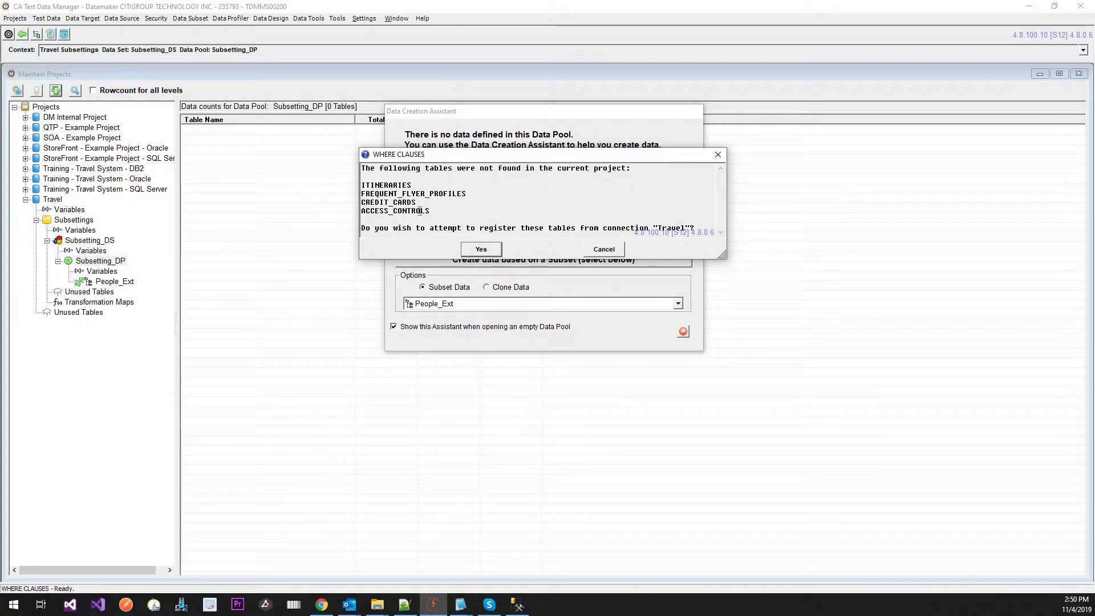
- Register the missing ITINERARIES, FREQUENT_FLYER_PROFILES, CREDIT_CARDS and ACCESS_CONTROLS tables from the Travel connection
{"action": "left_click_drag", "start_coordinate": [430, 211], "coordinate": [361, 185]}
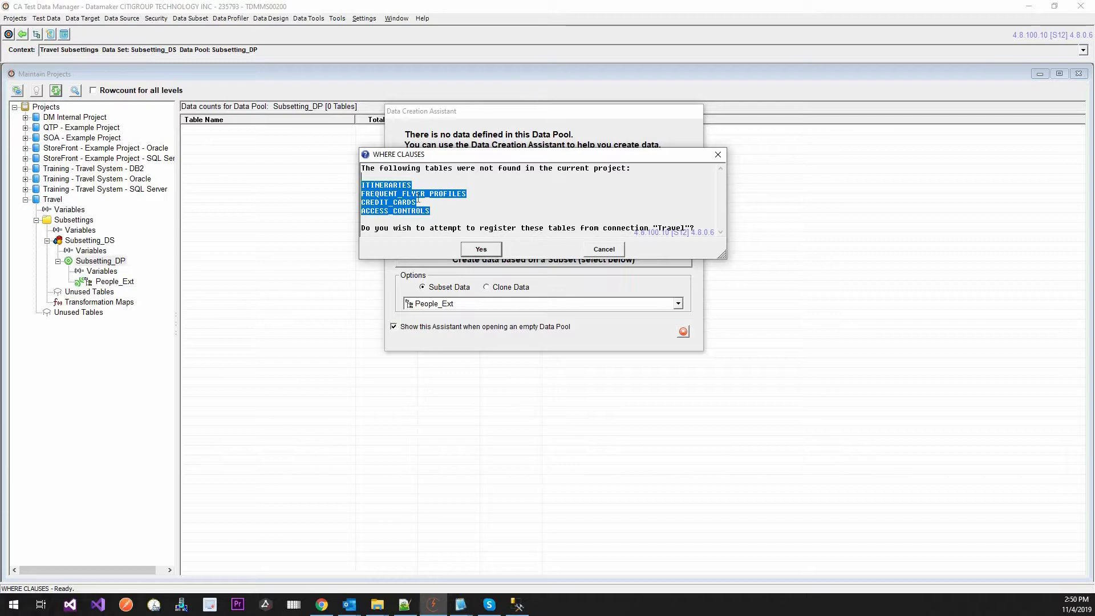
{"action": "left_click", "coordinate": [476, 249]}
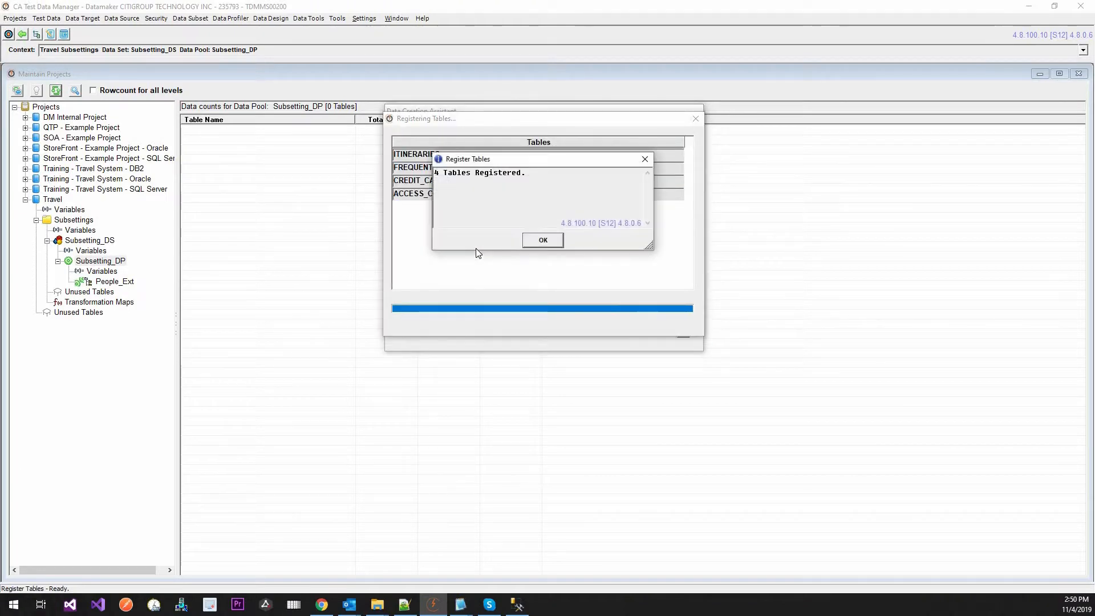
{"action": "left_click", "coordinate": [544, 240]}
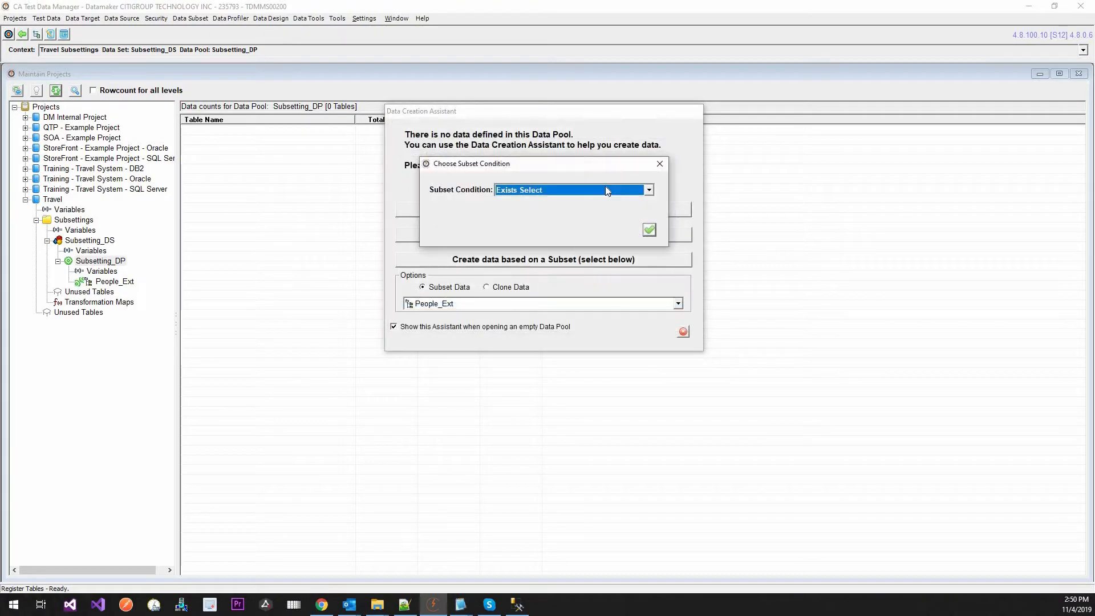
- Choose Exists Select as the subset condition and confirm it
{"action": "left_click", "coordinate": [618, 190]}
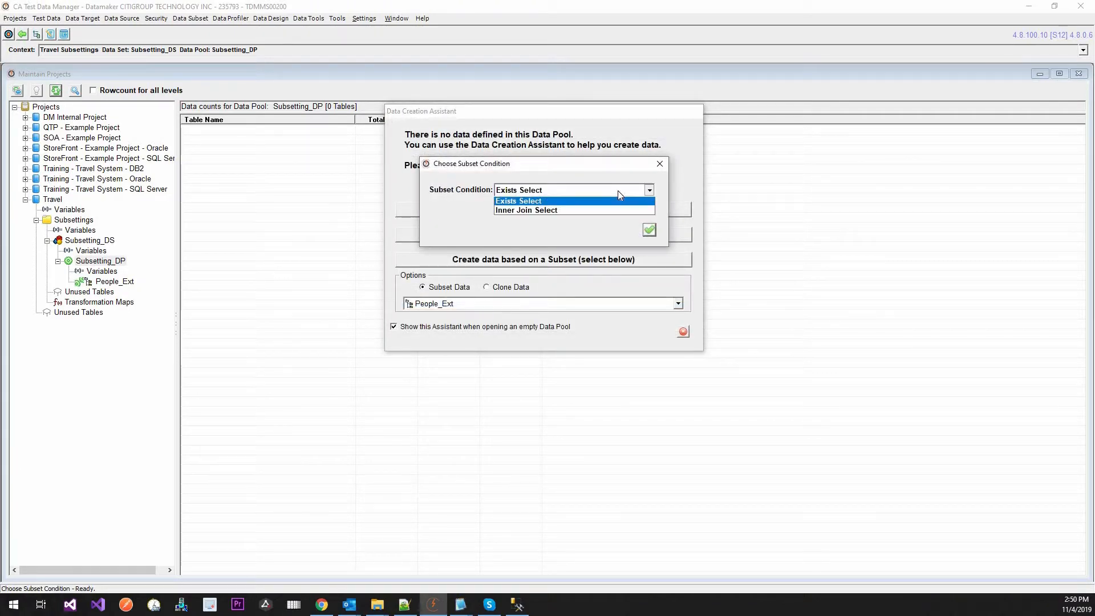
{"action": "left_click", "coordinate": [612, 203]}
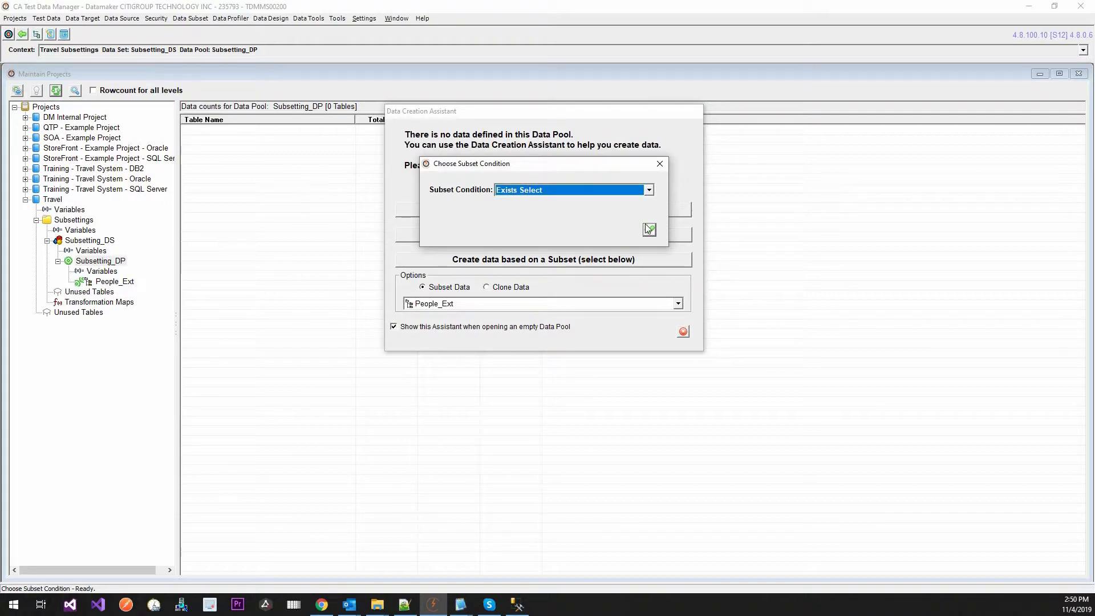
{"action": "left_click", "coordinate": [649, 229]}
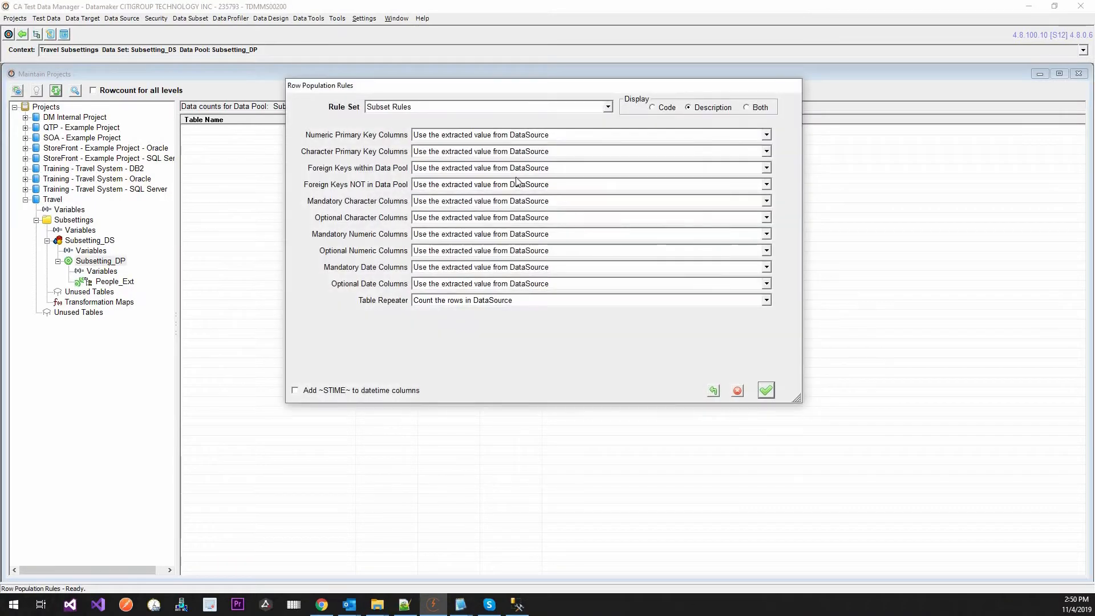
- Review the Subset Rules row population rules as code, switch back to descriptions and accept the rules
{"action": "left_click", "coordinate": [667, 108]}
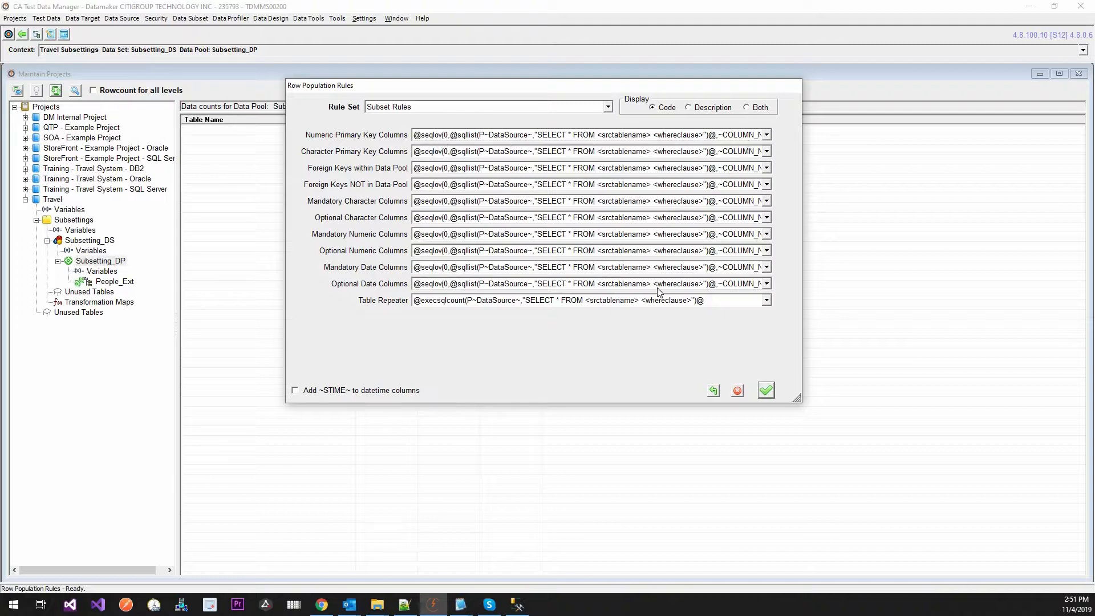
{"action": "left_click", "coordinate": [707, 110]}
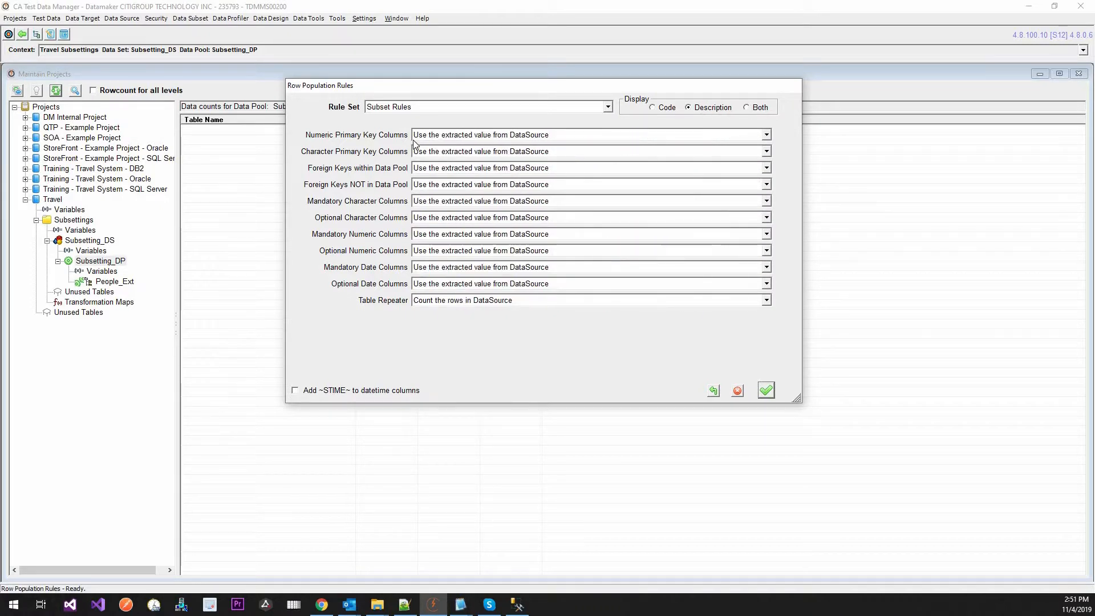
{"action": "left_click", "coordinate": [766, 391]}
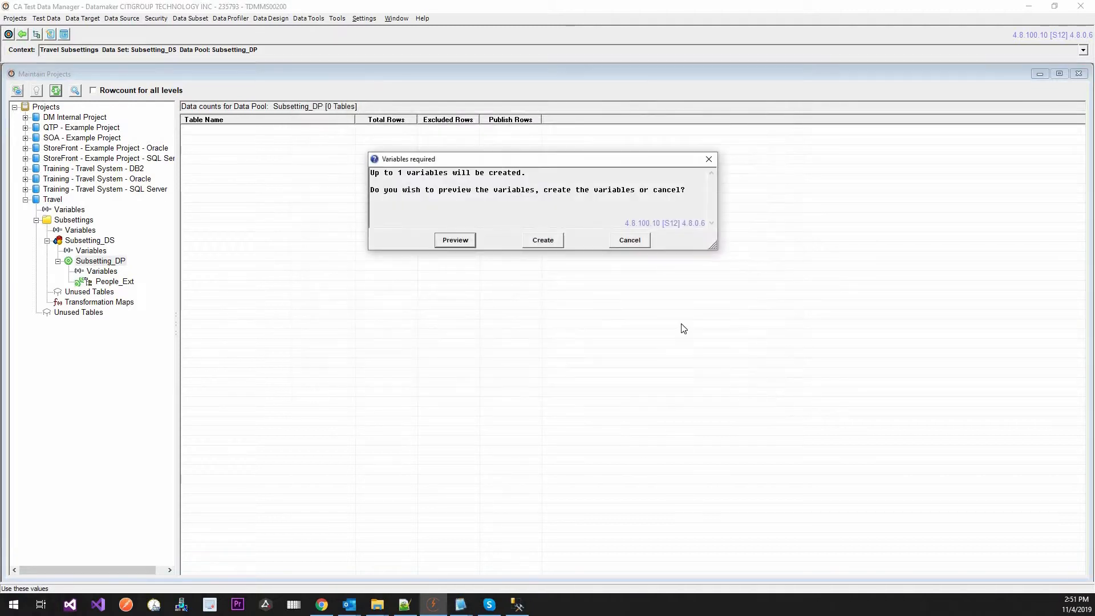
- Create the required variable for the data pool and choose to create the missing address substitution at project level
{"action": "double_click", "coordinate": [502, 196]}
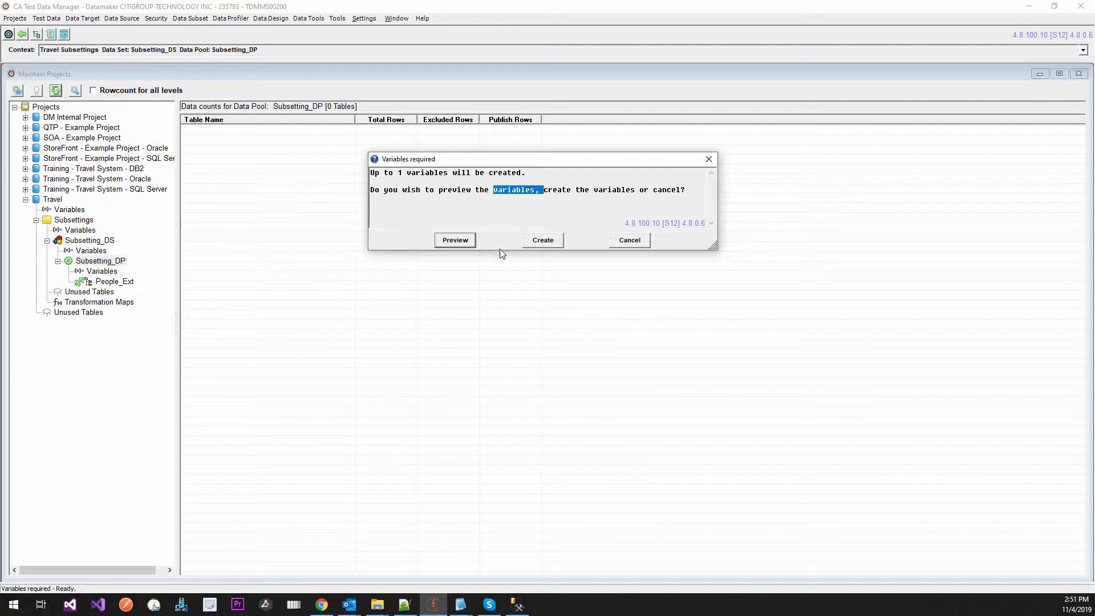
{"action": "left_click", "coordinate": [537, 241]}
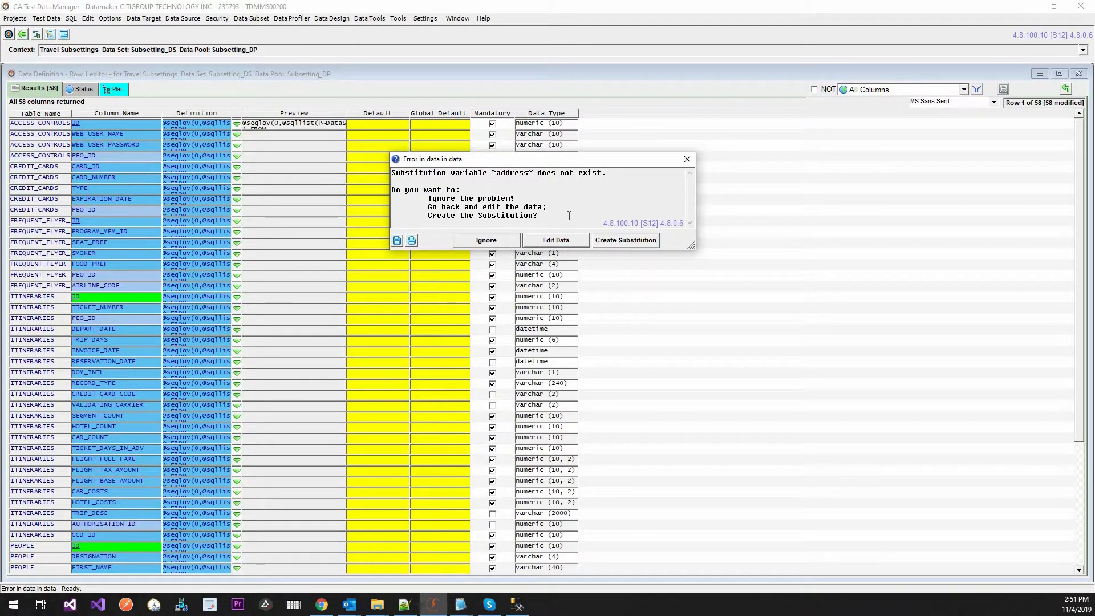
{"action": "left_click", "coordinate": [608, 240]}
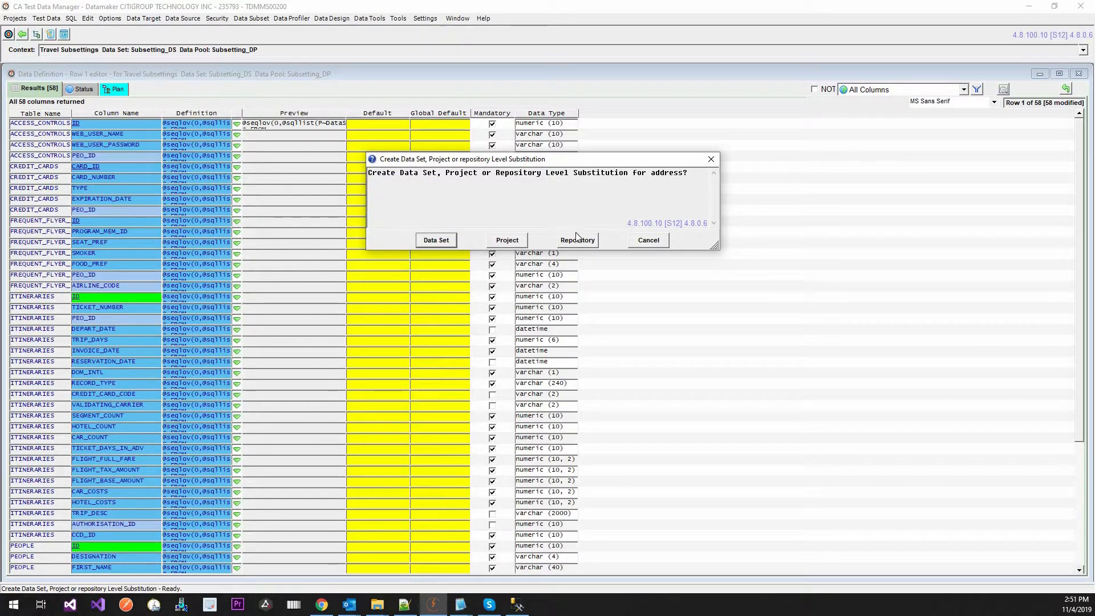
{"action": "left_click", "coordinate": [507, 240]}
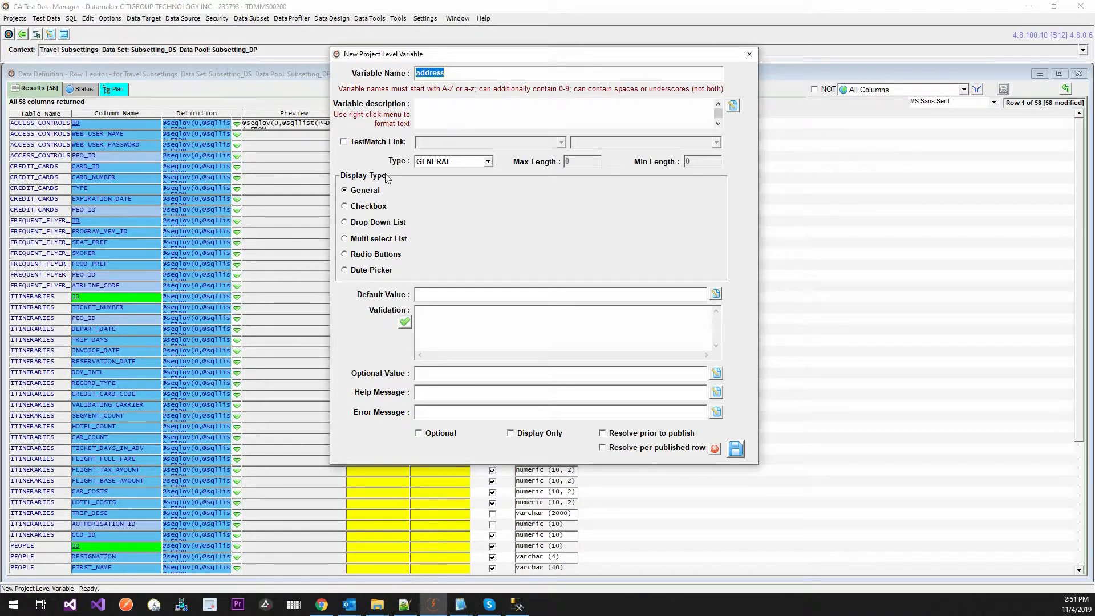
{"action": "left_click", "coordinate": [470, 314]}
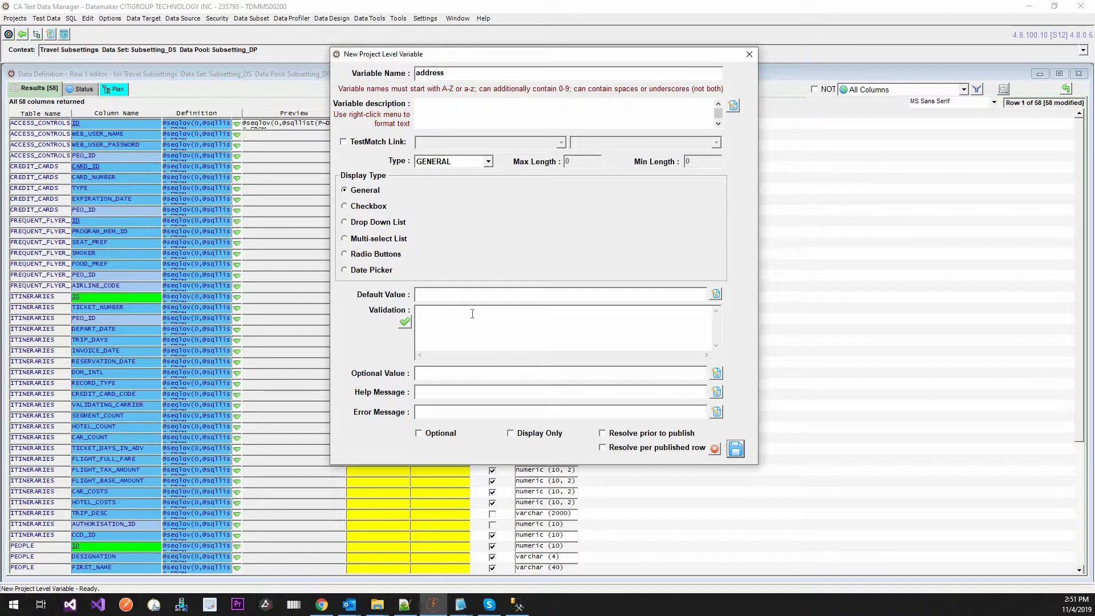
{"action": "type", "text": "'People_Ext"}
{"action": "key", "text": "BackSpace"}
{"action": "key", "text": "BackSpace"}
{"action": "key", "text": "BackSpace"}
{"action": "key", "text": "BackSpace"}
{"action": "key", "text": "BackSpace"}
{"action": "key", "text": "BackSpace"}
{"action": "key", "text": "BackSpace"}
{"action": "key", "text": "BackSpace"}
{"action": "key", "text": "BackSpace"}
{"action": "key", "text": "BackSpace"}
- Copy the text 'Unknown at this Time', including its quotes, from Notepad2 and paste it as the address variable's default value in Datamaker
{"action": "left_click", "coordinate": [460, 604]}
{"action": "left_click", "coordinate": [644, 556]}
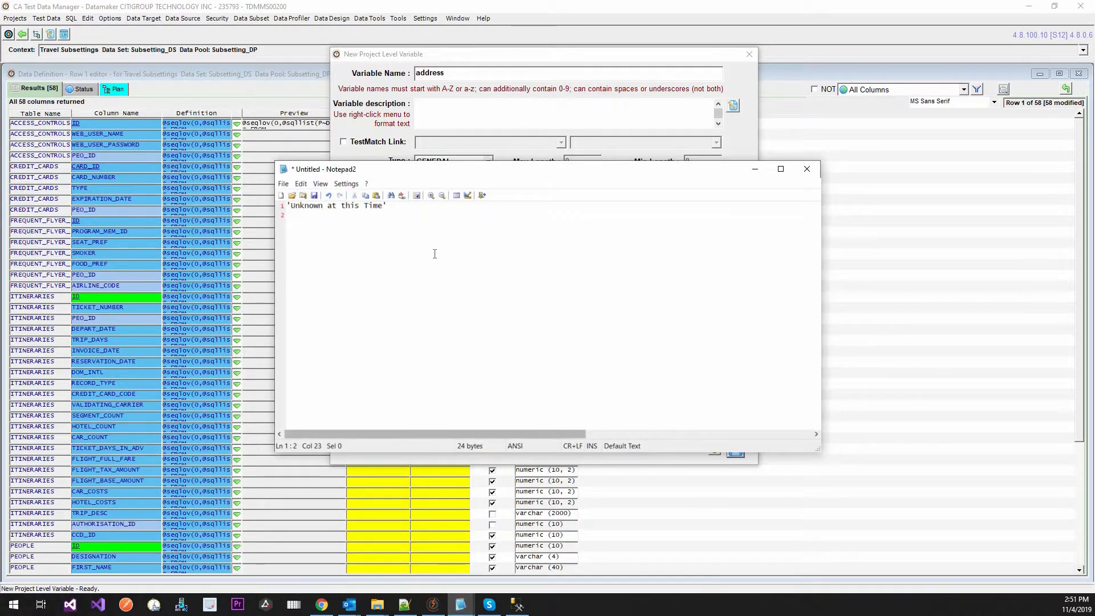
{"action": "key", "text": "ctrl+a"}
{"action": "left_click", "coordinate": [404, 244]}
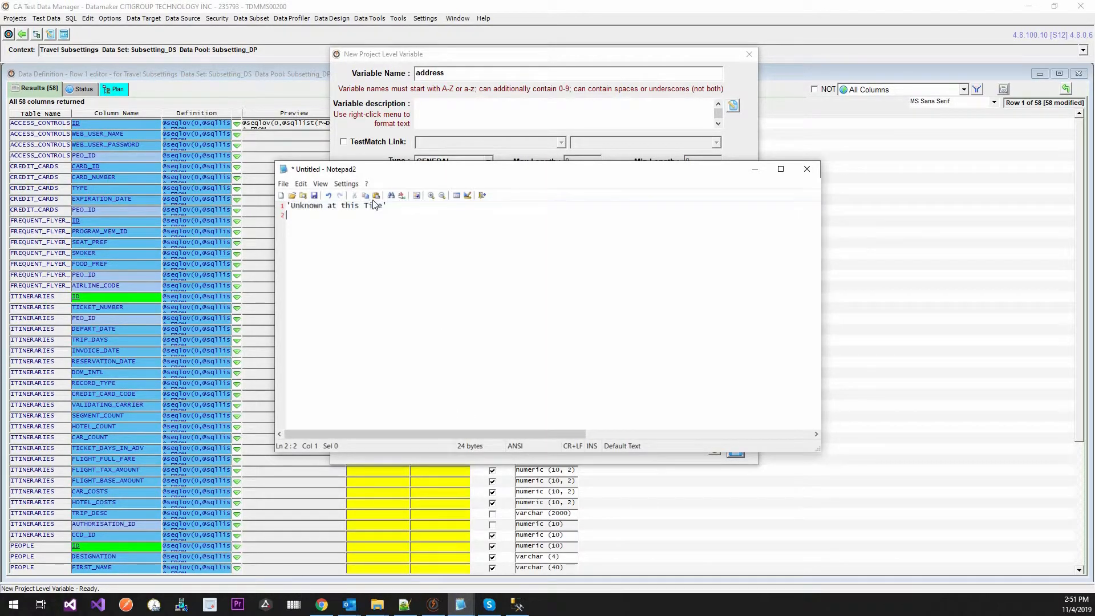
{"action": "left_click_drag", "start_coordinate": [387, 205], "coordinate": [286, 205]}
{"action": "key", "text": "ctrl+c"}
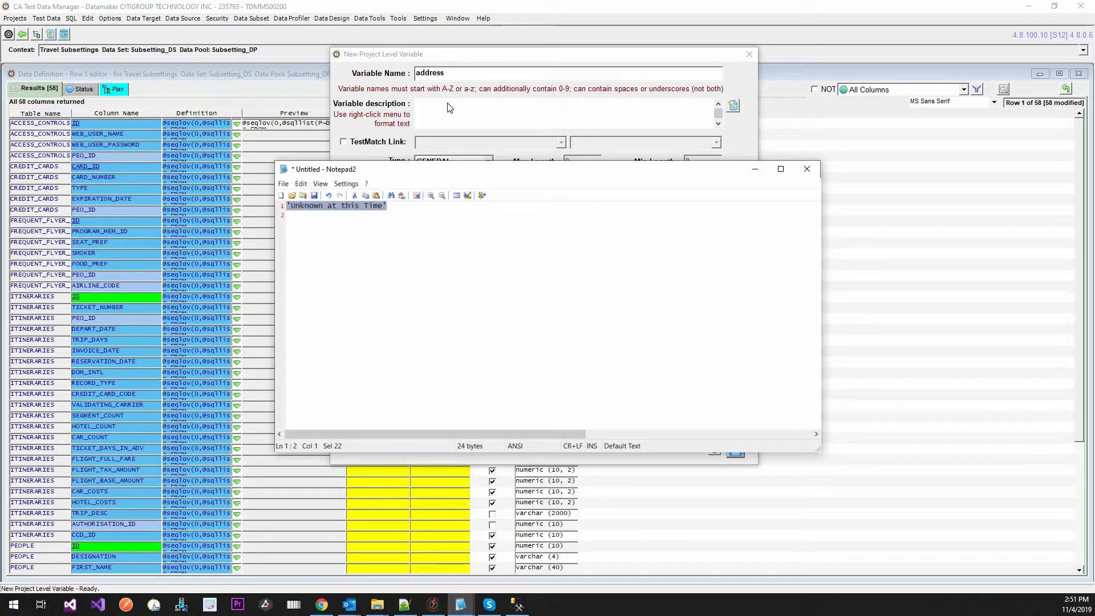
{"action": "left_click", "coordinate": [476, 57]}
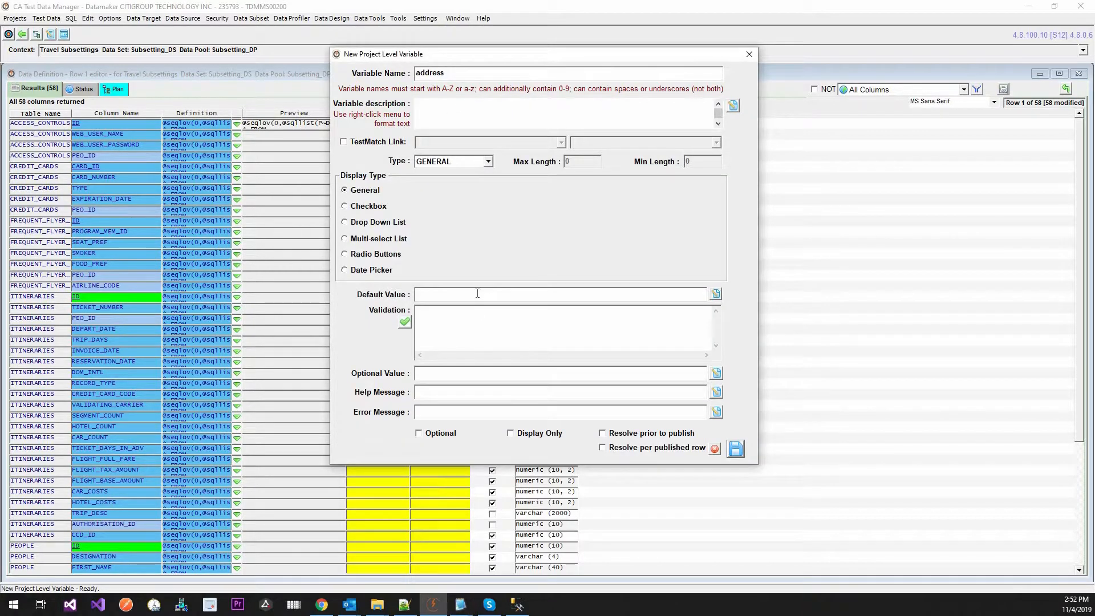
{"action": "key", "text": "ctrl+v"}
- Set the variable's description to address, copied from its name, and save the project-level variable
{"action": "left_click", "coordinate": [736, 448]}
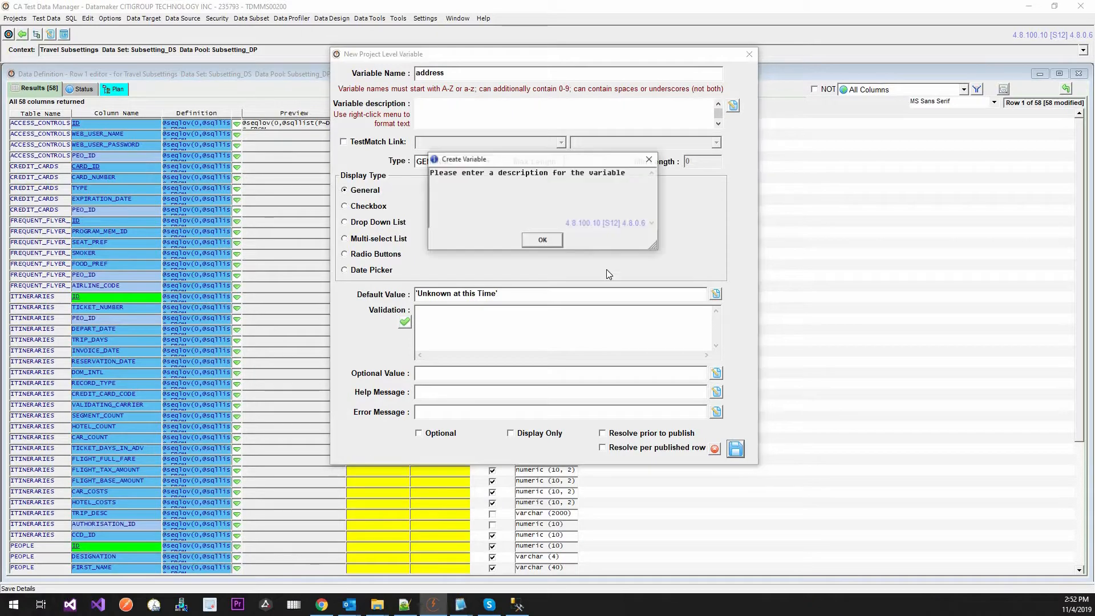
{"action": "left_click", "coordinate": [553, 241]}
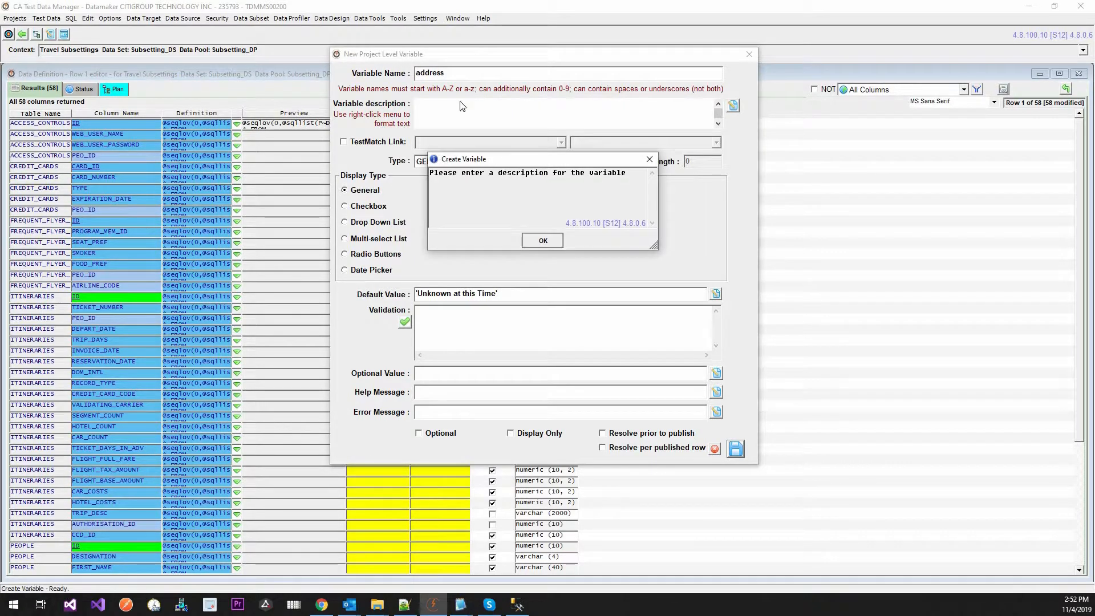
{"action": "double_click", "coordinate": [424, 73]}
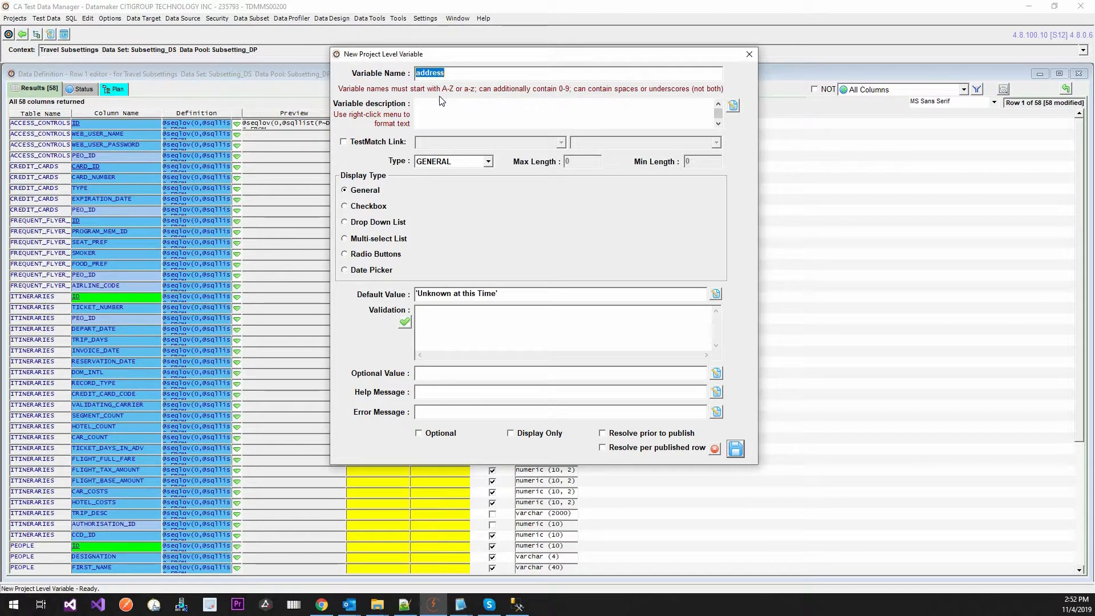
{"action": "key", "text": "ctrl+c"}
{"action": "left_click", "coordinate": [459, 109]}
{"action": "key", "text": "ctrl+v"}
{"action": "key", "text": "ctrl+v"}
{"action": "key", "text": "BackSpace"}
{"action": "key", "text": "BackSpace"}
{"action": "key", "text": "BackSpace"}
{"action": "key", "text": "BackSpace"}
{"action": "key", "text": "BackSpace"}
{"action": "key", "text": "BackSpace"}
{"action": "left_click", "coordinate": [735, 451]}
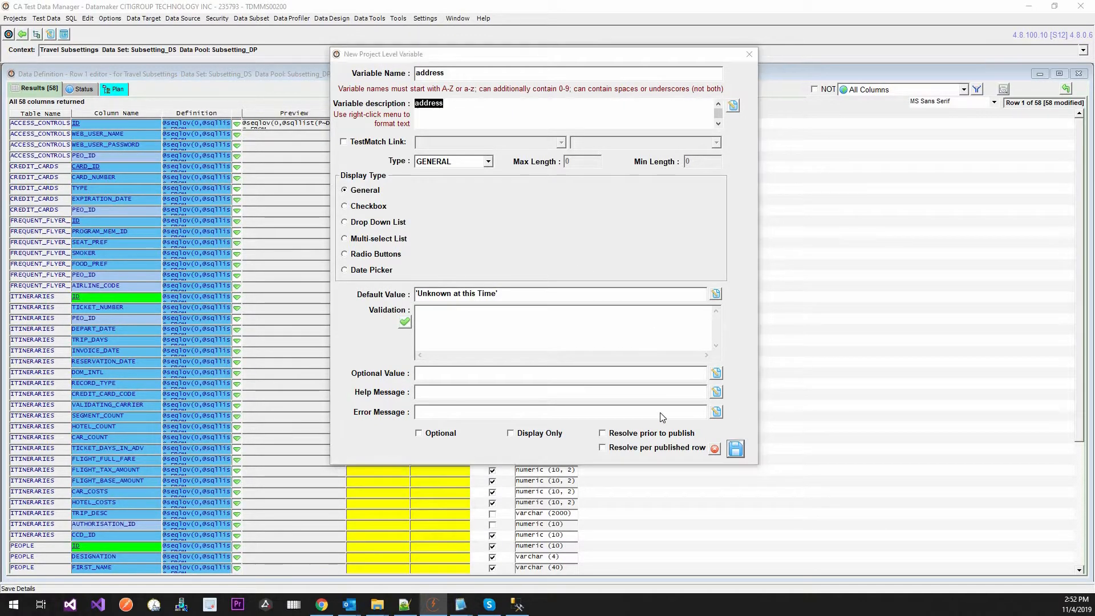
{"action": "left_click", "coordinate": [539, 239]}
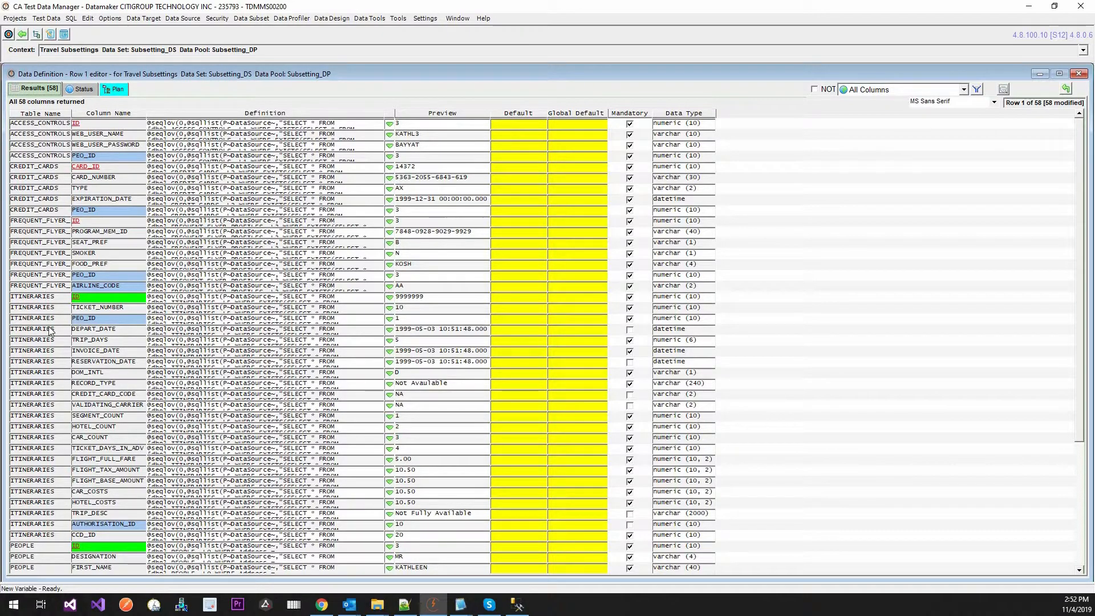
- Examine the generated column definitions and previews, filtering by SSN Columns and by Email Columns and clearing each filter
{"action": "scroll", "coordinate": [51, 330], "scroll_direction": "down", "scroll_amount": 5}
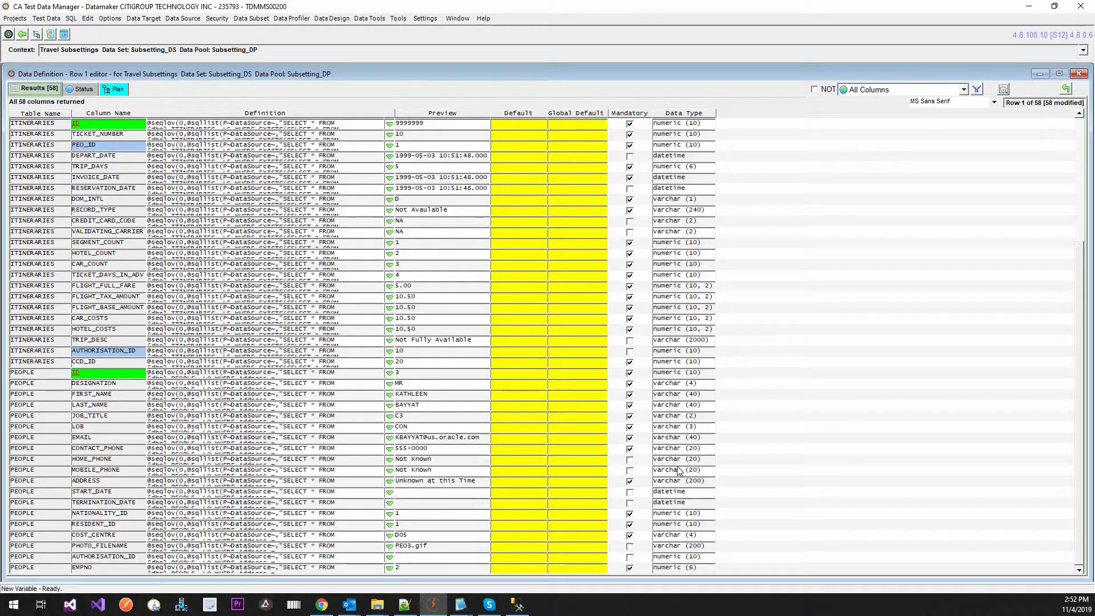
{"action": "left_click", "coordinate": [963, 90]}
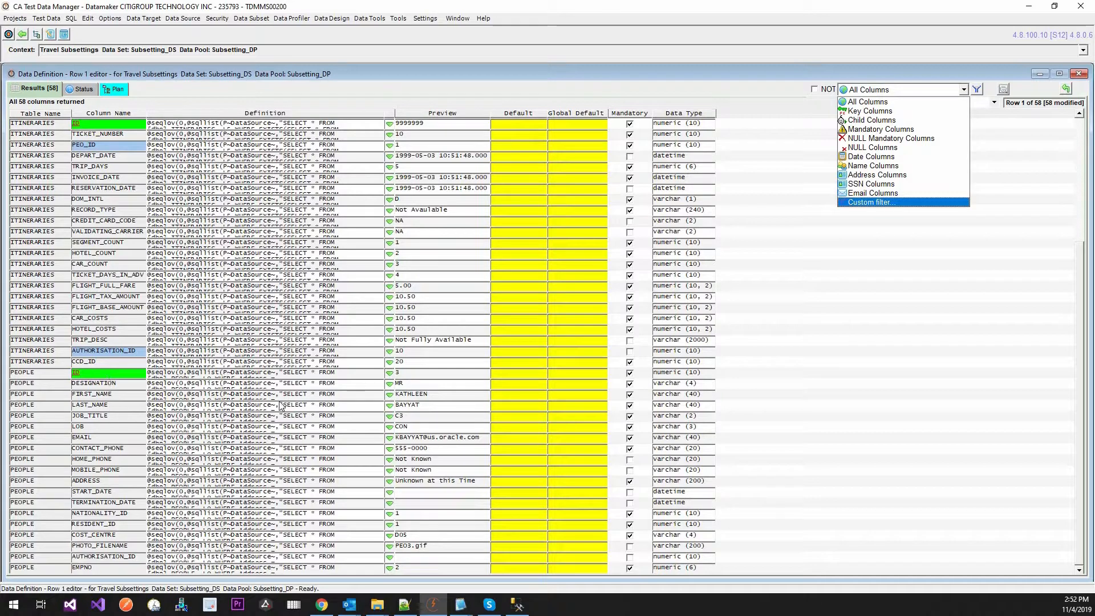
{"action": "left_click", "coordinate": [906, 184]}
{"action": "left_click", "coordinate": [976, 89]}
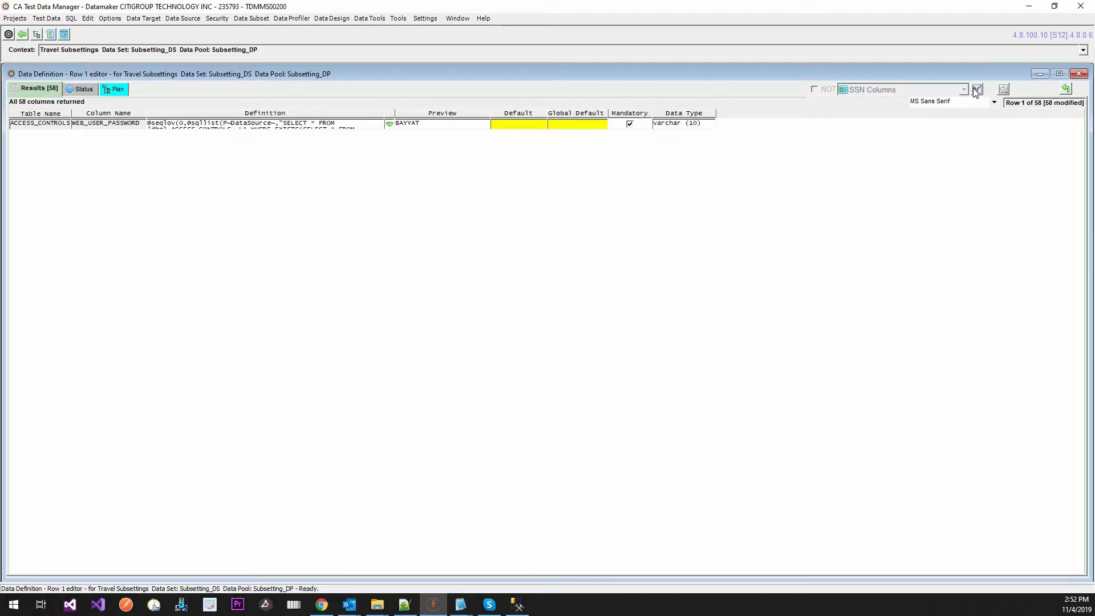
{"action": "left_click", "coordinate": [976, 89]}
{"action": "left_click", "coordinate": [963, 90]}
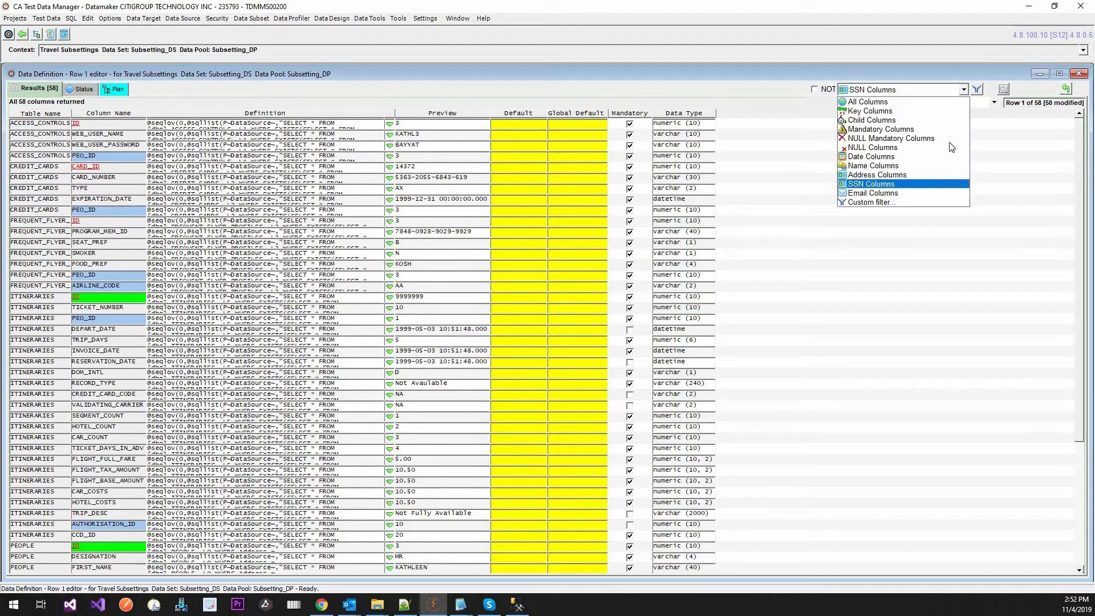
{"action": "left_click", "coordinate": [941, 193]}
{"action": "left_click", "coordinate": [977, 90]}
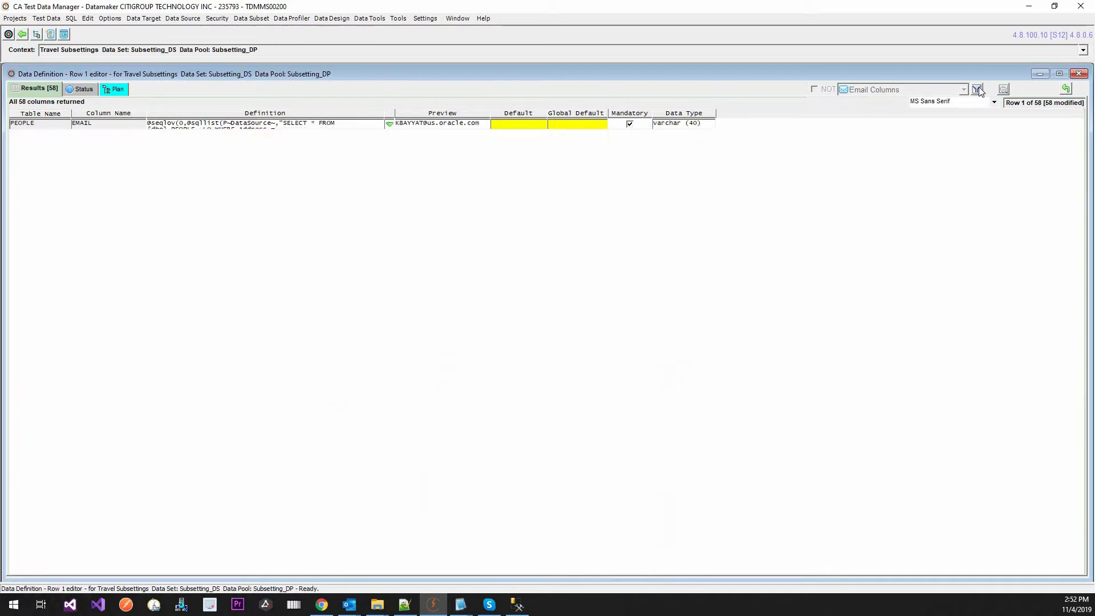
{"action": "left_click", "coordinate": [977, 89]}
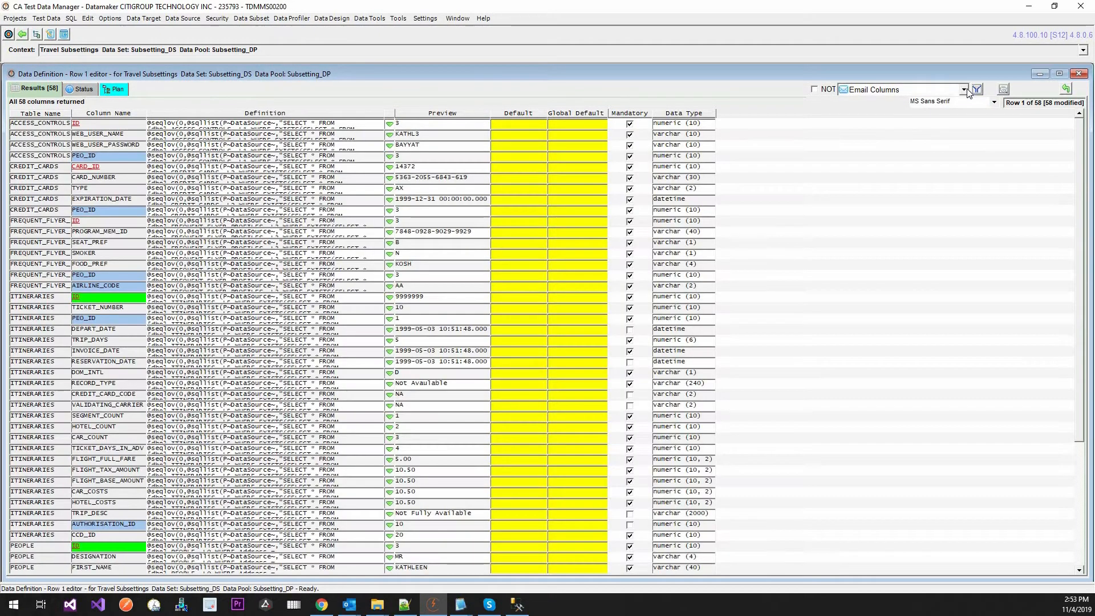
- Filter the definitions to Name Columns and clear the expression of the PEOPLE table's FIRST_NAME column
{"action": "left_click", "coordinate": [963, 89]}
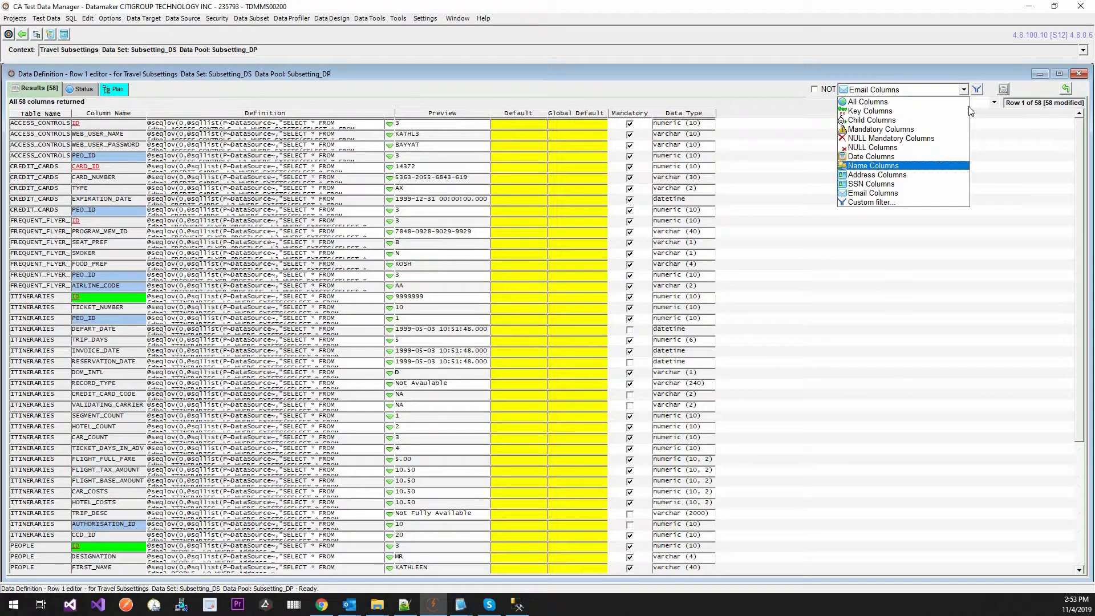
{"action": "left_click", "coordinate": [938, 165]}
{"action": "left_click", "coordinate": [977, 90]}
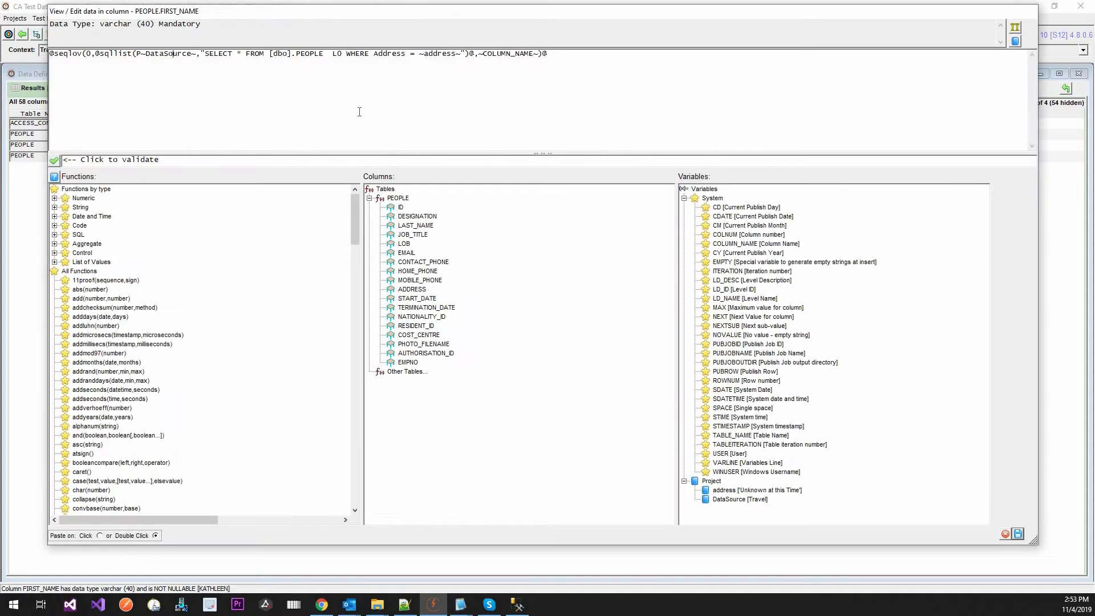
{"action": "key", "text": "ctrl+a"}
{"action": "key", "text": "Delete"}
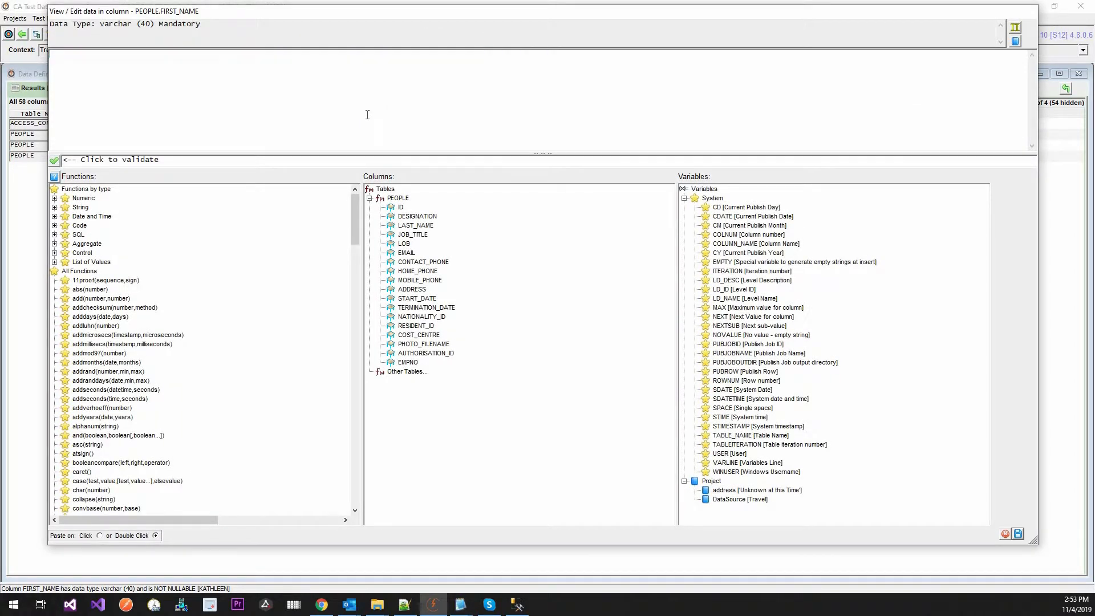
{"action": "double_click", "coordinate": [96, 263]}
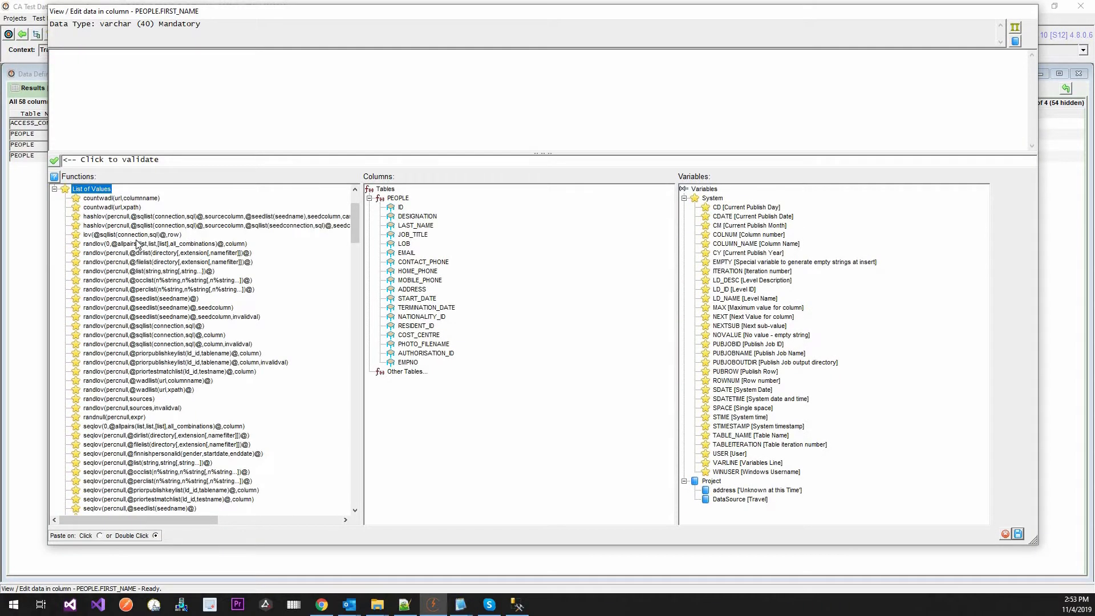
{"action": "scroll", "coordinate": [164, 318], "scroll_direction": "down", "scroll_amount": 2}
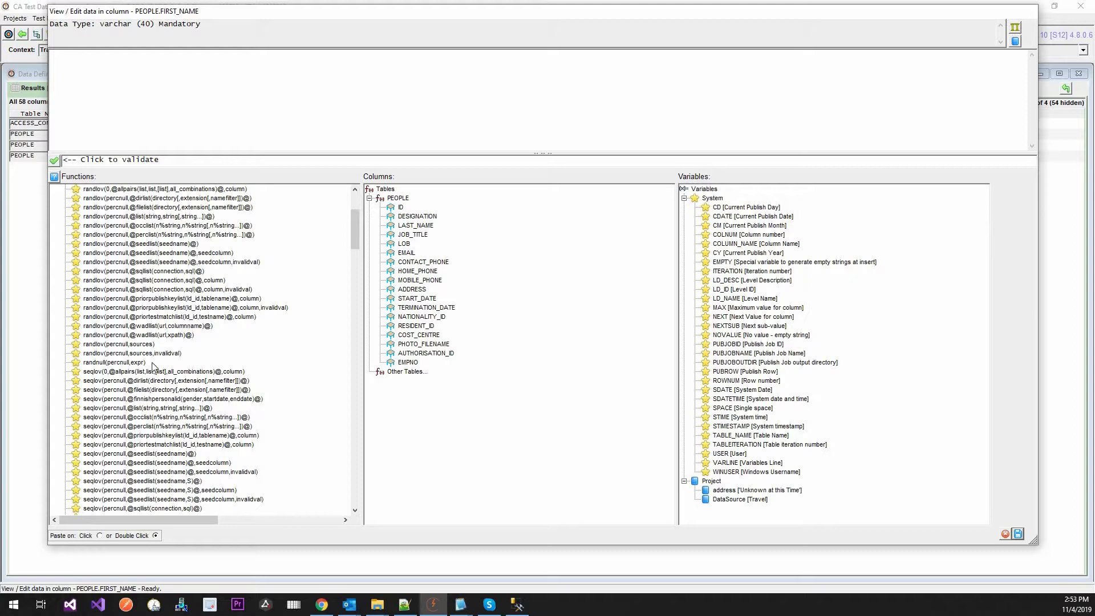
{"action": "double_click", "coordinate": [180, 244]}
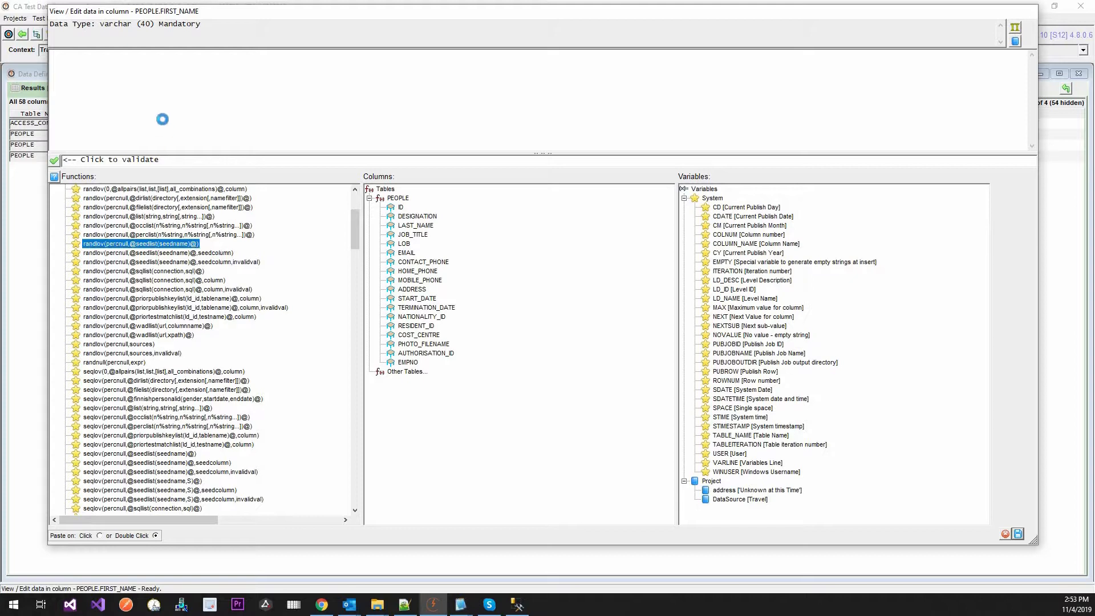
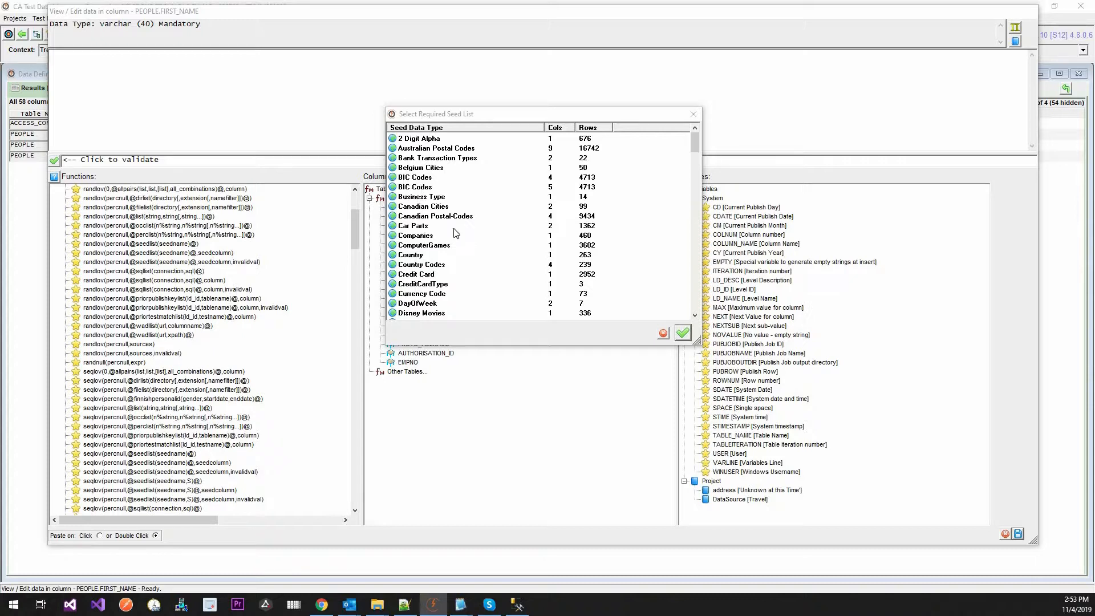
{"action": "scroll", "coordinate": [461, 282], "scroll_direction": "down", "scroll_amount": 2}
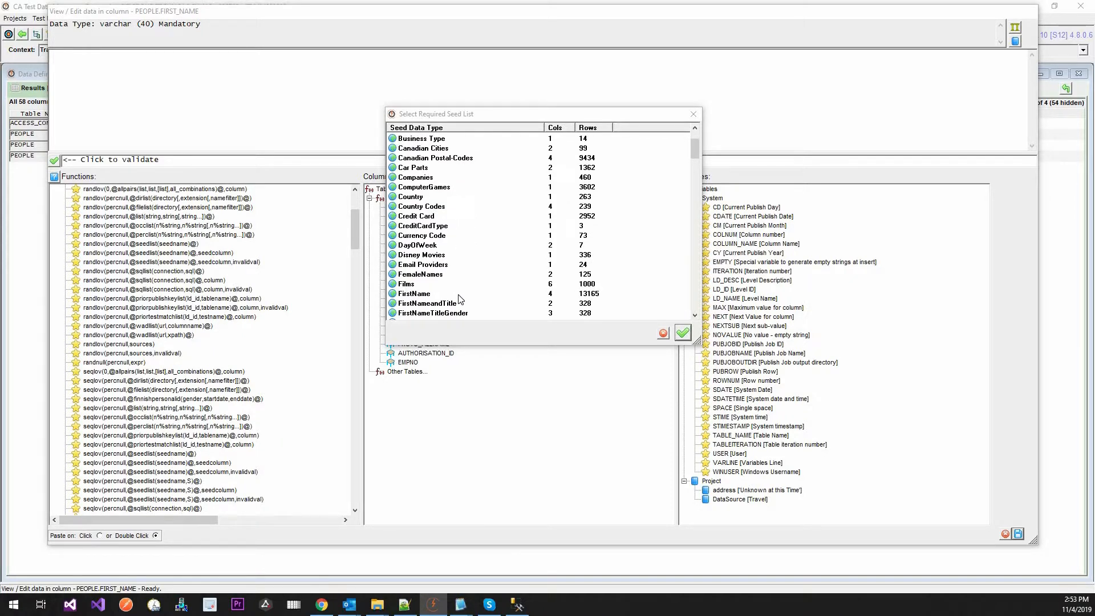
{"action": "left_click", "coordinate": [458, 295]}
{"action": "left_click", "coordinate": [681, 334]}
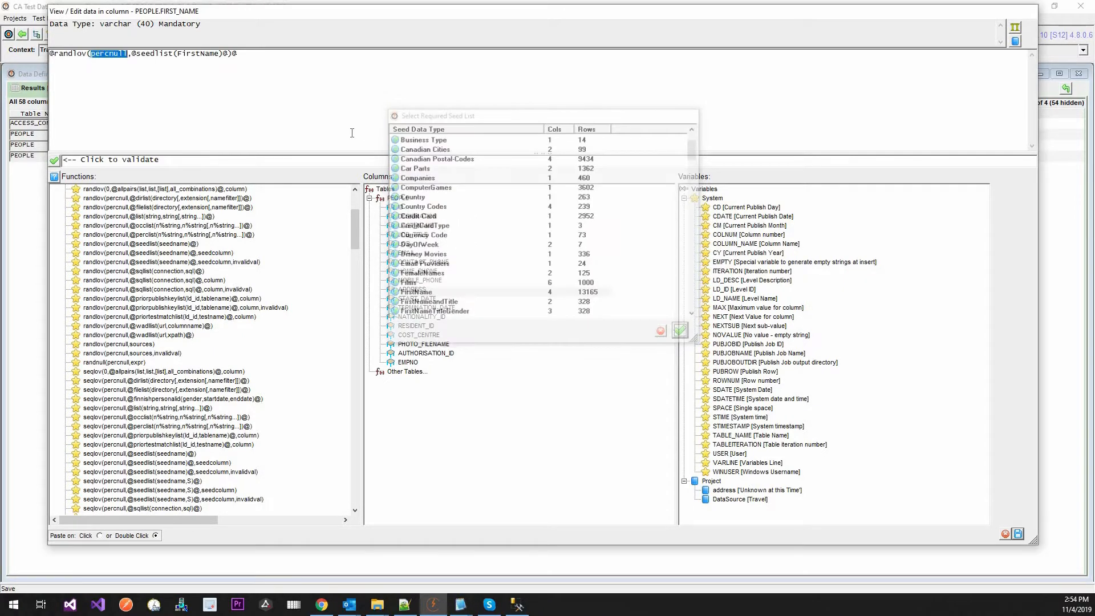
- Replace percnull with 0 in the FIRST_NAME expression, validate it and save the column definition
{"action": "left_click", "coordinate": [127, 57]}
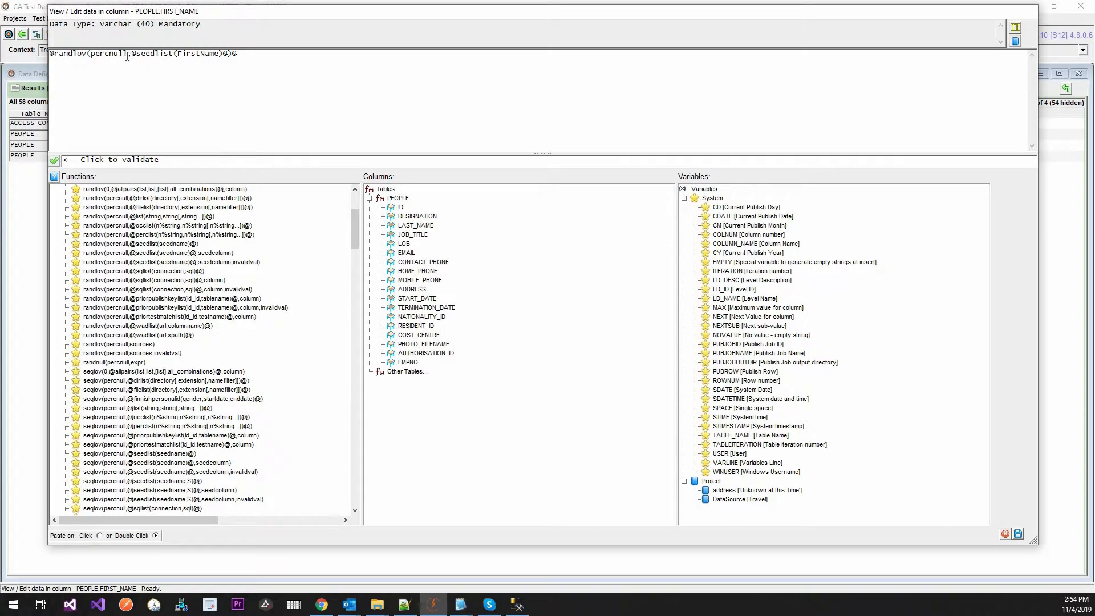
{"action": "key", "text": "shift+Left"}
{"action": "key", "text": "shift+Left"}
{"action": "key", "text": "shift+Left"}
{"action": "key", "text": "shift+Left"}
{"action": "key", "text": "shift+Left"}
{"action": "key", "text": "shift+Left"}
{"action": "key", "text": "shift+Left"}
{"action": "key", "text": "shift+Left"}
{"action": "type", "text": "0"}
{"action": "left_click", "coordinate": [54, 161]}
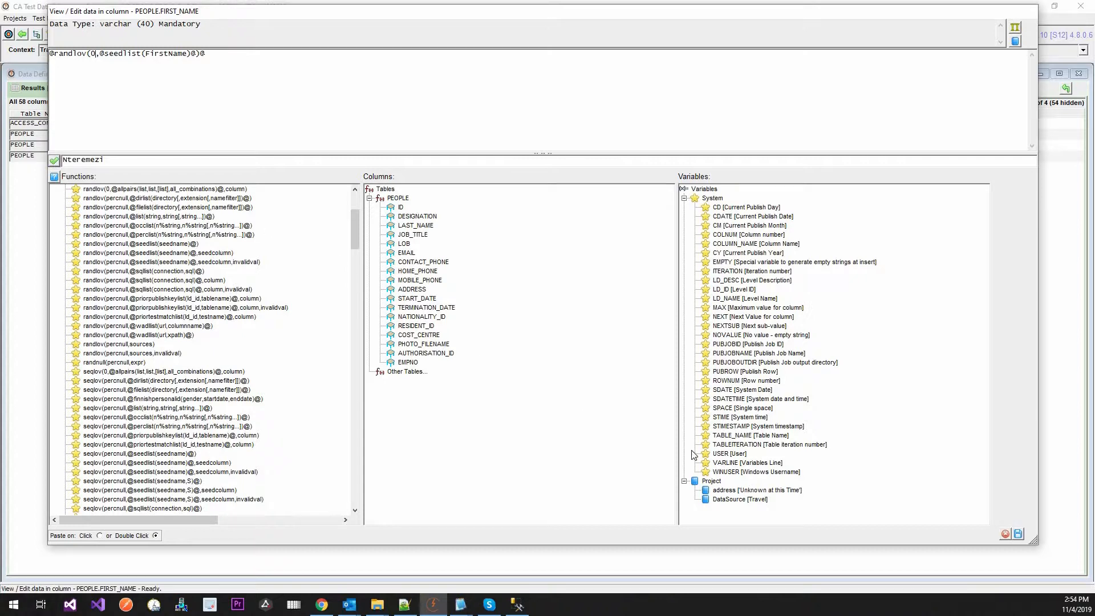
{"action": "left_click", "coordinate": [1018, 534]}
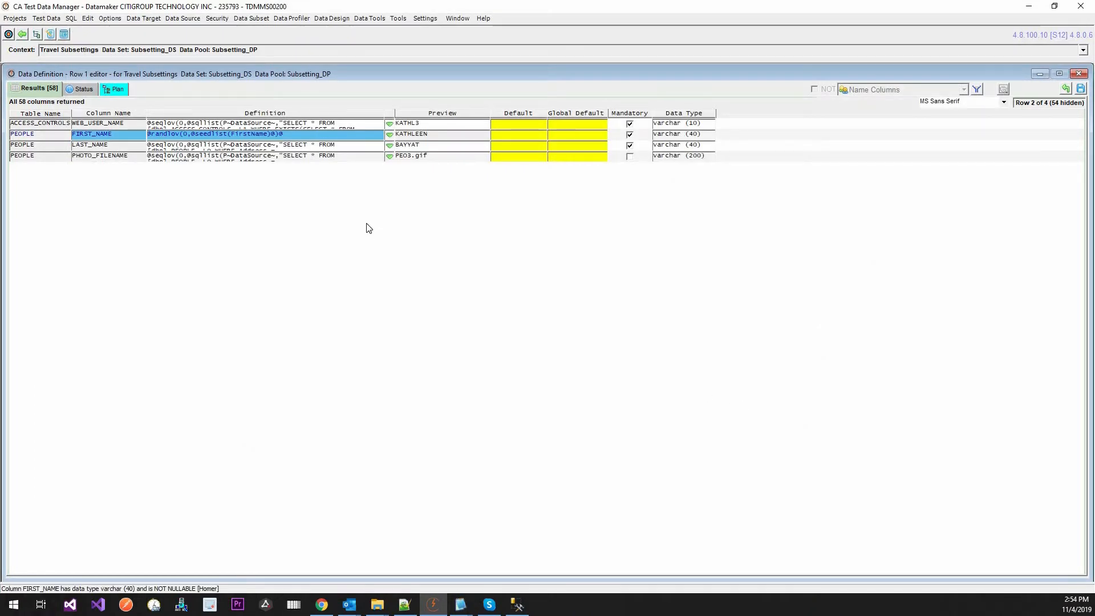
- Open the definition of the PEOPLE table's LAST_NAME column and clear its expression
{"action": "double_click", "coordinate": [337, 147]}
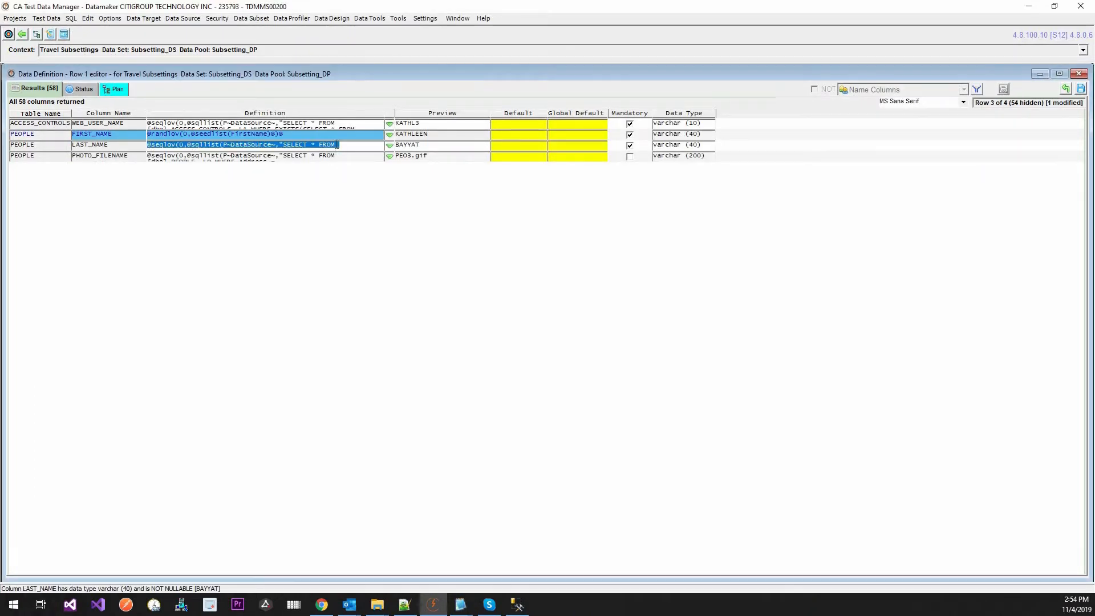
{"action": "key", "text": "ctrl+a"}
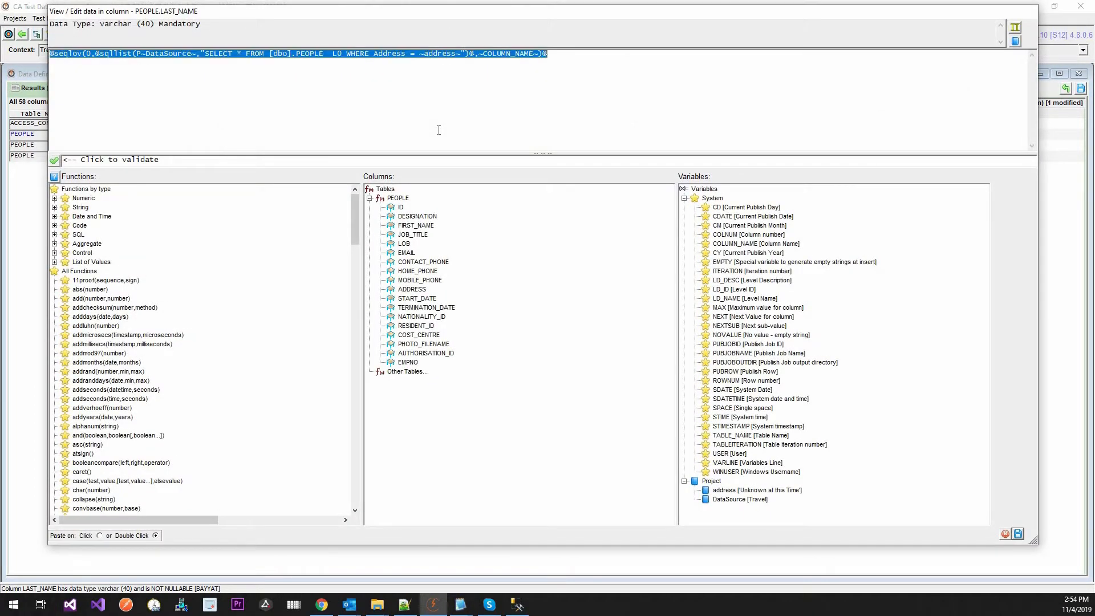
{"action": "key", "text": "Delete"}
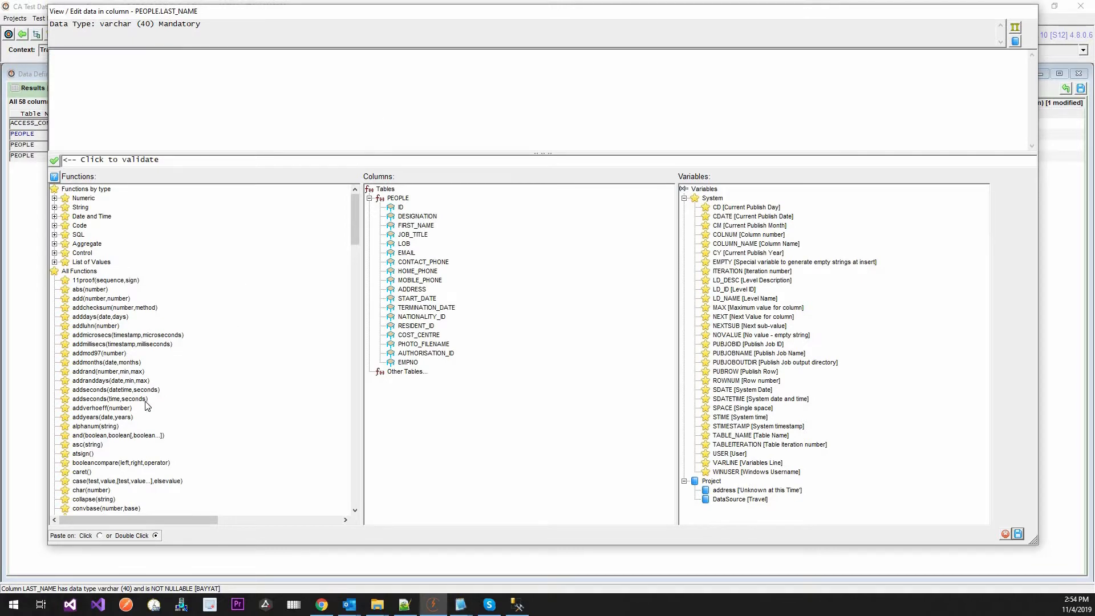
{"action": "scroll", "coordinate": [146, 394], "scroll_direction": "down", "scroll_amount": 15}
{"action": "scroll", "coordinate": [136, 388], "scroll_direction": "down", "scroll_amount": 15}
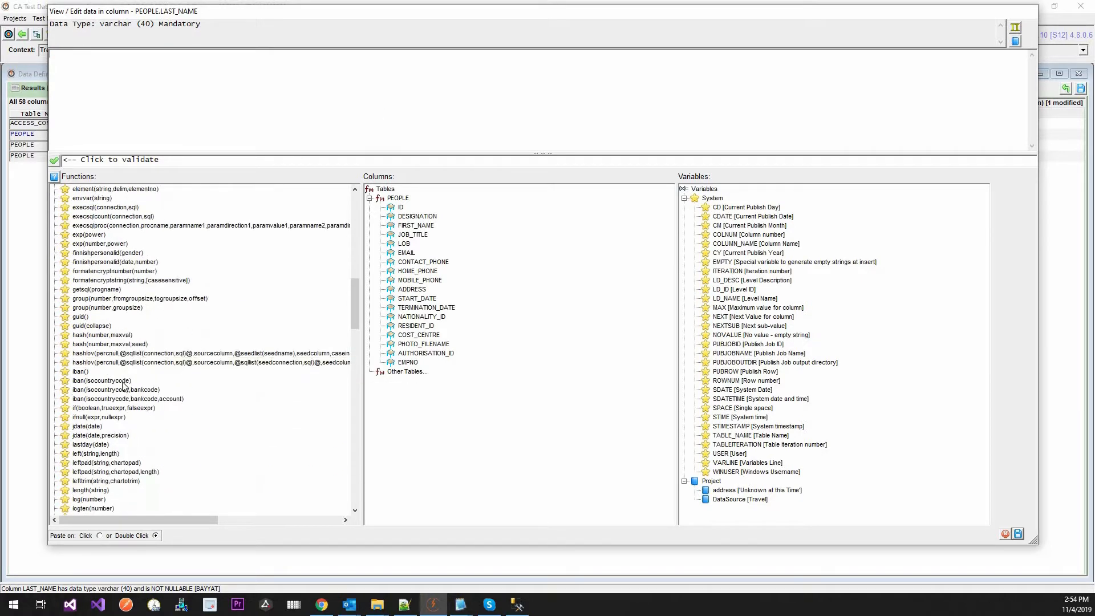
{"action": "scroll", "coordinate": [123, 382], "scroll_direction": "down", "scroll_amount": 7}
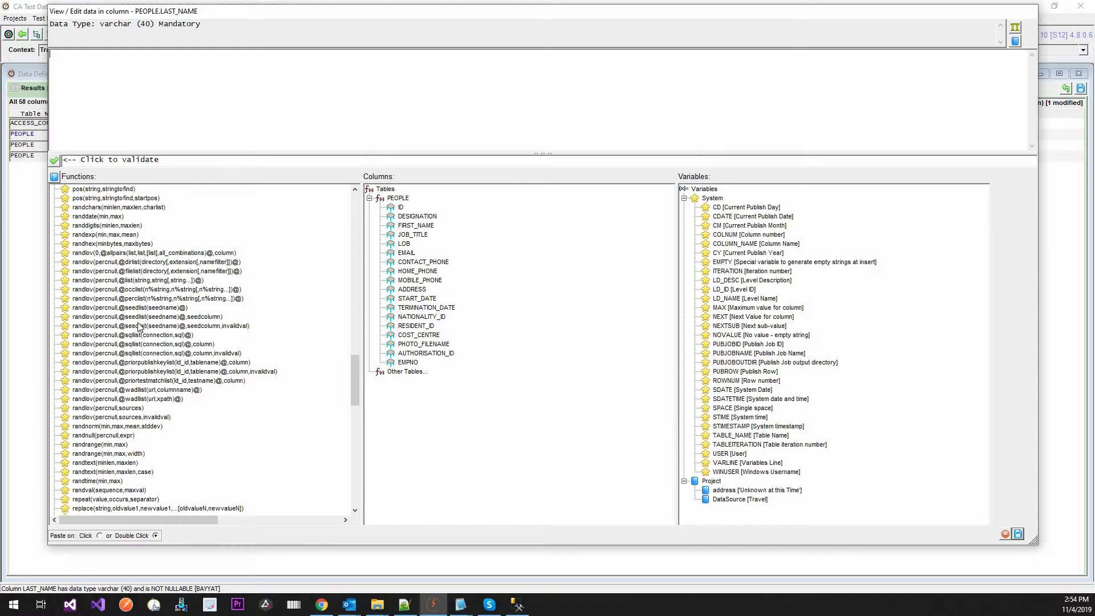
{"action": "double_click", "coordinate": [152, 309]}
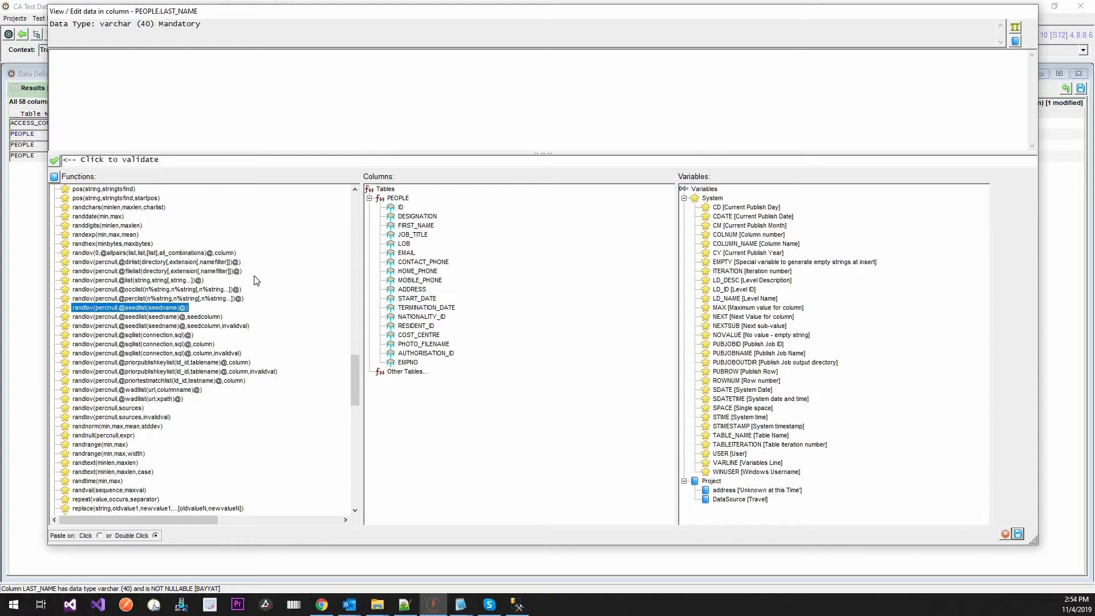
{"action": "scroll", "coordinate": [471, 260], "scroll_direction": "down", "scroll_amount": 10}
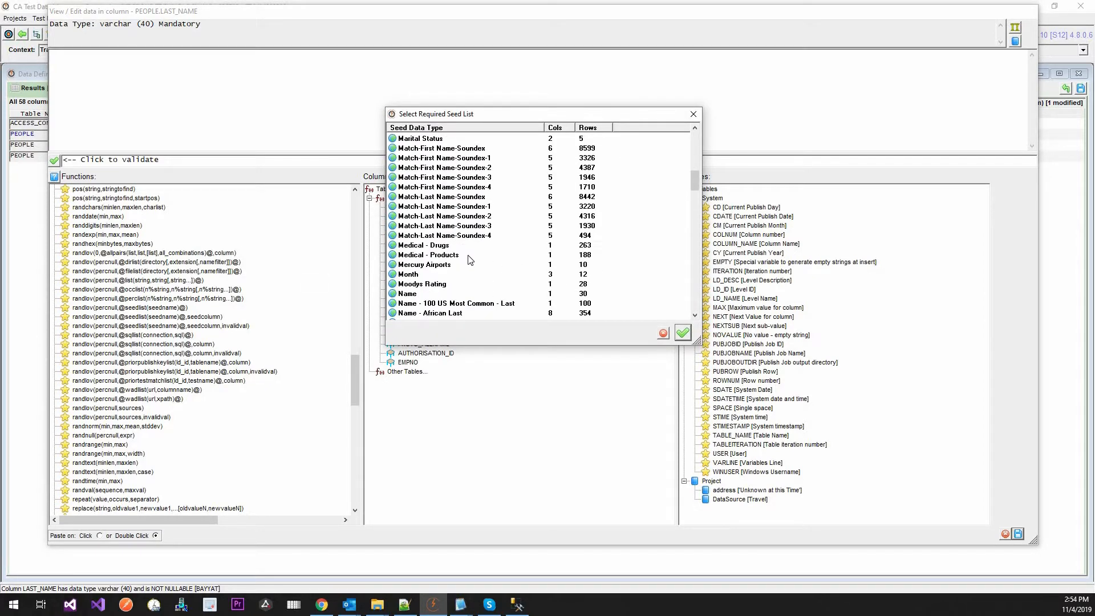
{"action": "scroll", "coordinate": [468, 258], "scroll_direction": "up", "scroll_amount": 10}
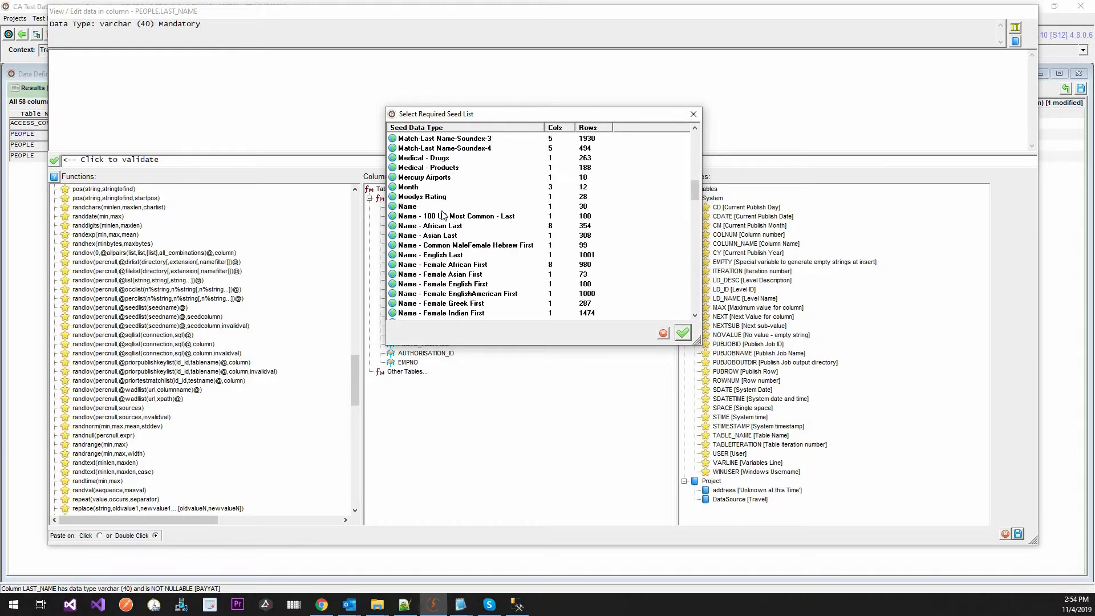
{"action": "scroll", "coordinate": [443, 216], "scroll_direction": "up", "scroll_amount": 6}
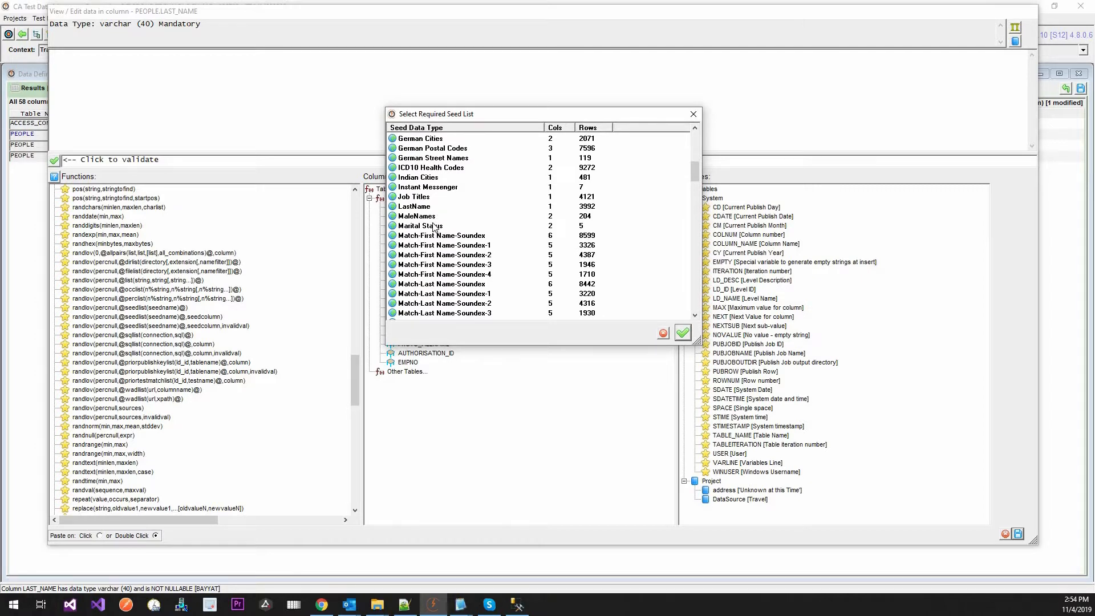
{"action": "scroll", "coordinate": [435, 226], "scroll_direction": "up", "scroll_amount": 1}
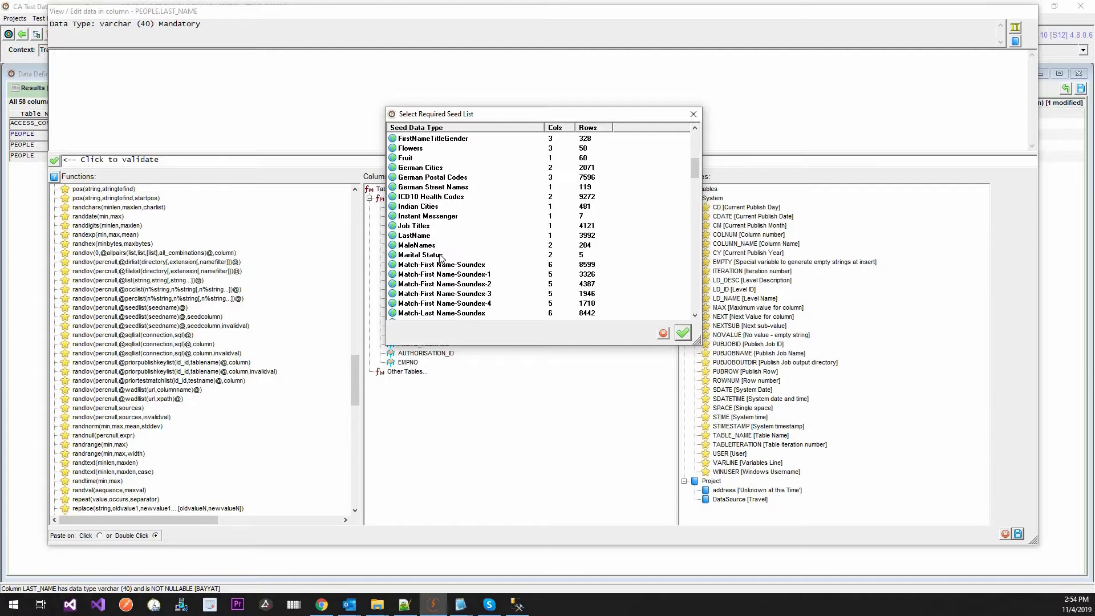
{"action": "left_click", "coordinate": [428, 236]}
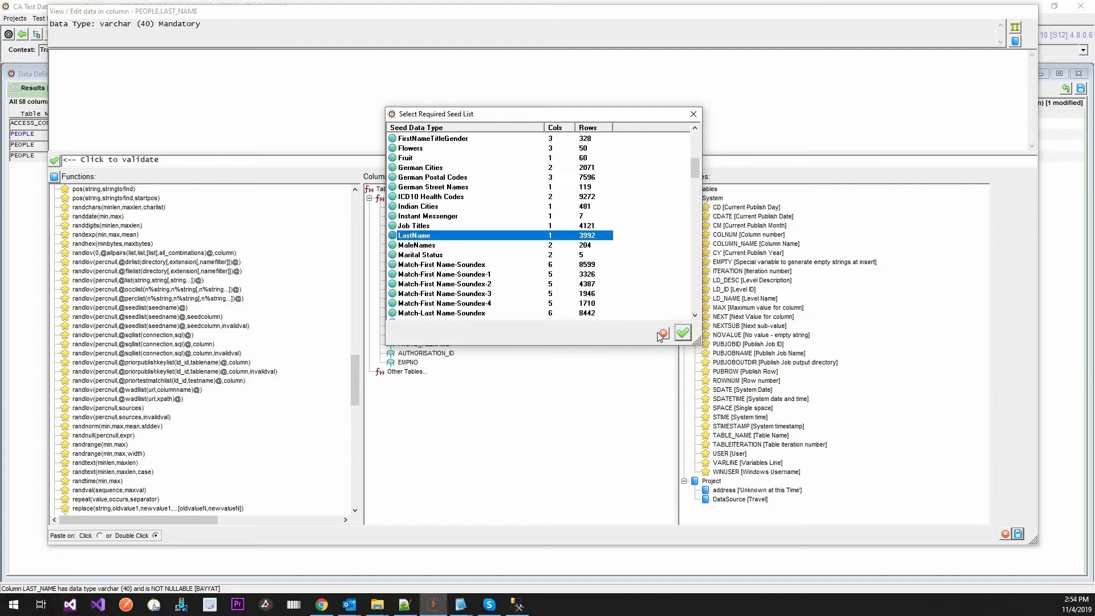
{"action": "left_click", "coordinate": [682, 333]}
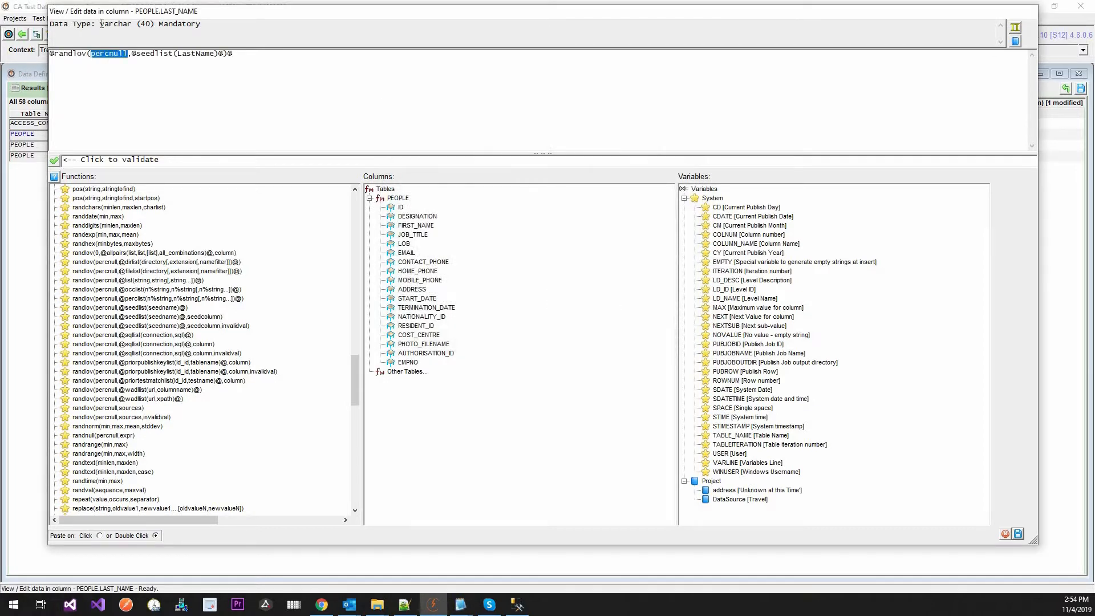
- Replace percnull with 0 in the LAST_NAME expression, validate it and save the column definition
{"action": "type", "text": "0"}
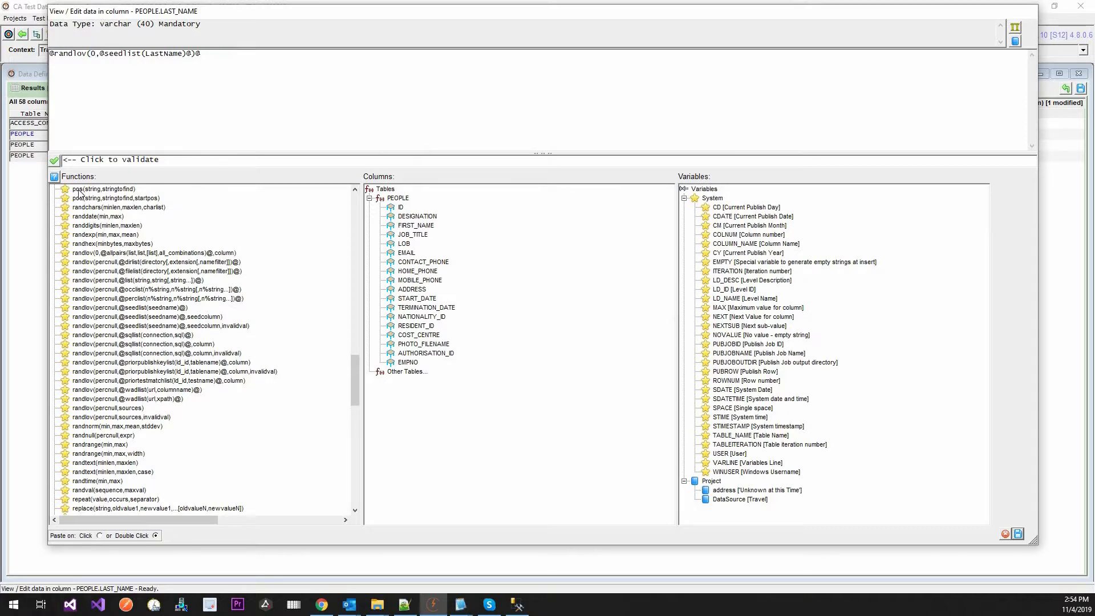
{"action": "left_click", "coordinate": [54, 161]}
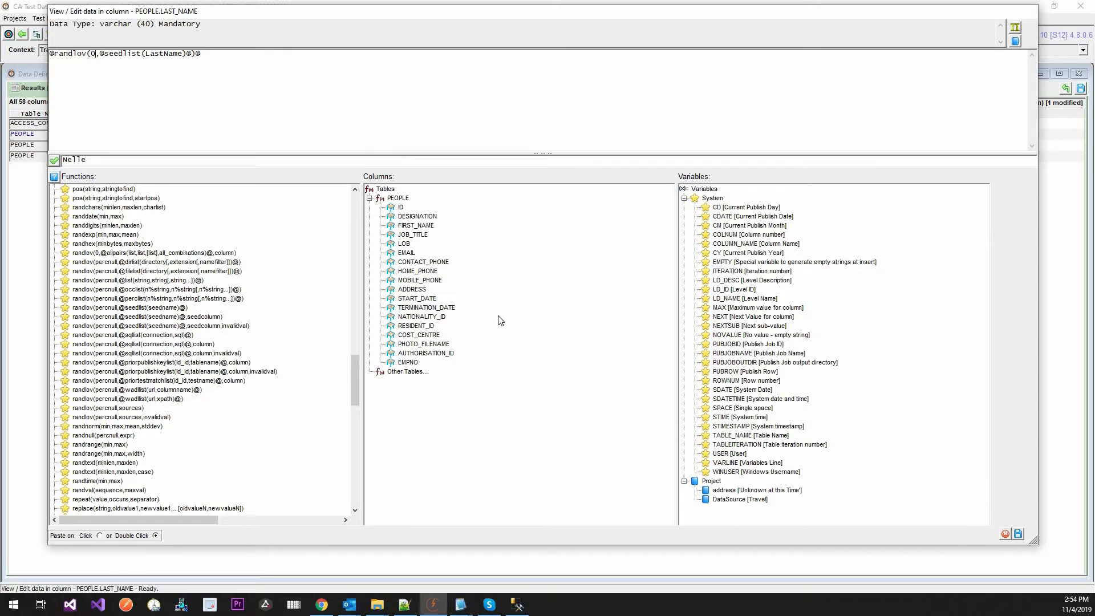
{"action": "left_click", "coordinate": [1017, 537]}
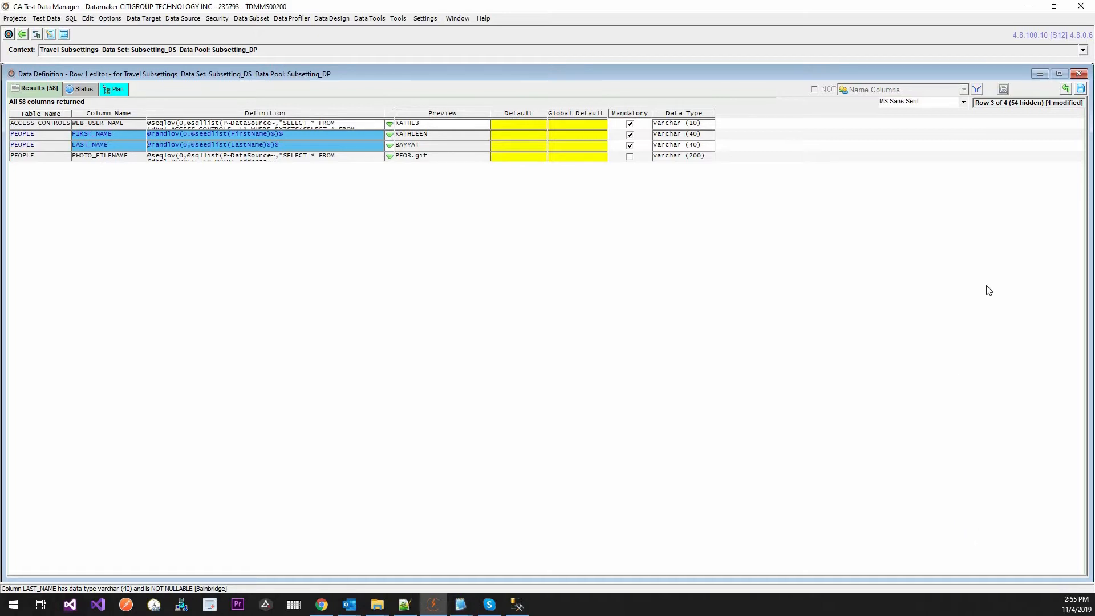
- Clear the Name Columns filter and select the CARD_NUMBER column of the CREDIT_CARDS table
{"action": "left_click", "coordinate": [978, 91]}
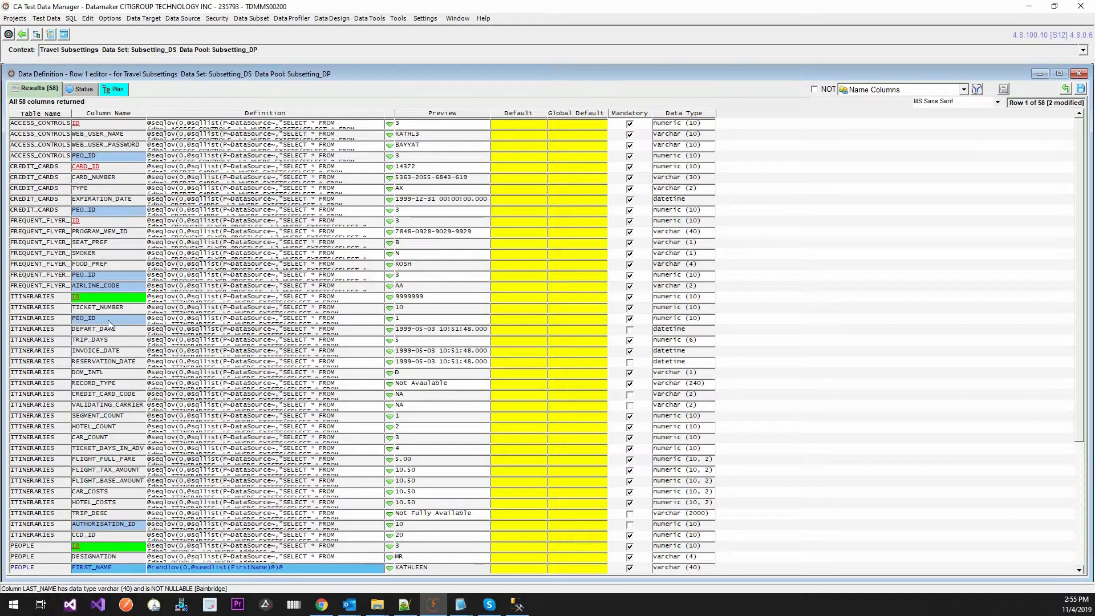
{"action": "scroll", "coordinate": [111, 337], "scroll_direction": "down", "scroll_amount": 5}
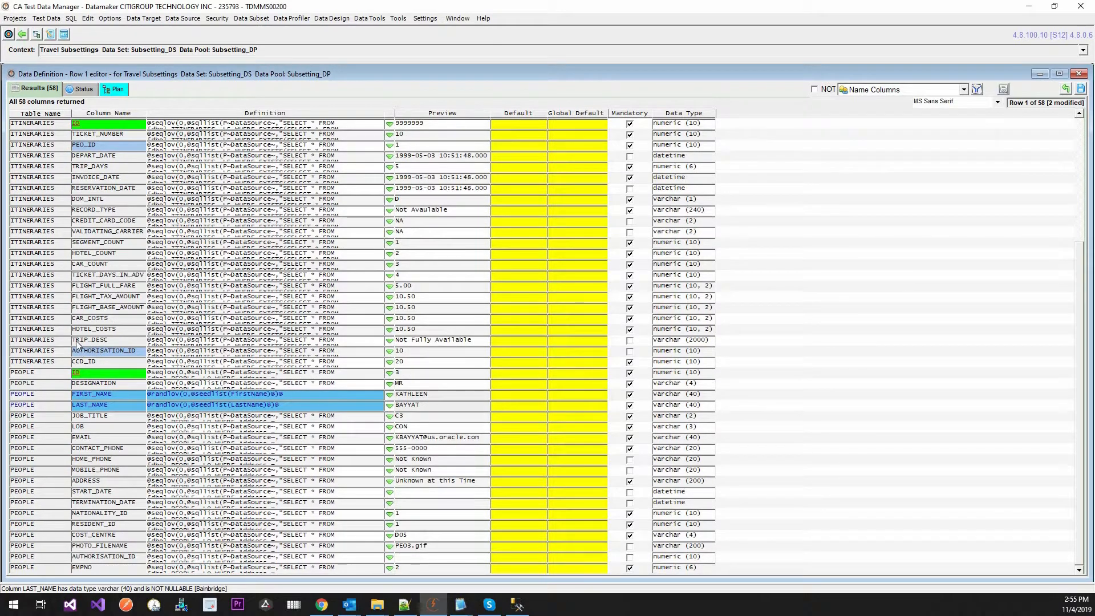
{"action": "scroll", "coordinate": [122, 265], "scroll_direction": "up", "scroll_amount": 5}
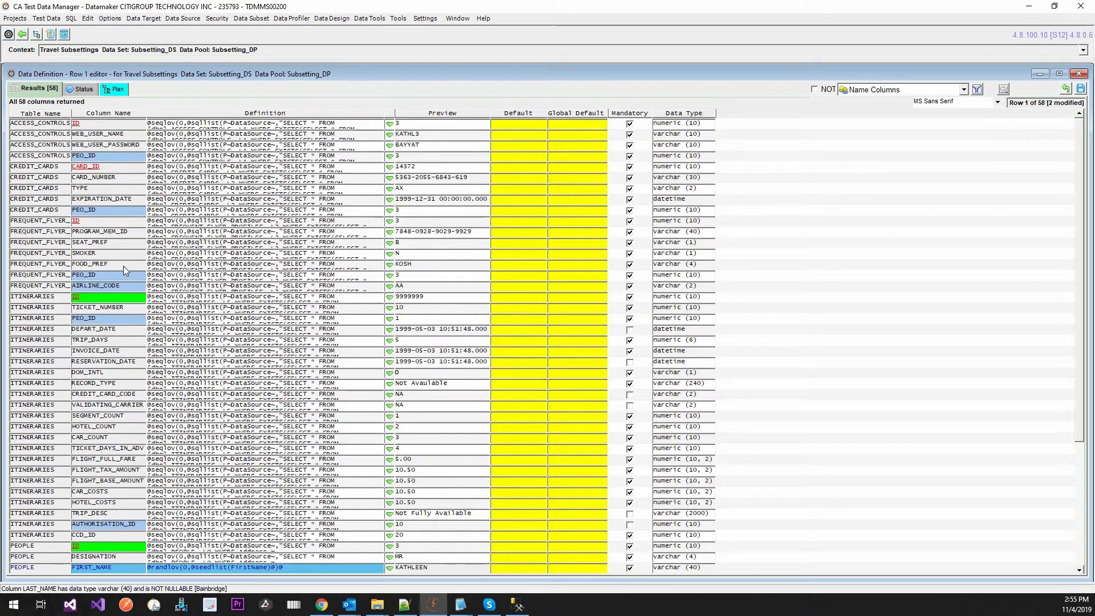
{"action": "left_click", "coordinate": [88, 179]}
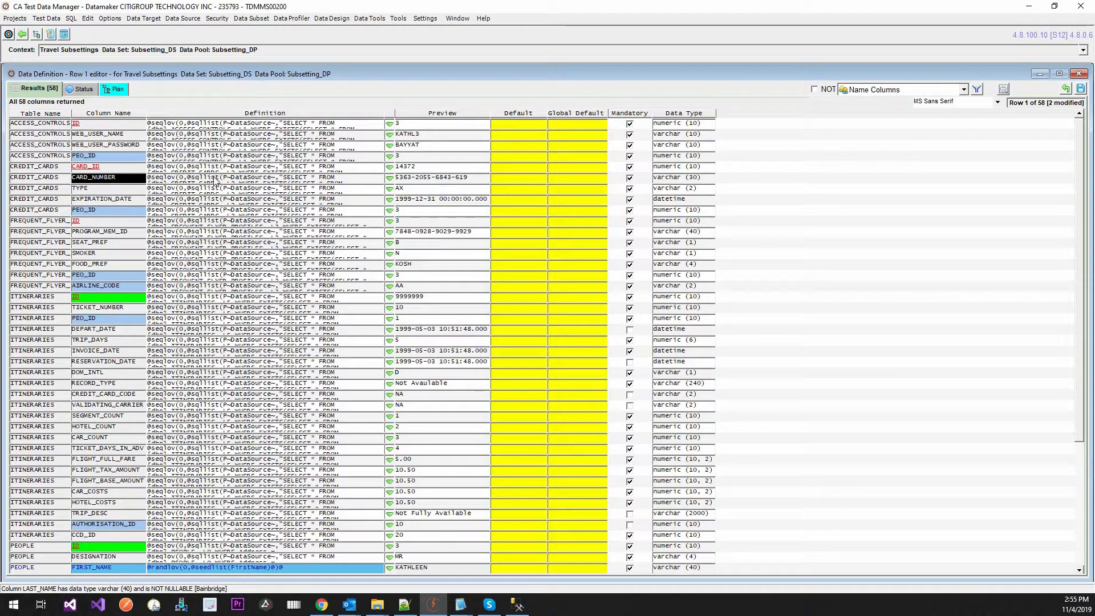
- Open the Maintain Seed Data window to view the available seed data types
{"action": "left_click", "coordinate": [396, 19]}
{"action": "key", "text": "Right"}
{"action": "key", "text": "Down"}
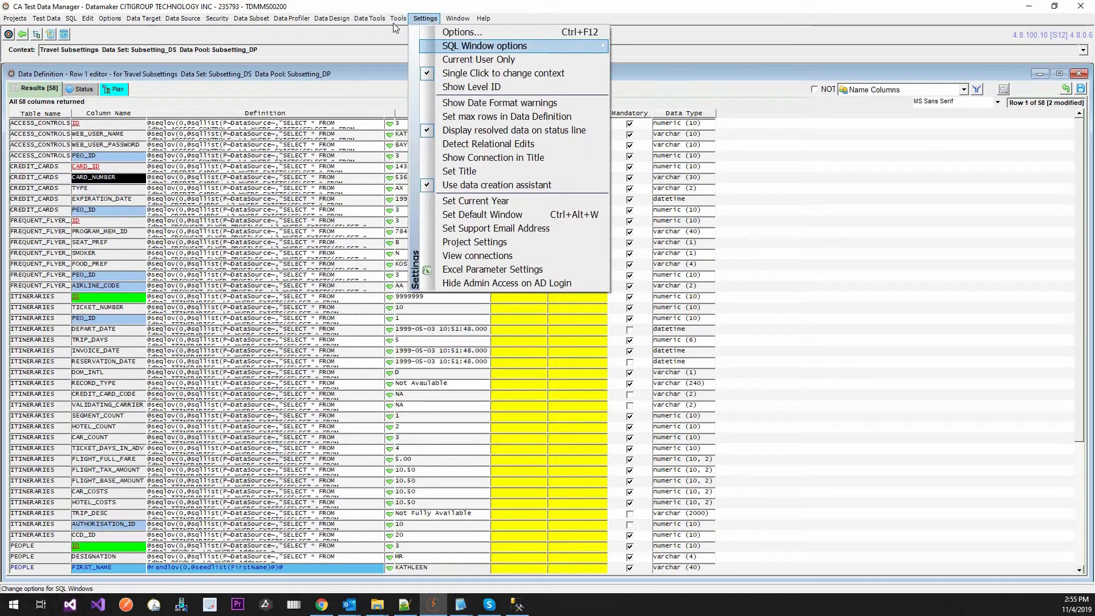
{"action": "mouse_move", "coordinate": [398, 19]}
{"action": "left_click", "coordinate": [405, 60]}
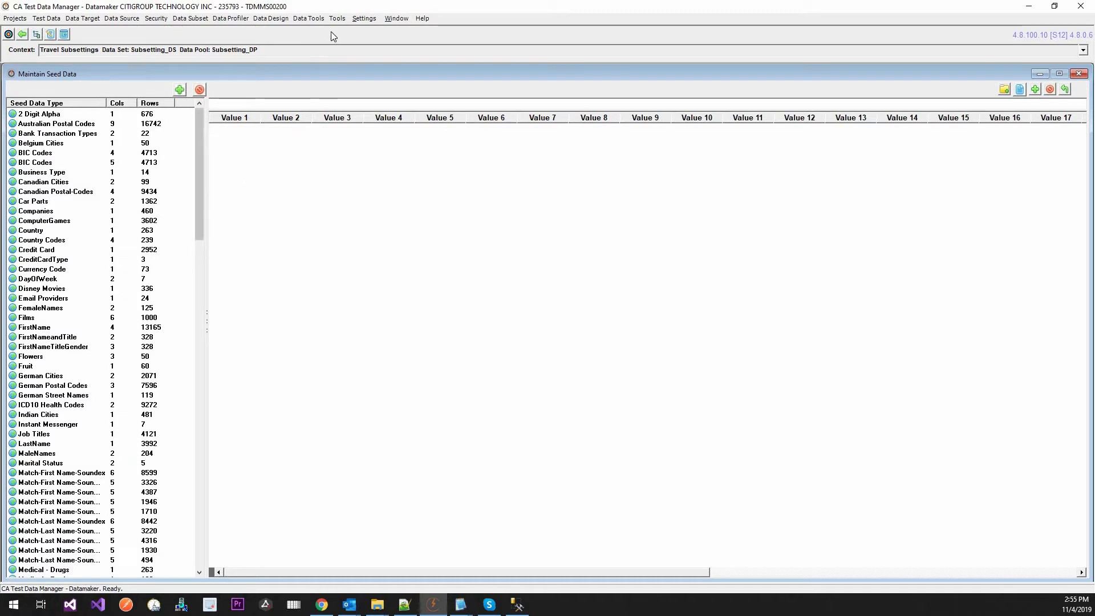
{"action": "left_click", "coordinate": [336, 19]}
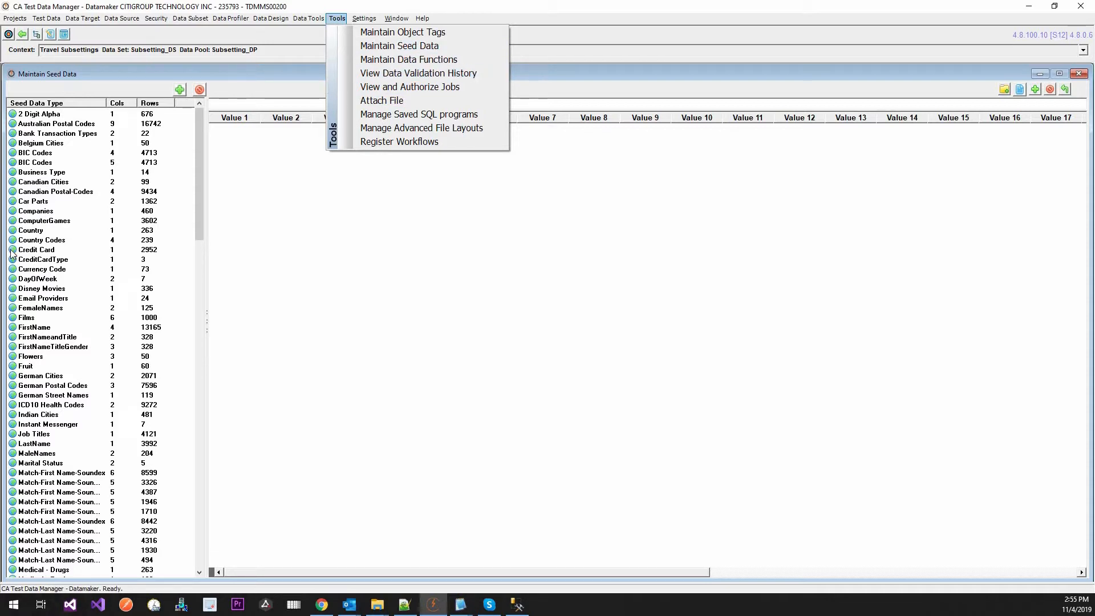
- Examine the Companies and LastName seed lists and the New Seed Data Type form, then return to the data definitions without adding a type
{"action": "left_click", "coordinate": [35, 211]}
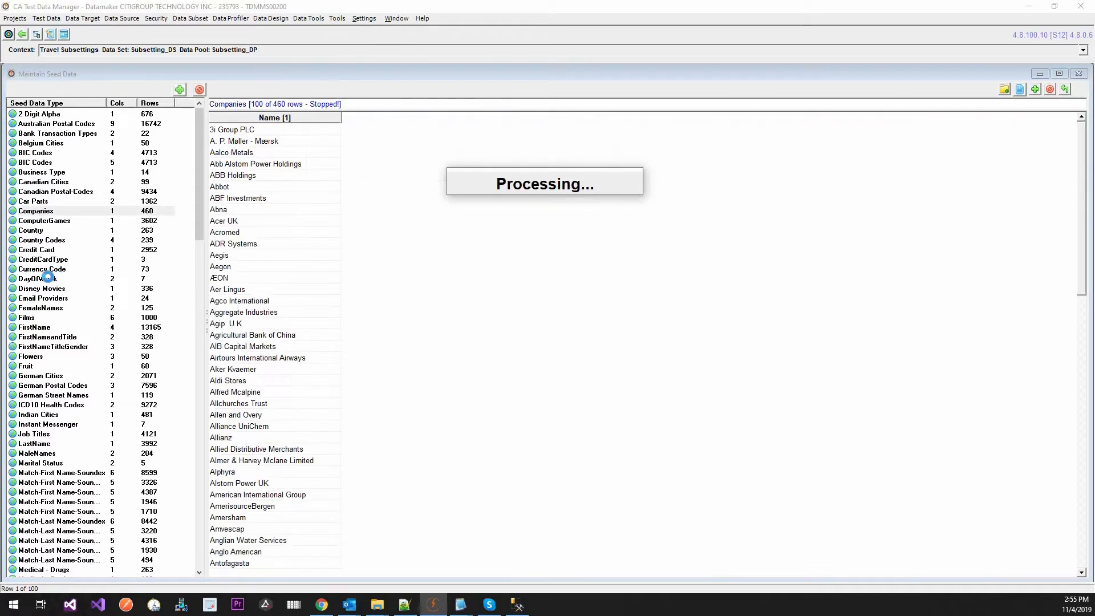
{"action": "scroll", "coordinate": [63, 342], "scroll_direction": "down", "scroll_amount": 3}
{"action": "left_click", "coordinate": [67, 346]}
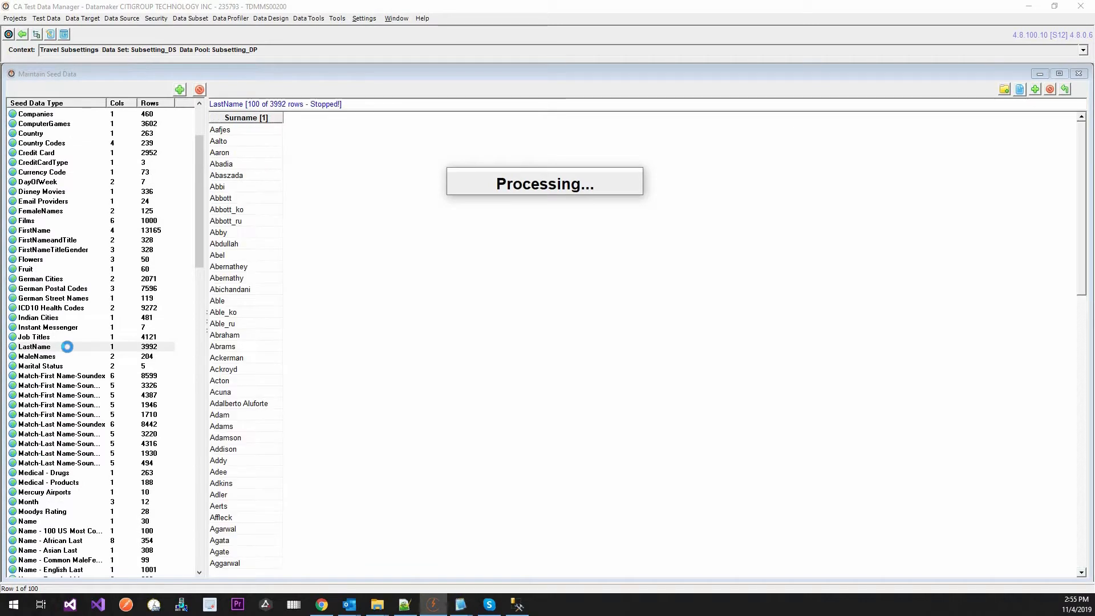
{"action": "scroll", "coordinate": [69, 336], "scroll_direction": "down", "scroll_amount": 12}
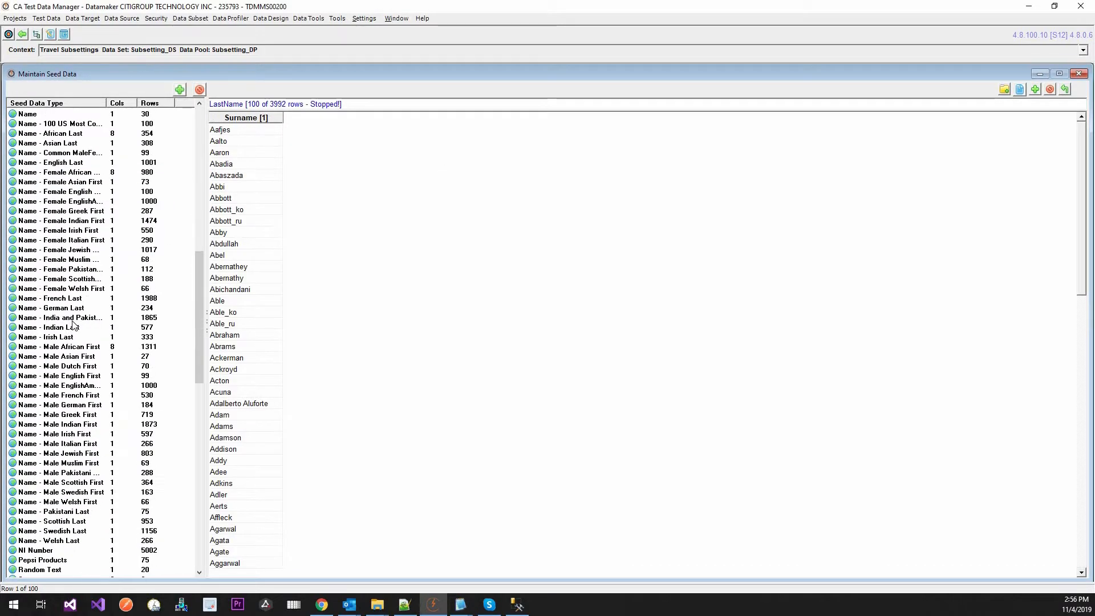
{"action": "scroll", "coordinate": [73, 325], "scroll_direction": "down", "scroll_amount": 15}
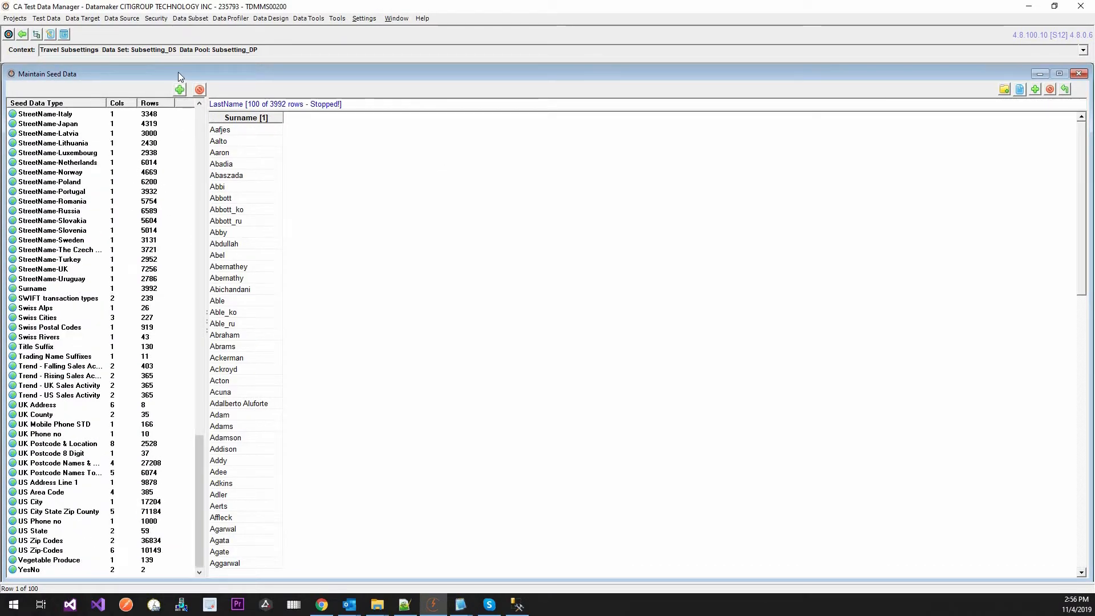
{"action": "left_click", "coordinate": [180, 90]}
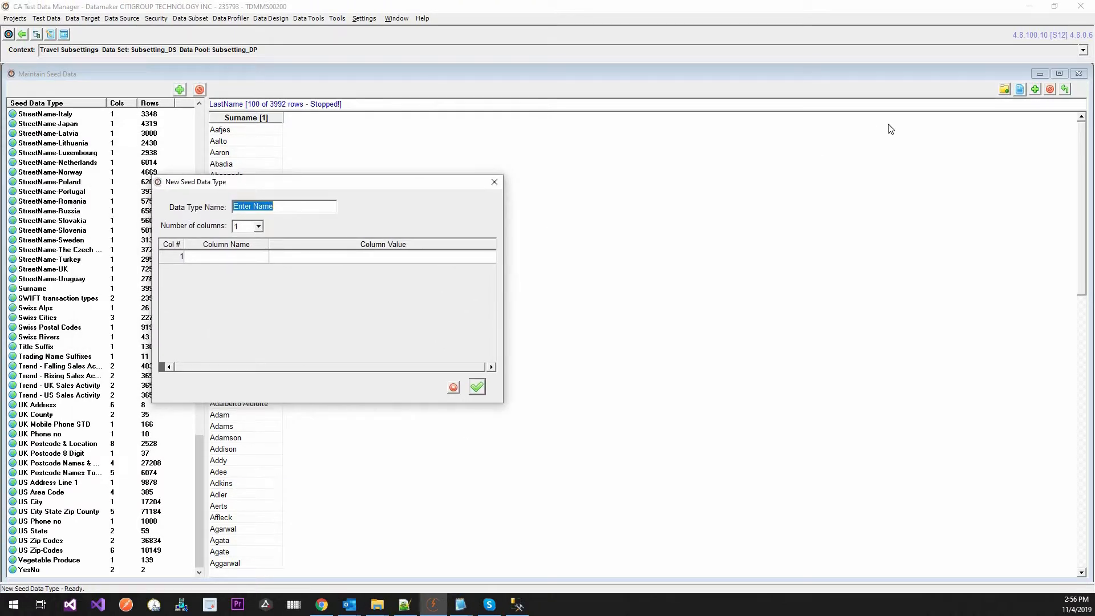
{"action": "left_click", "coordinate": [493, 183]}
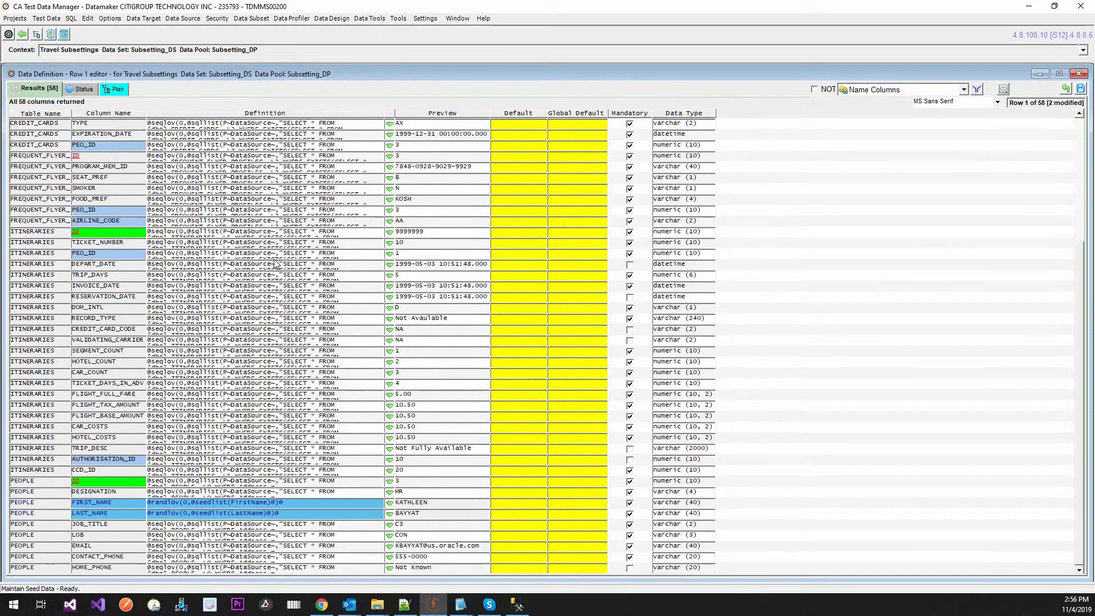
- Examine the column definitions and previews across all tables, including the seed-list expressions of the PEOPLE name columns
{"action": "scroll", "coordinate": [78, 222], "scroll_direction": "up", "scroll_amount": 2}
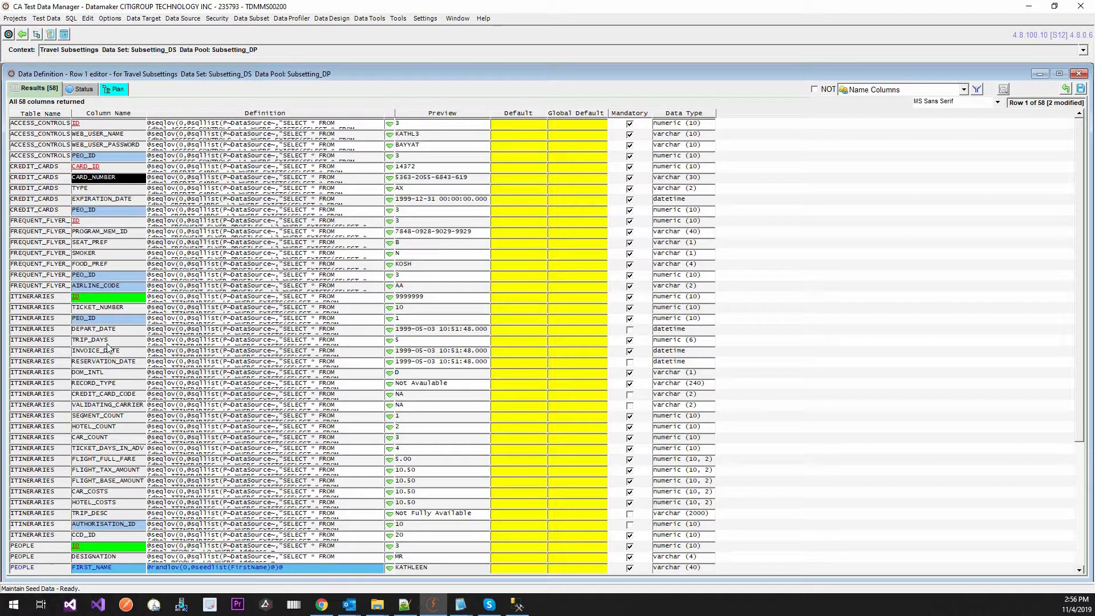
{"action": "scroll", "coordinate": [111, 363], "scroll_direction": "down", "scroll_amount": 3}
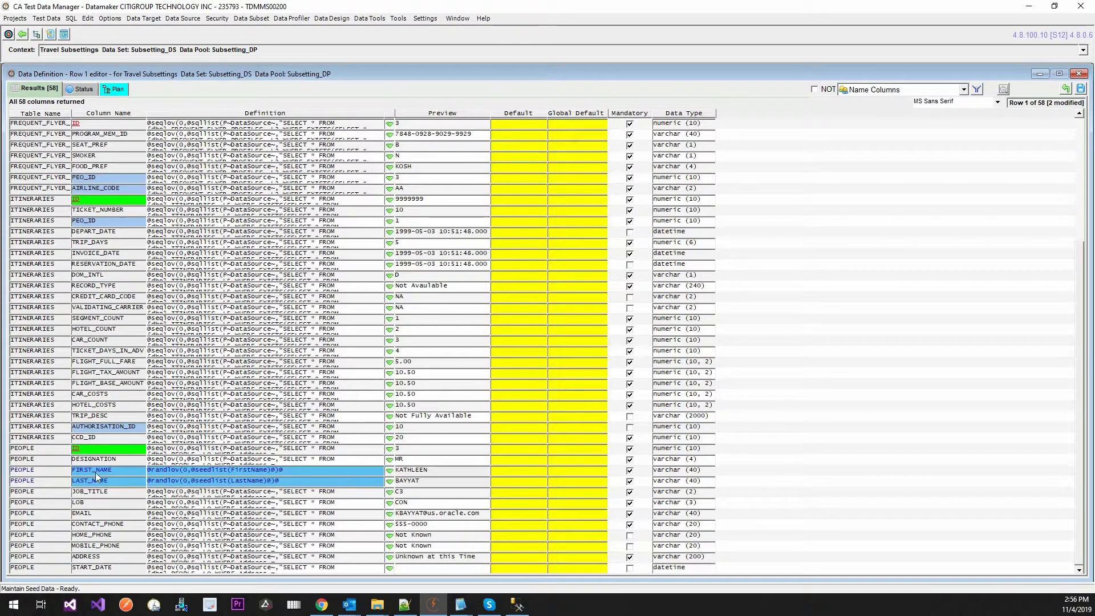
{"action": "scroll", "coordinate": [120, 245], "scroll_direction": "up", "scroll_amount": 1}
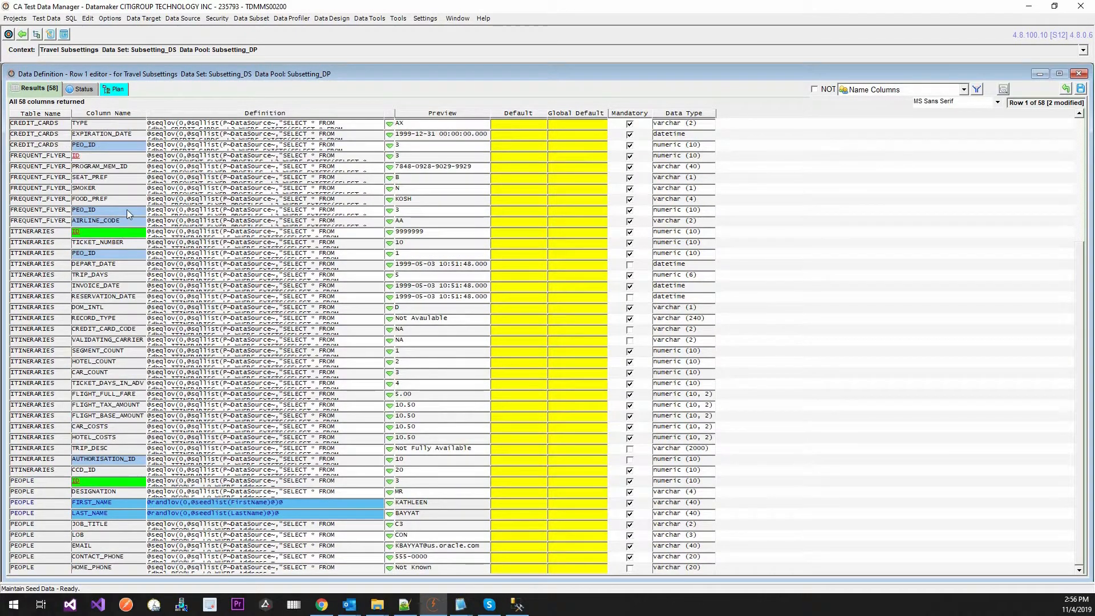
{"action": "scroll", "coordinate": [190, 470], "scroll_direction": "down", "scroll_amount": 3}
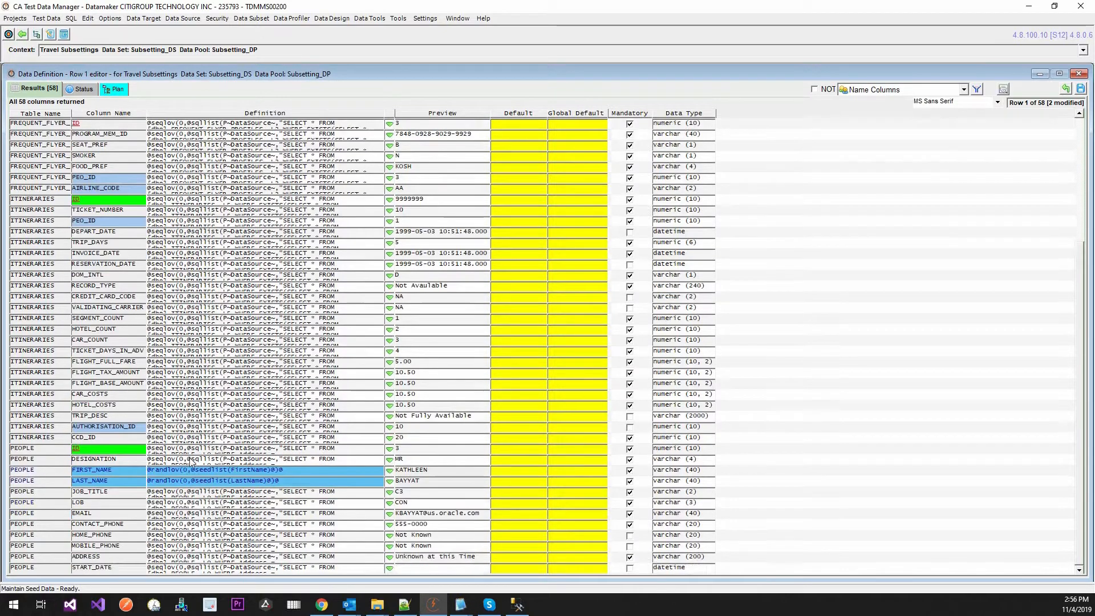
{"action": "scroll", "coordinate": [194, 459], "scroll_direction": "up", "scroll_amount": 3}
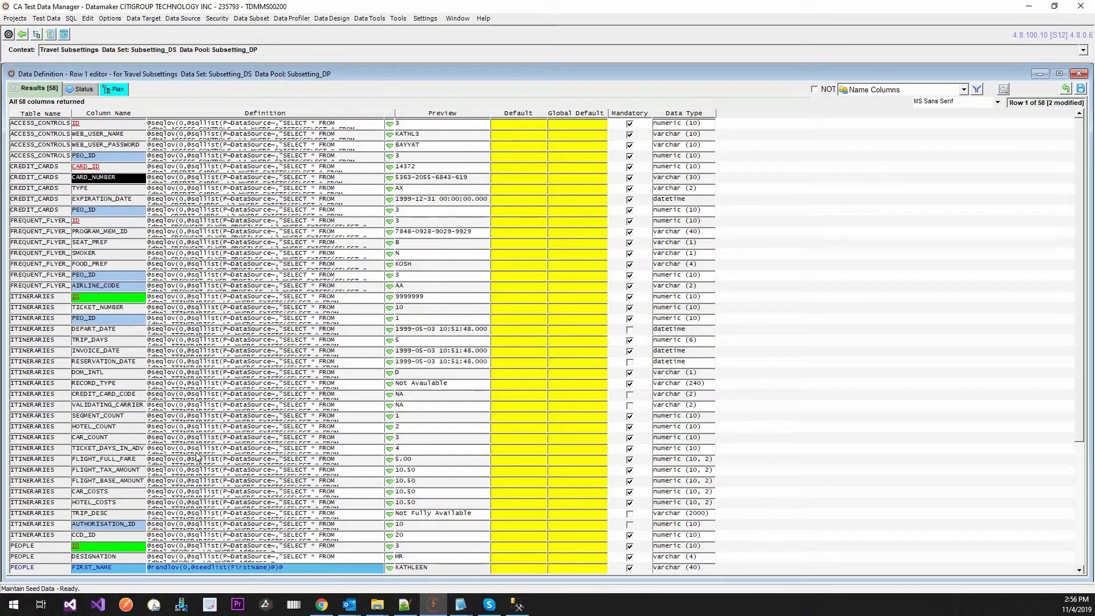
{"action": "scroll", "coordinate": [196, 456], "scroll_direction": "down", "scroll_amount": 4}
{"action": "scroll", "coordinate": [202, 437], "scroll_direction": "down", "scroll_amount": 1}
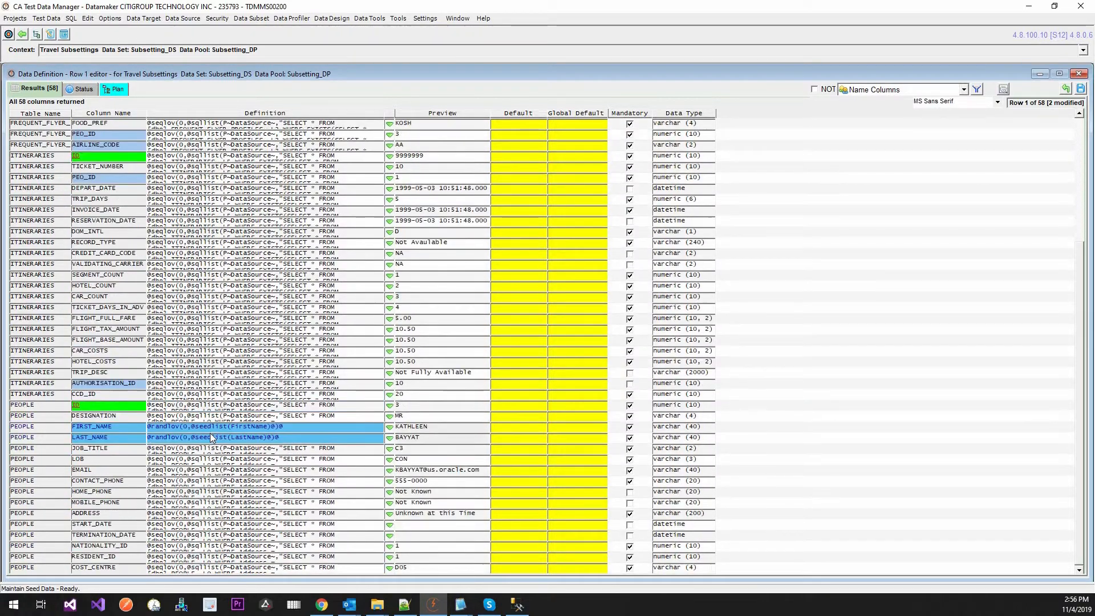
{"action": "scroll", "coordinate": [216, 427], "scroll_direction": "up", "scroll_amount": 4}
{"action": "scroll", "coordinate": [247, 415], "scroll_direction": "down", "scroll_amount": 5}
{"action": "scroll", "coordinate": [593, 358], "scroll_direction": "up", "scroll_amount": 5}
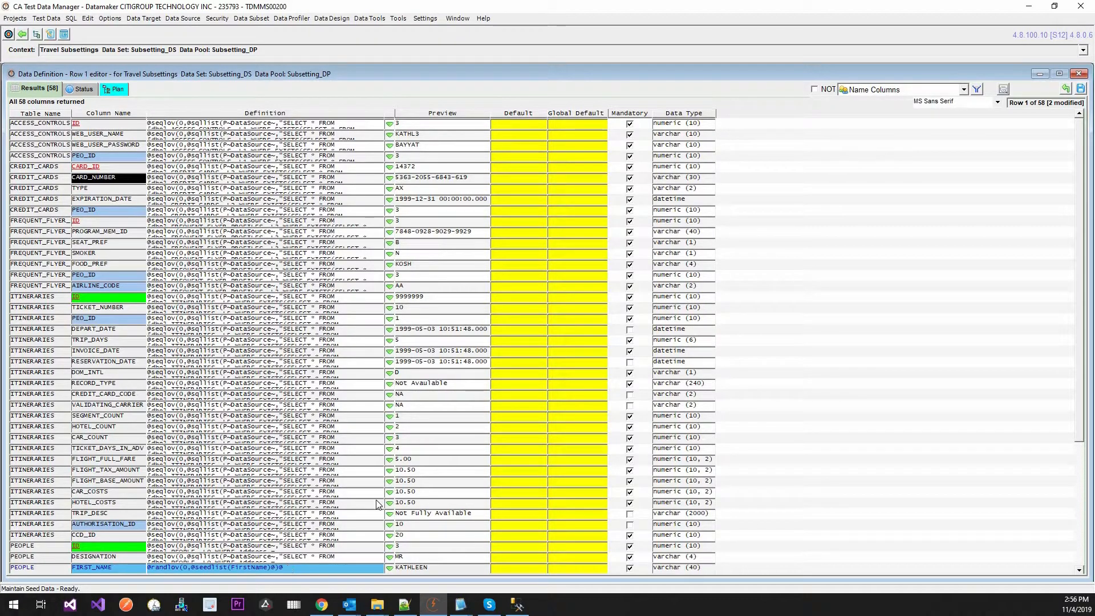
- Save the pending column definition changes and open the ITINERARIES and PEOPLE tables of Subsetting_DP
{"action": "left_click", "coordinate": [1081, 90]}
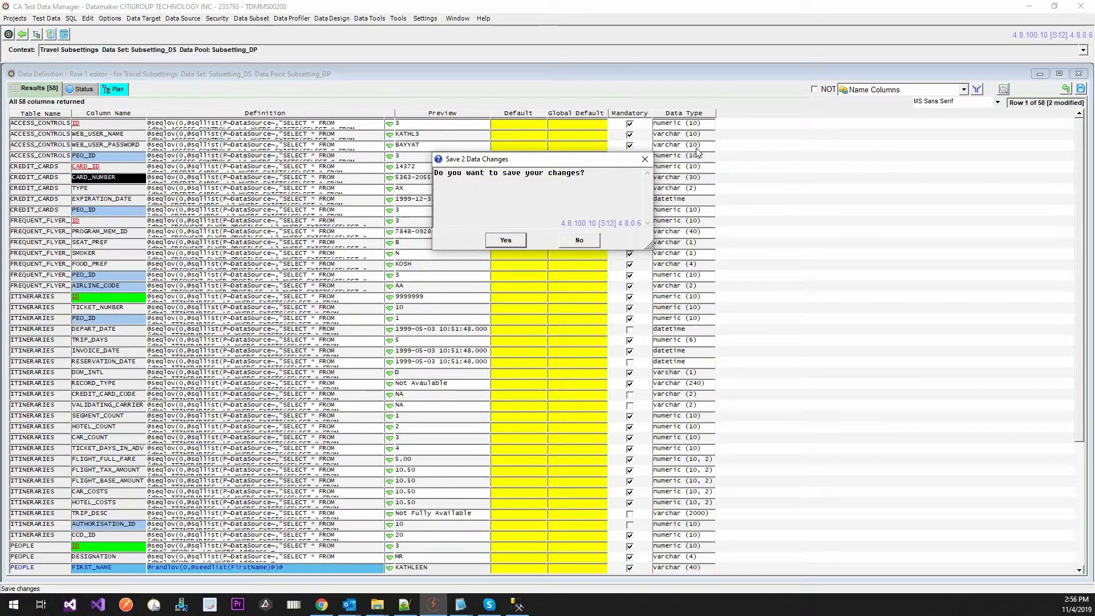
{"action": "left_click", "coordinate": [504, 238]}
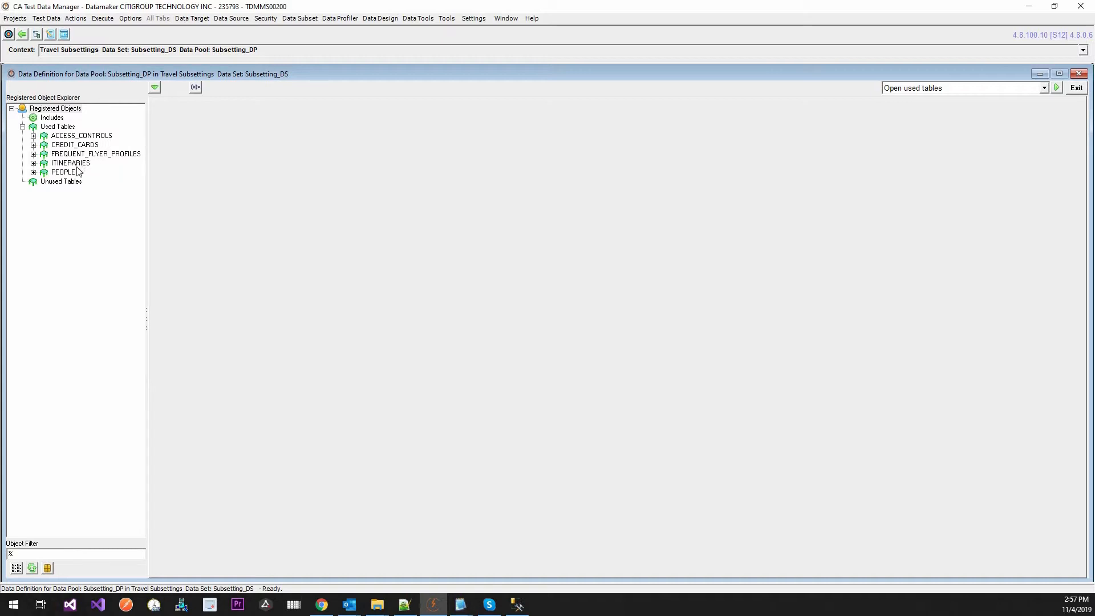
{"action": "double_click", "coordinate": [74, 163]}
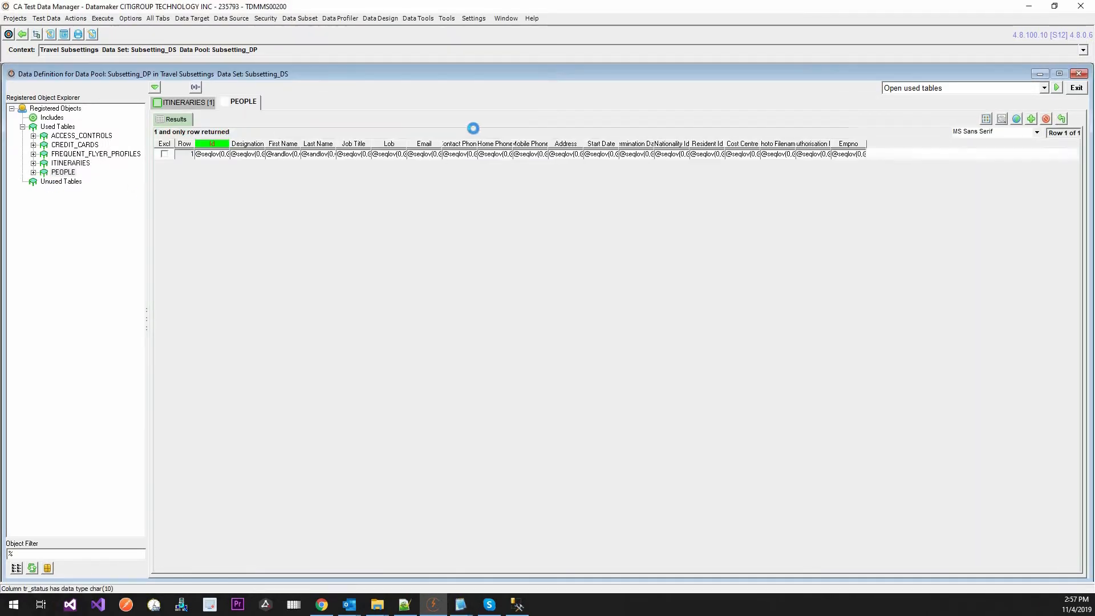
- Select Publish to Data Target as the action for the Subsetting_DP data pool
{"action": "left_click", "coordinate": [1044, 88]}
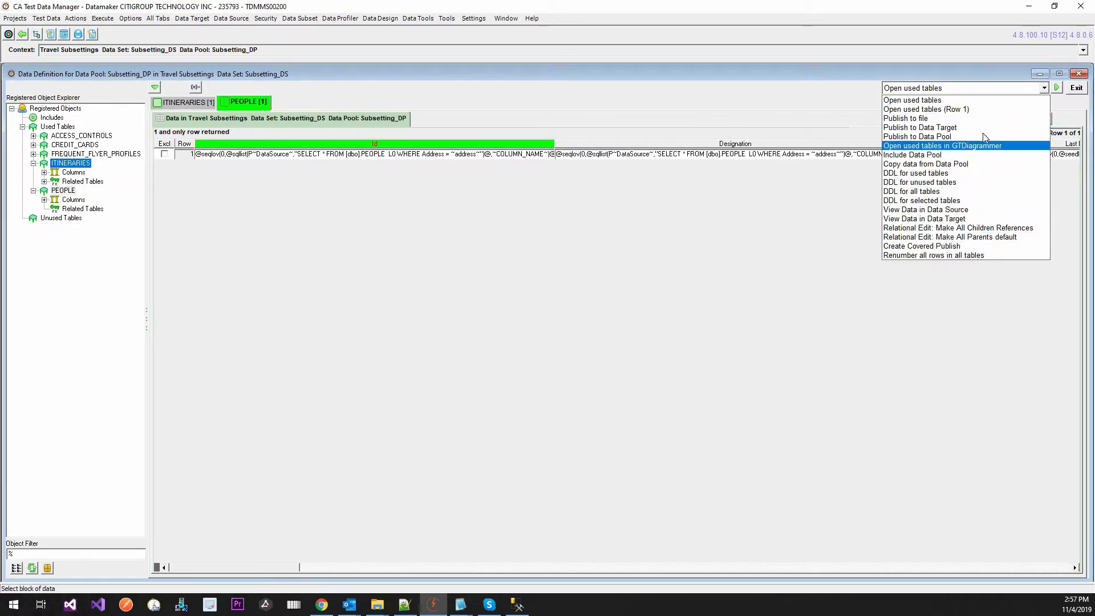
{"action": "left_click", "coordinate": [920, 127]}
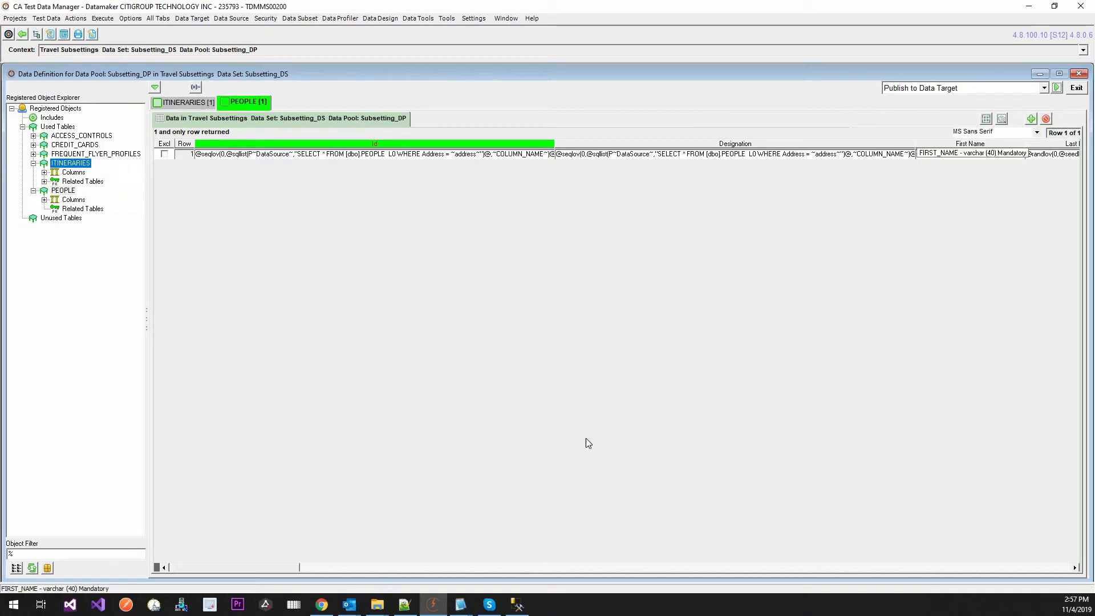
- Switch to SQL Server Management Studio and expand the table list of the Travel source database
{"action": "left_click", "coordinate": [516, 606]}
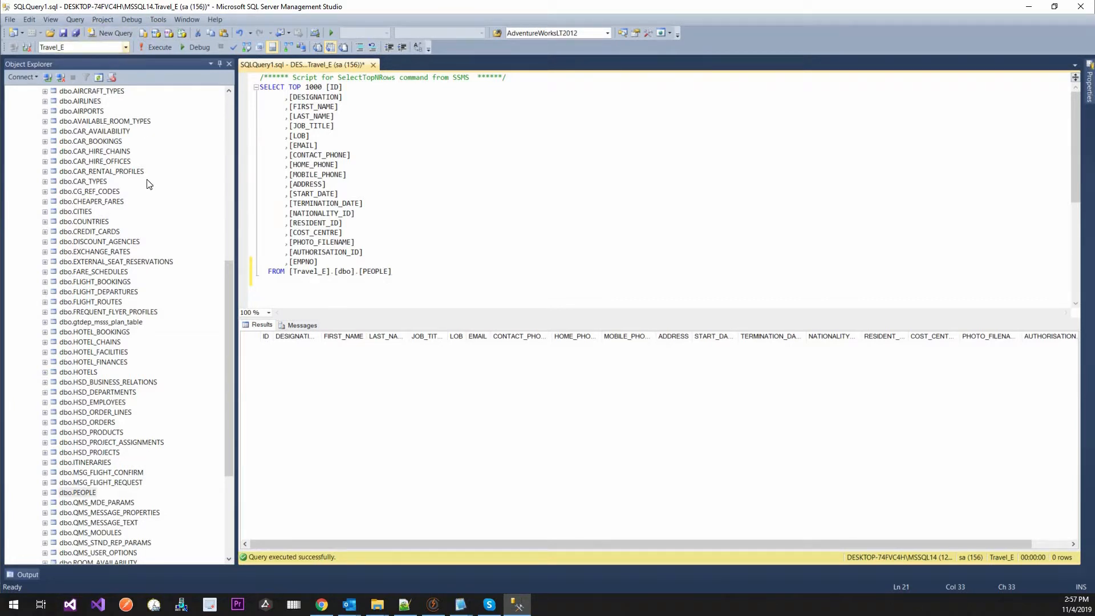
{"action": "scroll", "coordinate": [108, 171], "scroll_direction": "up", "scroll_amount": 4}
{"action": "scroll", "coordinate": [107, 173], "scroll_direction": "down", "scroll_amount": 2}
{"action": "scroll", "coordinate": [112, 221], "scroll_direction": "down", "scroll_amount": 7}
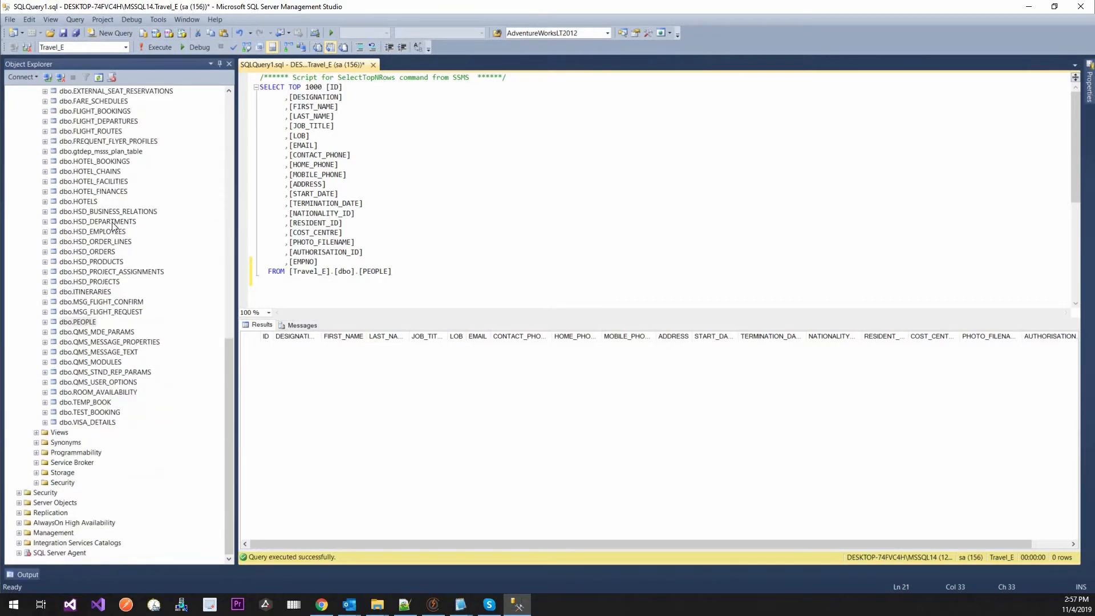
{"action": "scroll", "coordinate": [66, 438], "scroll_direction": "up", "scroll_amount": 17}
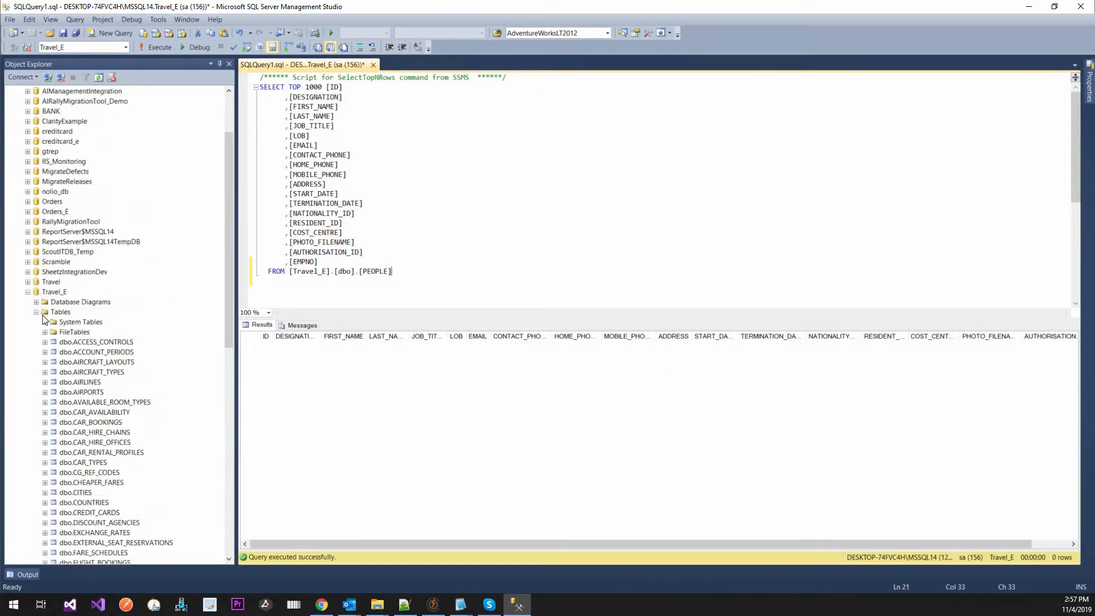
{"action": "left_click", "coordinate": [28, 313]}
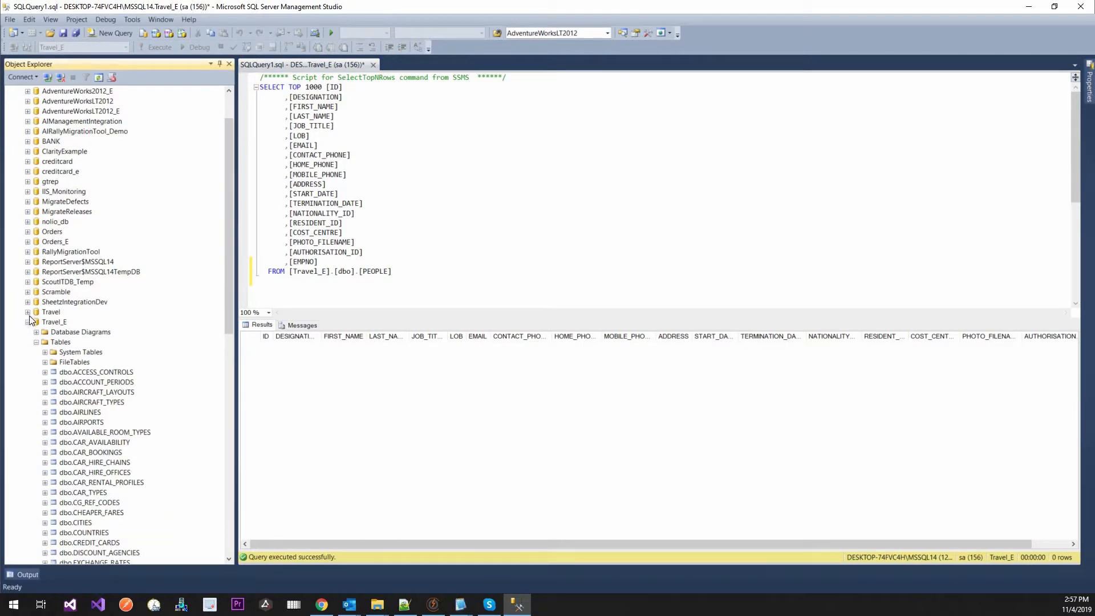
{"action": "double_click", "coordinate": [60, 330]}
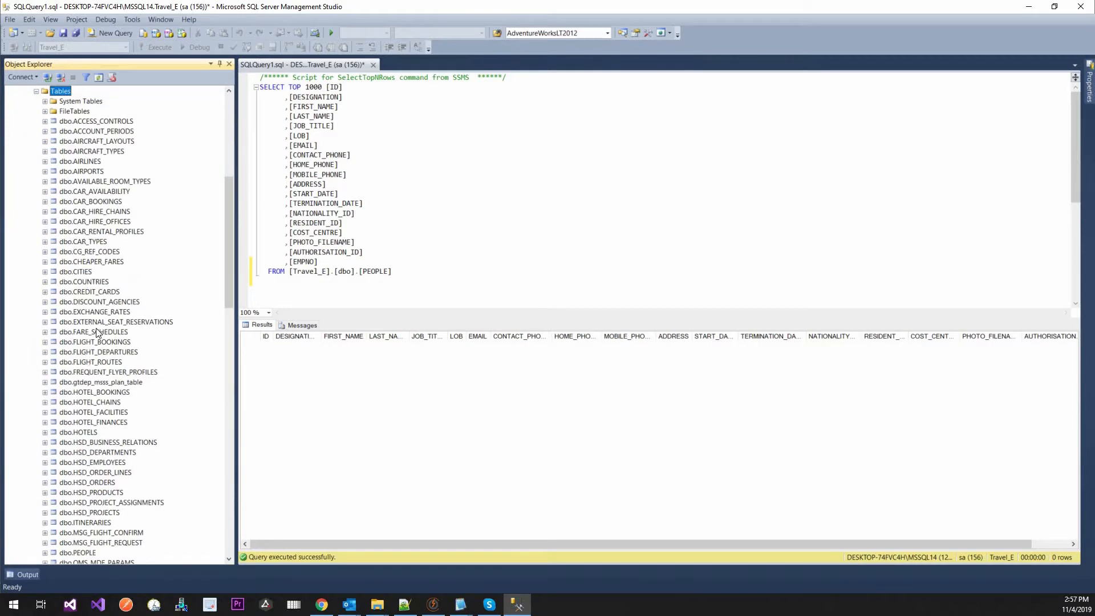
- Query the top 1000 rows of dbo.PEOPLE in Travel and highlight the name values of the record with ID 3
{"action": "scroll", "coordinate": [93, 465], "scroll_direction": "down", "scroll_amount": 7}
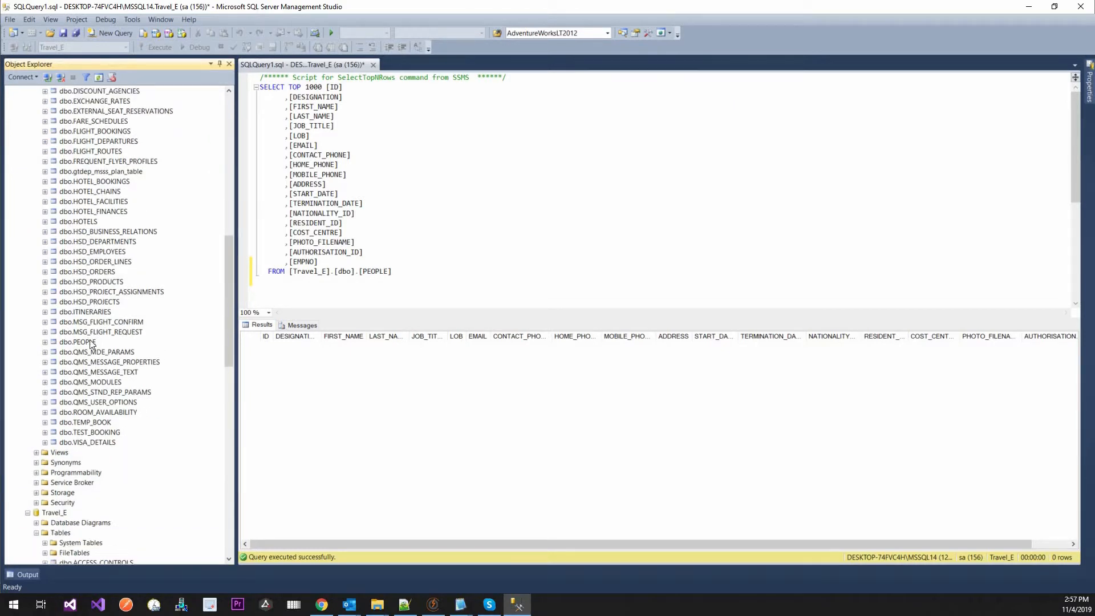
{"action": "right_click", "coordinate": [91, 342]}
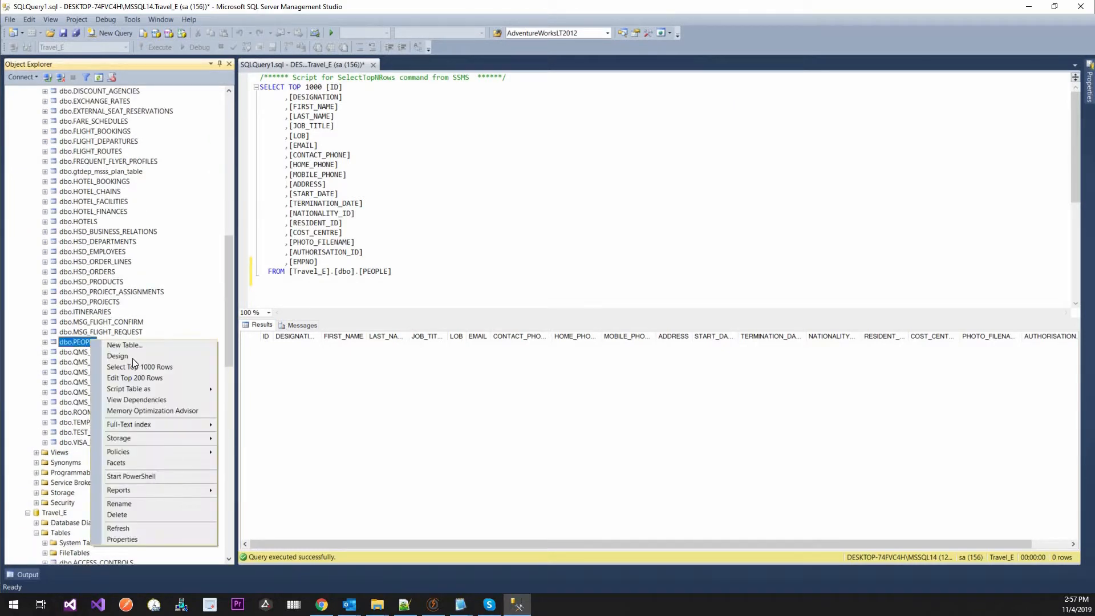
{"action": "left_click", "coordinate": [174, 372]}
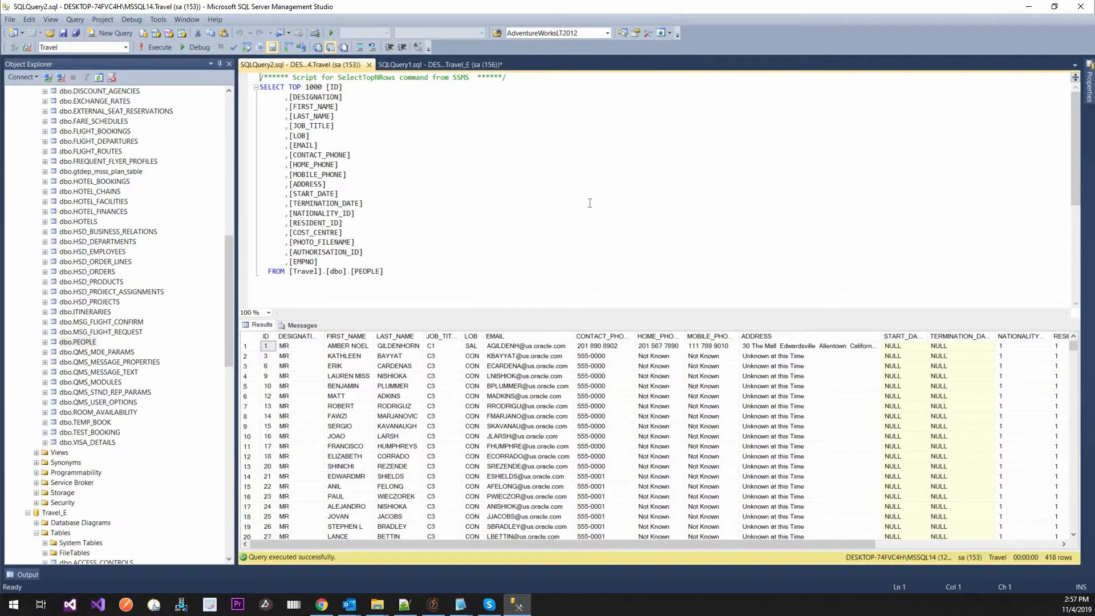
{"action": "left_click_drag", "start_coordinate": [349, 356], "coordinate": [459, 356]}
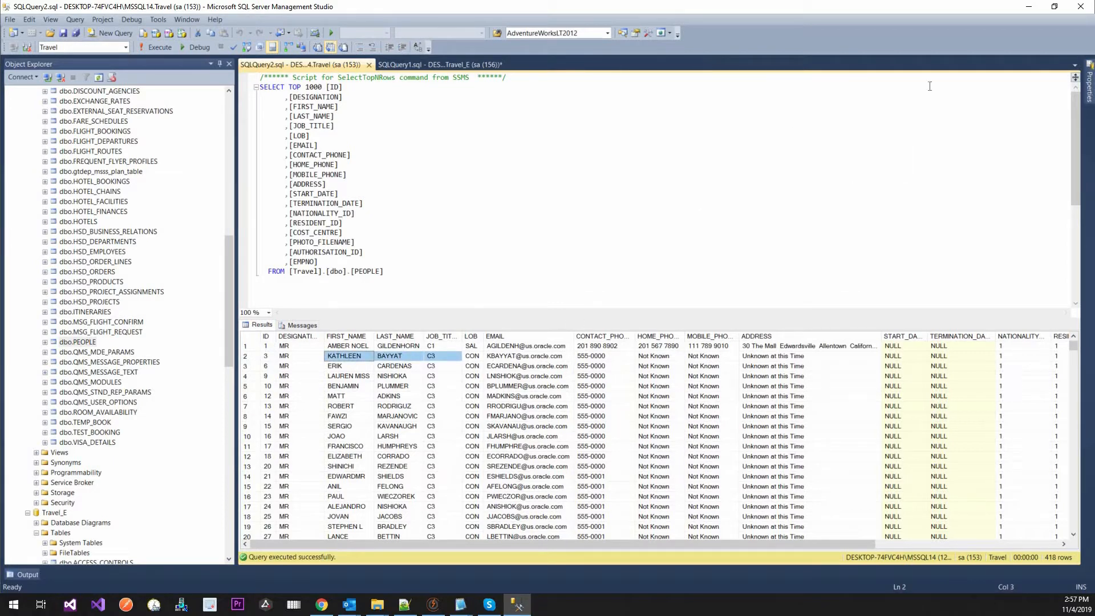
- Switch back to Datamaker and open the publish window for Subsetting_DP to the data target
{"action": "left_click", "coordinate": [1029, 10]}
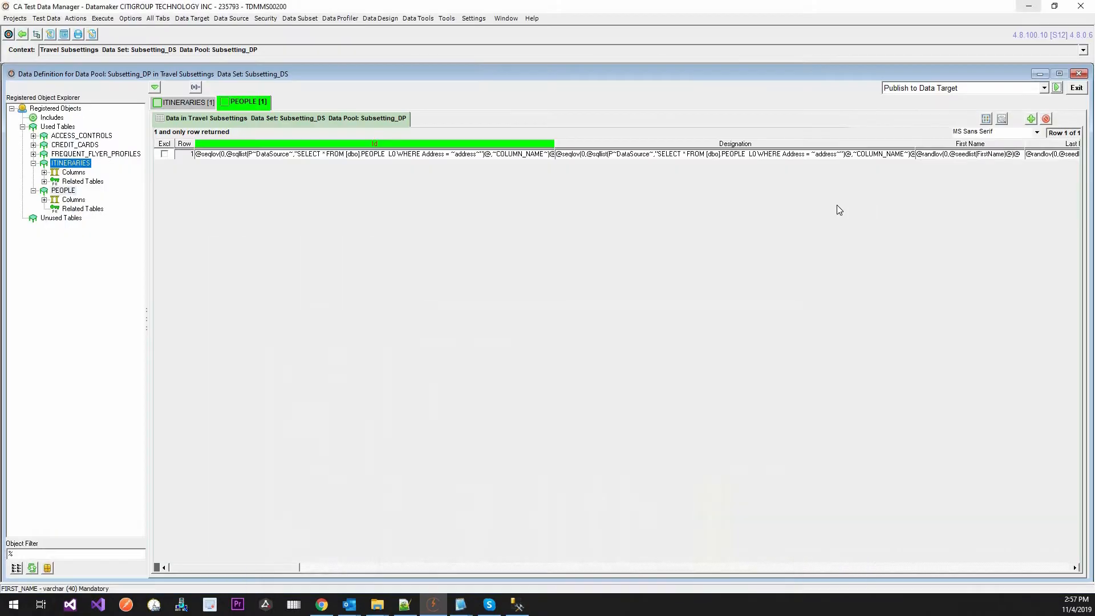
{"action": "left_click", "coordinate": [1056, 87]}
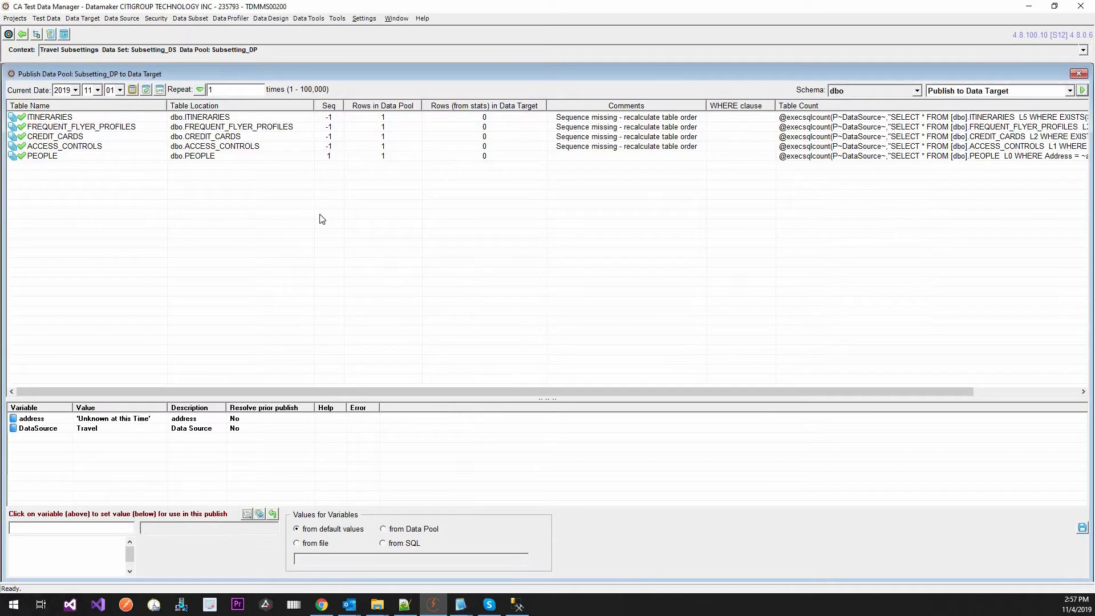
- Examine the values of the address and DataSource variables for this publish
{"action": "left_click", "coordinate": [69, 420]}
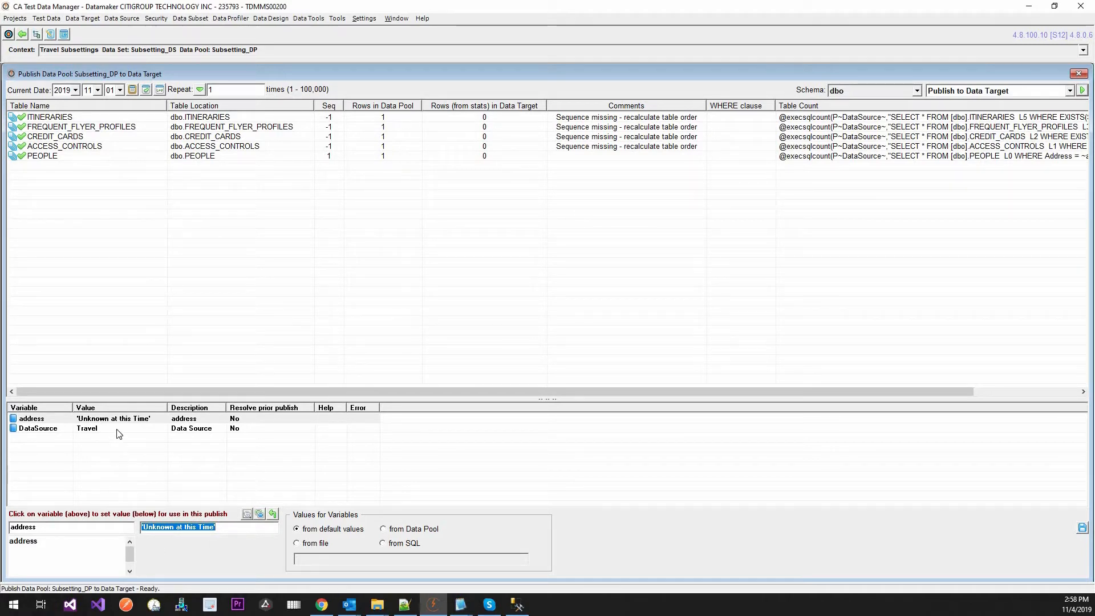
{"action": "left_click", "coordinate": [100, 428]}
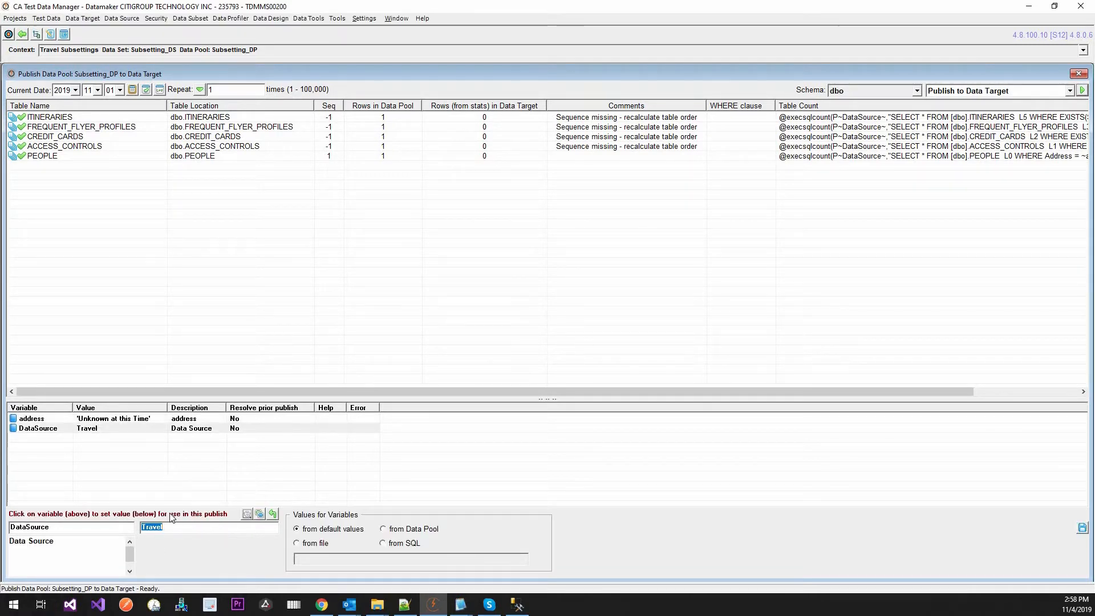
{"action": "left_click", "coordinate": [144, 421]}
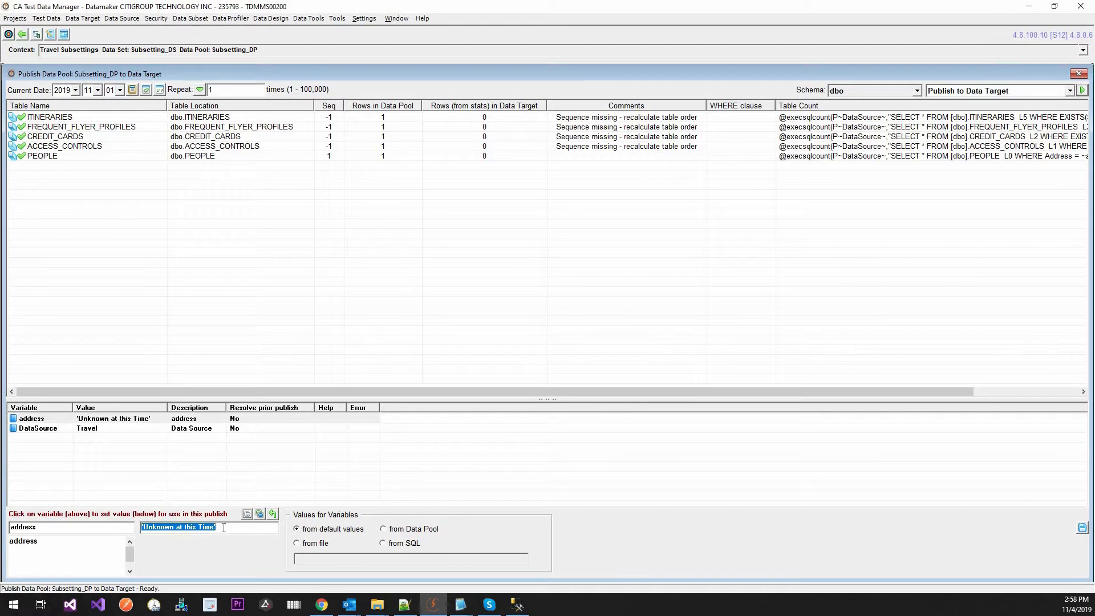
{"action": "left_click", "coordinate": [217, 528]}
{"action": "key", "text": "BackSpace"}
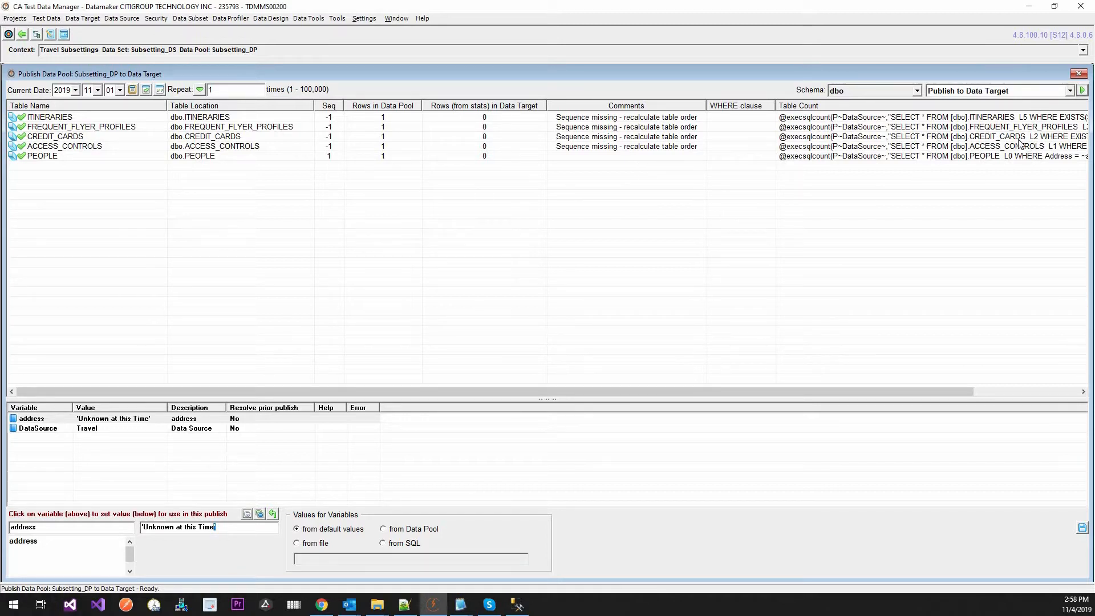
- Publish Subsetting_DP to the Travel_E data target with the Immediate method, ignoring all duplicate rows for each prompted table, and close the results report
{"action": "left_click", "coordinate": [1082, 90]}
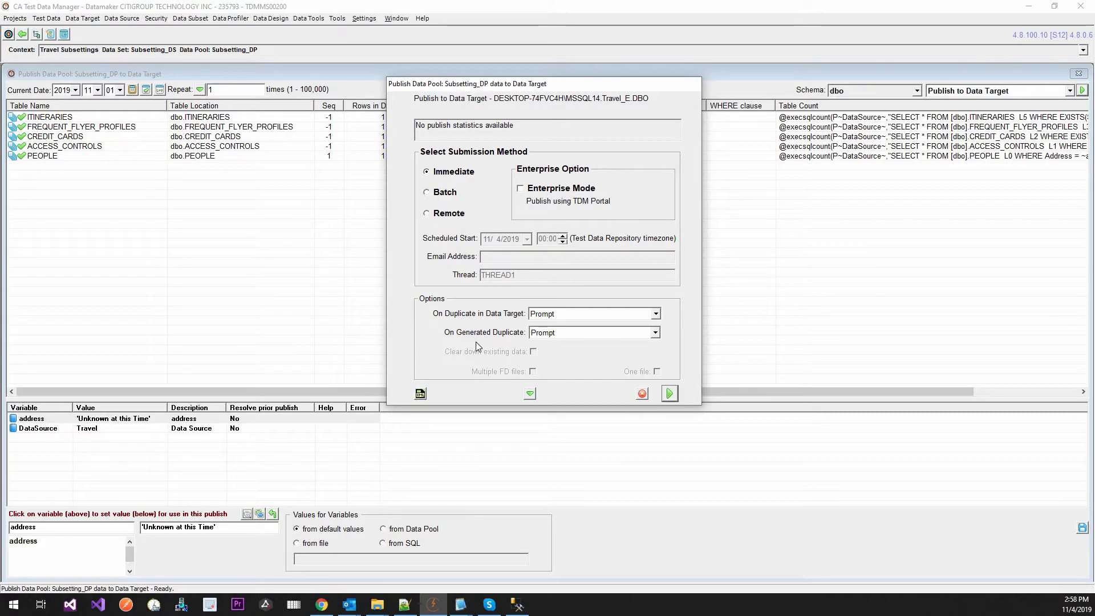
{"action": "left_click", "coordinate": [670, 393]}
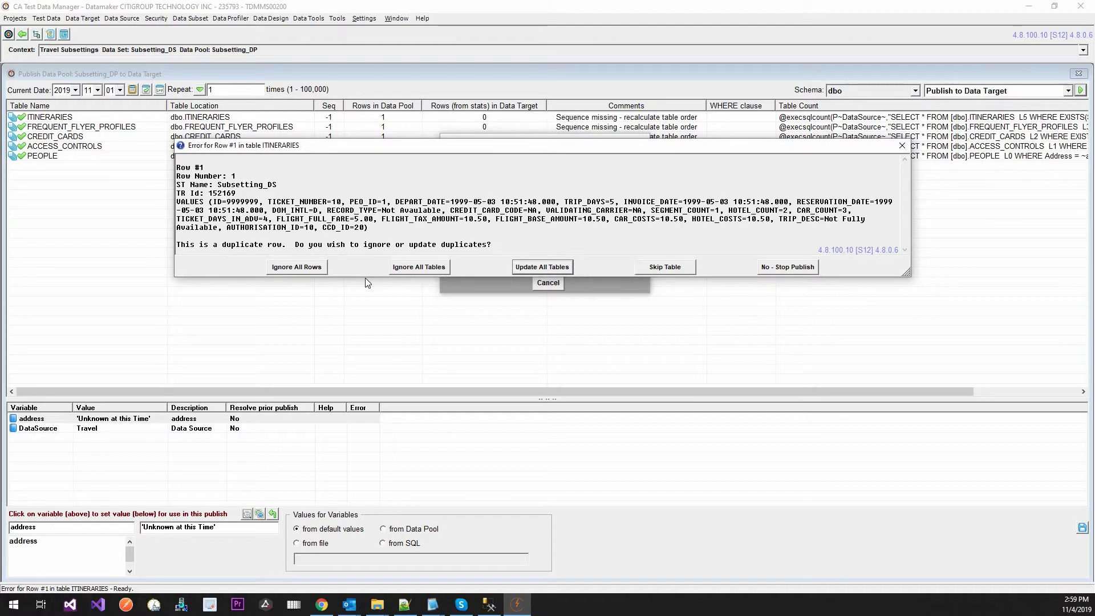
{"action": "left_click", "coordinate": [304, 269]}
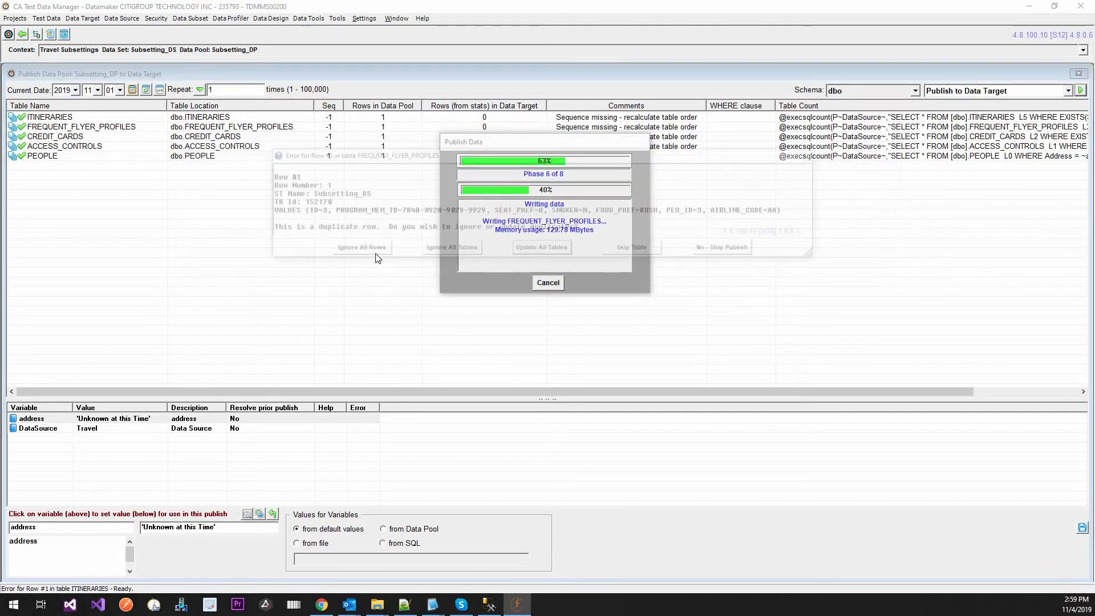
{"action": "left_click", "coordinate": [345, 249]}
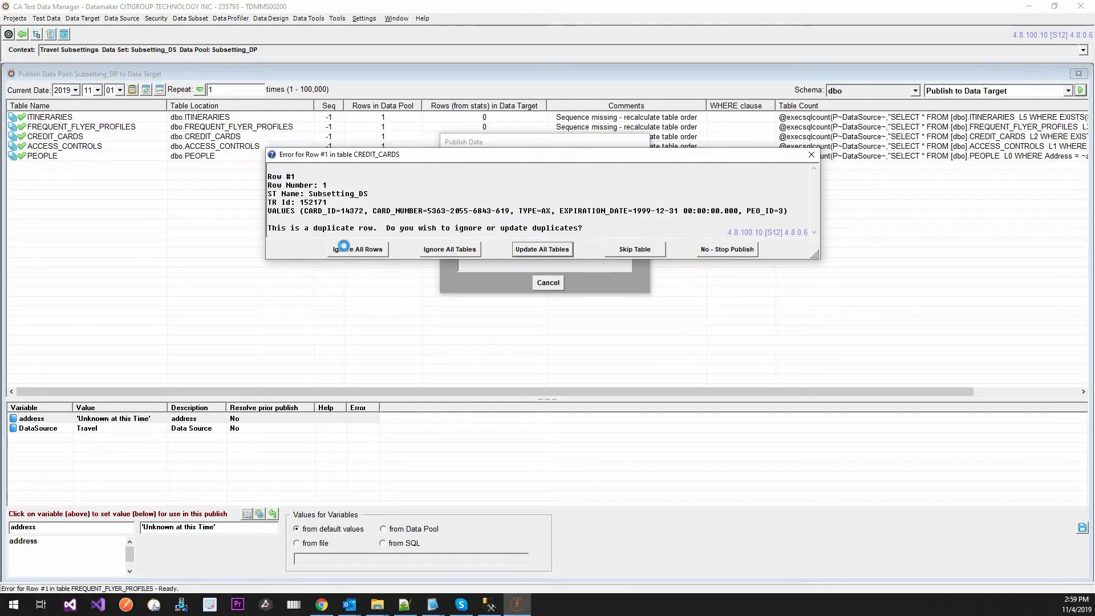
{"action": "left_click", "coordinate": [344, 246]}
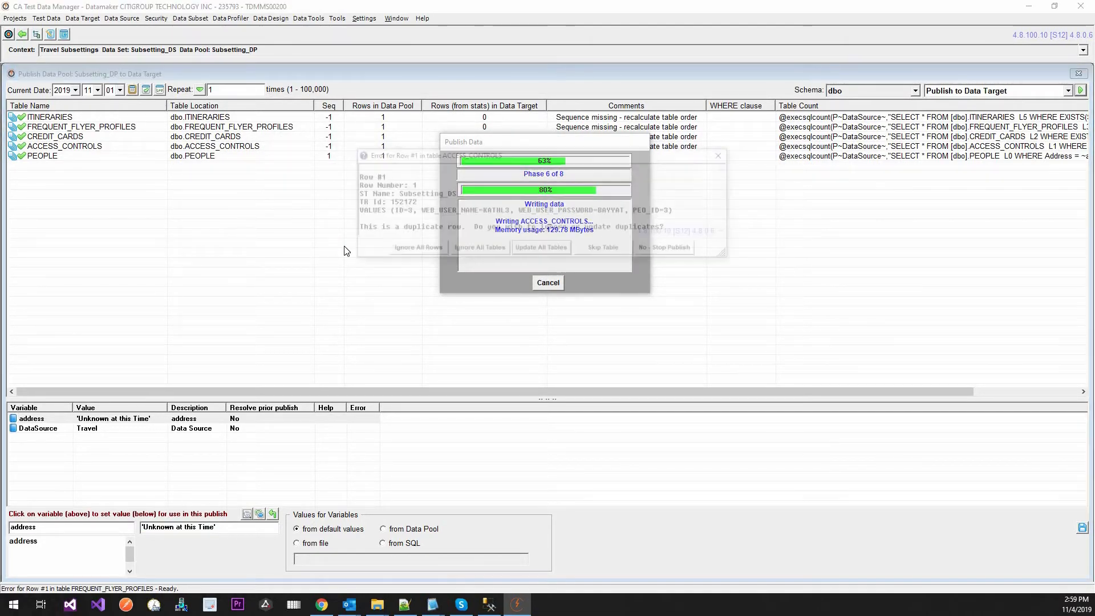
{"action": "left_click", "coordinate": [430, 250]}
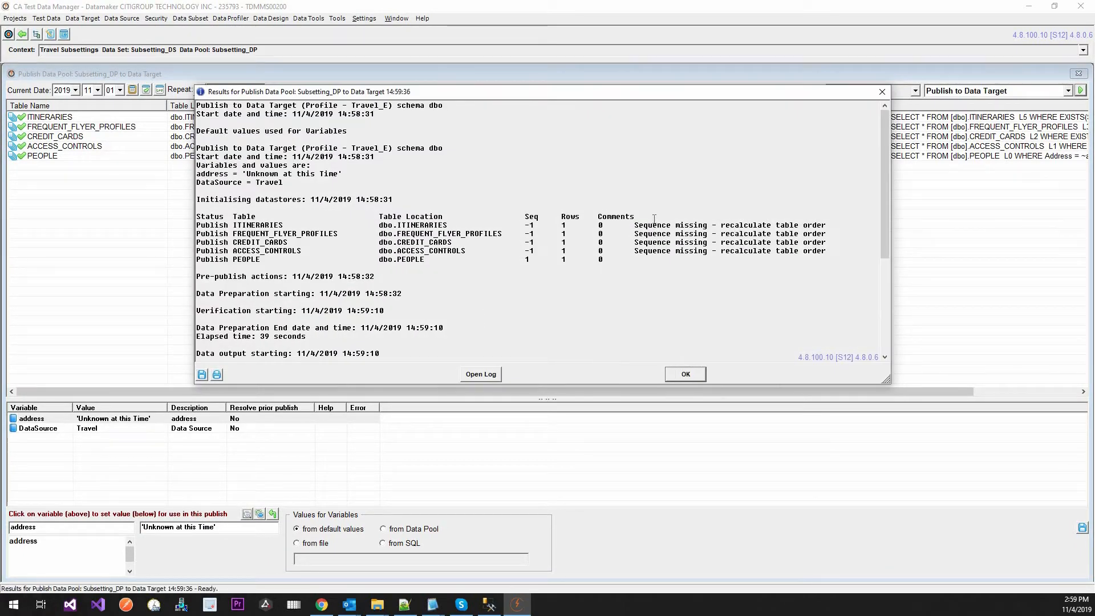
{"action": "left_click_drag", "start_coordinate": [197, 216], "coordinate": [308, 337]}
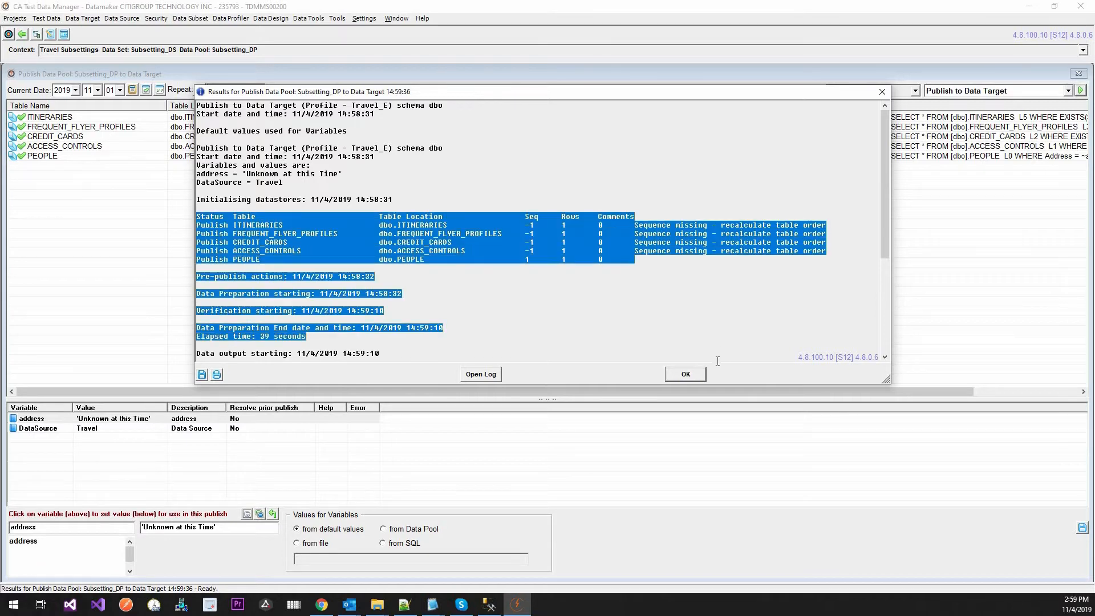
{"action": "left_click", "coordinate": [684, 375]}
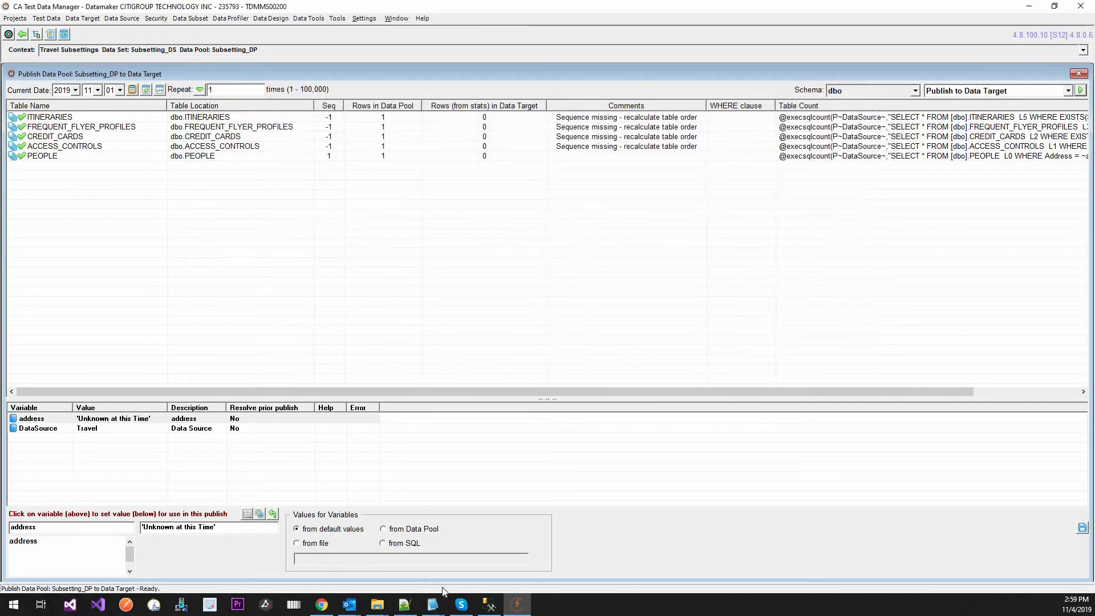
- Switch to SQL Server Management Studio and rerun the PEOPLE query on the Travel_E target database
{"action": "left_click", "coordinate": [489, 605]}
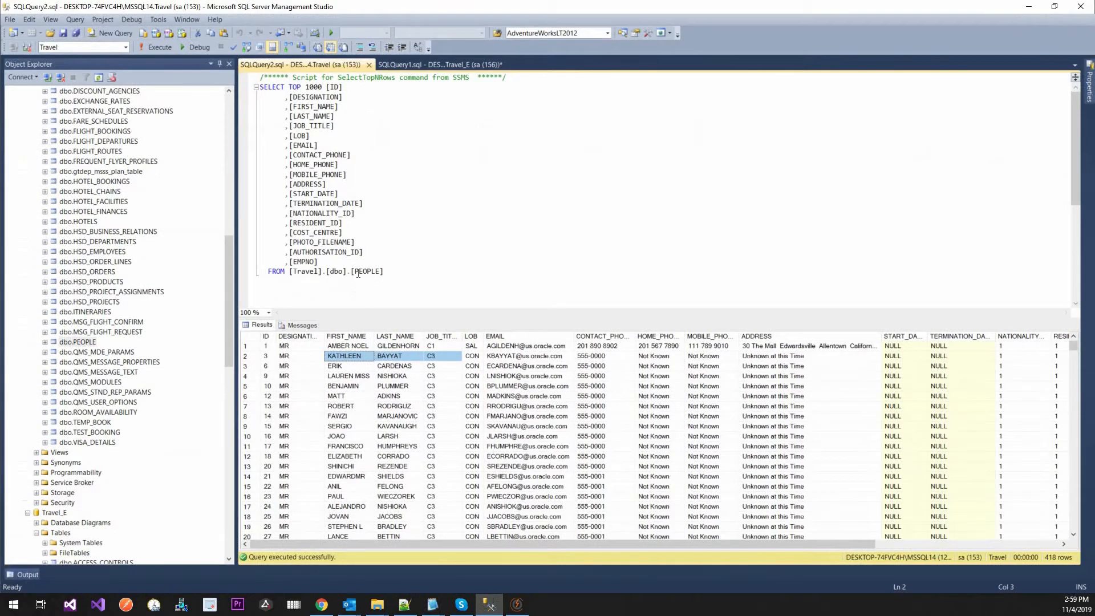
{"action": "left_click", "coordinate": [340, 262]}
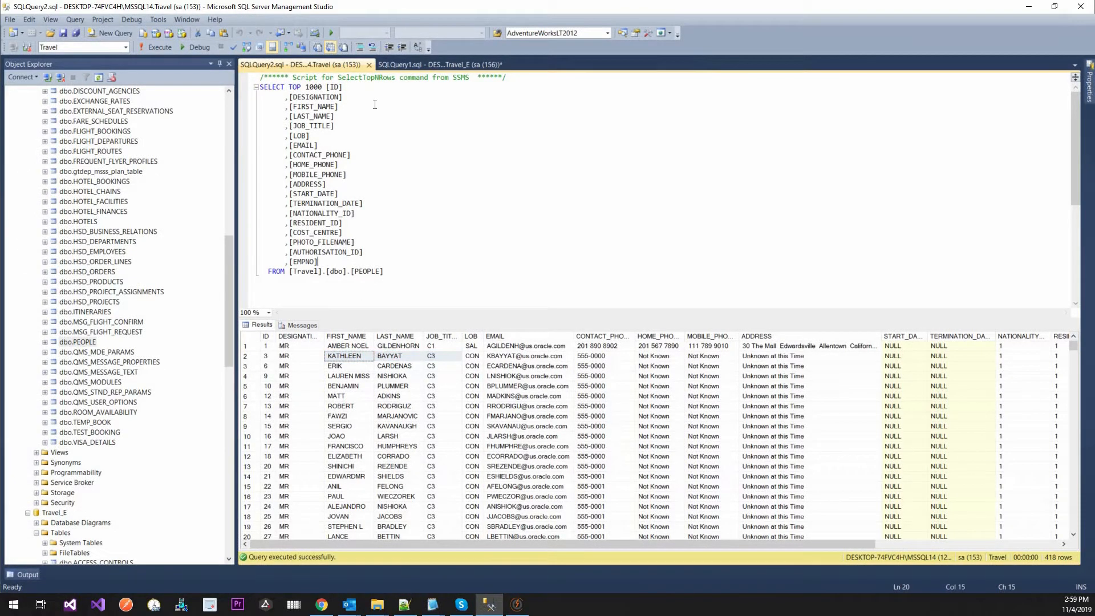
{"action": "left_click", "coordinate": [387, 68]}
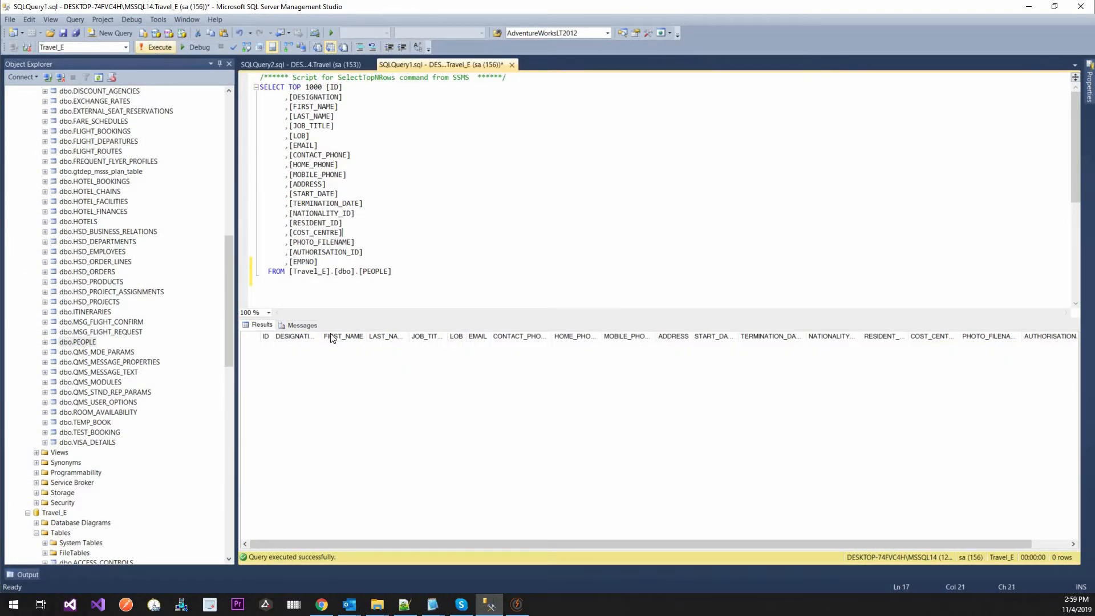
{"action": "left_click", "coordinate": [151, 47]}
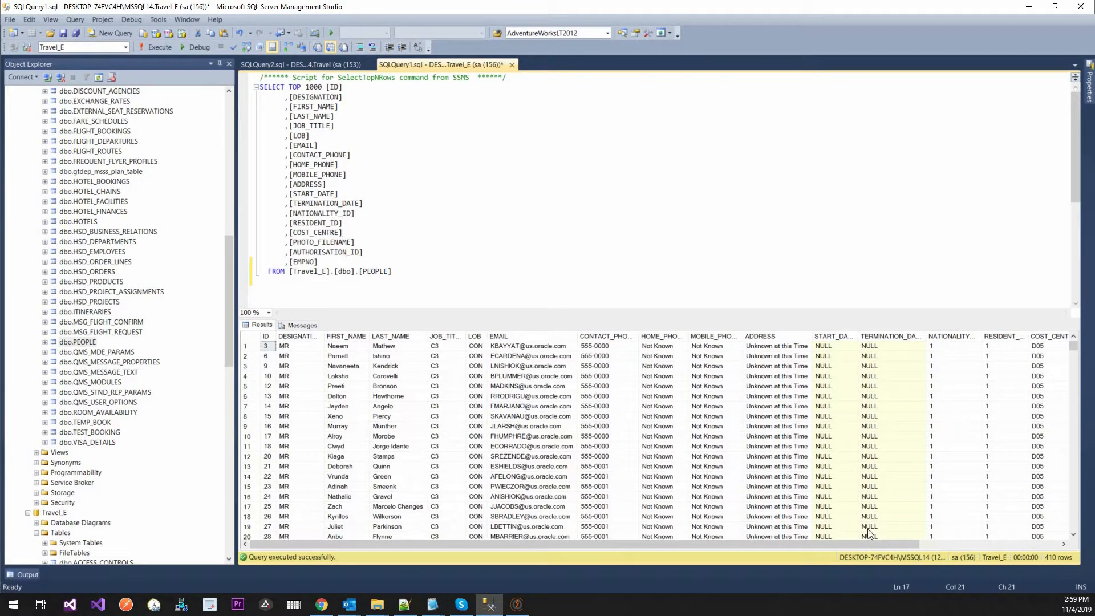
- Check the ADDRESS values of the published Travel_E rows and compare the masked names with the original PEOPLE records in Travel
{"action": "left_click_drag", "start_coordinate": [775, 365], "coordinate": [798, 564]}
{"action": "left_click_drag", "start_coordinate": [812, 357], "coordinate": [766, 348]}
{"action": "left_click", "coordinate": [767, 347]}
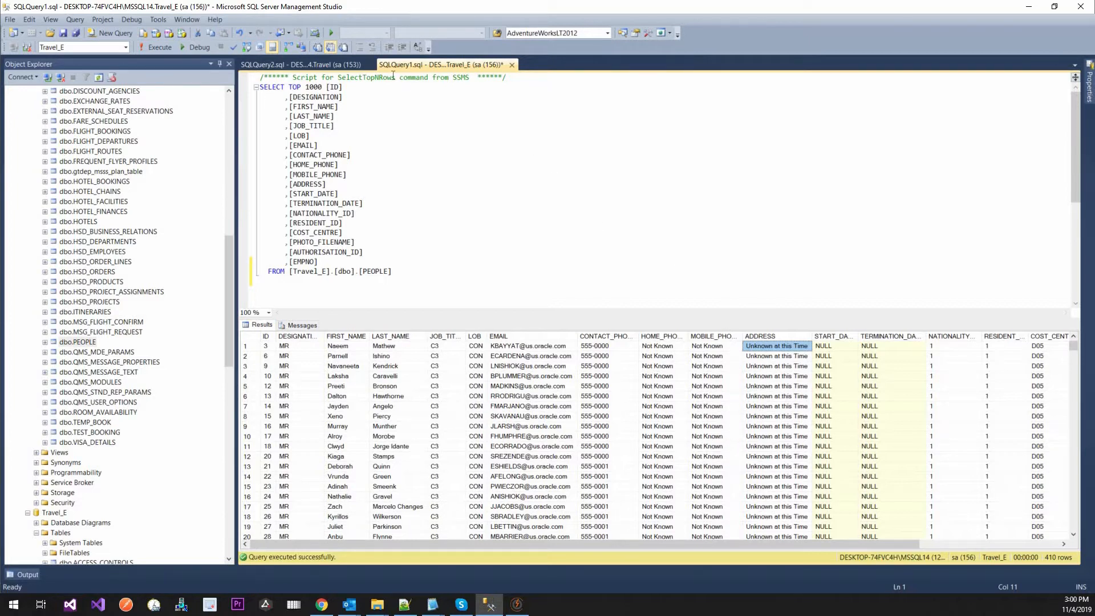
{"action": "left_click", "coordinate": [302, 64]}
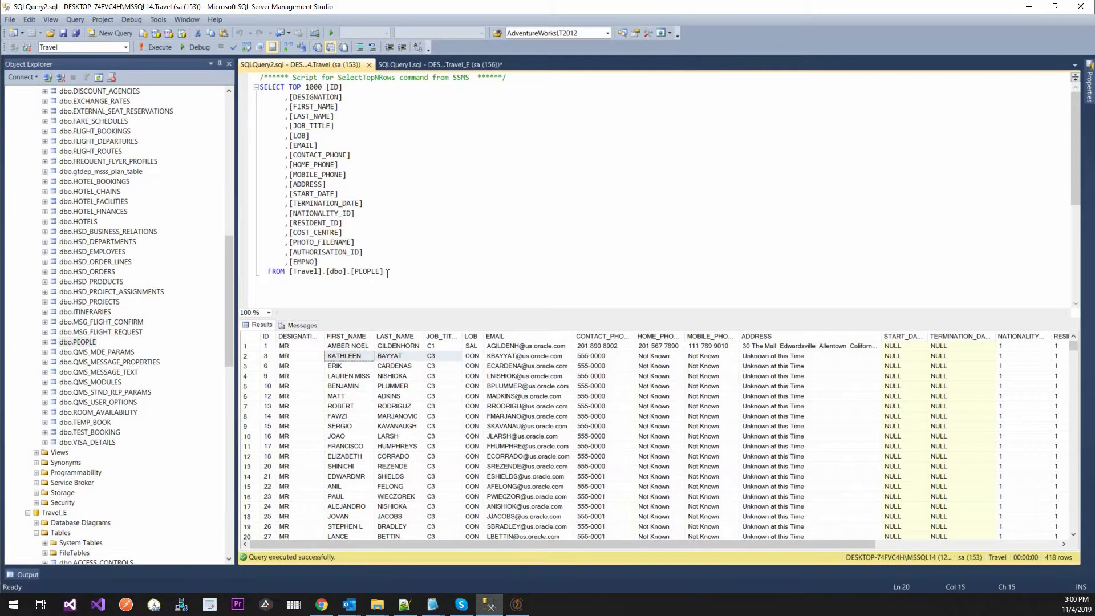
{"action": "left_click", "coordinate": [350, 356]}
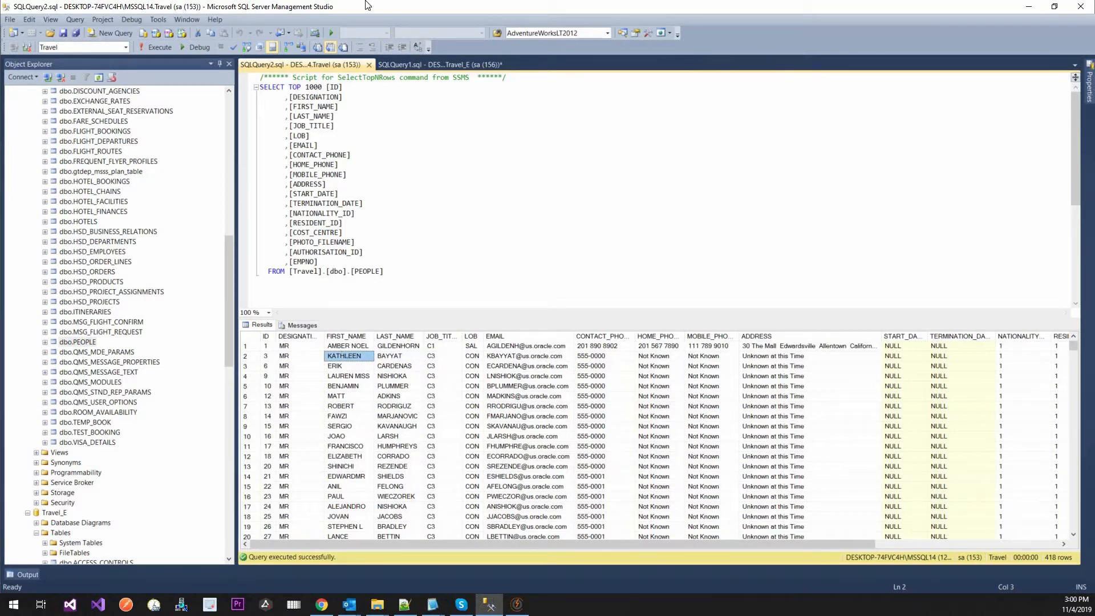
- Browse the published Travel_E PEOPLE rows with the ID column widened, and compare them with the Travel records
{"action": "left_click", "coordinate": [402, 65]}
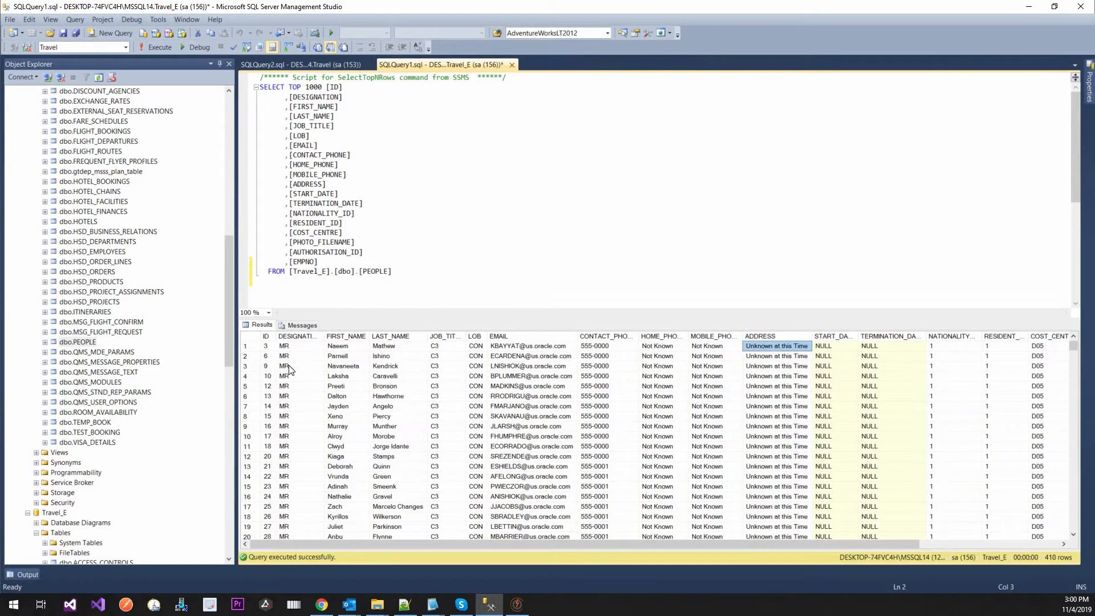
{"action": "scroll", "coordinate": [296, 376], "scroll_direction": "down", "scroll_amount": 20}
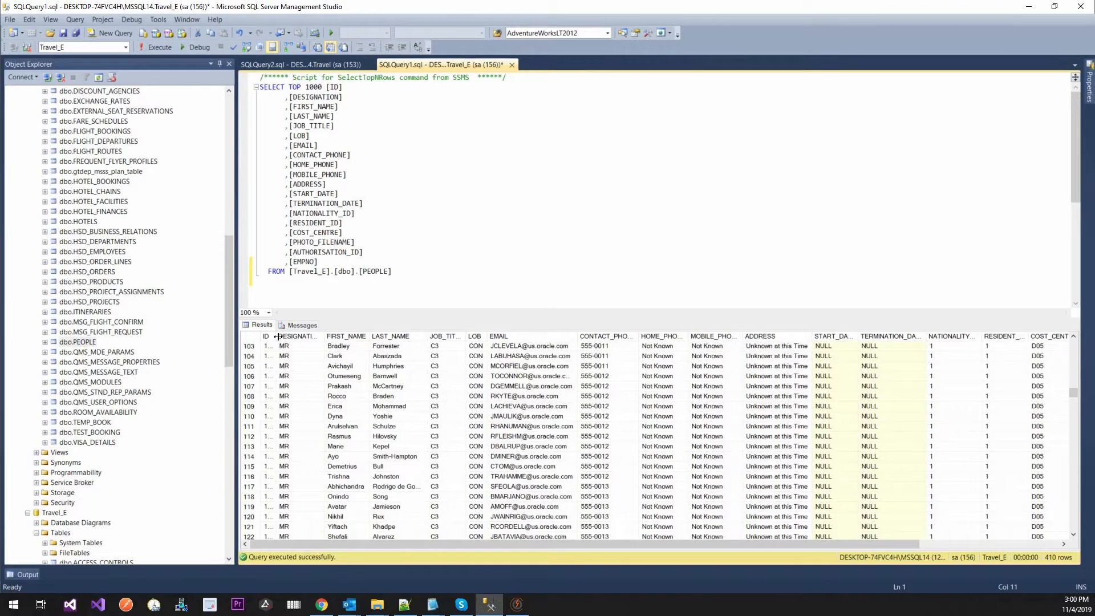
{"action": "left_click_drag", "start_coordinate": [277, 337], "coordinate": [389, 344]}
{"action": "scroll", "coordinate": [355, 366], "scroll_direction": "up", "scroll_amount": 1}
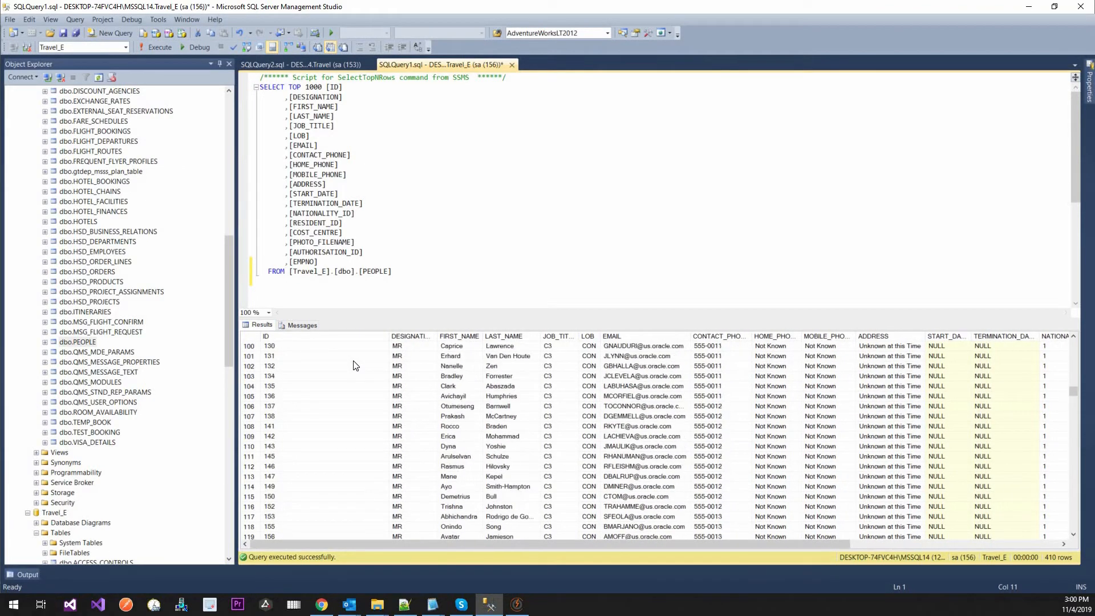
{"action": "scroll", "coordinate": [355, 365], "scroll_direction": "up", "scroll_amount": 20}
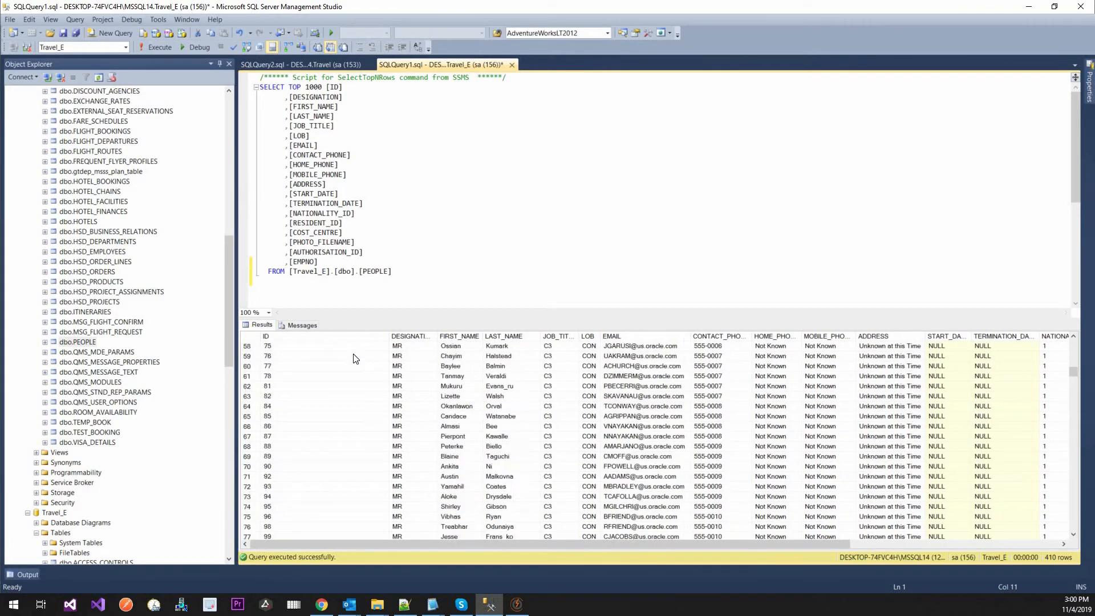
{"action": "left_click", "coordinate": [327, 62]}
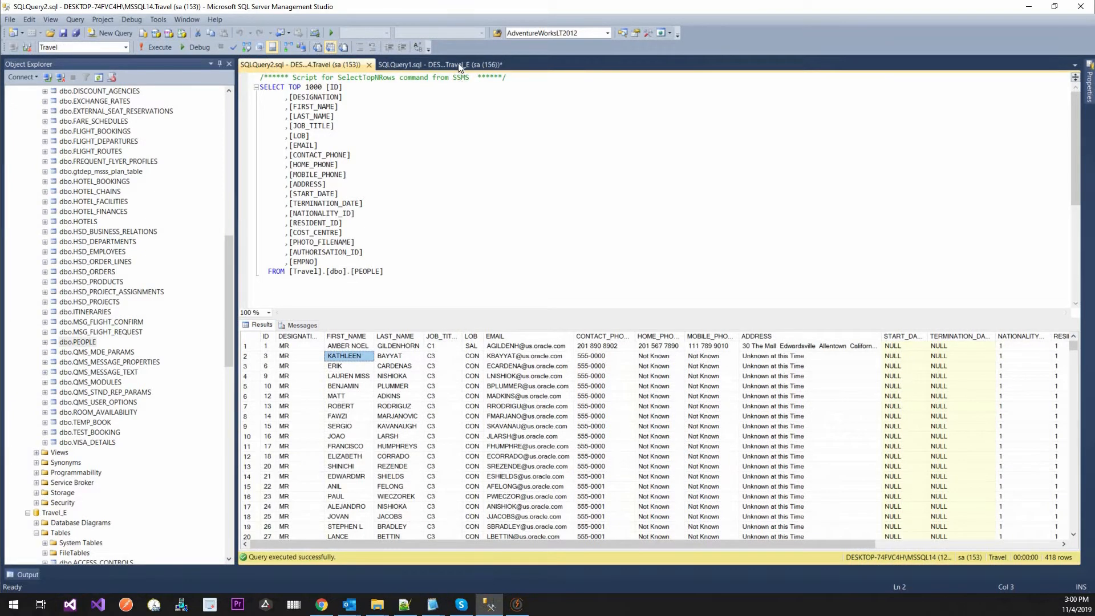
{"action": "left_click", "coordinate": [460, 67]}
- Filter the Travel_E PEOPLE query with a where condition matching FIRST_NAME to an original first name from Travel, and execute it
{"action": "left_click", "coordinate": [415, 271]}
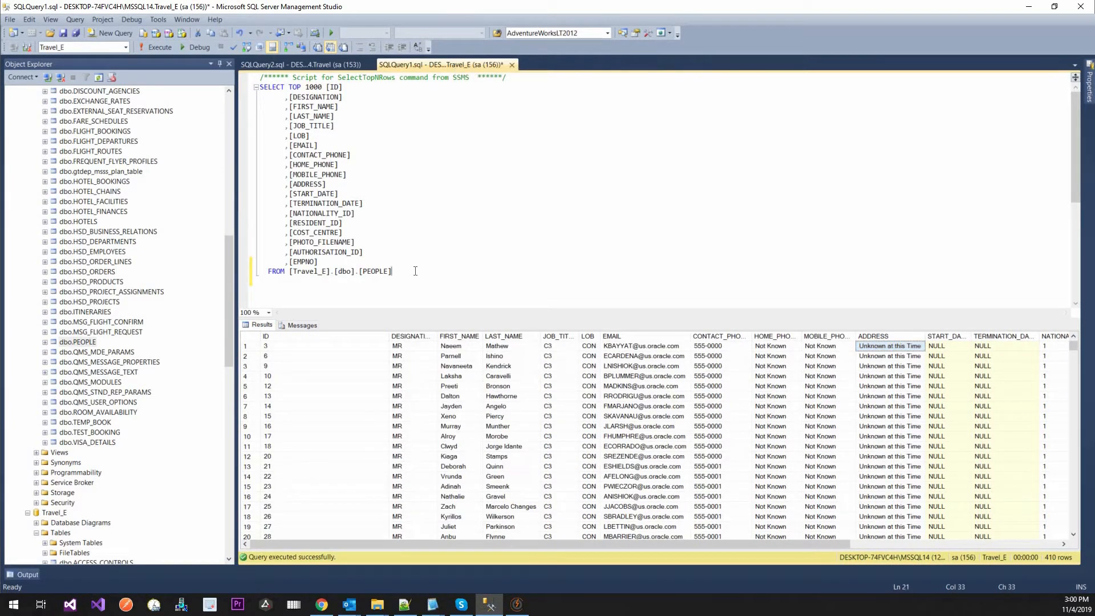
{"action": "key", "text": "Return"}
{"action": "type", "text": "where FIRD"}
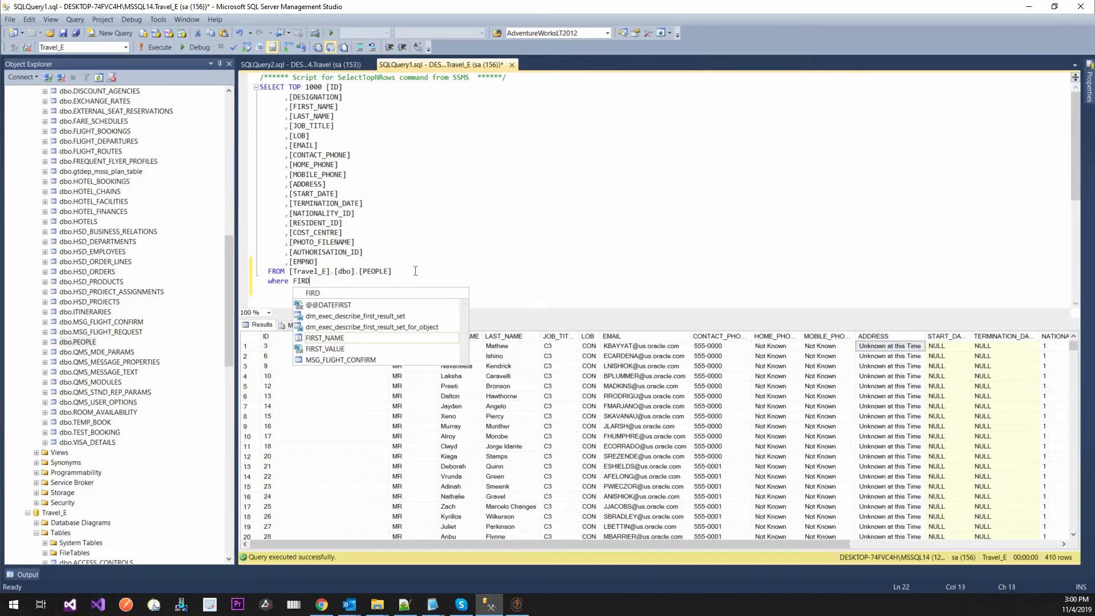
{"action": "key", "text": "BackSpace"}
{"action": "type", "text": "ST_NAME ="}
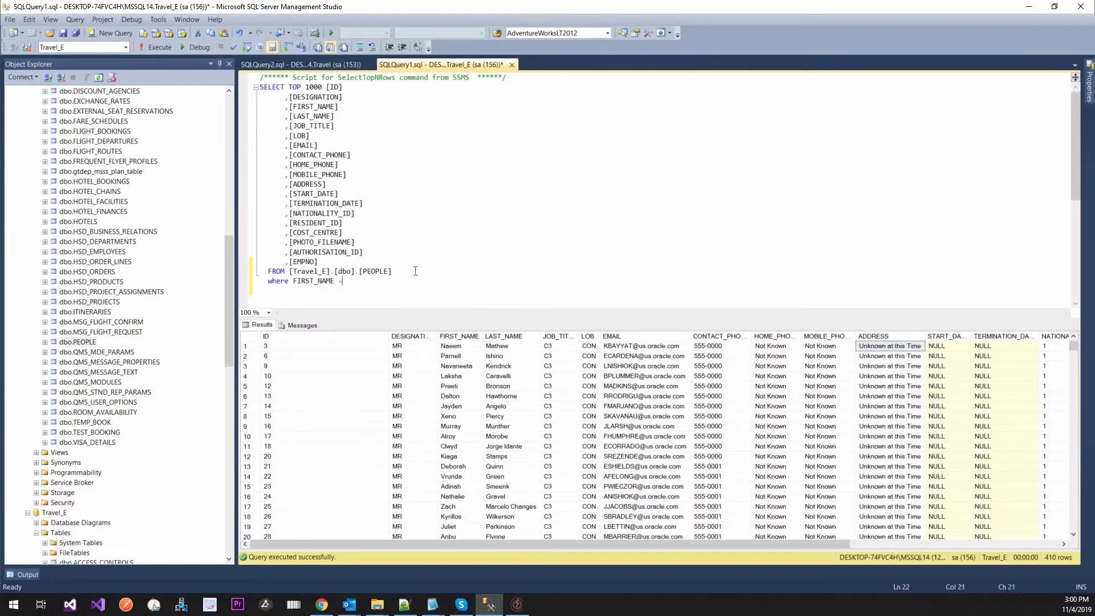
{"action": "type", "text": " 'KATHLEEN'"}
{"action": "left_click", "coordinate": [160, 47]}
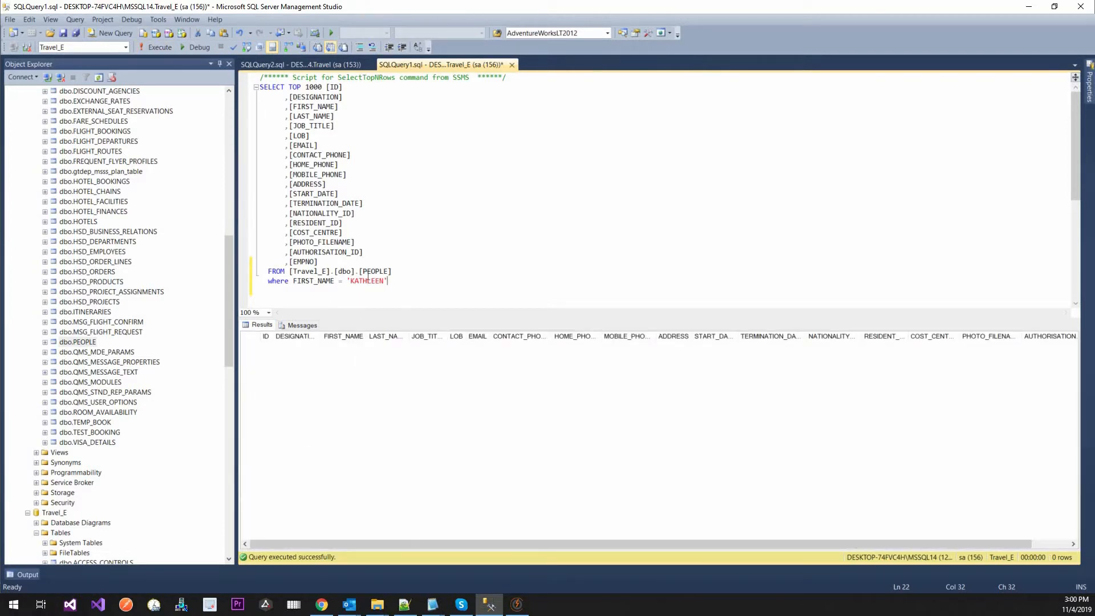
- Remove the FIRST_NAME condition from the Travel_E query and rerun it for all PEOPLE rows
{"action": "left_click_drag", "start_coordinate": [411, 289], "coordinate": [260, 282]}
{"action": "key", "text": "Delete"}
{"action": "left_click", "coordinate": [165, 46]}
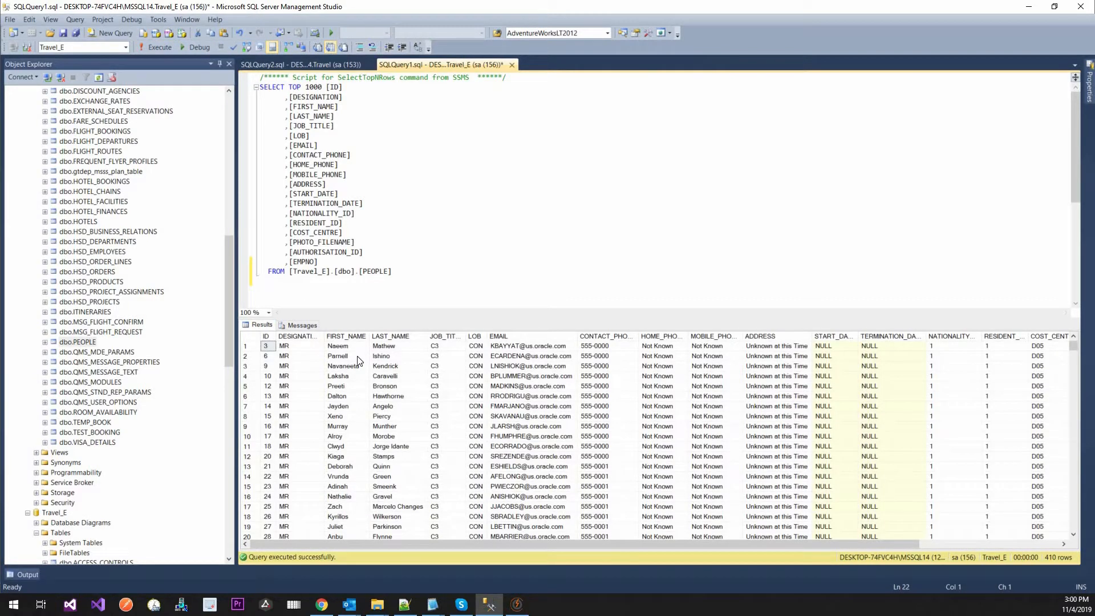
- Filter the Travel PEOPLE query with a where condition matching First_Name to the masked first name in Travel_E's first row, and execute it
{"action": "left_click", "coordinate": [359, 346]}
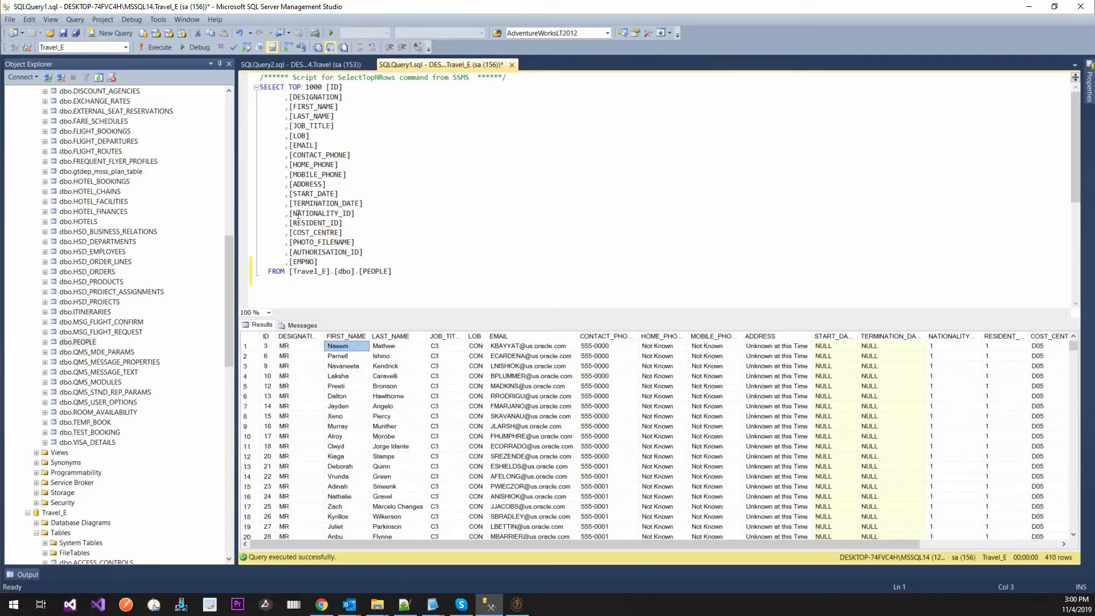
{"action": "left_click", "coordinate": [272, 66]}
{"action": "left_click", "coordinate": [386, 272]}
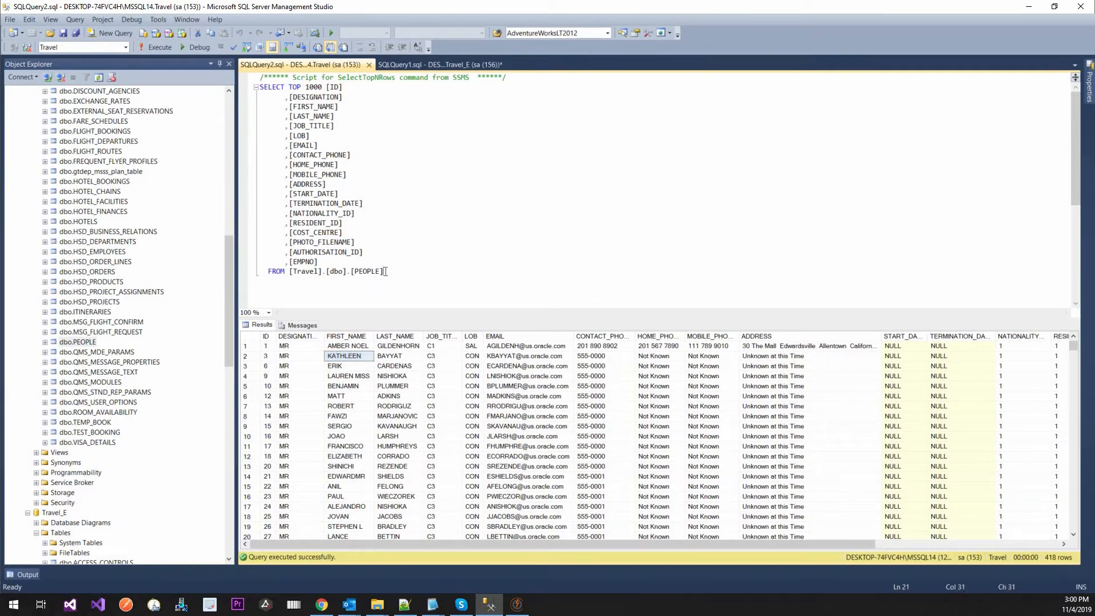
{"action": "key", "text": "Return"}
{"action": "type", "text": "wher"}
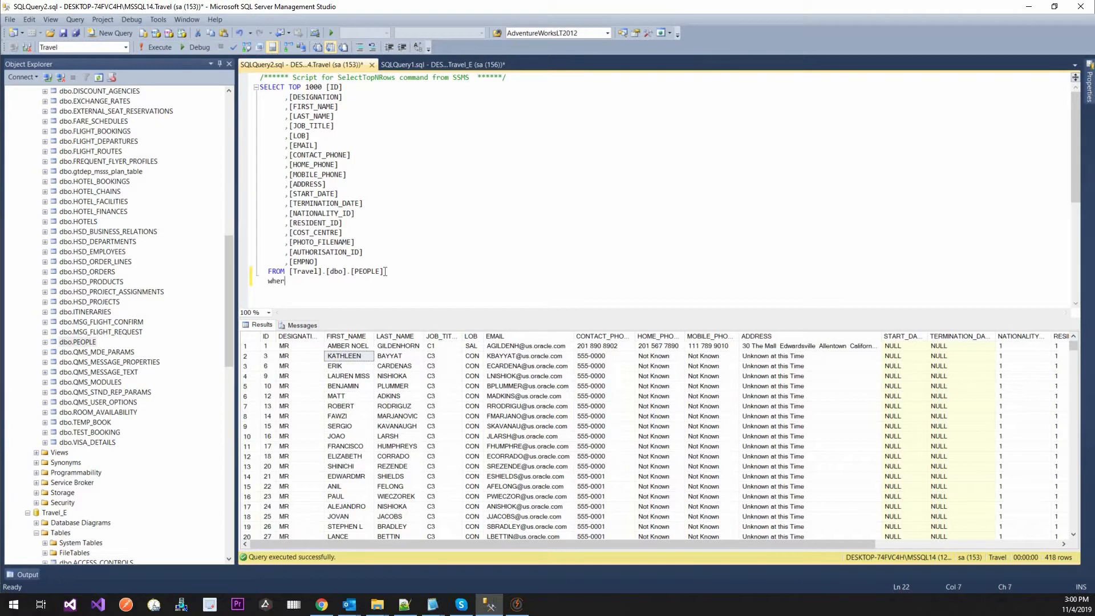
{"action": "type", "text": "e i"}
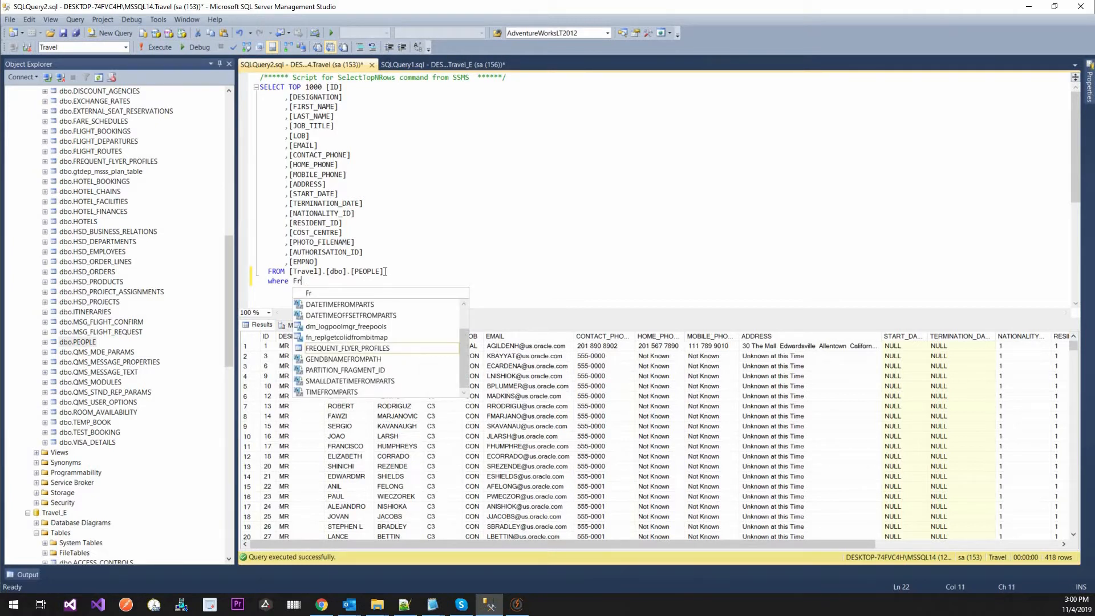
{"action": "key", "text": "BackSpace"}
{"action": "type", "text": "First"}
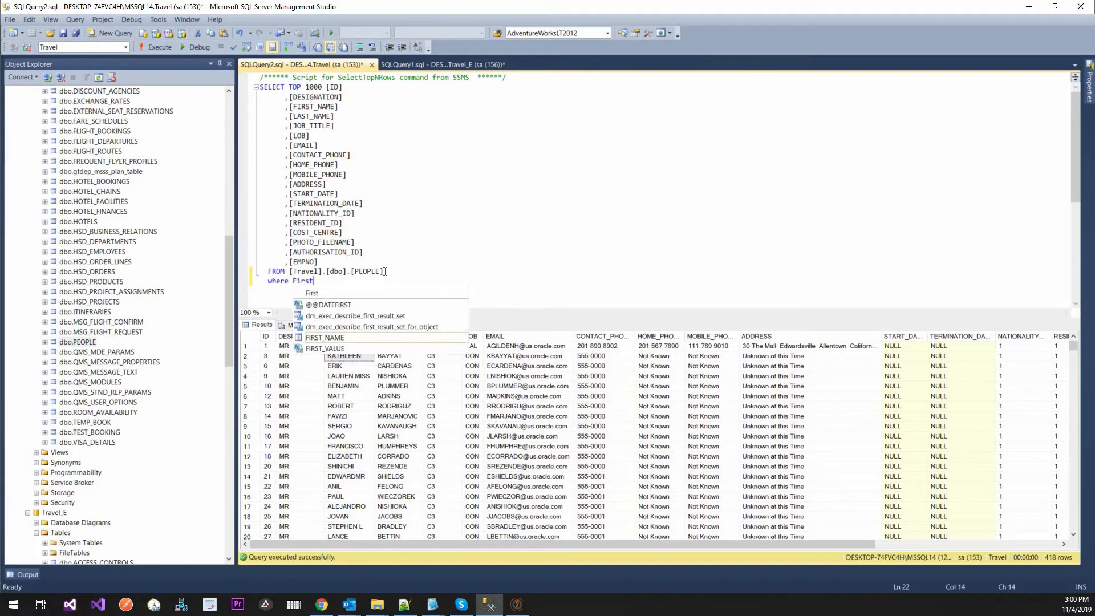
{"action": "type", "text": "_Name = "}
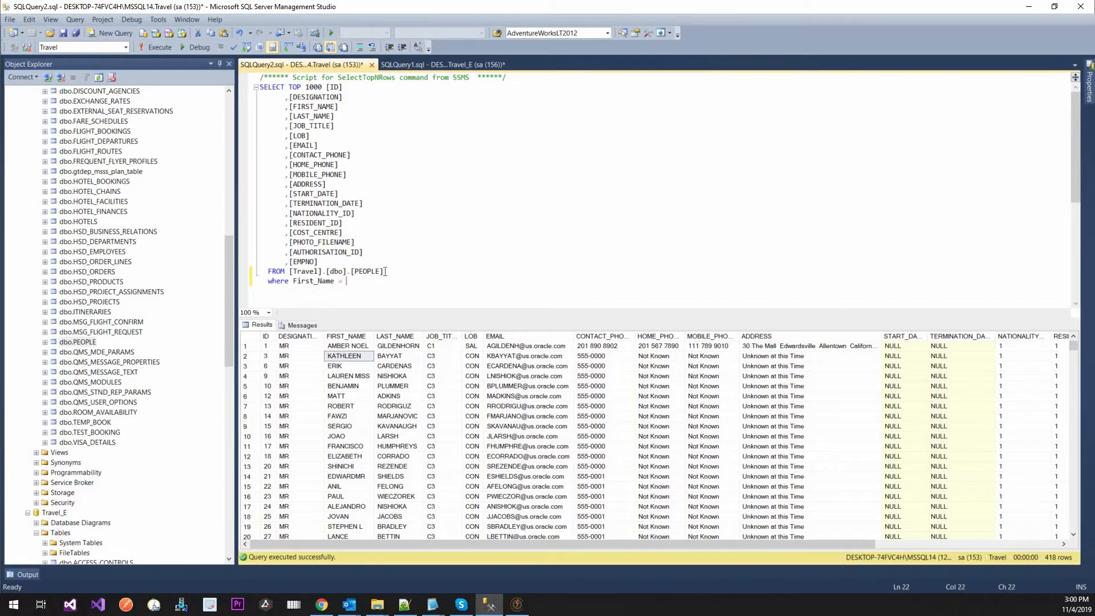
{"action": "type", "text": "'Naeem'"}
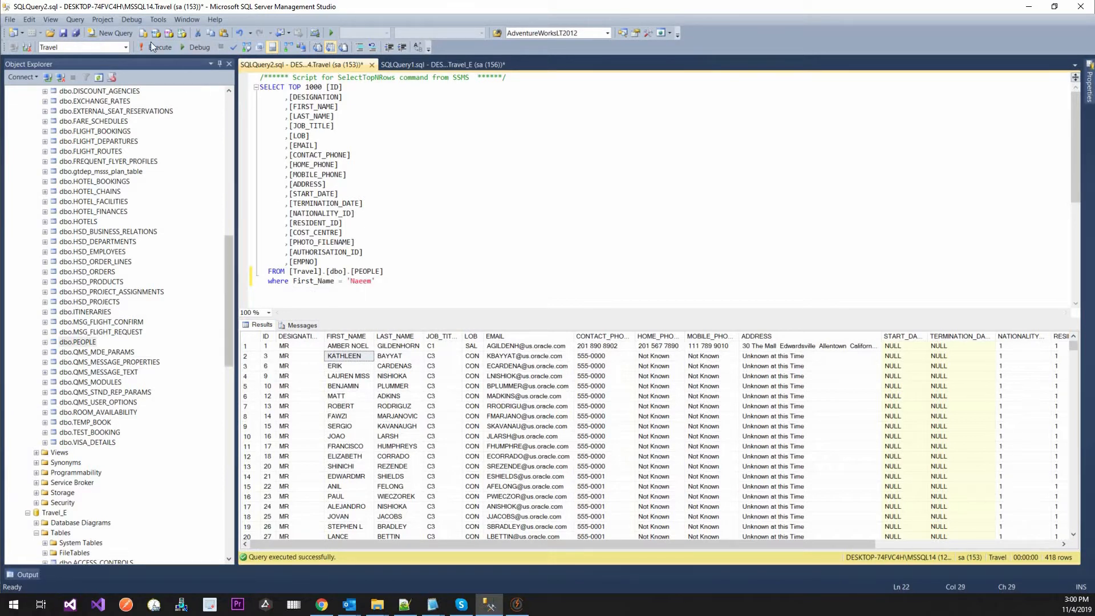
{"action": "left_click", "coordinate": [152, 46]}
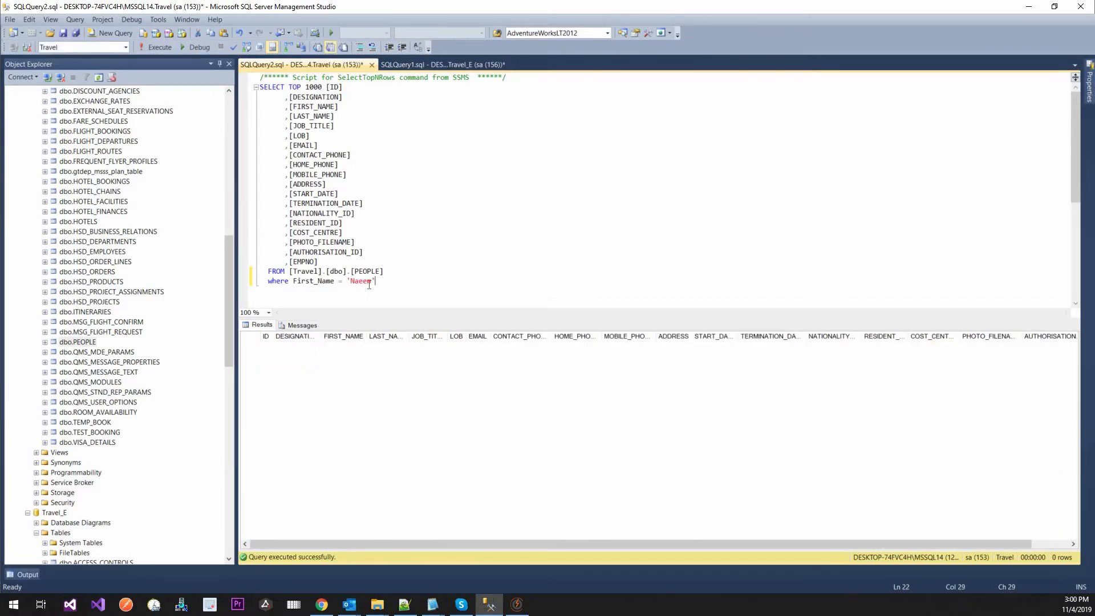
- Remove the First_Name condition from the Travel query and rerun it for all PEOPLE rows
{"action": "left_click_drag", "start_coordinate": [376, 281], "coordinate": [249, 282]}
{"action": "key", "text": "BackSpace"}
{"action": "left_click", "coordinate": [163, 50]}
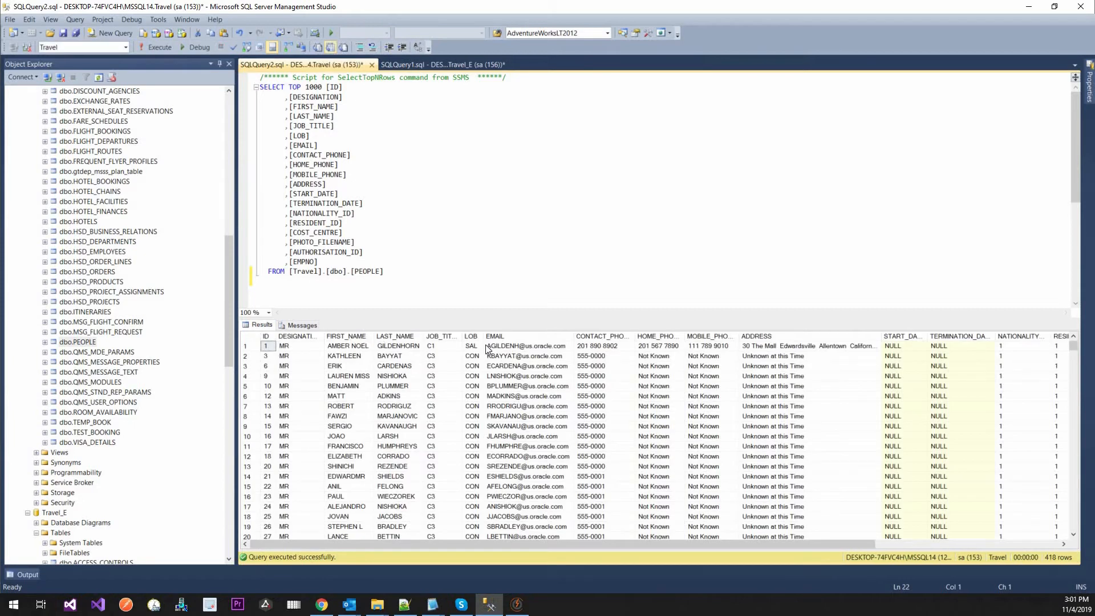
- Add a where condition to the Travel_E query matching Address to the full address of the first Travel record
{"action": "left_click", "coordinate": [745, 346]}
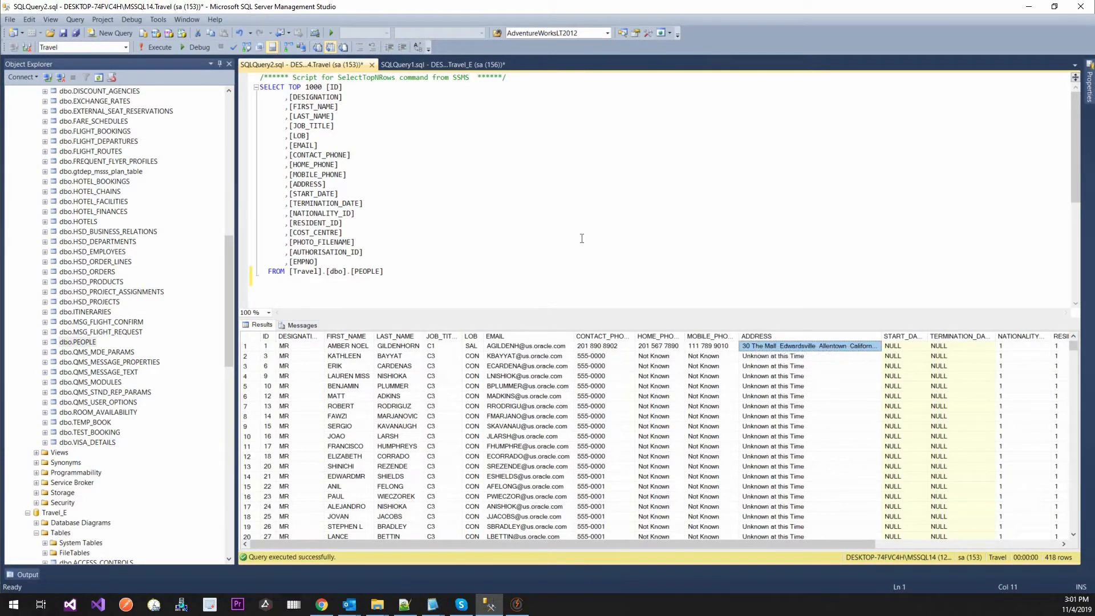
{"action": "left_click", "coordinate": [458, 66]}
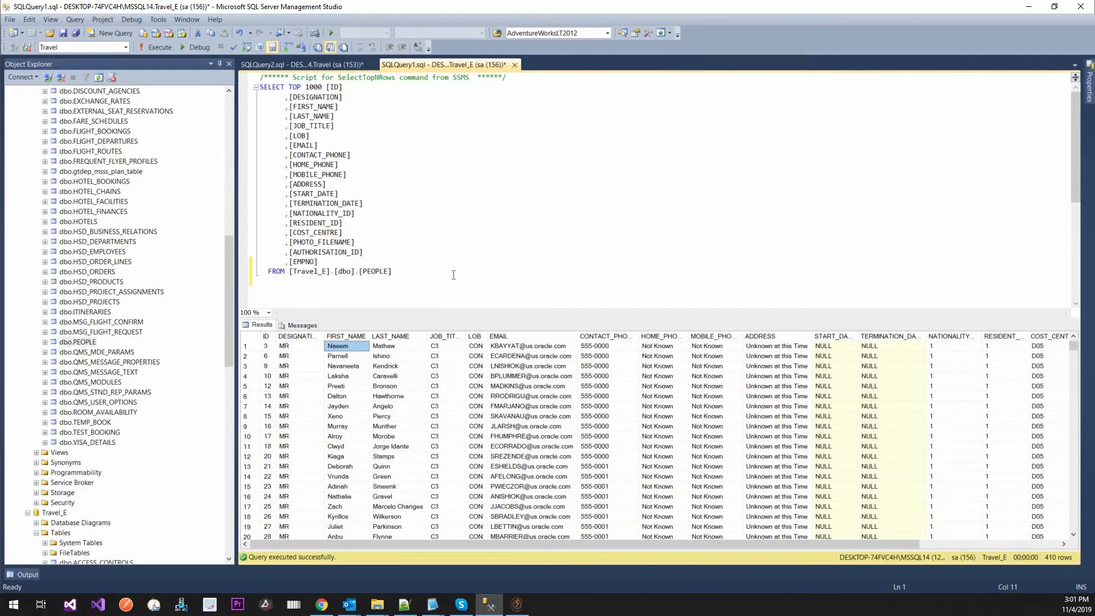
{"action": "key", "text": "Return"}
{"action": "type", "text": "wjere"}
{"action": "key", "text": "BackSpace"}
{"action": "key", "text": "BackSpace"}
{"action": "key", "text": "BackSpace"}
{"action": "key", "text": "BackSpace"}
{"action": "key", "text": "BackSpace"}
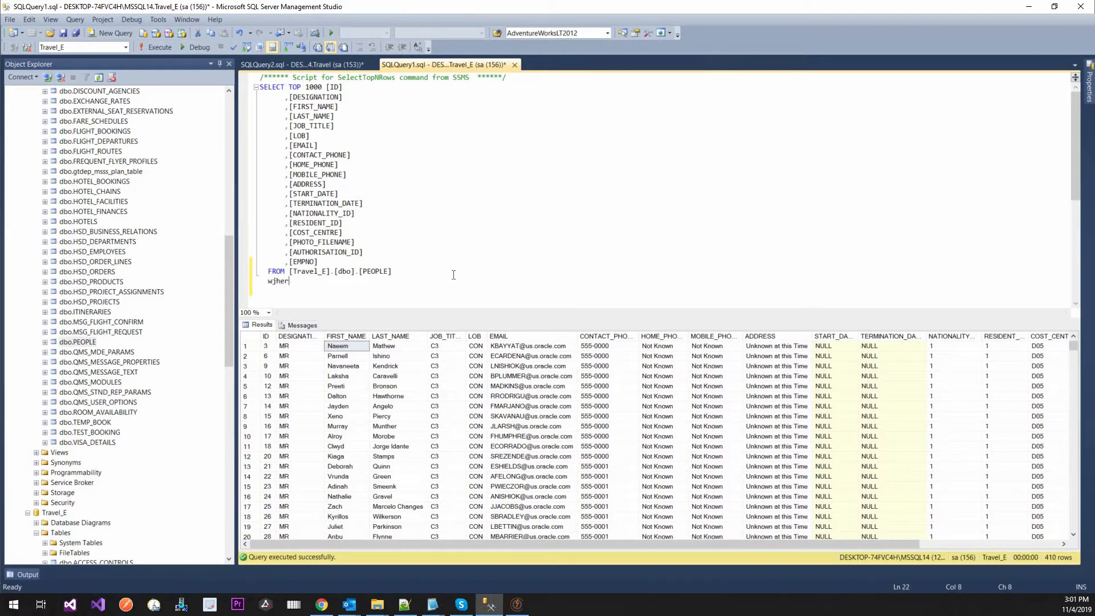
{"action": "type", "text": "here Addr"}
{"action": "type", "text": "e"}
{"action": "key", "text": "BackSpace"}
{"action": "key", "text": "BackSpace"}
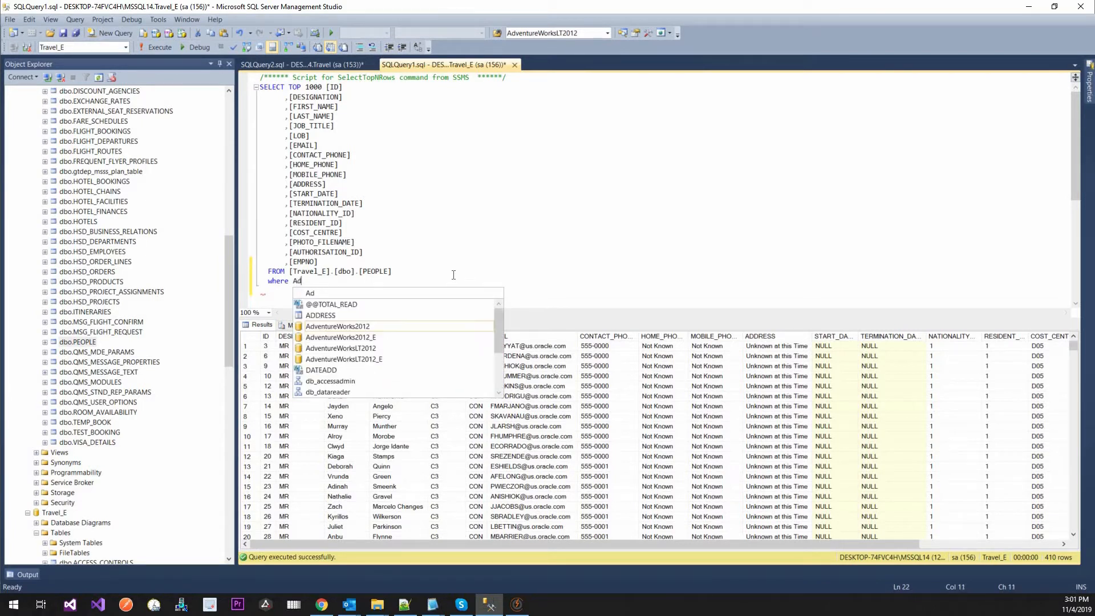
{"action": "type", "text": "dress = "}
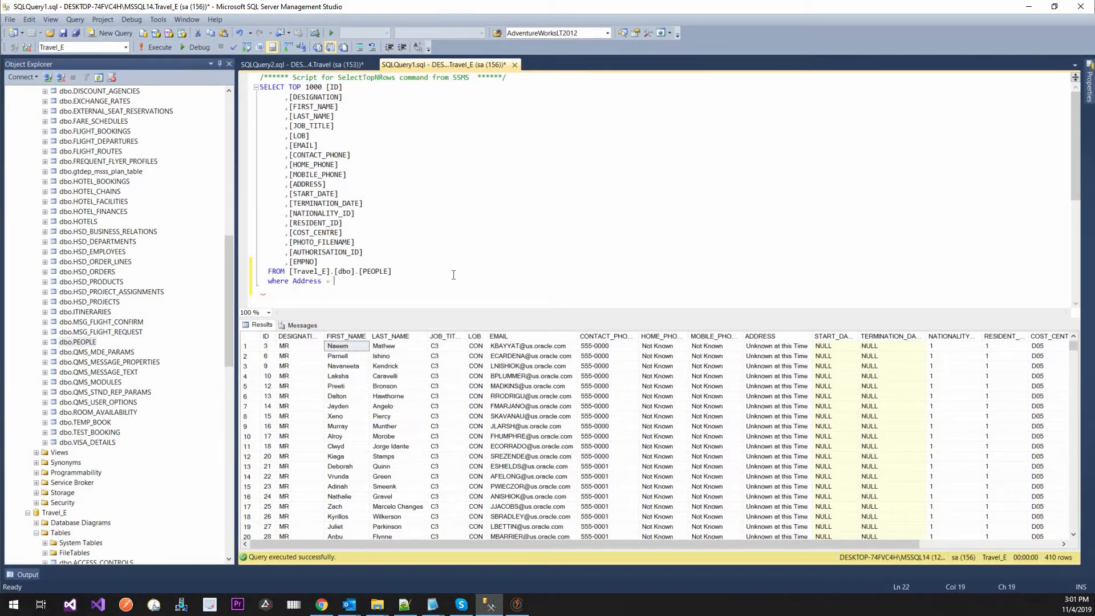
{"action": "type", "text": "'"}
{"action": "type", "text": "30 The Mall Edwardsville Allentown California USA"}
{"action": "type", "text": "'"}
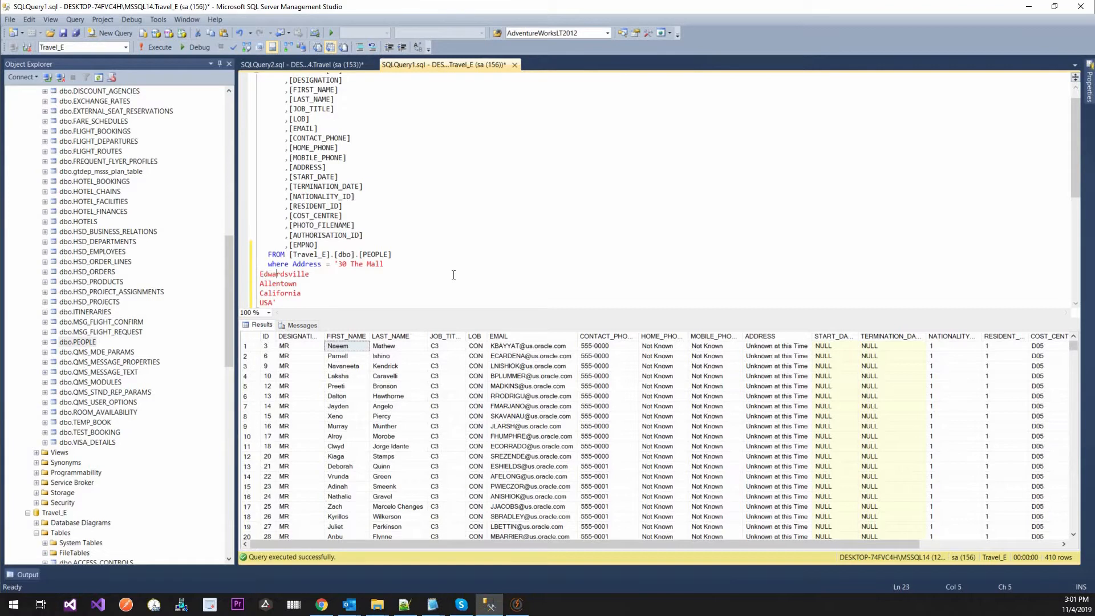
- Join the multi-line address in the Travel_E condition into one space-separated line and execute the query
{"action": "key", "text": "BackSpace"}
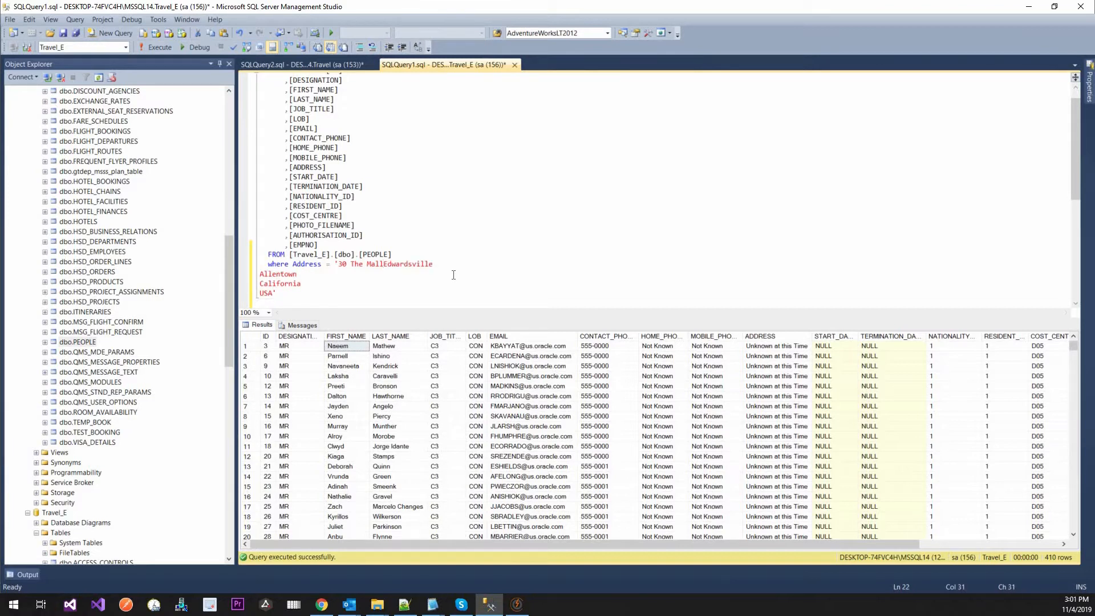
{"action": "key", "text": "Right"}
{"action": "key", "text": "End"}
{"action": "key", "text": "Delete"}
{"action": "key", "text": "End"}
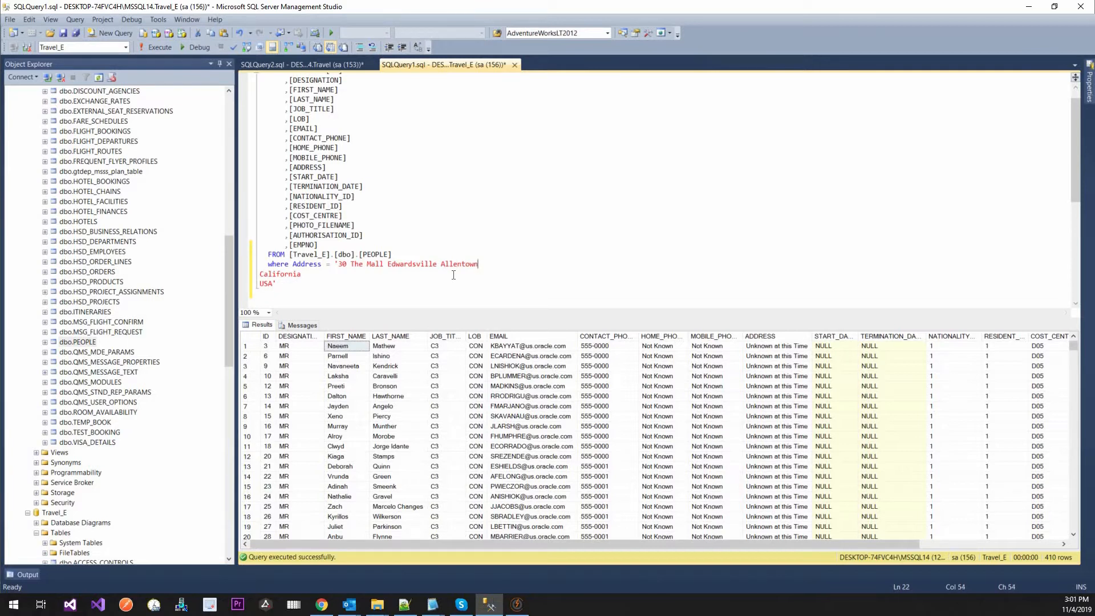
{"action": "key", "text": "Delete"}
{"action": "key", "text": "Delete"}
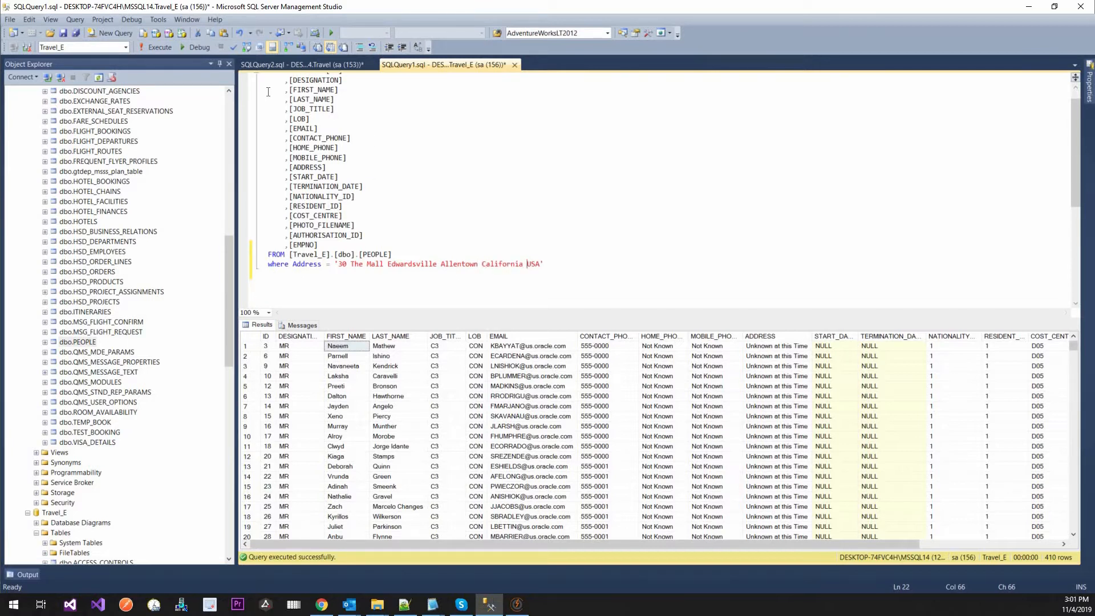
{"action": "key", "text": "F5"}
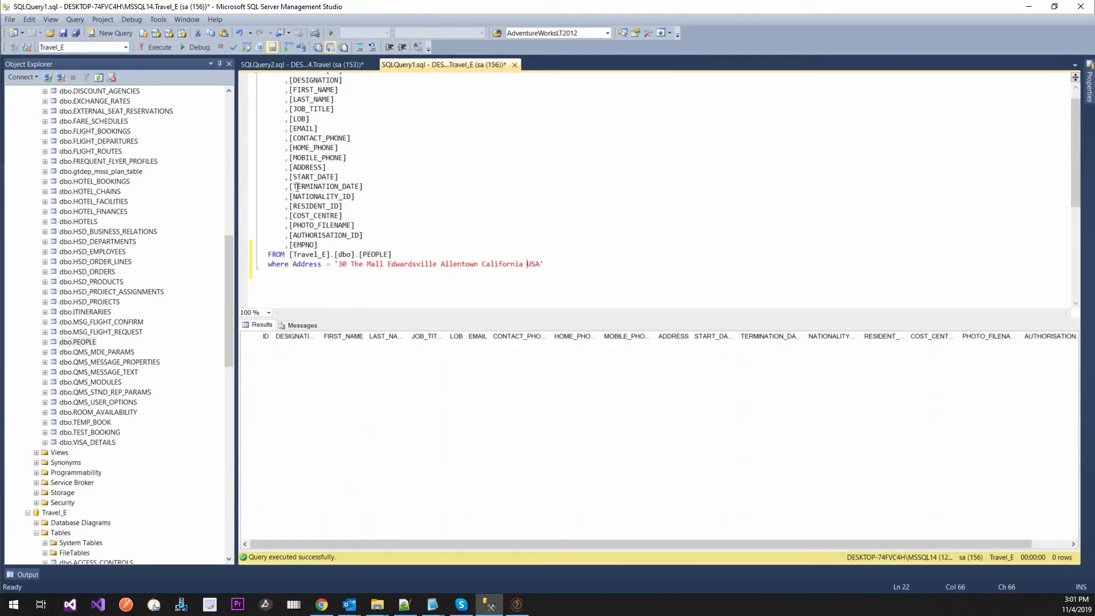
- Remove the Address condition from the Travel_E query and rerun it for all PEOPLE rows
{"action": "left_click_drag", "start_coordinate": [544, 263], "coordinate": [259, 263]}
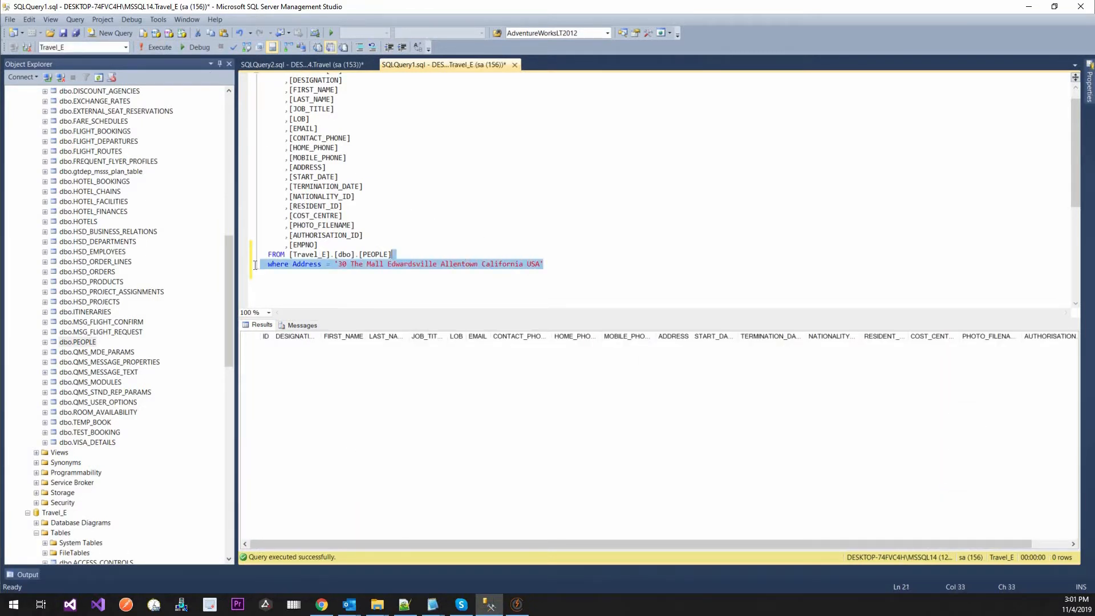
{"action": "key", "text": "Delete"}
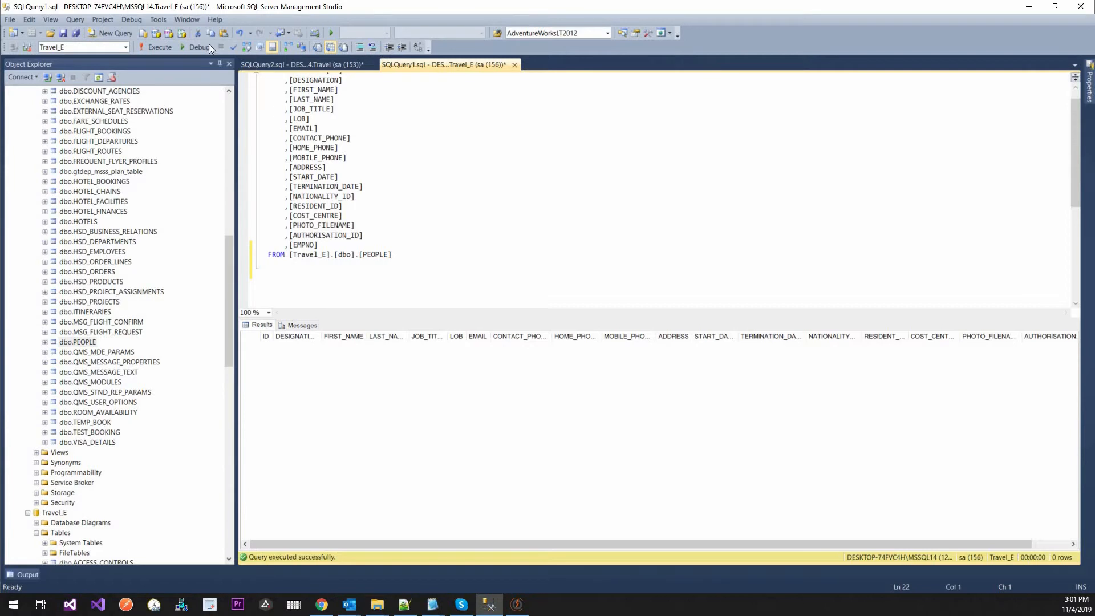
{"action": "left_click", "coordinate": [158, 46]}
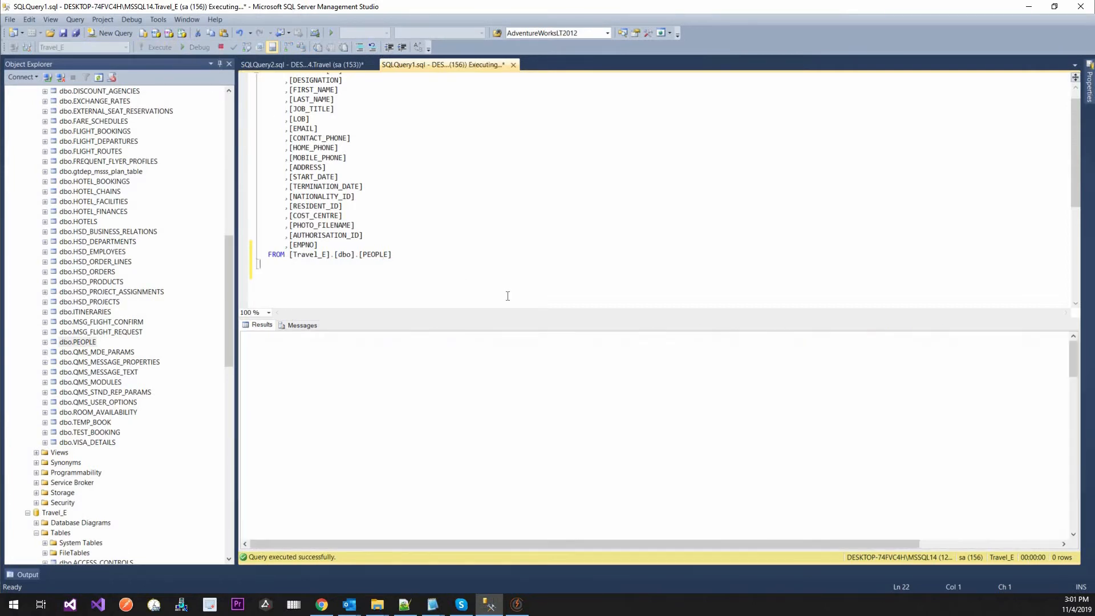
- Add a where condition to the Travel query matching ADDRESS to 'Unknown at this Time' and execute it
{"action": "left_click", "coordinate": [776, 345]}
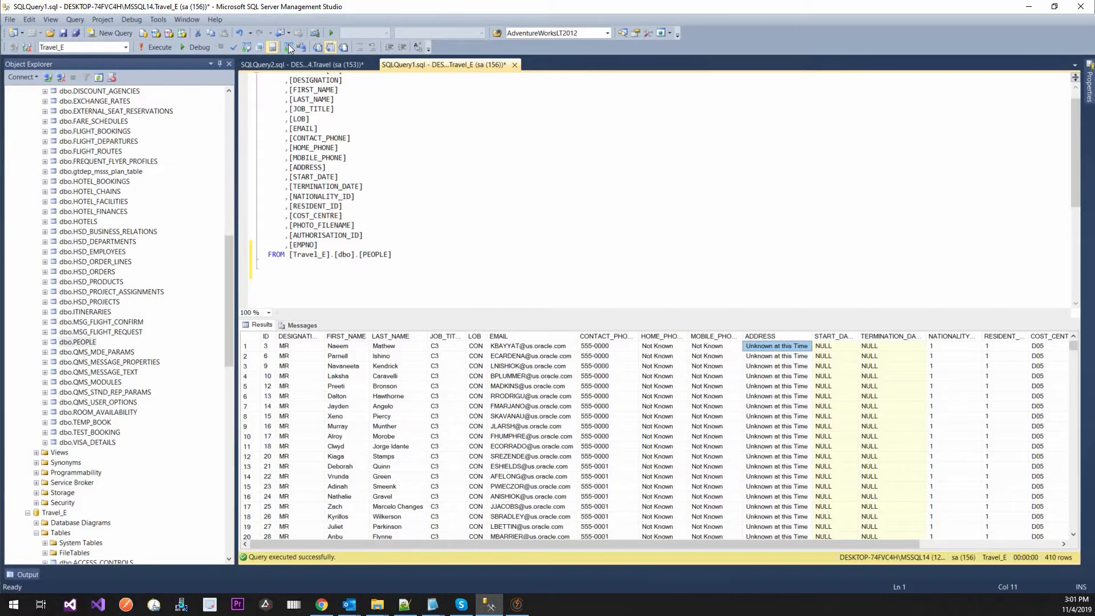
{"action": "left_click", "coordinate": [288, 65]}
{"action": "left_click", "coordinate": [409, 267]}
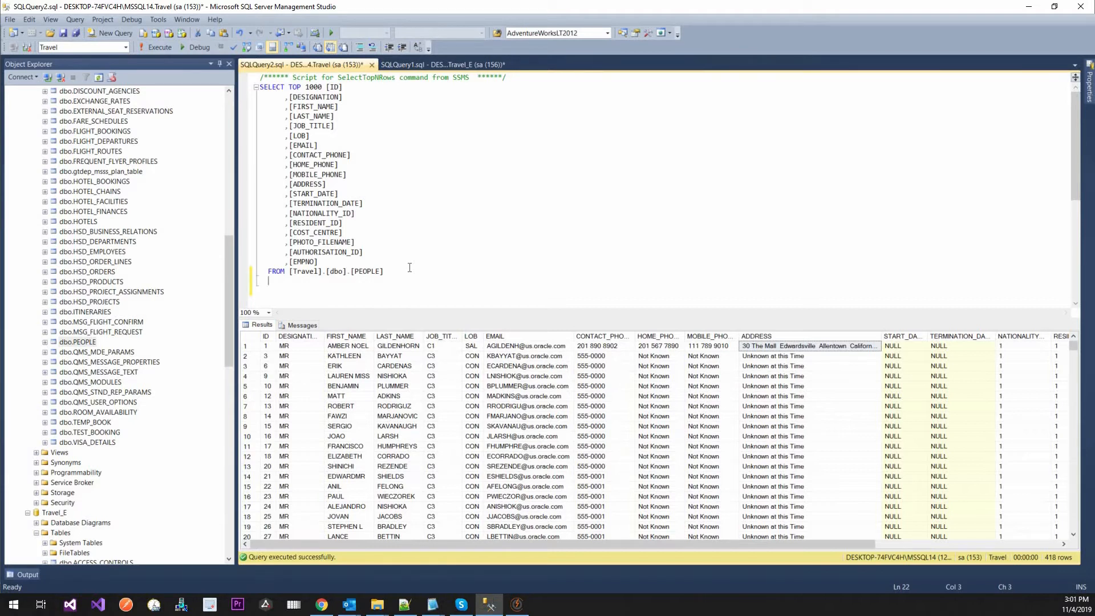
{"action": "type", "text": "Where ADDRESS"}
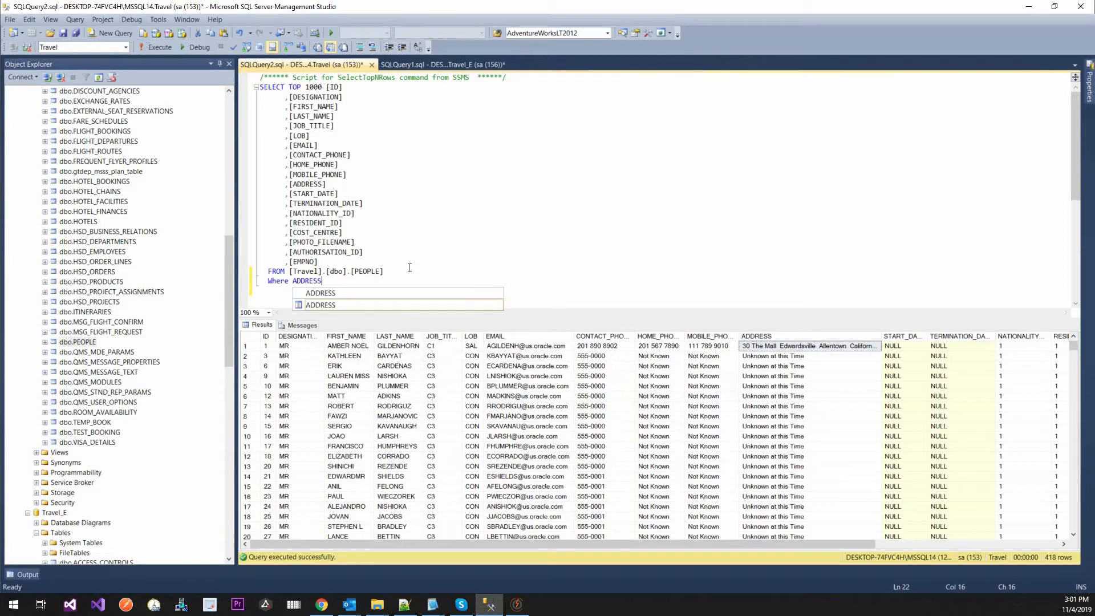
{"action": "type", "text": " = '"}
{"action": "type", "text": "Unknown at this Time"}
{"action": "type", "text": "'"}
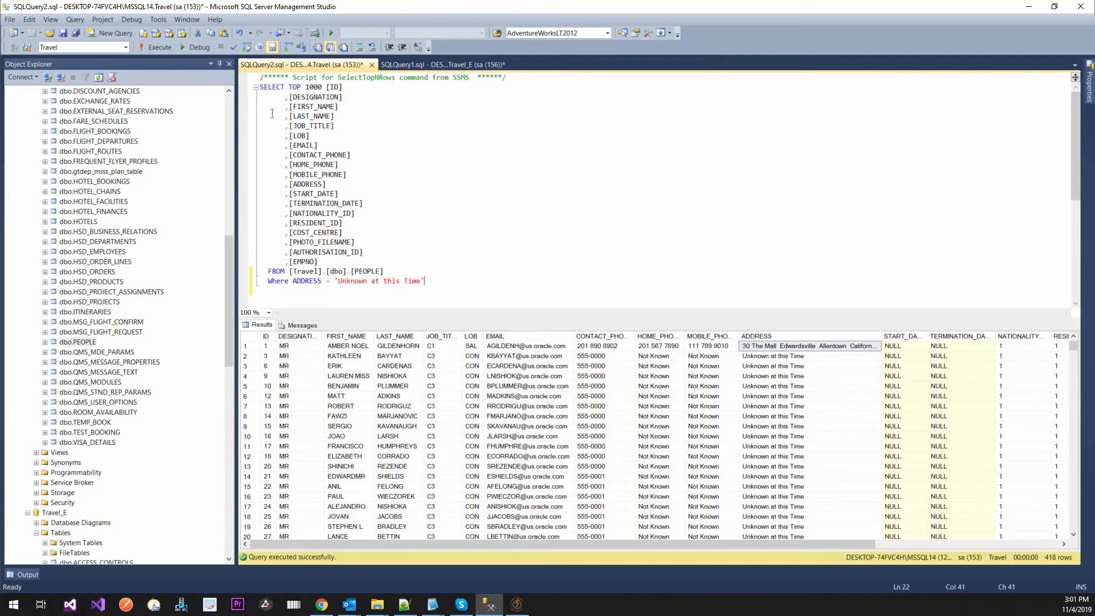
{"action": "left_click", "coordinate": [162, 47]}
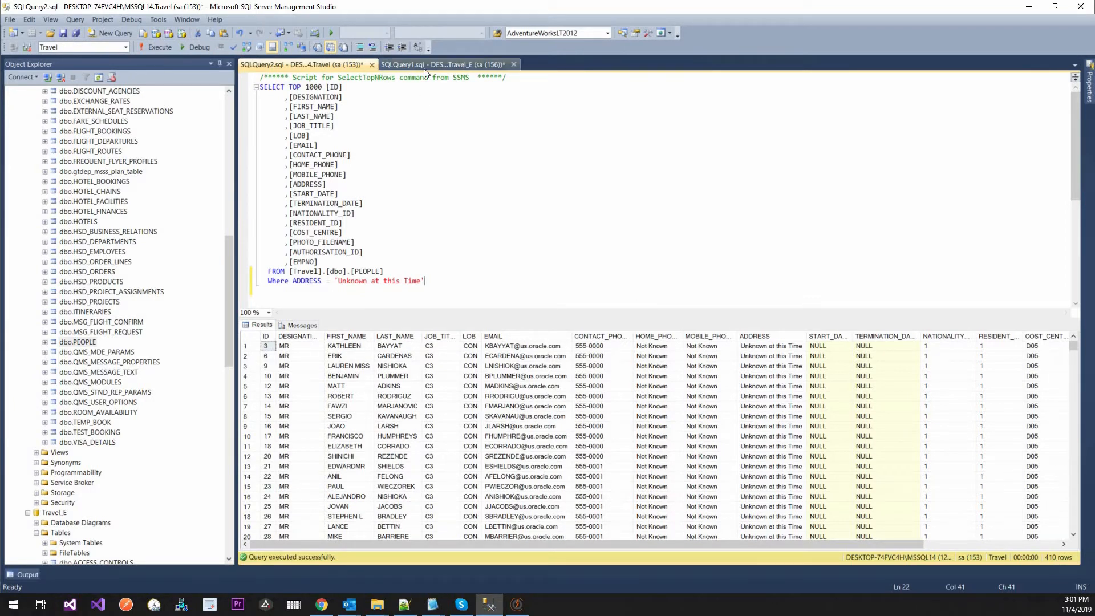
- Compare the filtered Travel rows with the Travel_E results, and rerun the Travel query with its ADDRESS condition commented out
{"action": "left_click", "coordinate": [408, 66]}
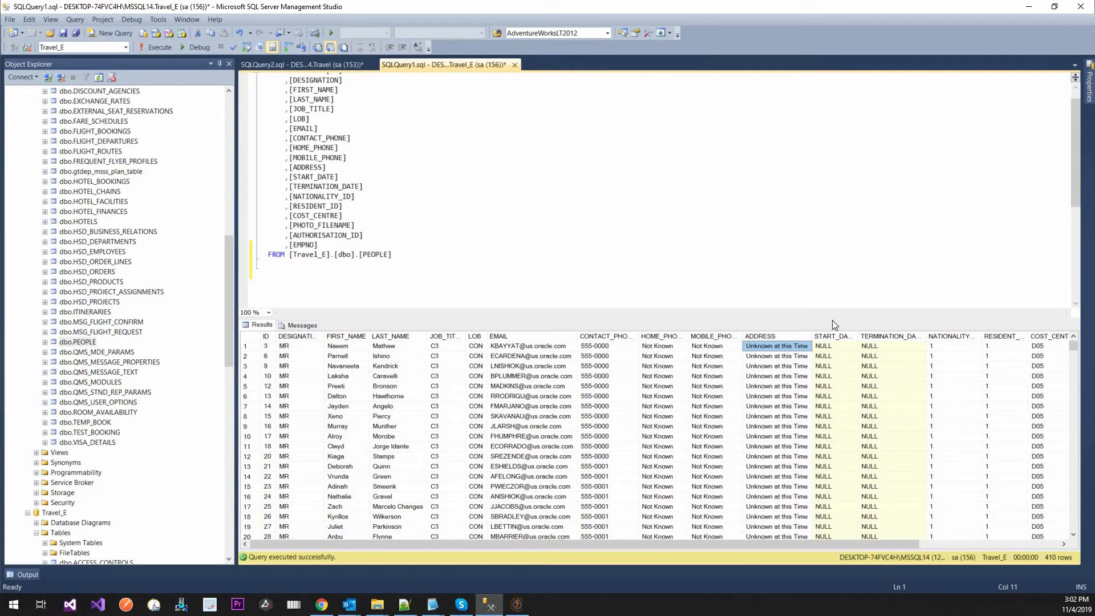
{"action": "left_click", "coordinate": [782, 252]}
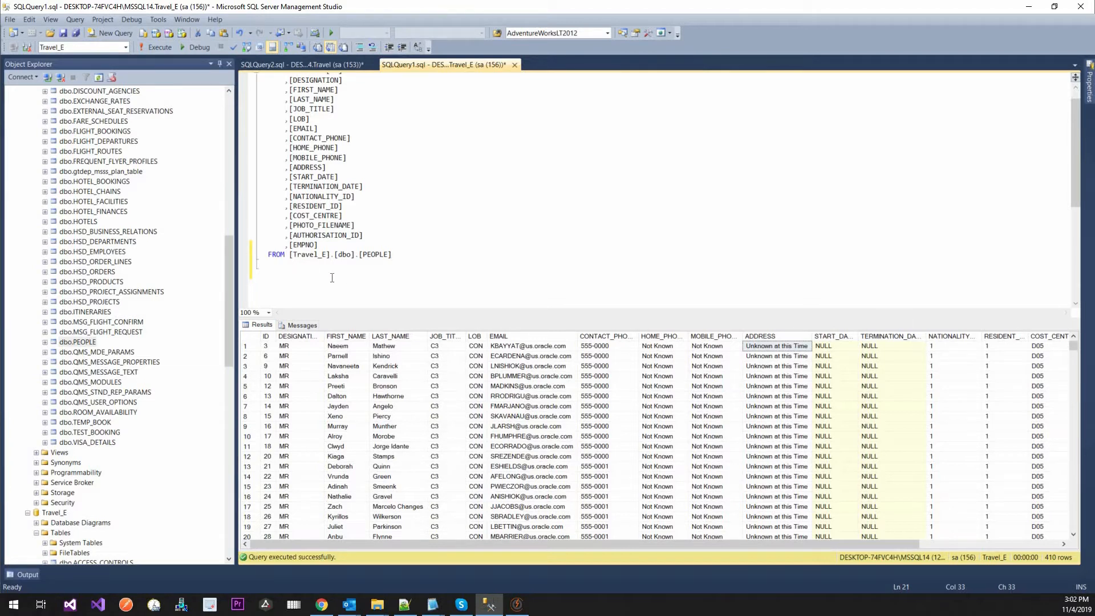
{"action": "left_click", "coordinate": [310, 61]}
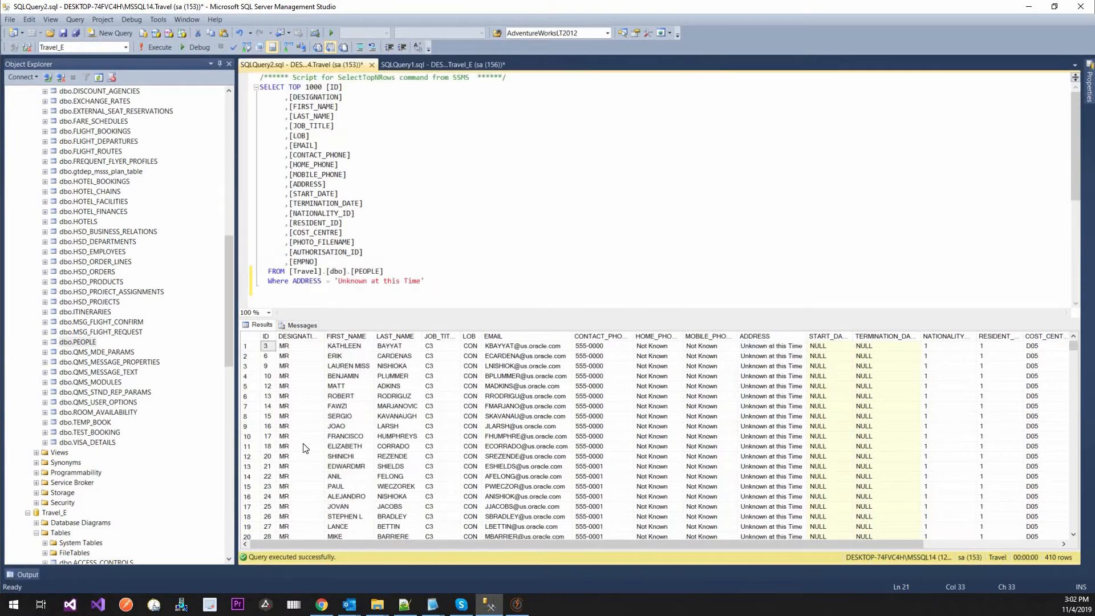
{"action": "left_click", "coordinate": [247, 280]}
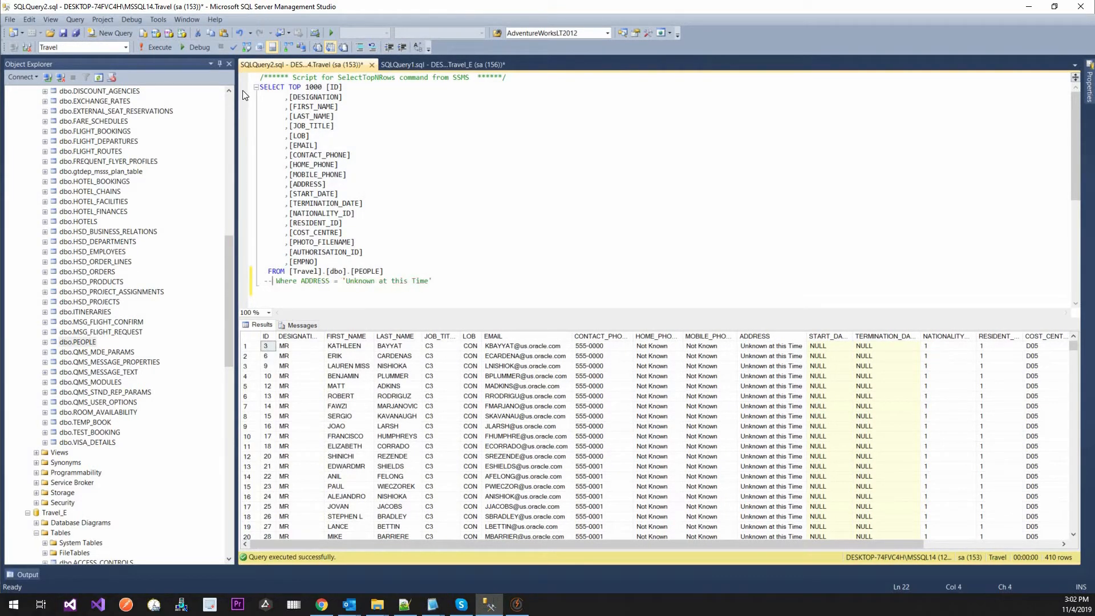
{"action": "type", "text": "--"}
{"action": "left_click", "coordinate": [167, 47]}
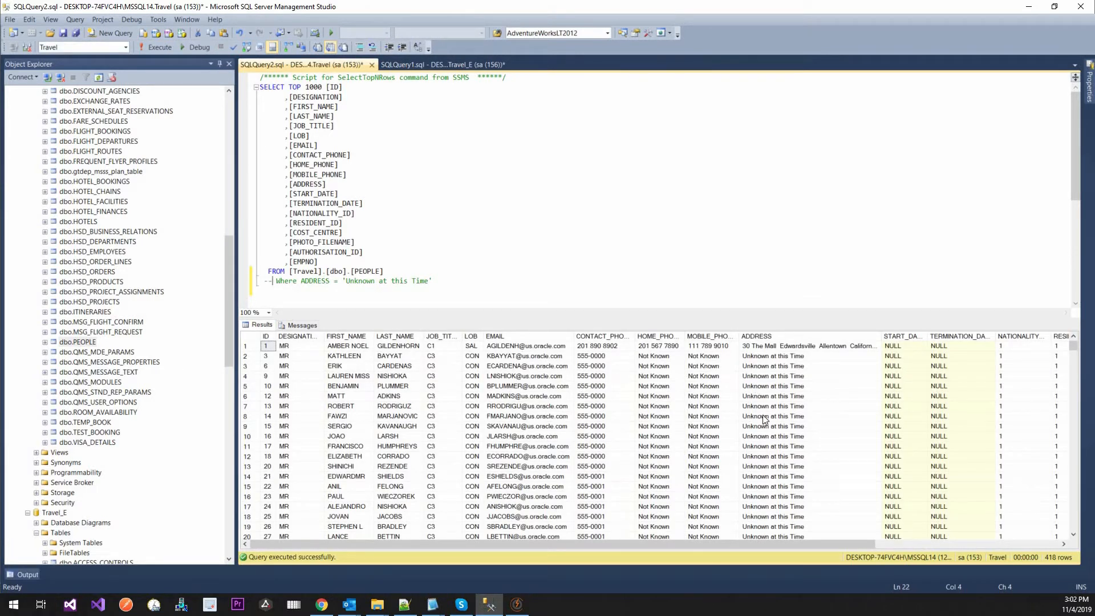
- Compare the addresses, e-mails and last names of the Travel PEOPLE rows with those in Travel_E
{"action": "left_click_drag", "start_coordinate": [753, 366], "coordinate": [765, 456]}
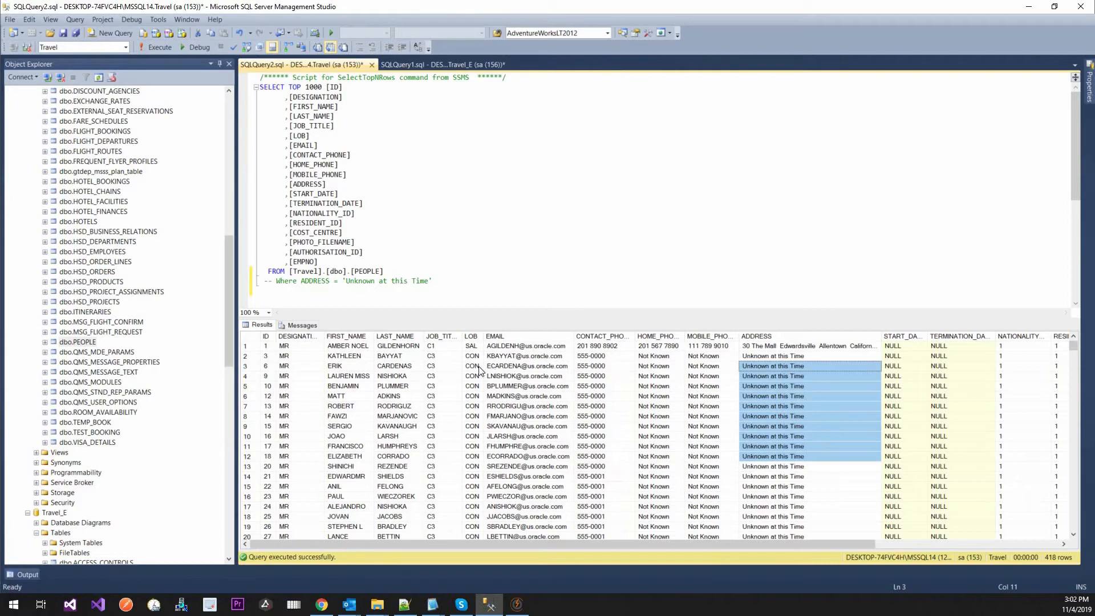
{"action": "left_click", "coordinate": [505, 366]}
{"action": "left_click_drag", "start_coordinate": [541, 485], "coordinate": [501, 485]}
{"action": "left_click", "coordinate": [493, 477]}
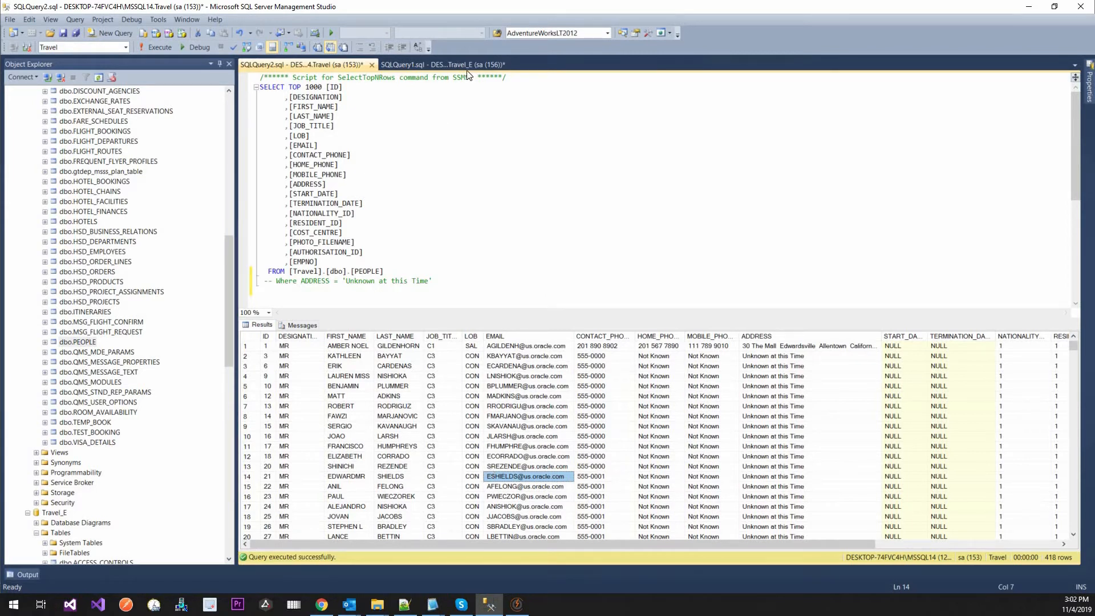
{"action": "left_click", "coordinate": [444, 65]}
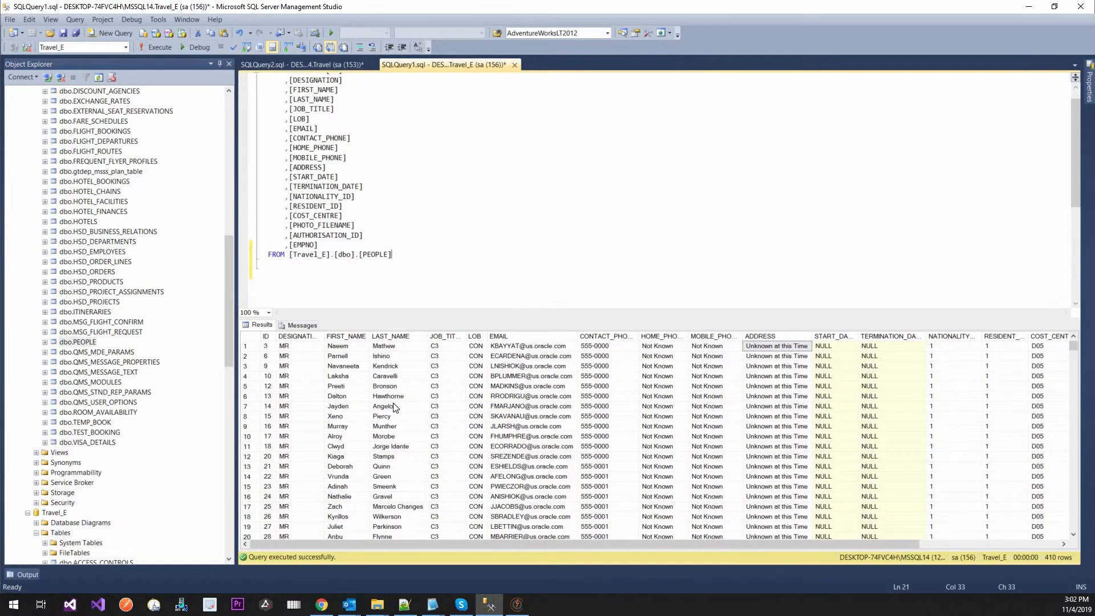
{"action": "left_click", "coordinate": [393, 346]}
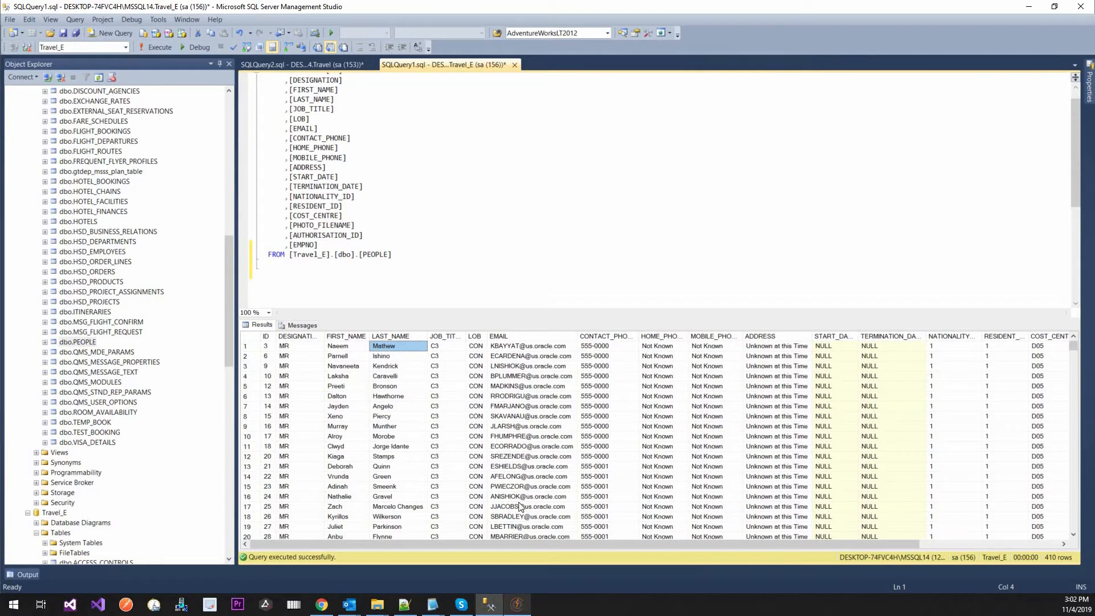
- Switch to Datamaker and publish the Subsetting_DP data pool to Travel_E again with immediate submission
{"action": "left_click", "coordinate": [517, 603]}
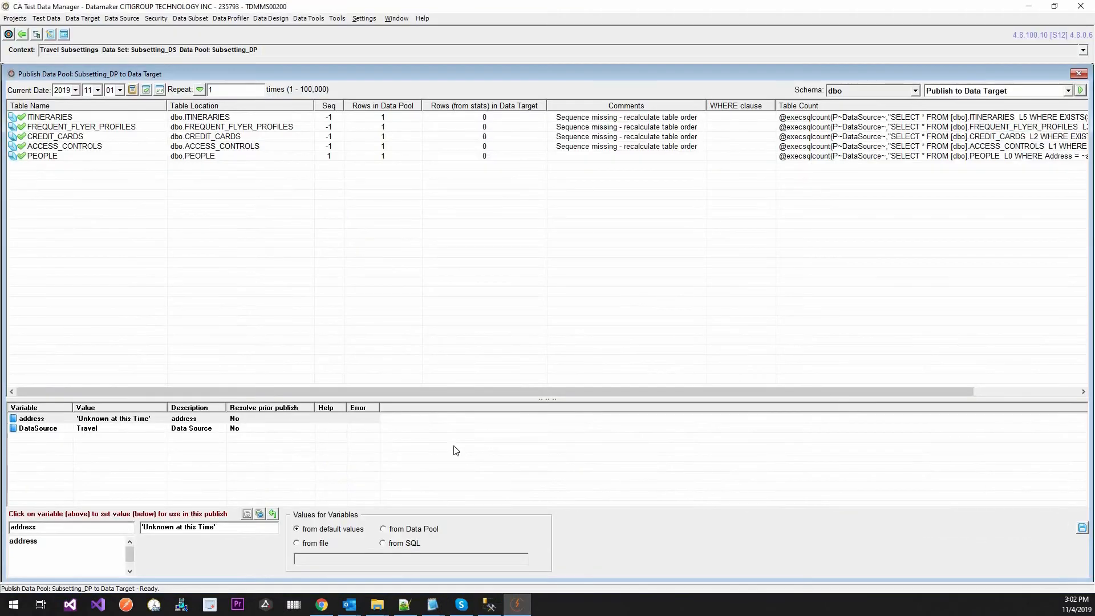
{"action": "left_click", "coordinate": [1081, 91]}
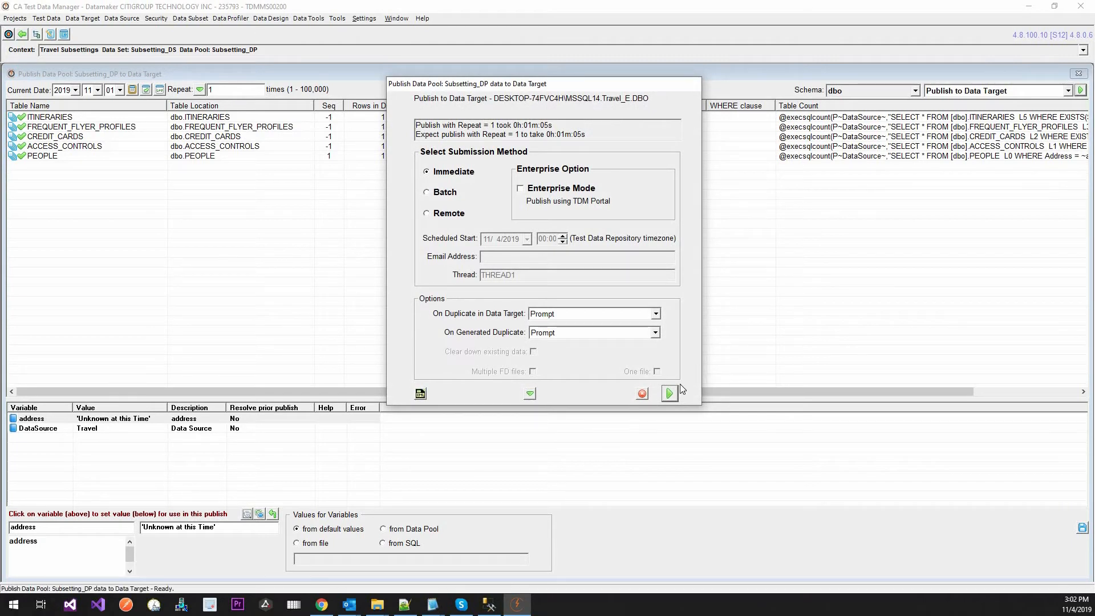
{"action": "left_click", "coordinate": [671, 394]}
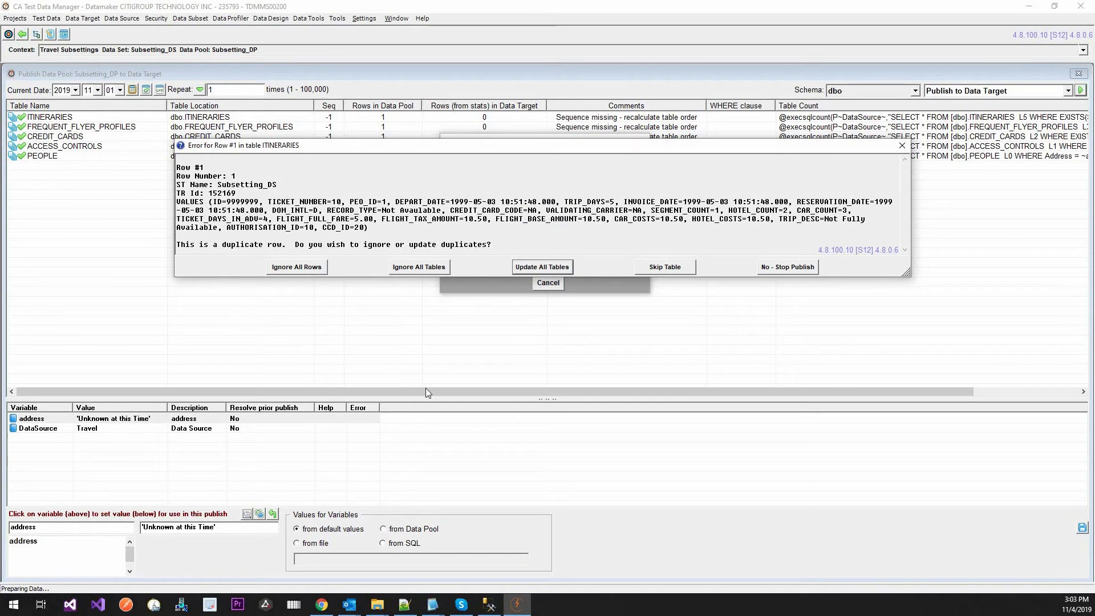
- Skip the ITINERARIES, FREQUENT_FLYER_PROFILES and ACCESS_CONTROLS tables when their duplicate rows are reported, and finish the publish
{"action": "left_click", "coordinate": [411, 268]}
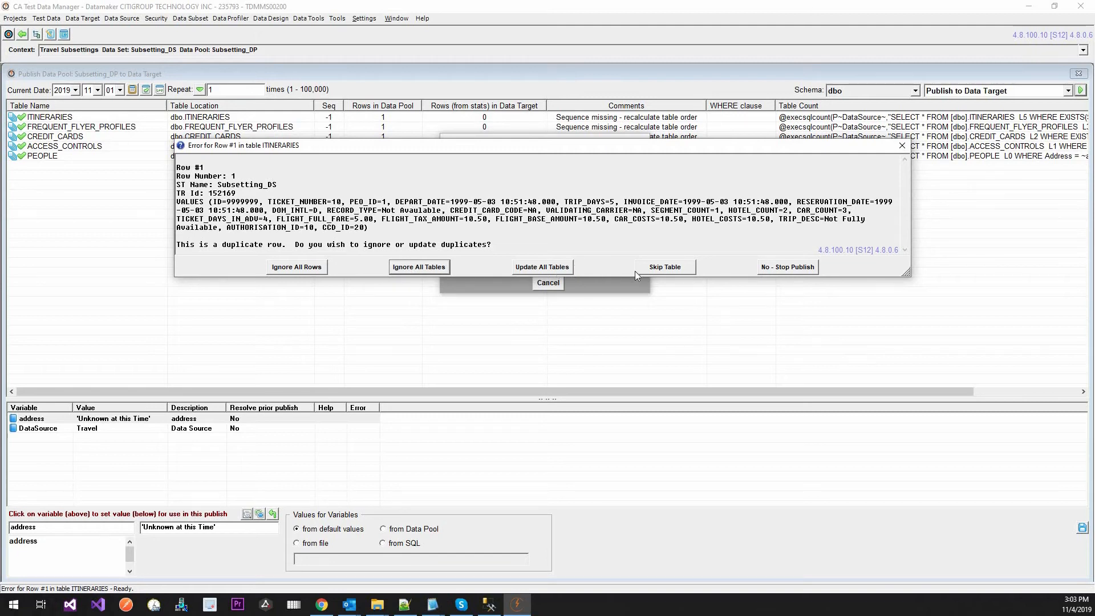
{"action": "left_click", "coordinate": [661, 268]}
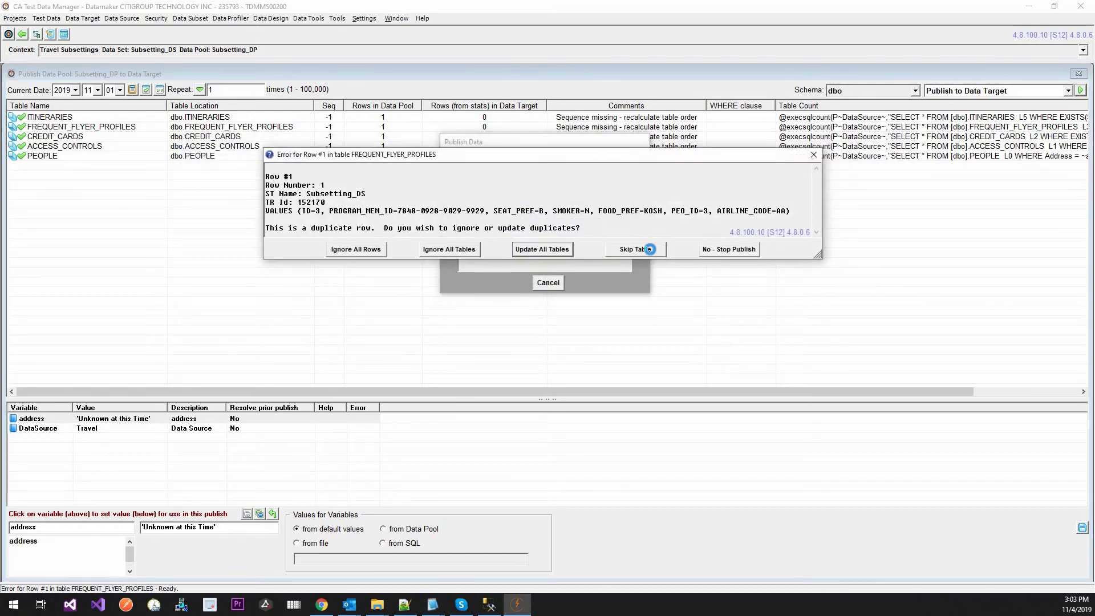
{"action": "left_click", "coordinate": [650, 249]}
{"action": "left_click", "coordinate": [649, 249]}
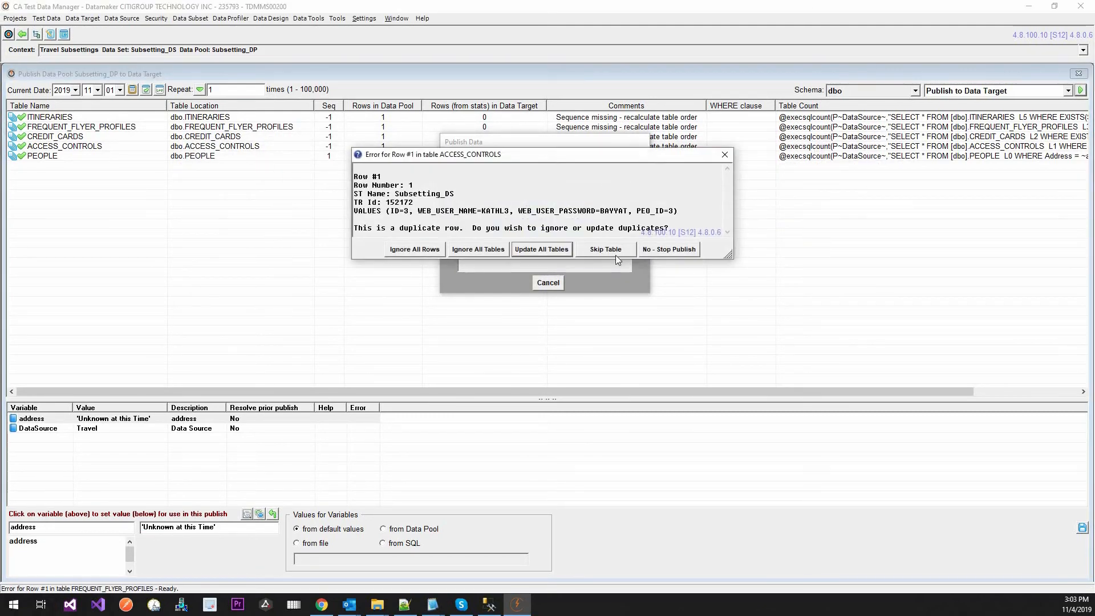
{"action": "left_click", "coordinate": [615, 255]}
{"action": "left_click", "coordinate": [661, 261]}
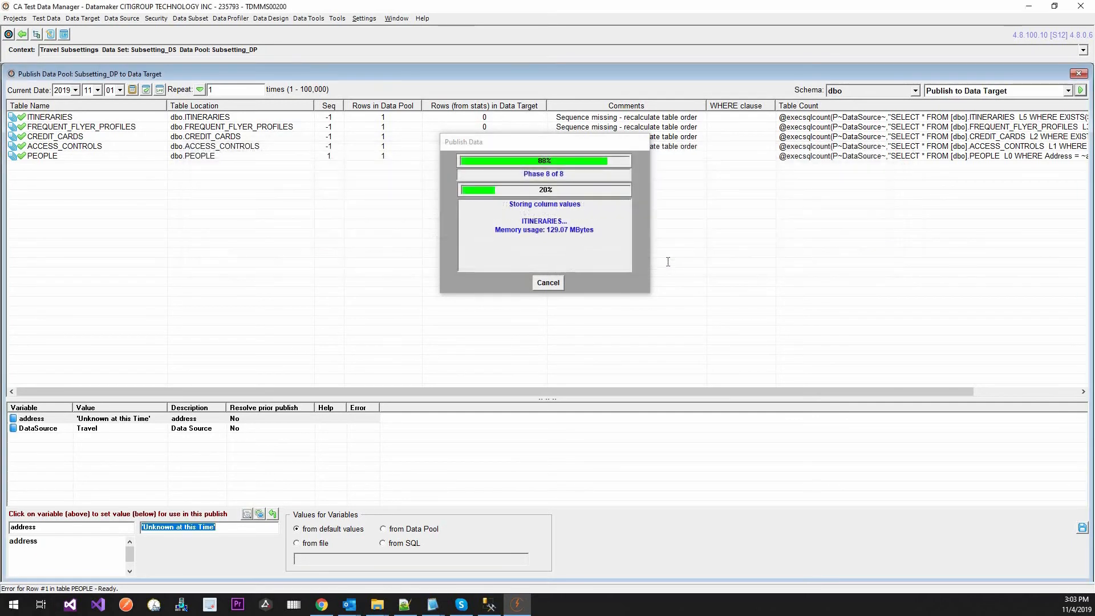
{"action": "left_click", "coordinate": [687, 372]}
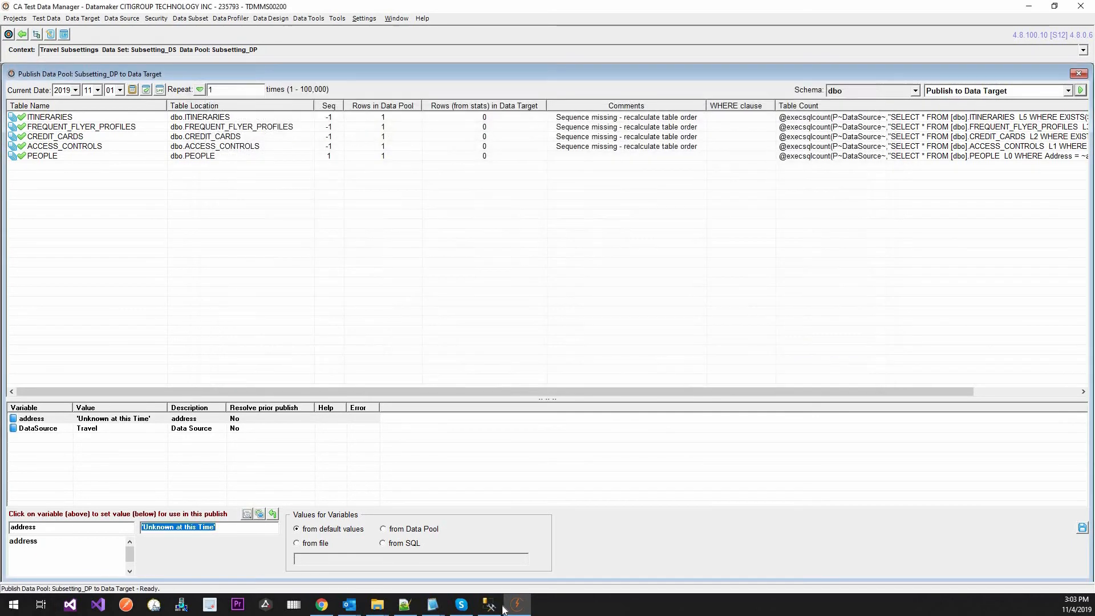
- Switch to SQL Server Management Studio, rerun the Travel_E PEOPLE query and examine the masked first and last names
{"action": "left_click", "coordinate": [490, 605]}
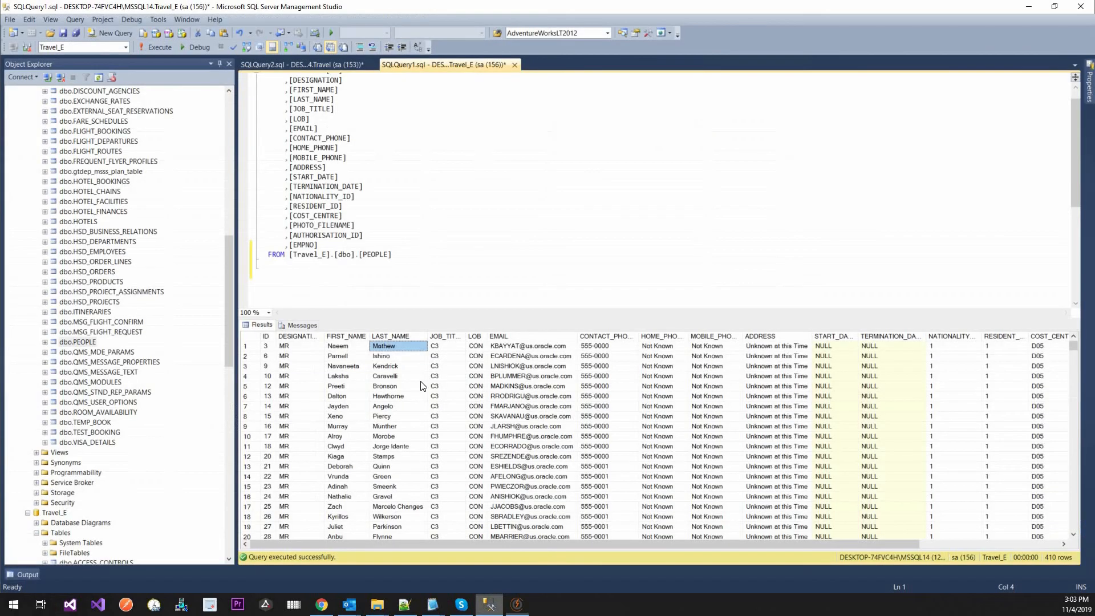
{"action": "left_click", "coordinate": [429, 286]}
{"action": "key", "text": "Up"}
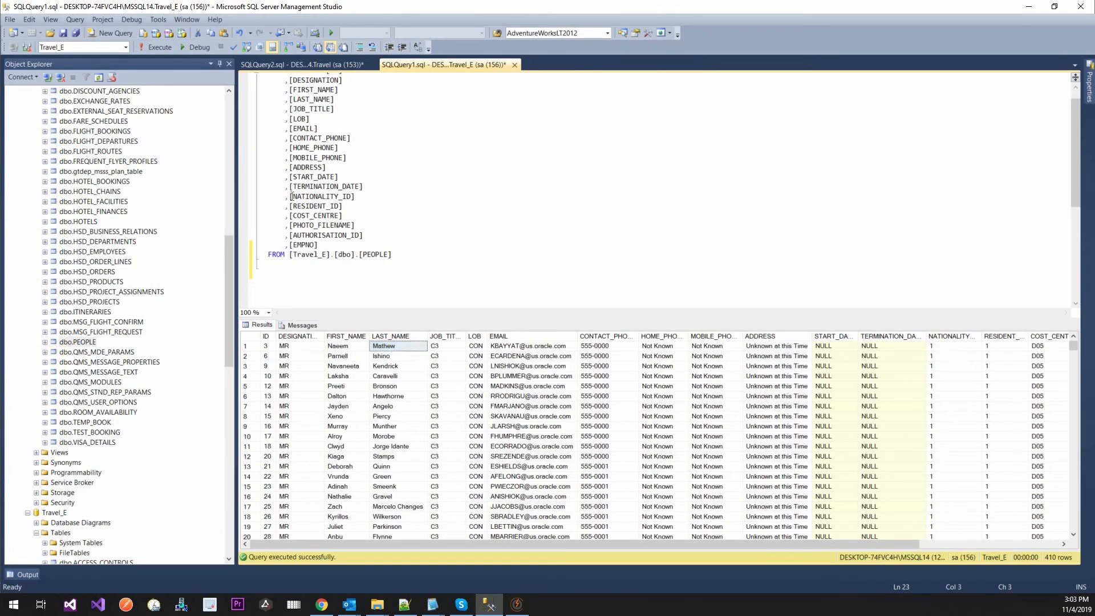
{"action": "left_click", "coordinate": [159, 47]}
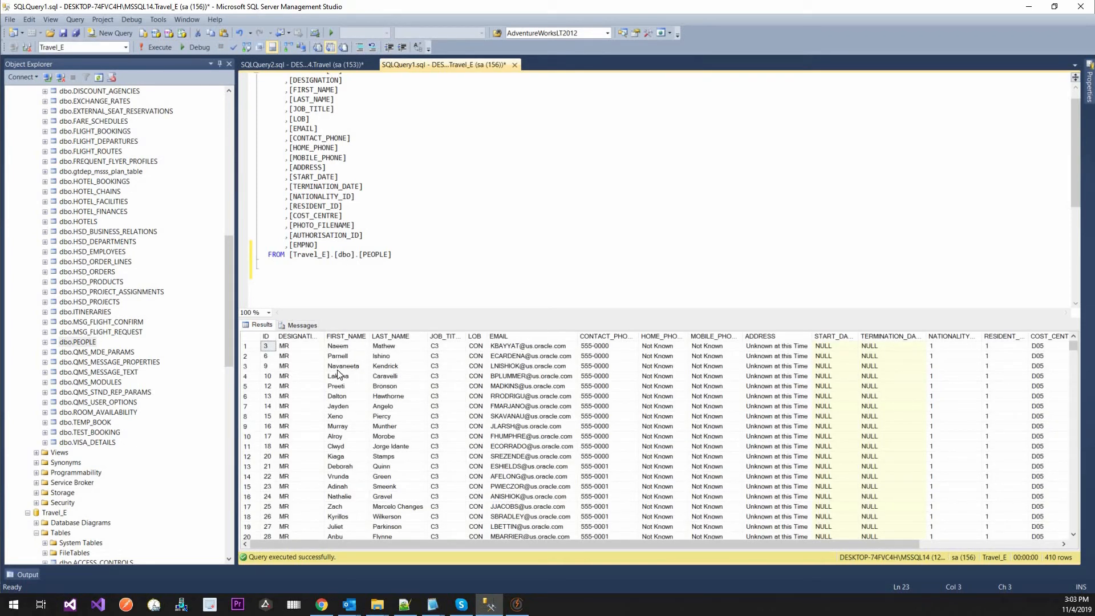
{"action": "scroll", "coordinate": [313, 382], "scroll_direction": "down", "scroll_amount": 6}
{"action": "scroll", "coordinate": [313, 382], "scroll_direction": "up", "scroll_amount": 6}
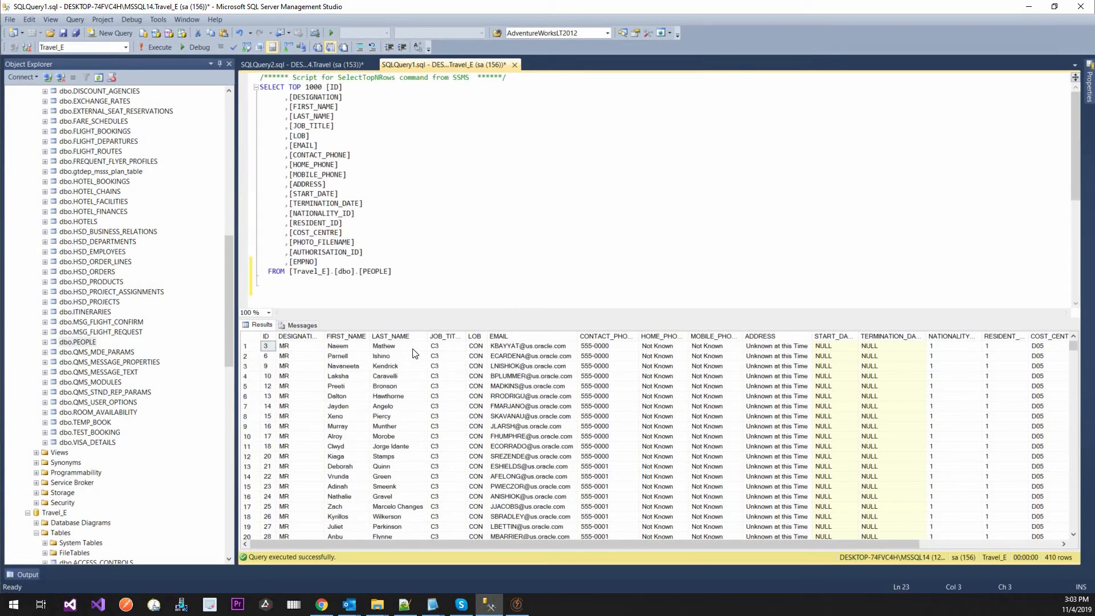
{"action": "left_click", "coordinate": [394, 349]}
{"action": "left_click_drag", "start_coordinate": [365, 349], "coordinate": [410, 349]}
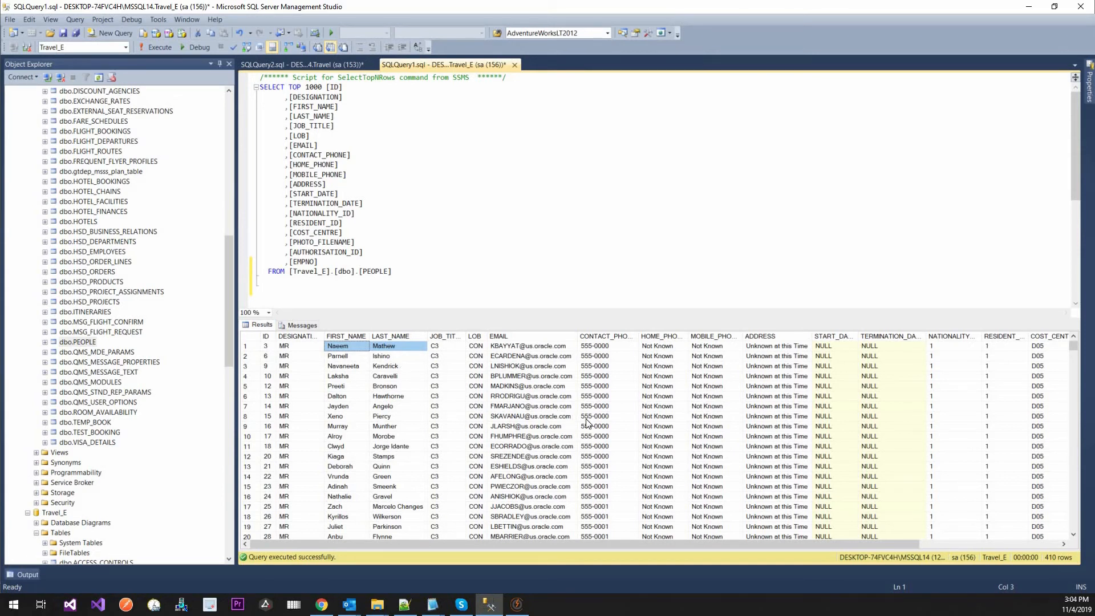
- Switch to Datamaker, close the publish window and bring the PEOPLE table's First Name and Last Name expressions into view
{"action": "left_click", "coordinate": [513, 608]}
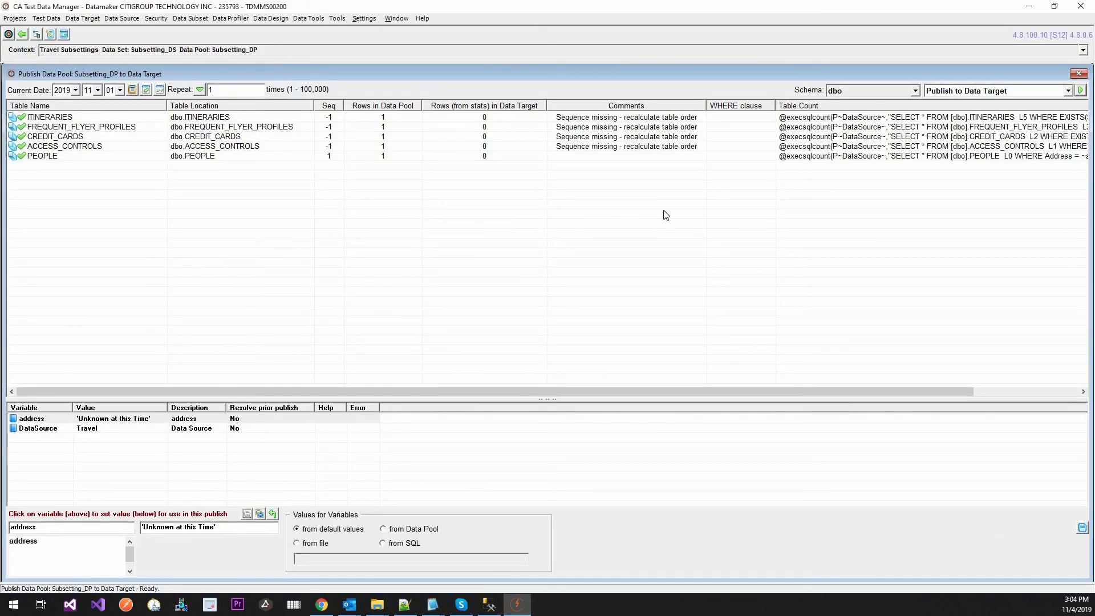
{"action": "left_click", "coordinate": [1078, 74]}
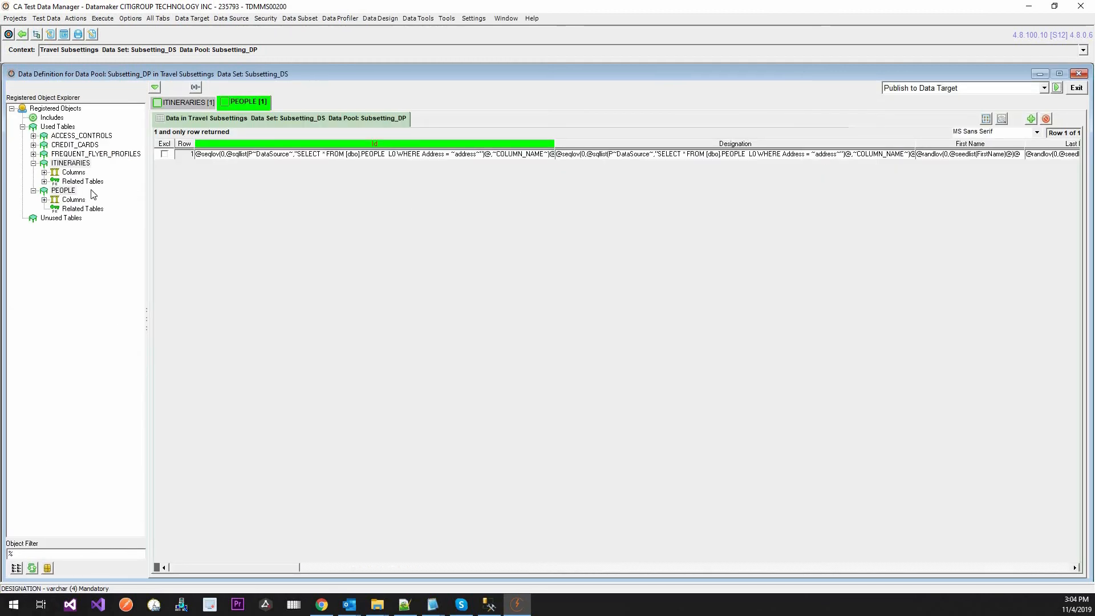
{"action": "left_click", "coordinate": [69, 191]}
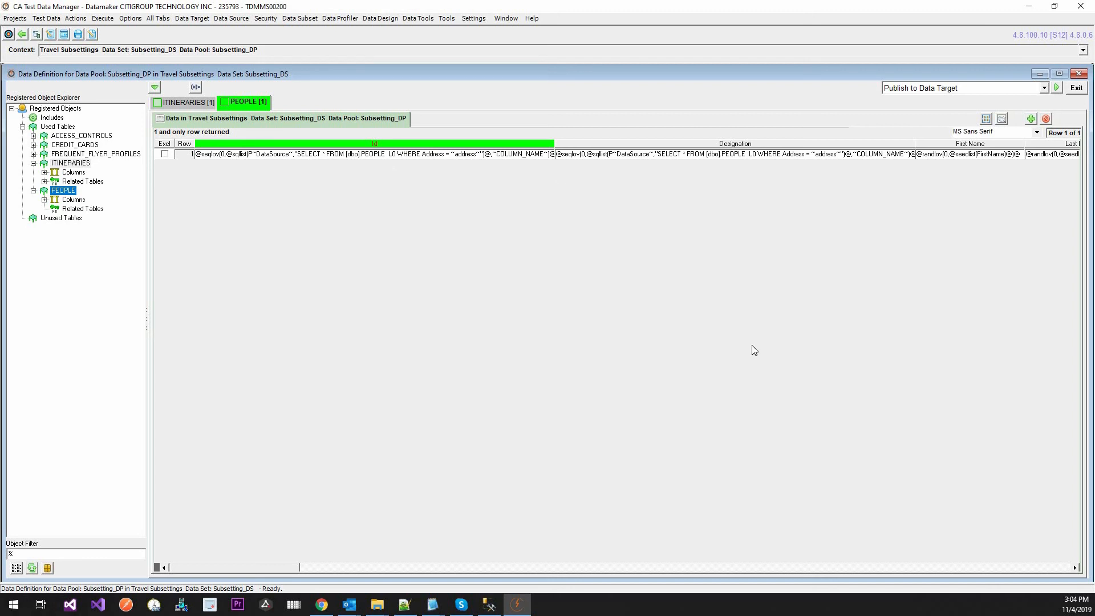
{"action": "left_click", "coordinate": [1074, 568]}
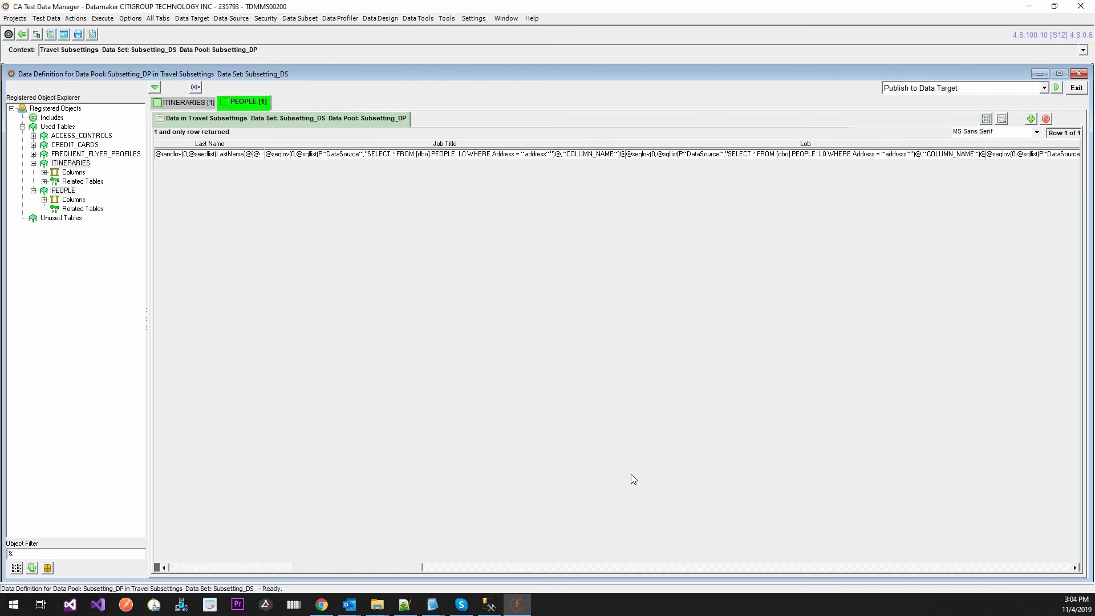
{"action": "left_click_drag", "start_coordinate": [409, 568], "coordinate": [381, 569]}
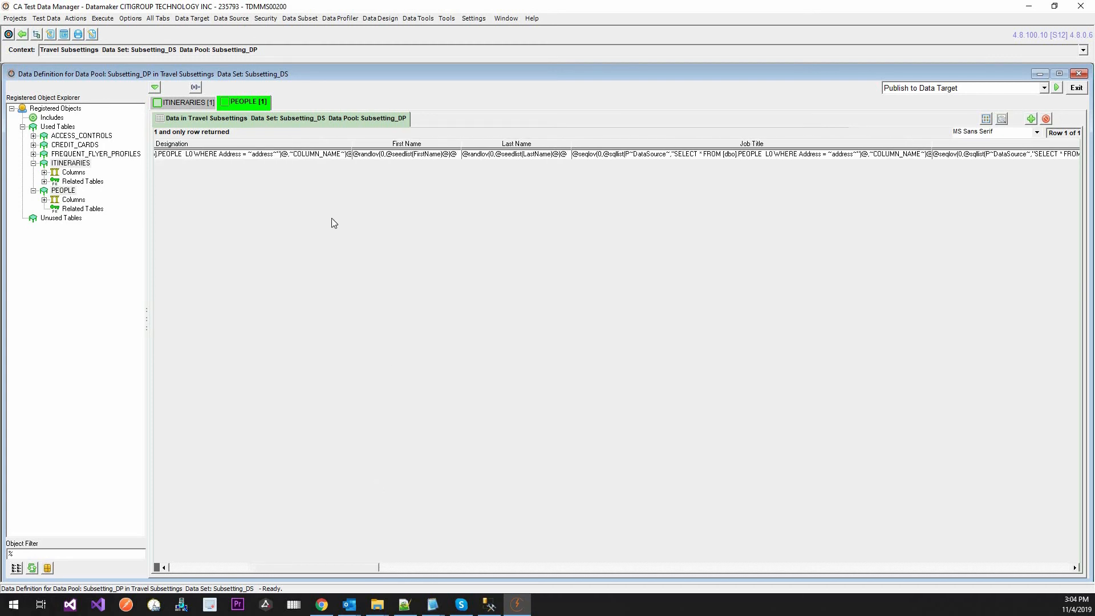
- Inspect the PEOPLE Designation expression and validate the First Name masking expression, closing both without saving
{"action": "double_click", "coordinate": [322, 155]}
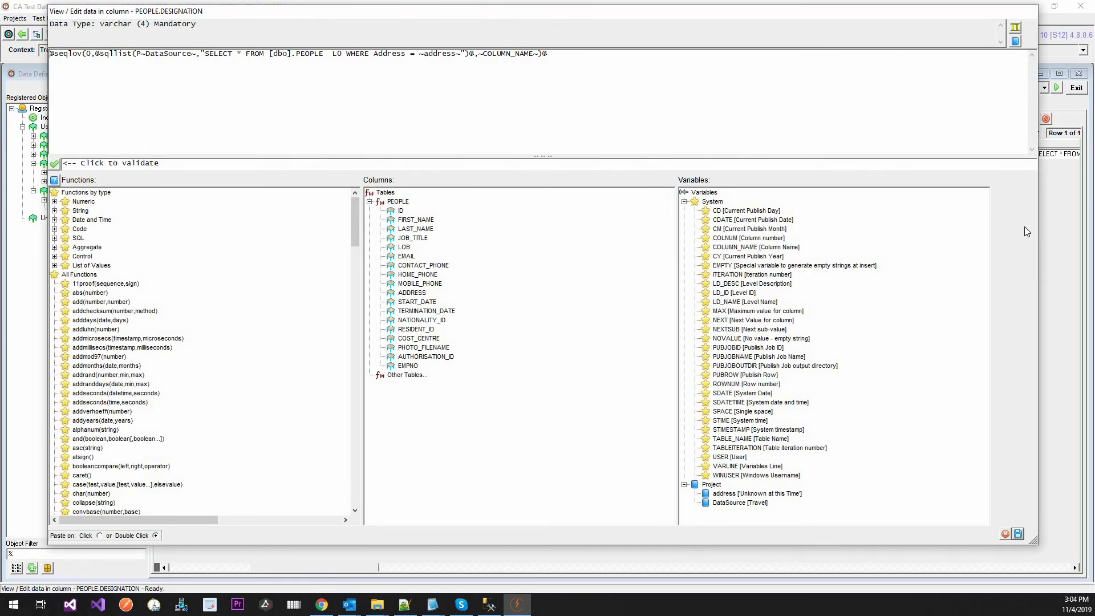
{"action": "left_click", "coordinate": [1005, 534]}
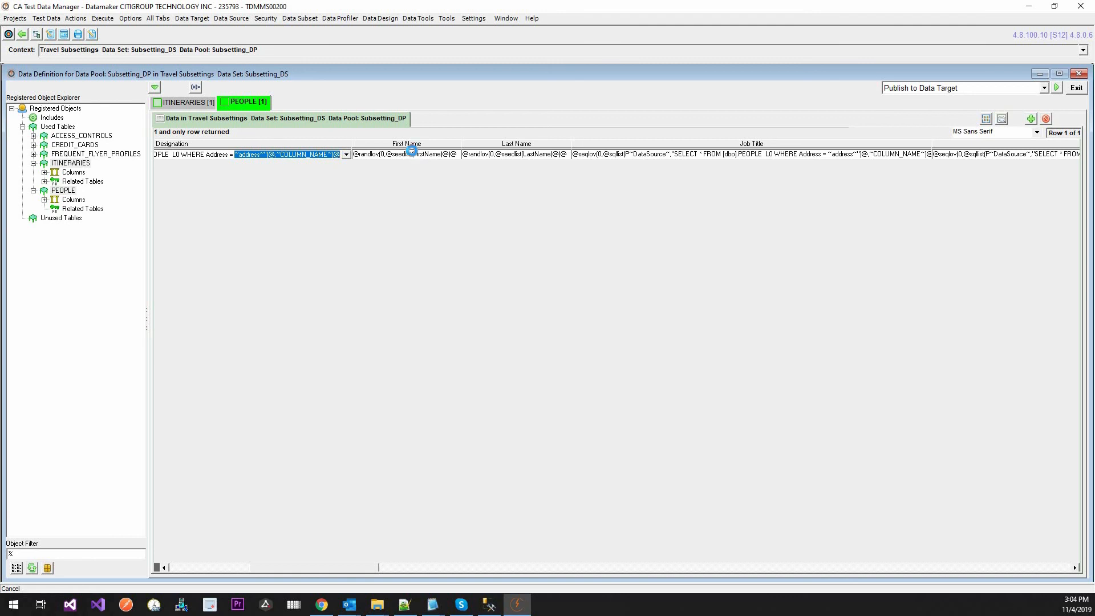
{"action": "double_click", "coordinate": [408, 154]}
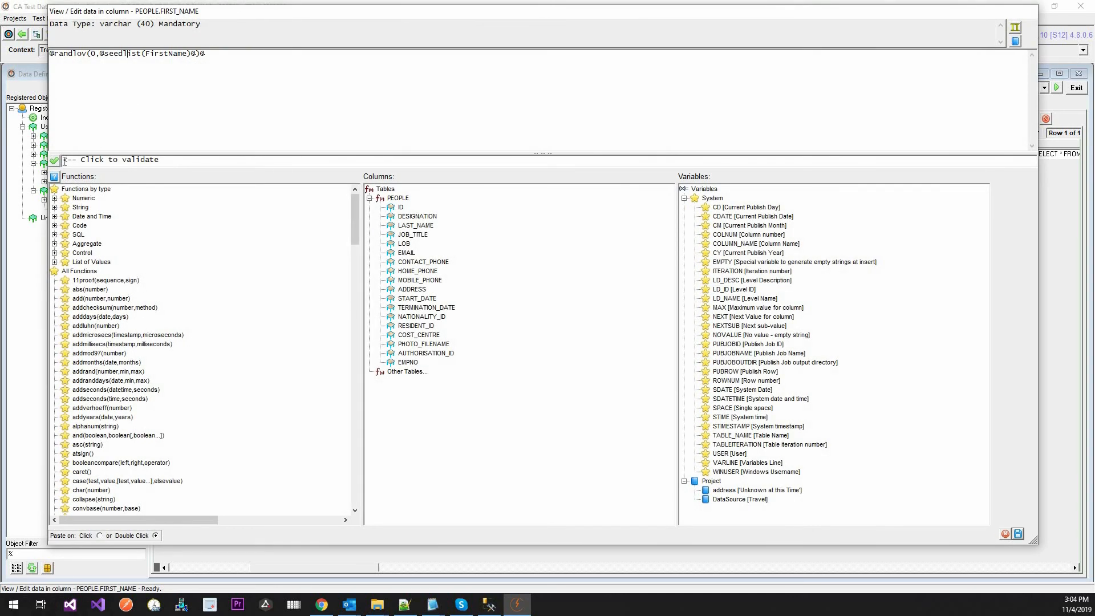
{"action": "left_click", "coordinate": [55, 162]}
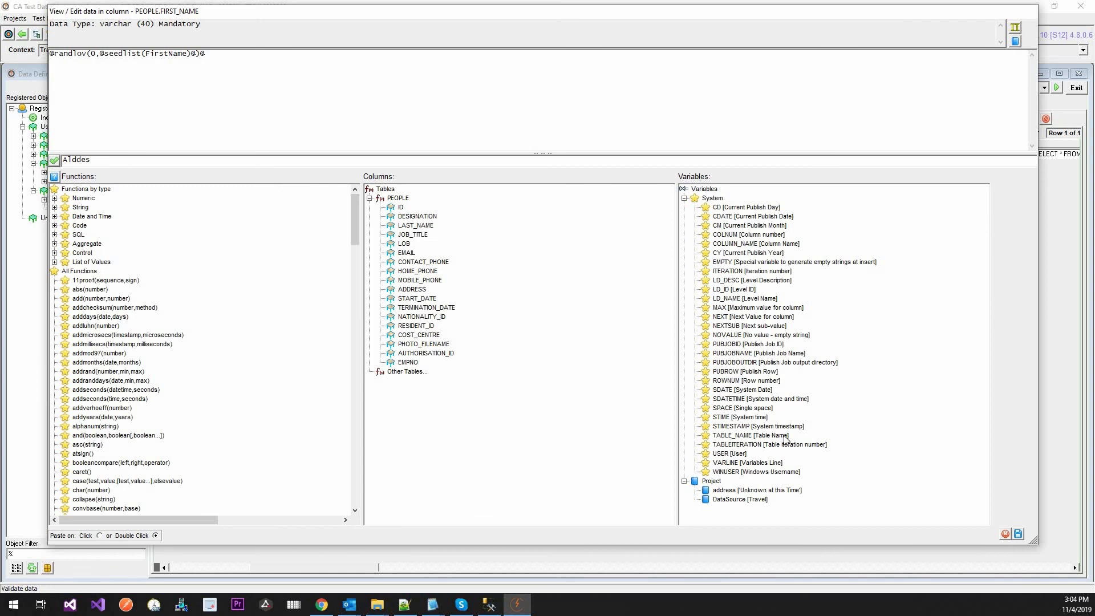
{"action": "left_click", "coordinate": [1006, 532]}
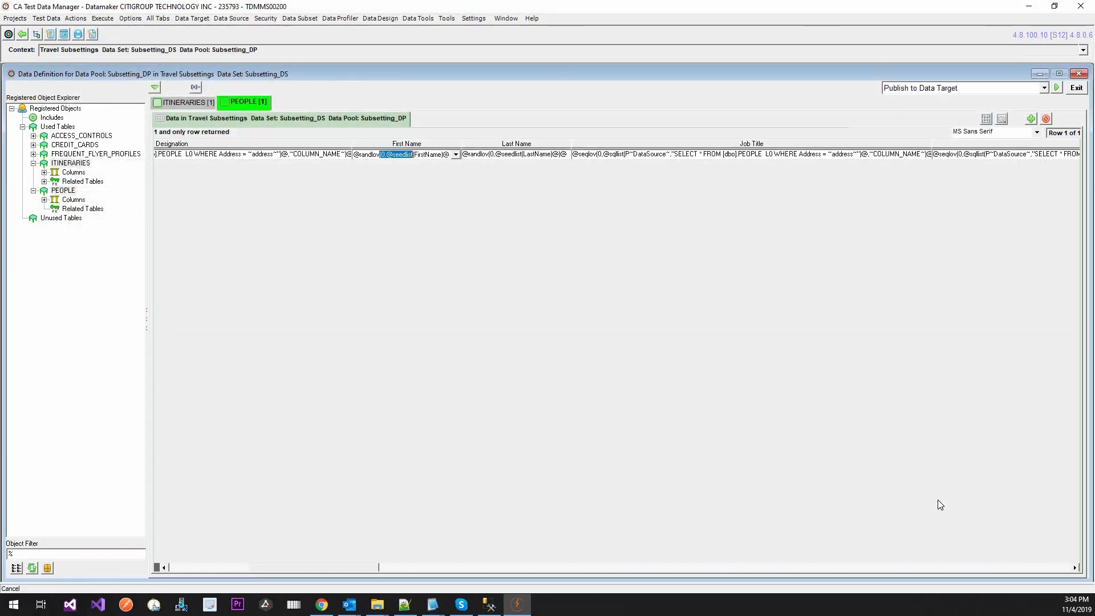